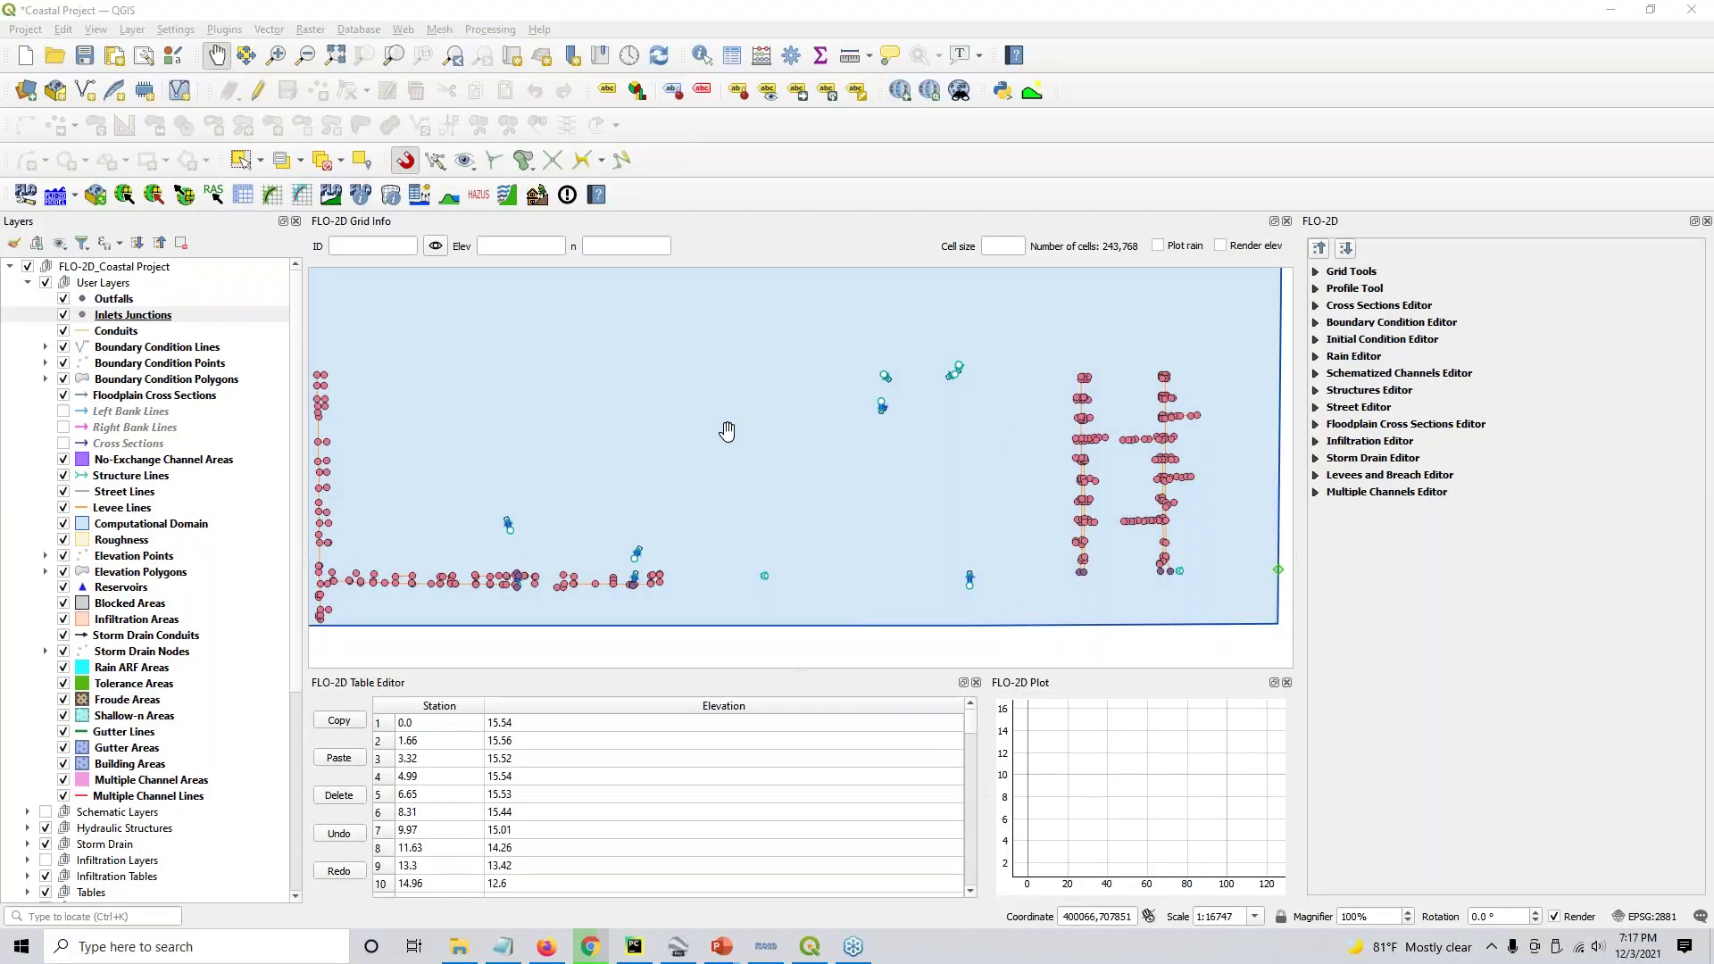
Select the Outfalls, Inlets Junctions and Conduits layers and zoom to about 1:4187 on the western boundary
{"action": "left_click", "coordinate": [120, 306], "text": "shift"}
{"action": "left_click", "coordinate": [123, 332], "text": "ctrl"}
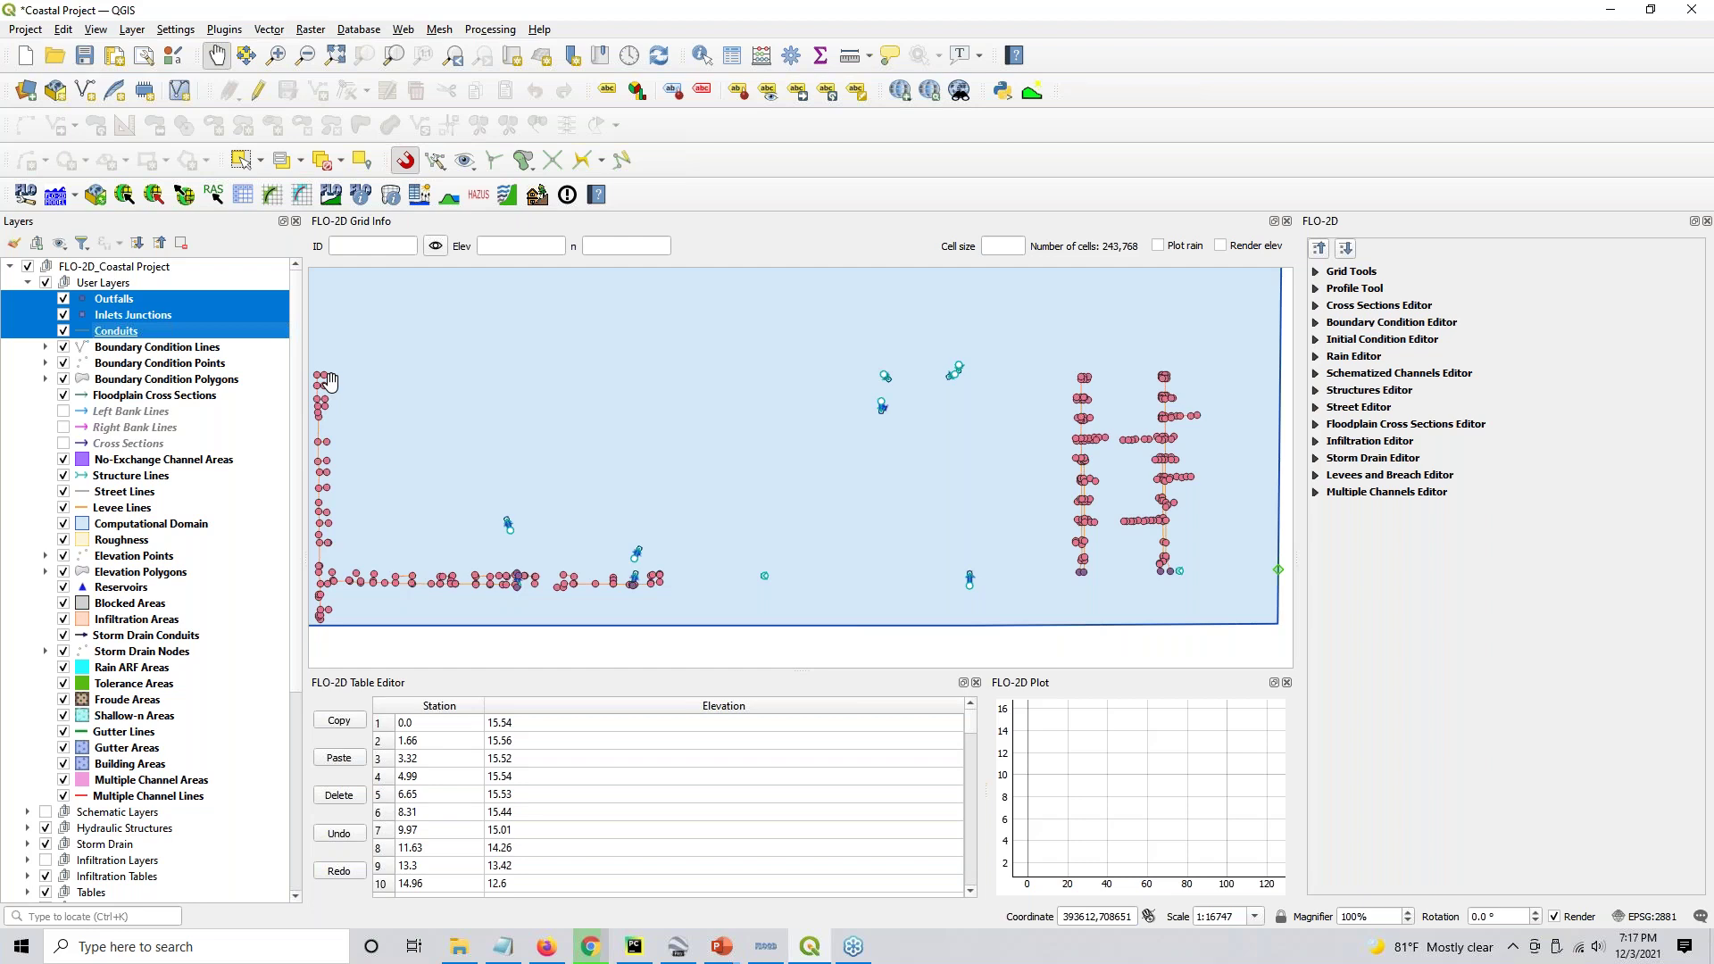
{"action": "left_click_drag", "start_coordinate": [329, 381], "coordinate": [381, 374]}
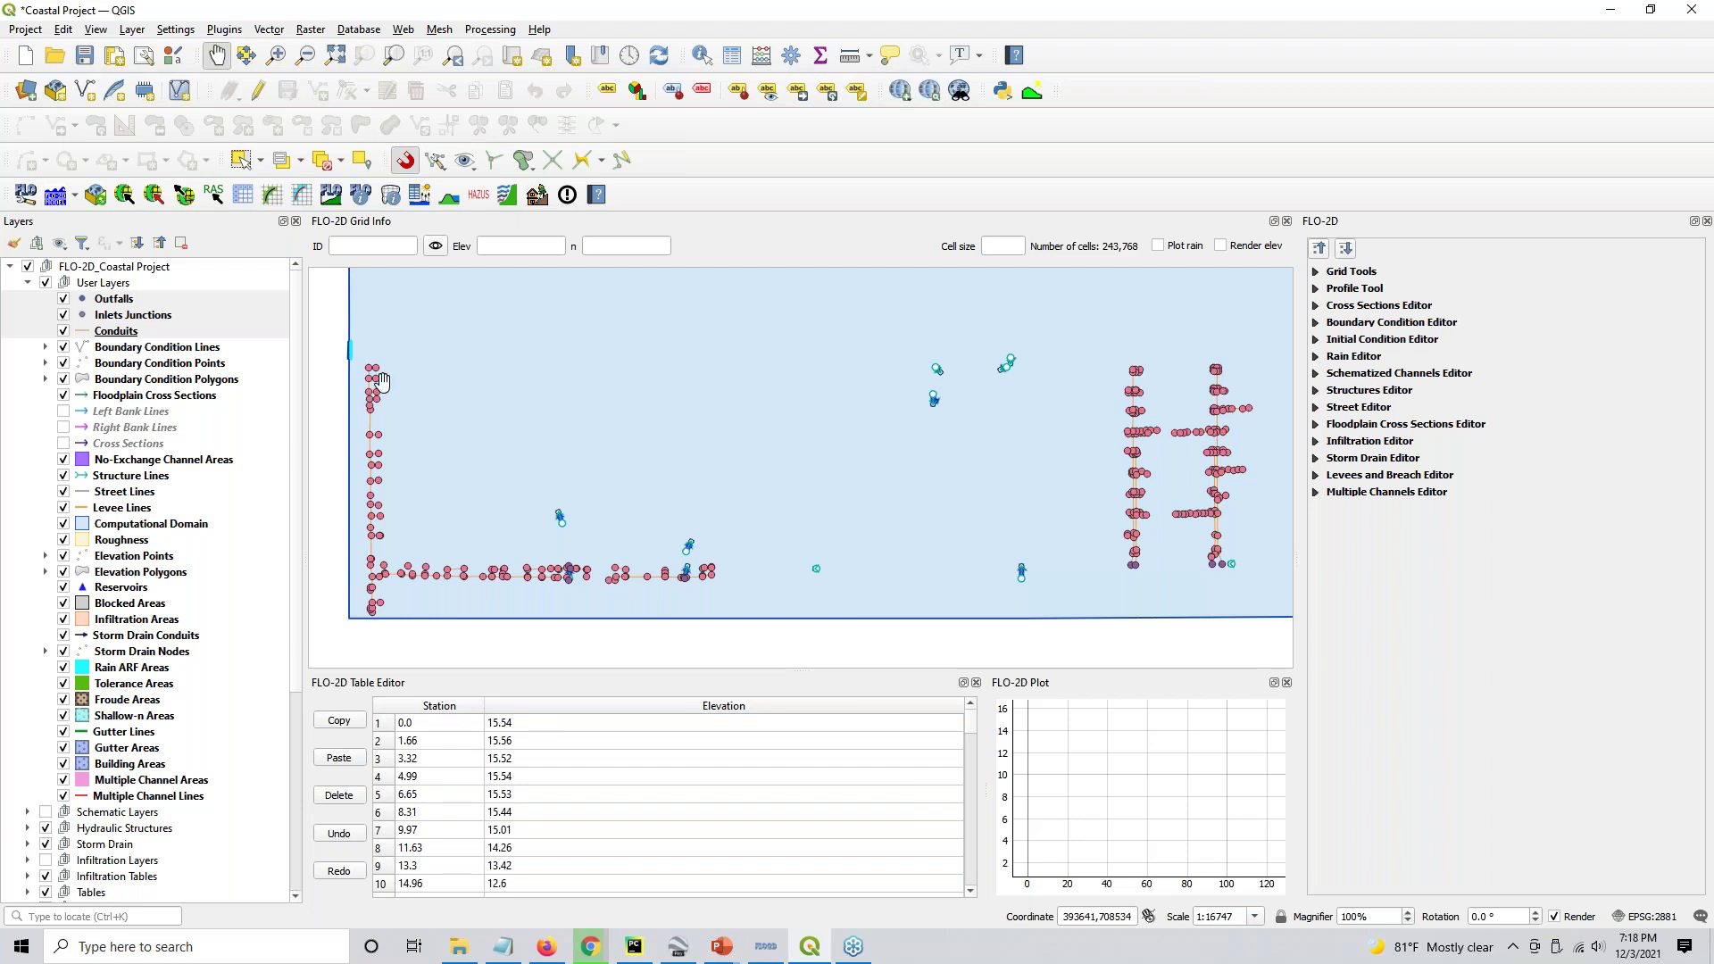
{"action": "scroll", "coordinate": [364, 371], "scroll_direction": "up", "scroll_amount": 2}
{"action": "left_click_drag", "start_coordinate": [366, 340], "coordinate": [513, 377]}
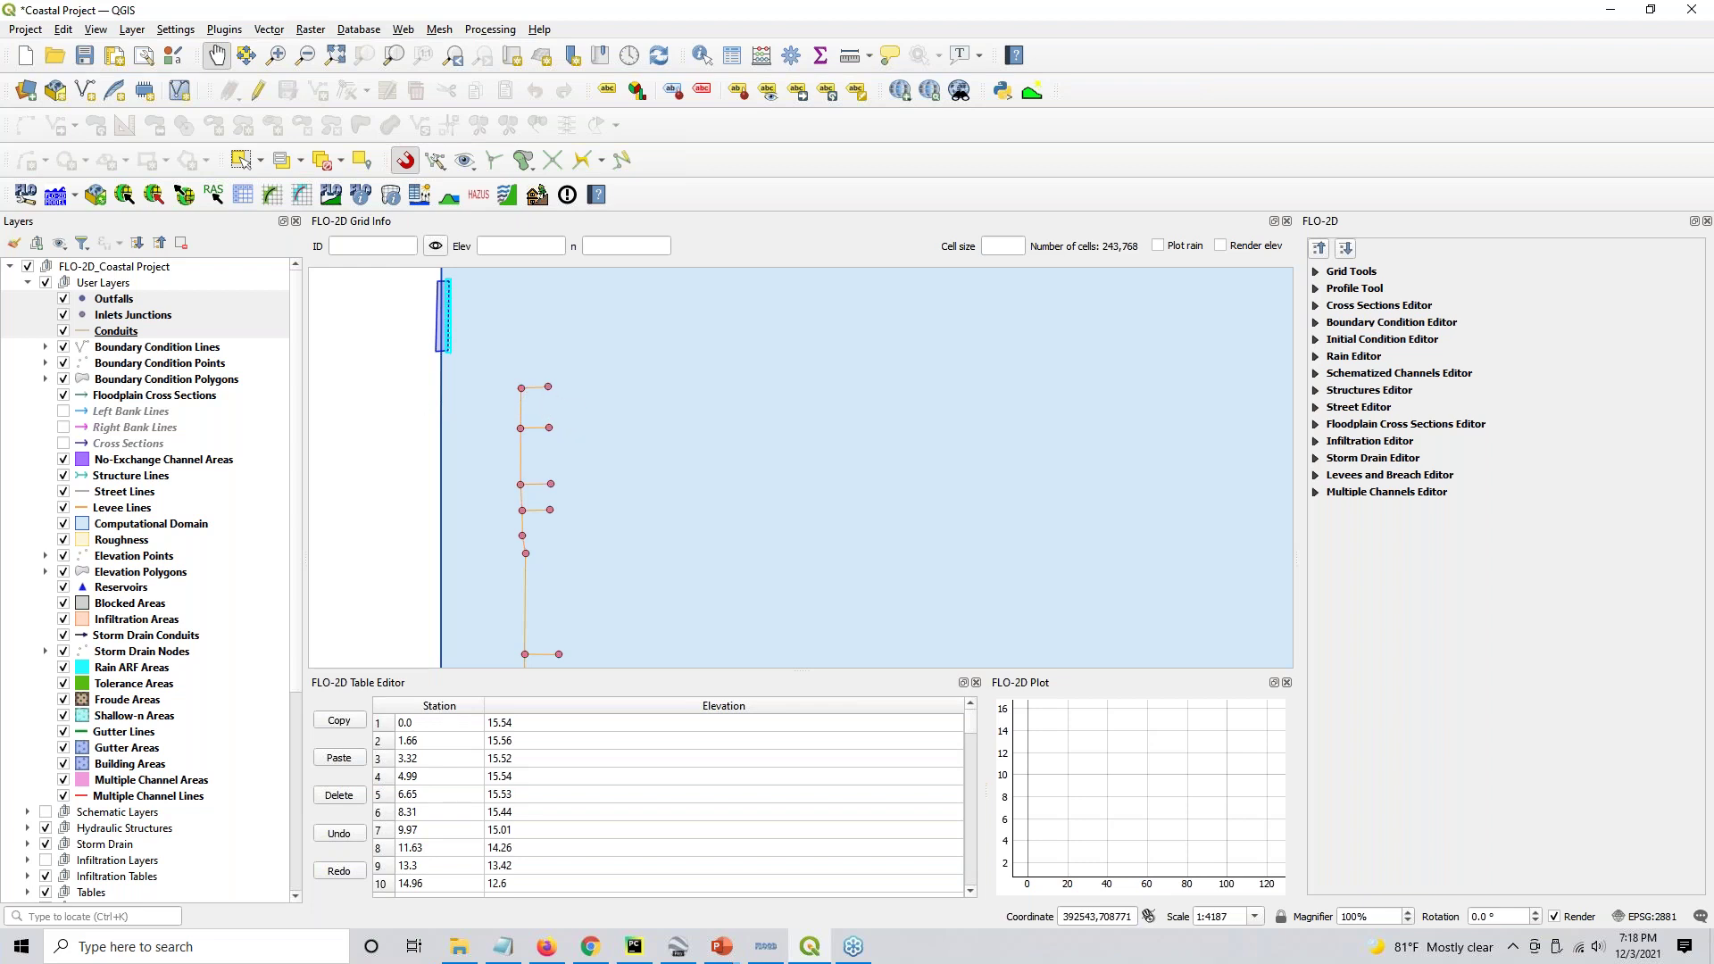
{"action": "left_click", "coordinate": [101, 300]}
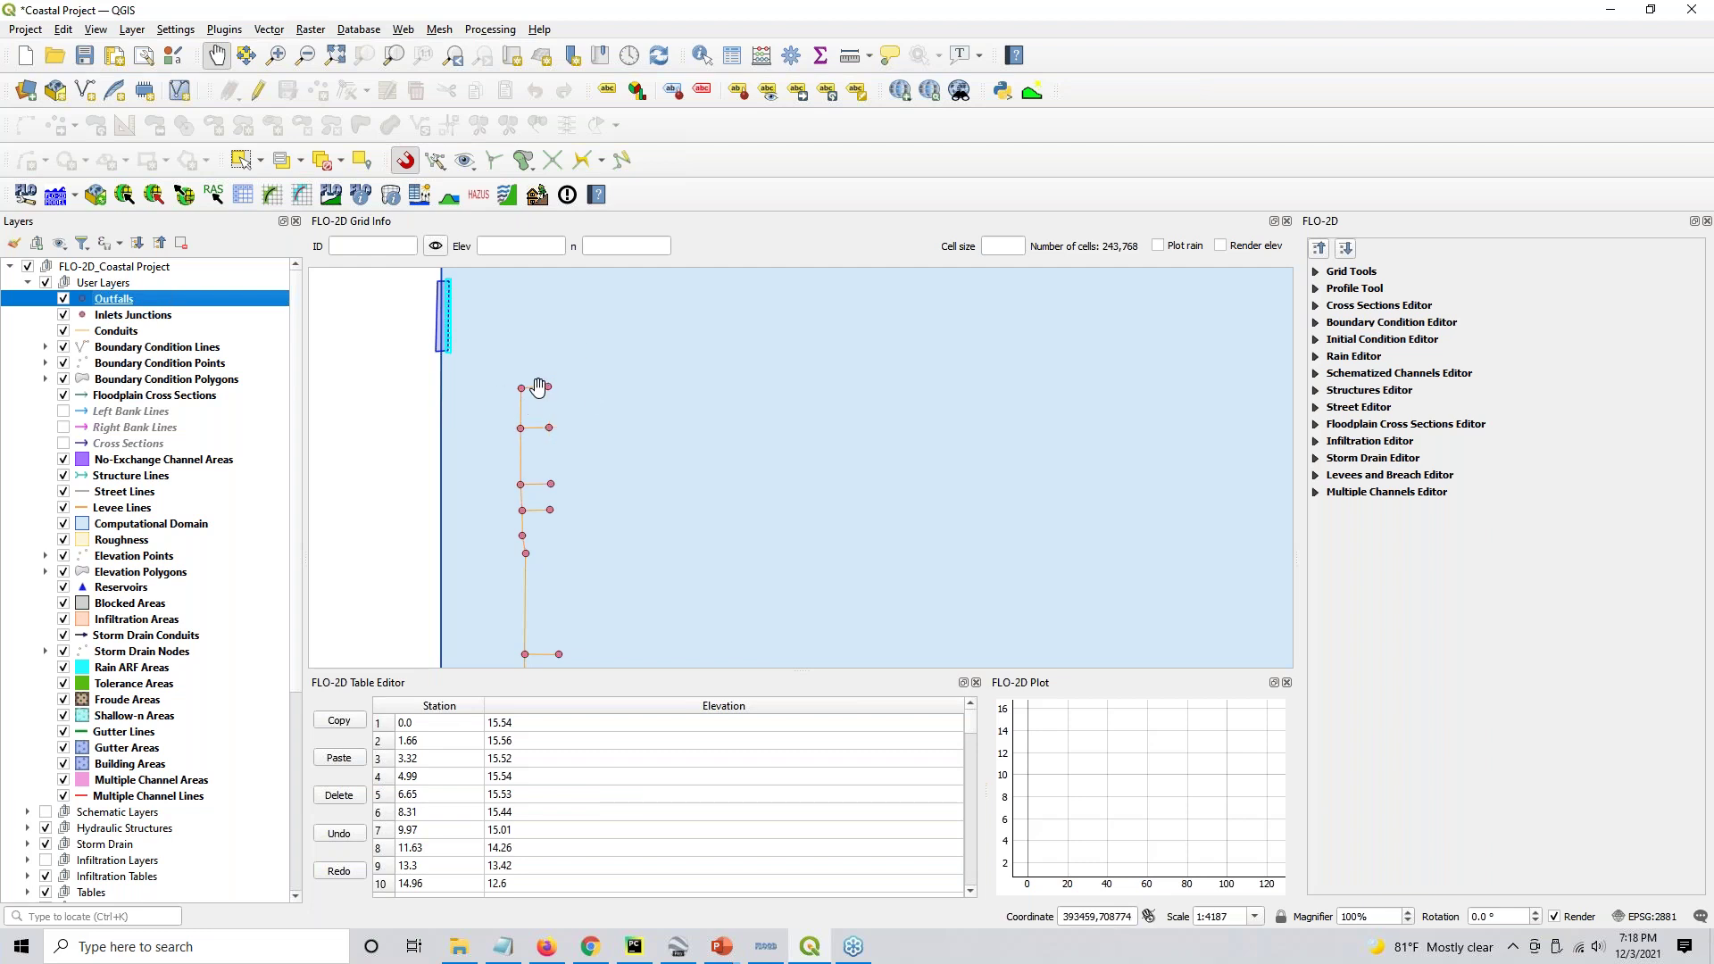
Open the Outfalls attribute table, then minimize it
{"action": "right_click", "coordinate": [112, 304]}
{"action": "left_click", "coordinate": [178, 518]}
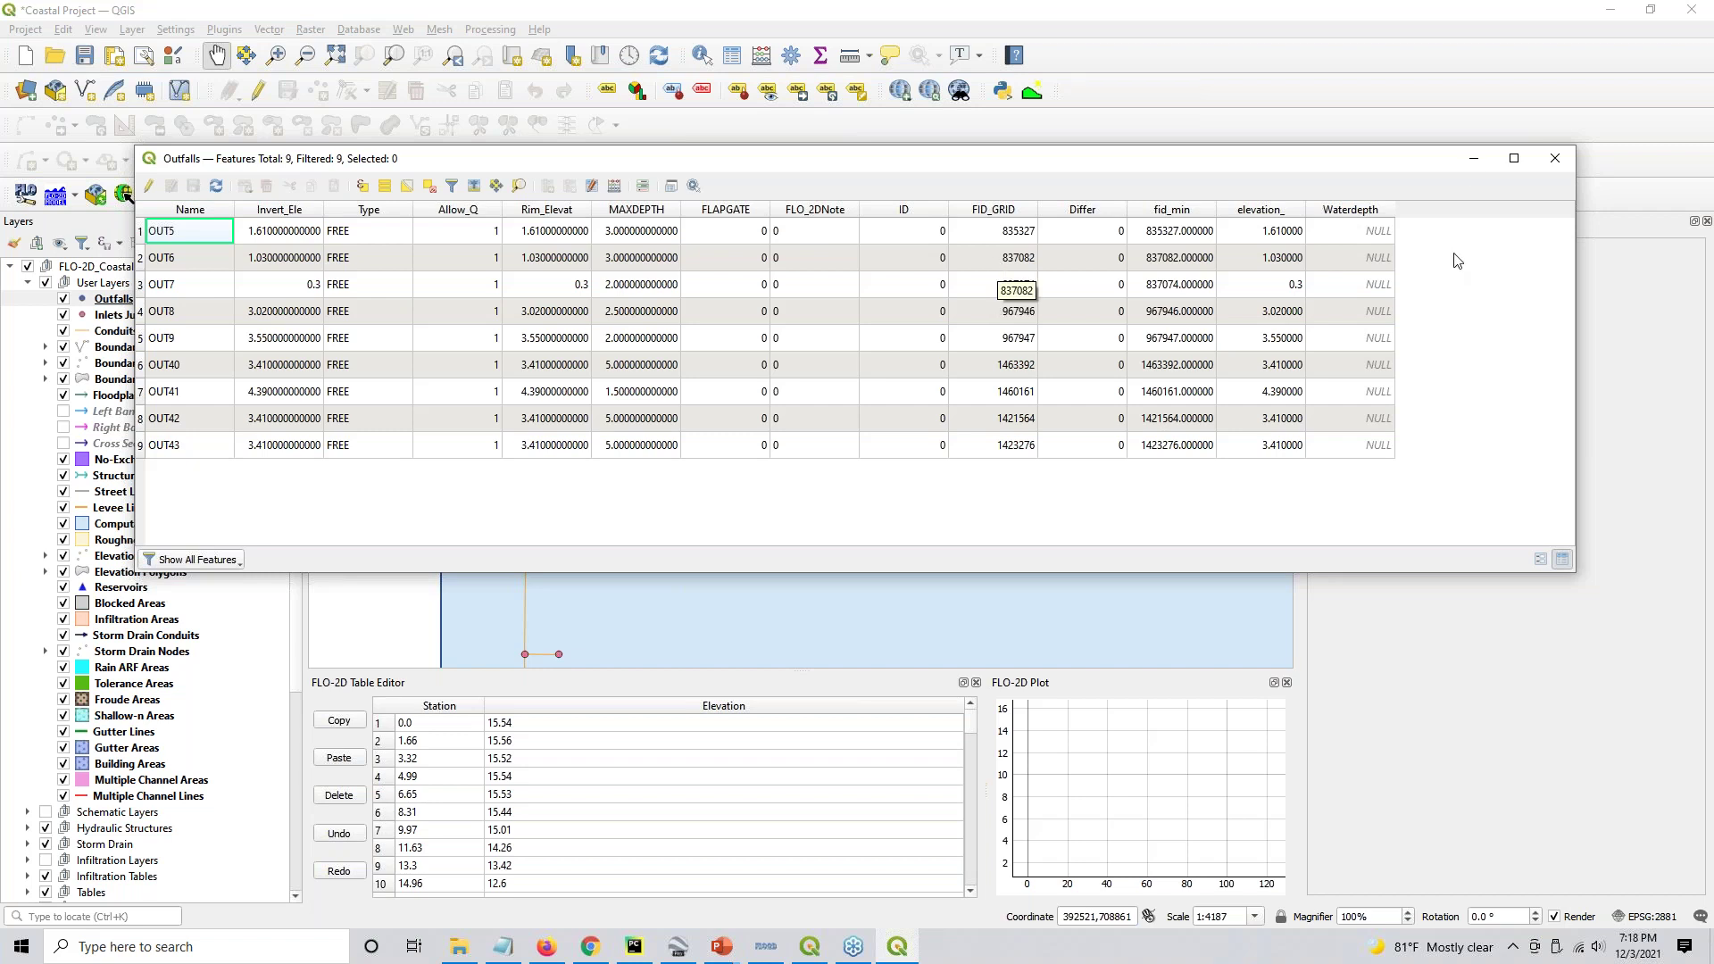
{"action": "left_click", "coordinate": [1472, 161]}
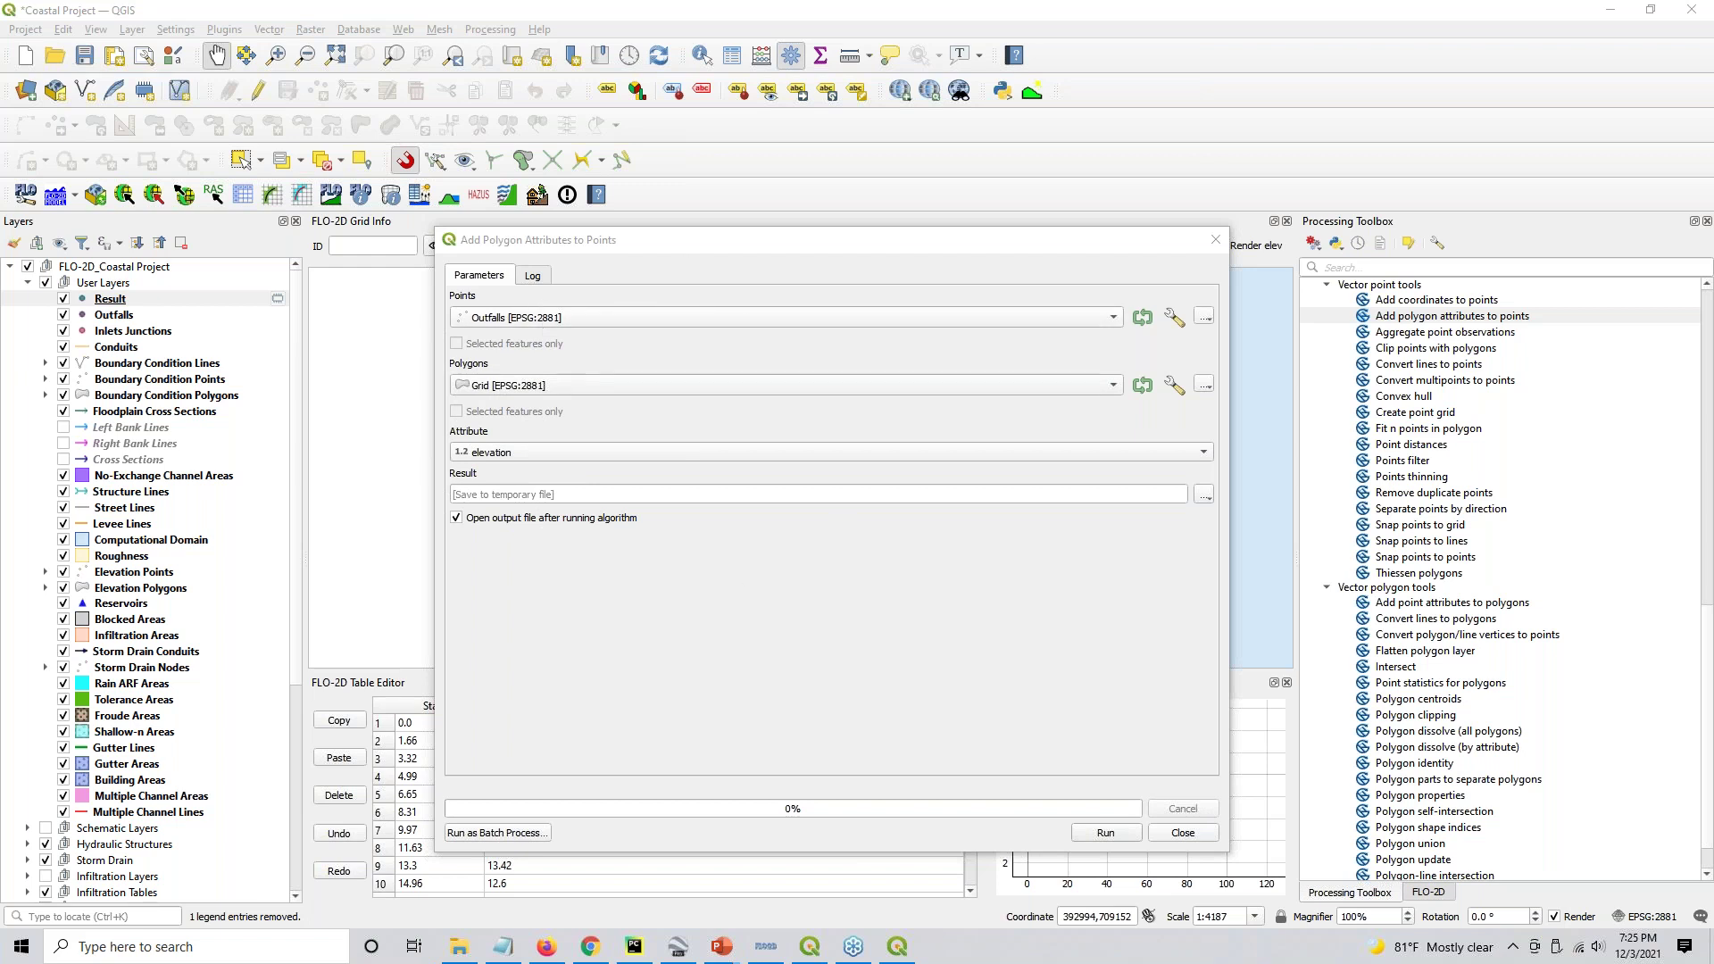
Close the Add Polygon Attributes tool and inspect the Result layer's elevation column for all nine outfalls
{"action": "left_click", "coordinate": [1182, 833]}
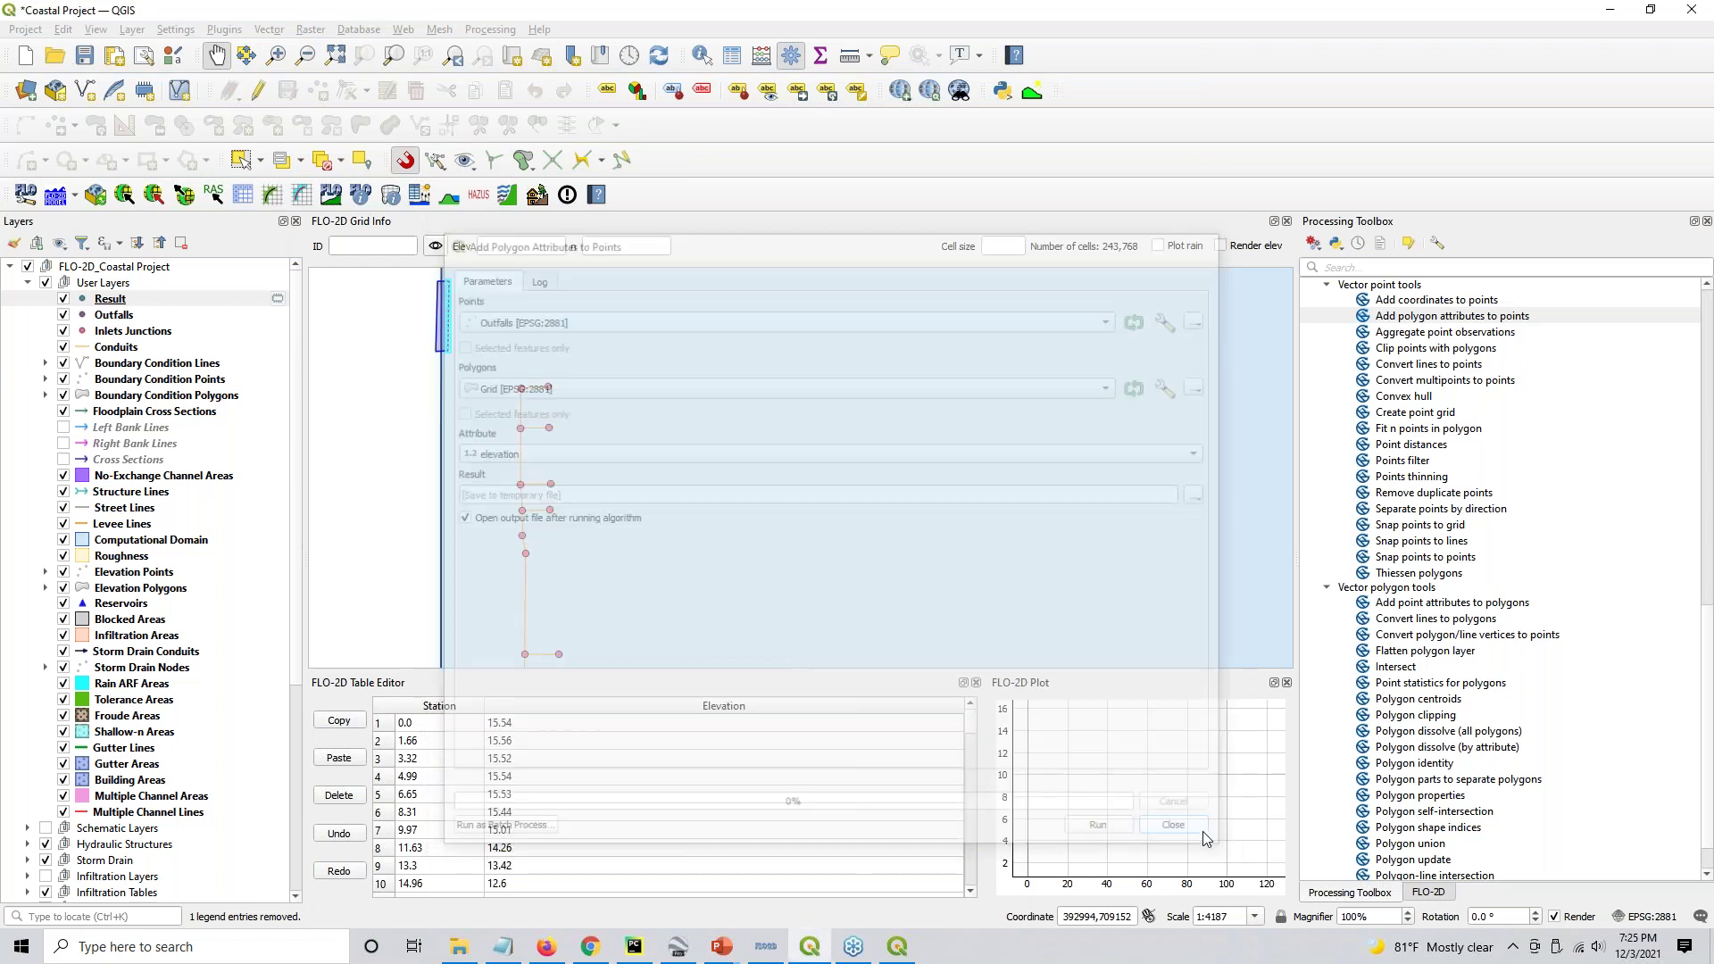
{"action": "right_click", "coordinate": [112, 300]}
{"action": "left_click", "coordinate": [183, 513]}
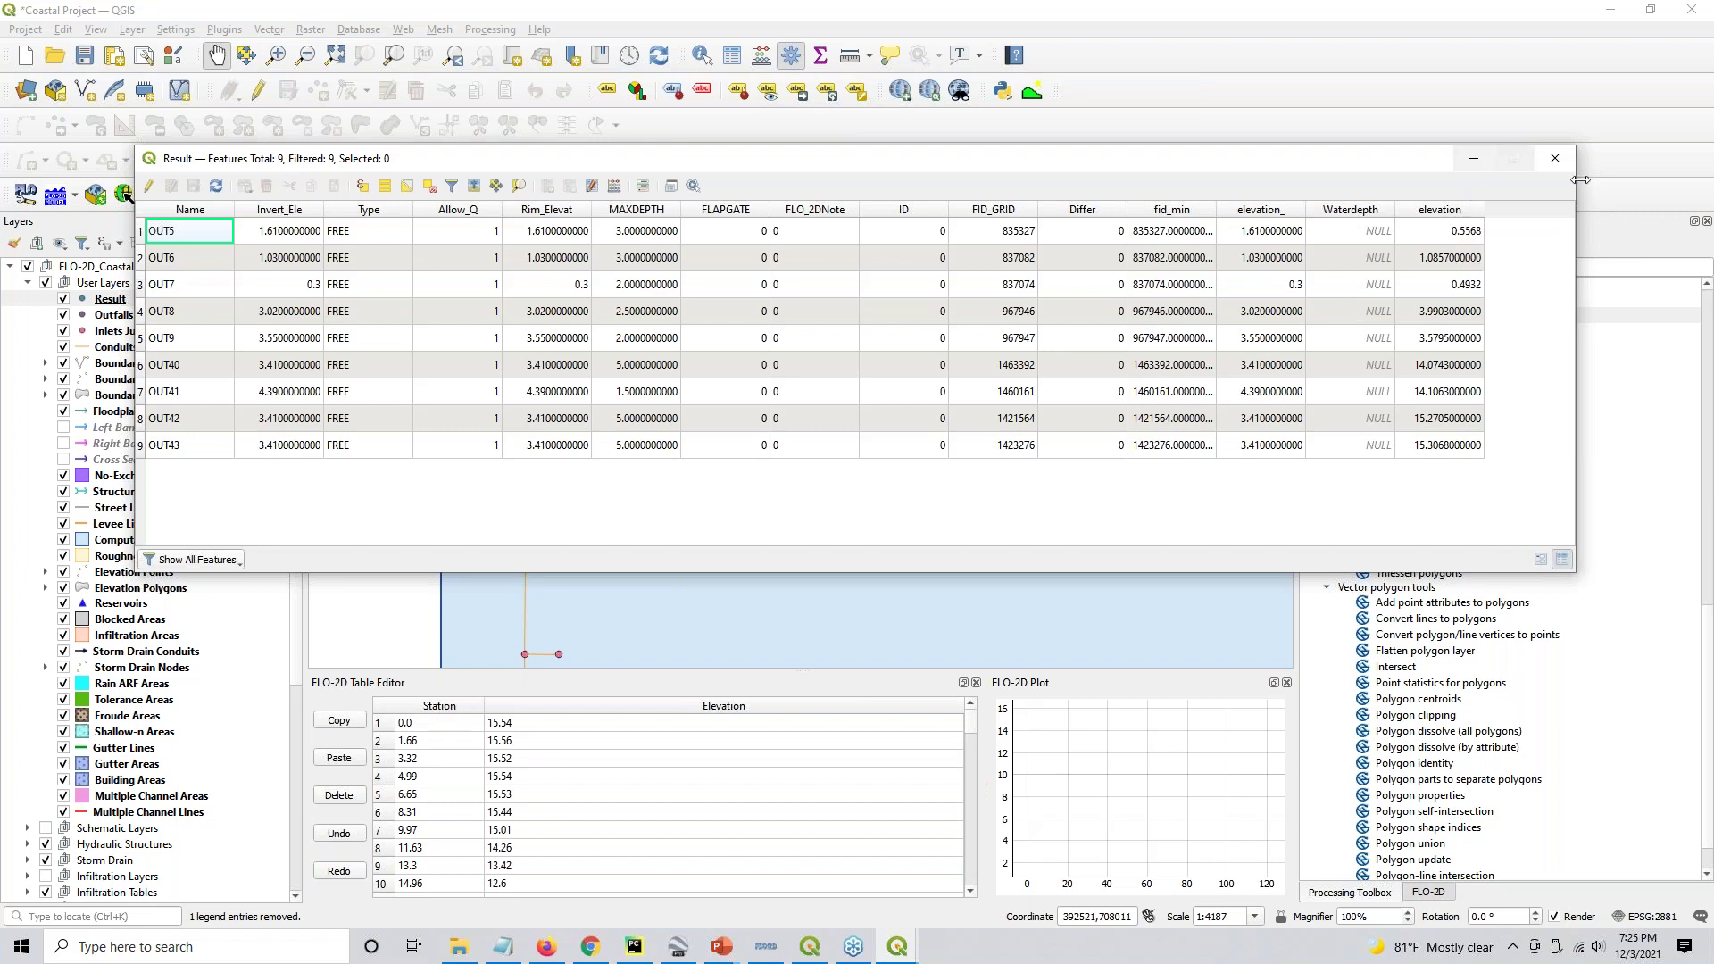
{"action": "left_click", "coordinate": [1554, 158]}
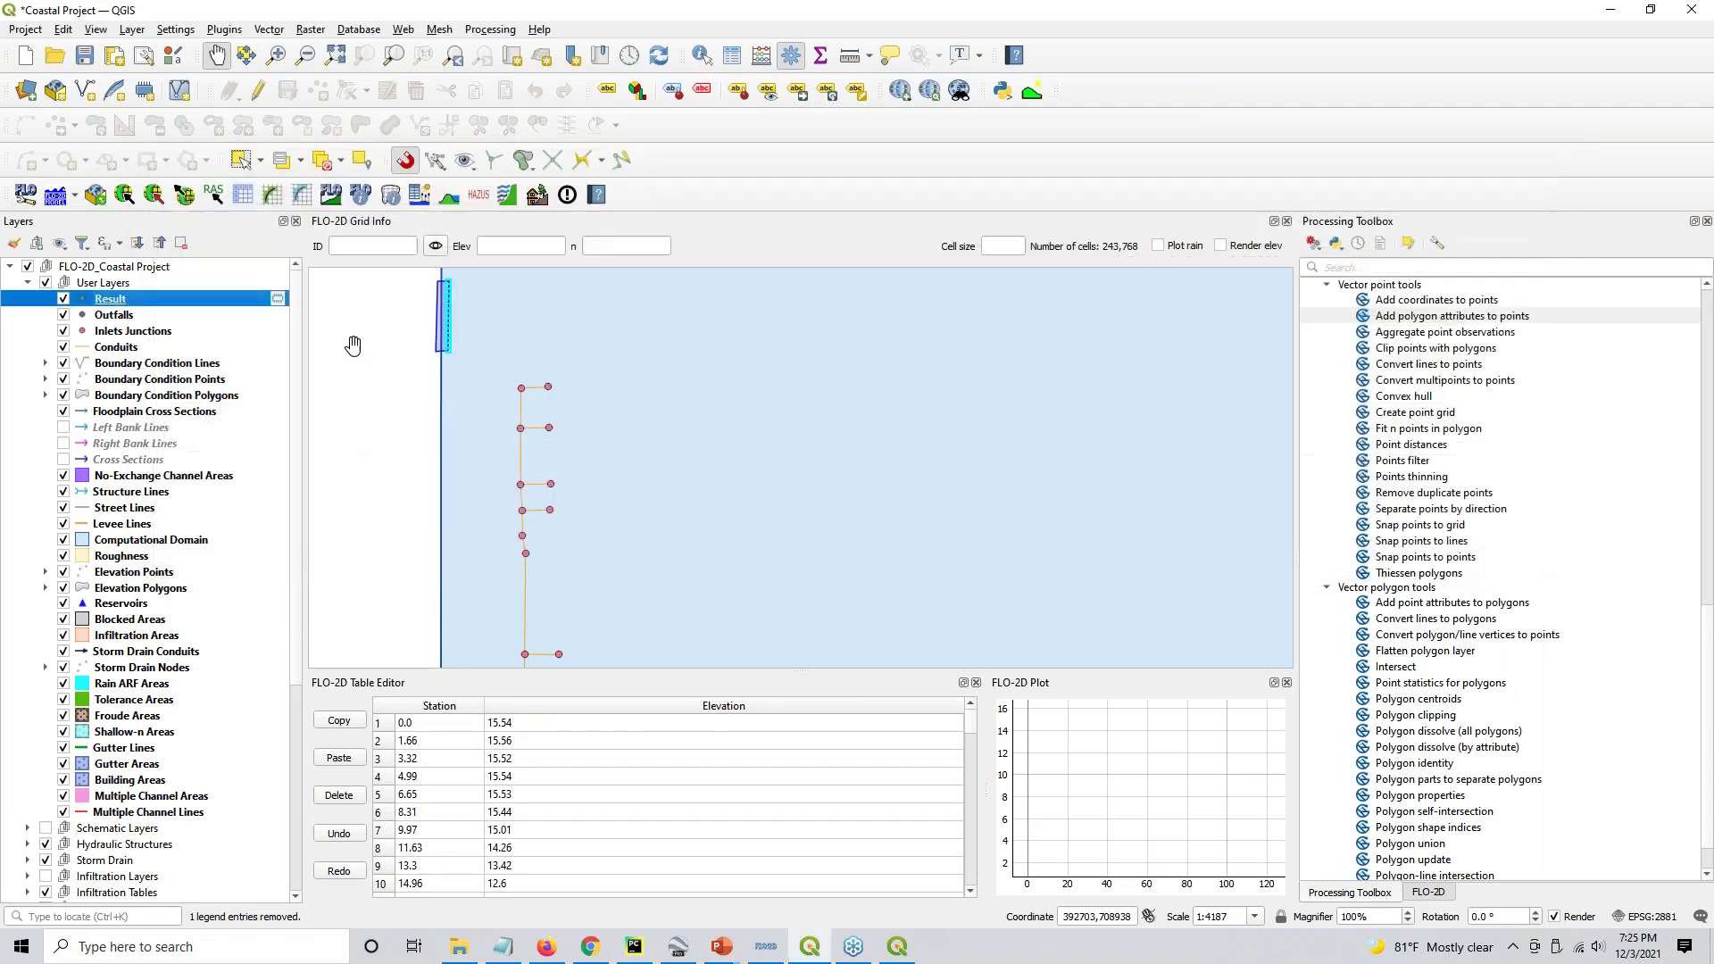
Open the Inlets Junctions attribute table and arrange it to show the Name, elevation_ and MaxDepthF columns
{"action": "right_click", "coordinate": [148, 331]}
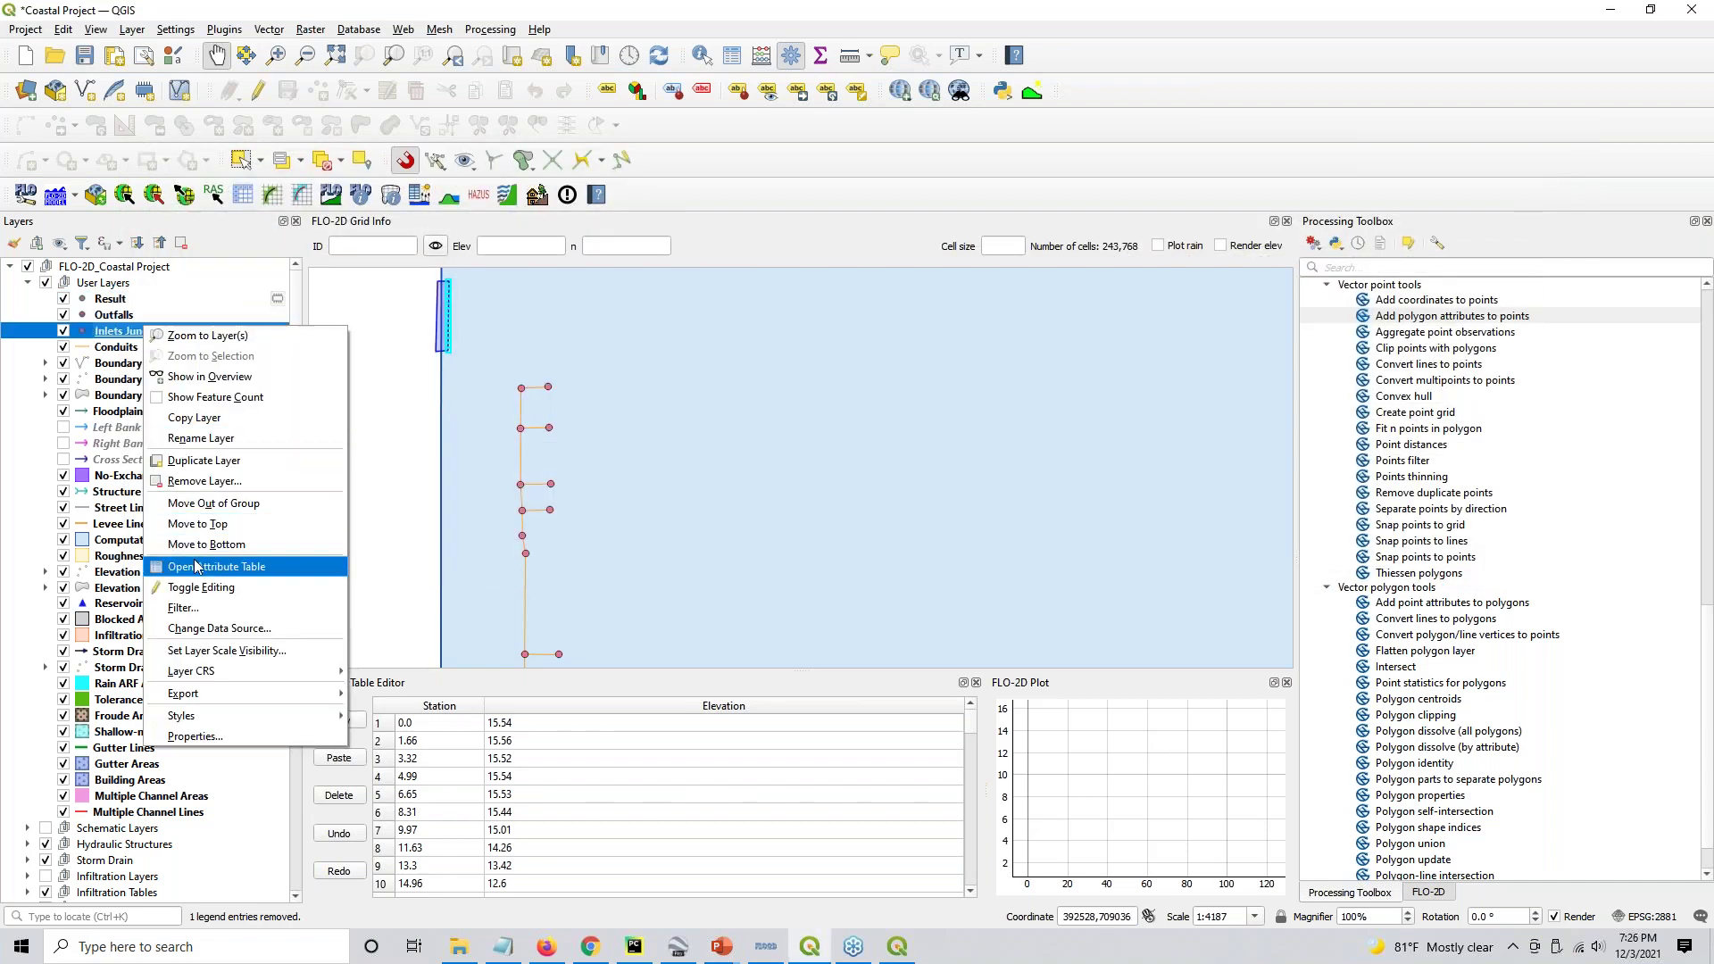
{"action": "left_click", "coordinate": [198, 566]}
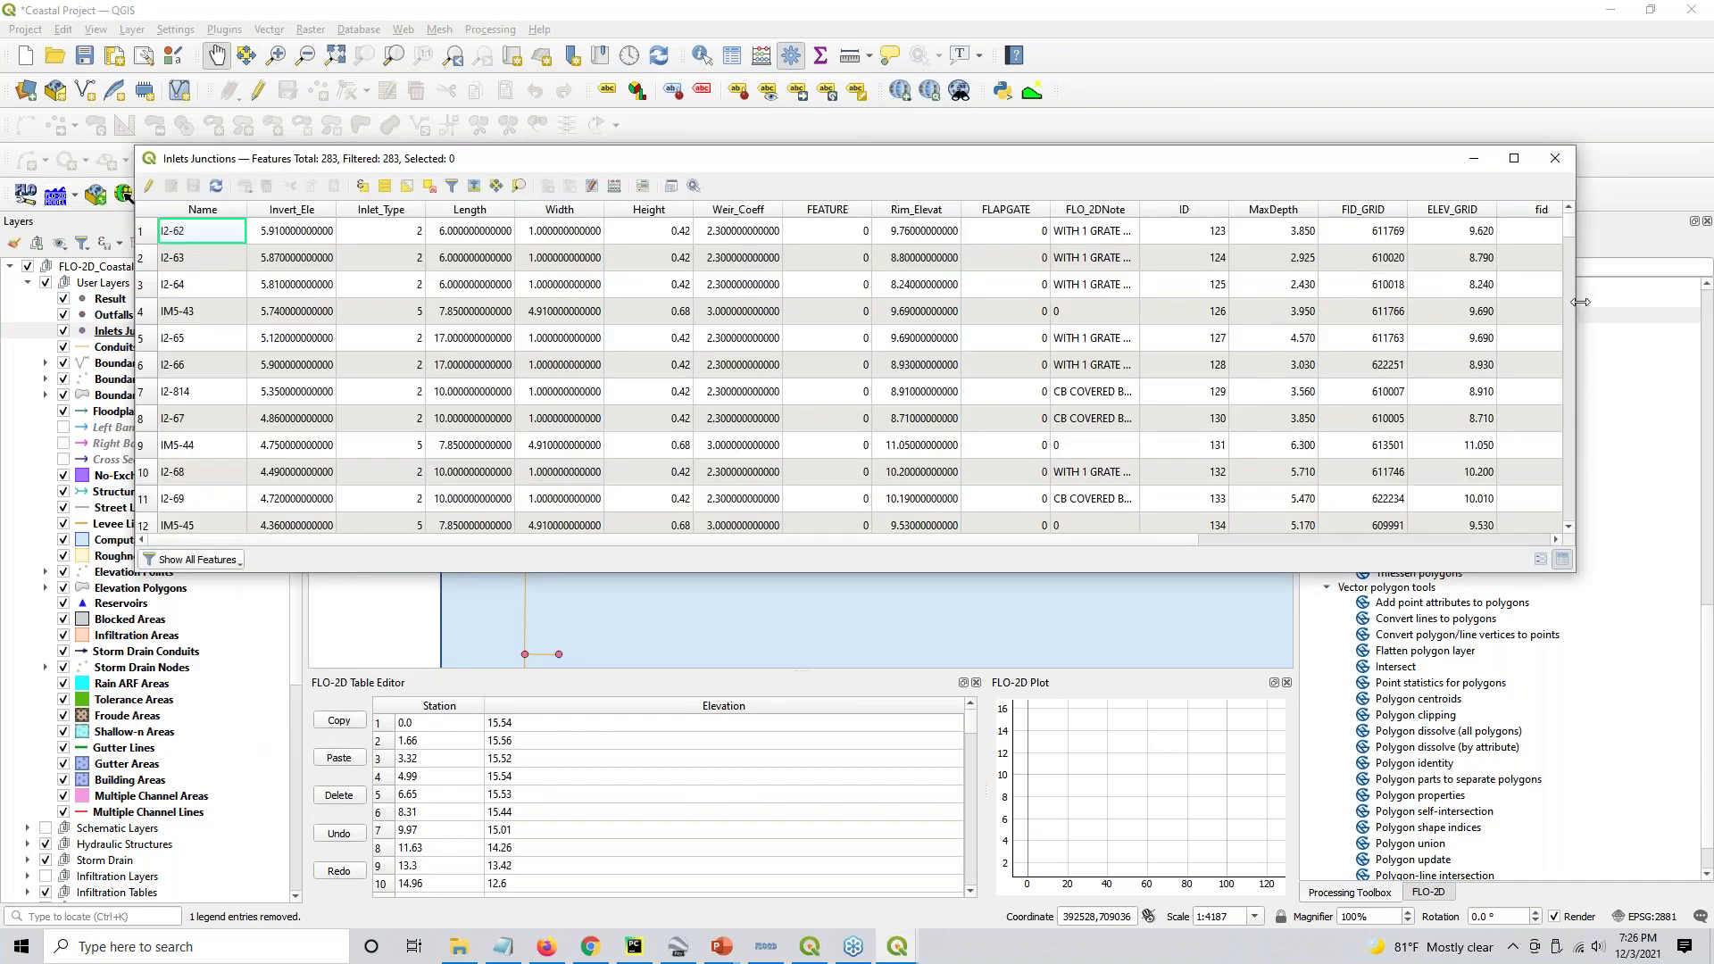
{"action": "left_click_drag", "start_coordinate": [1574, 313], "coordinate": [1707, 312]}
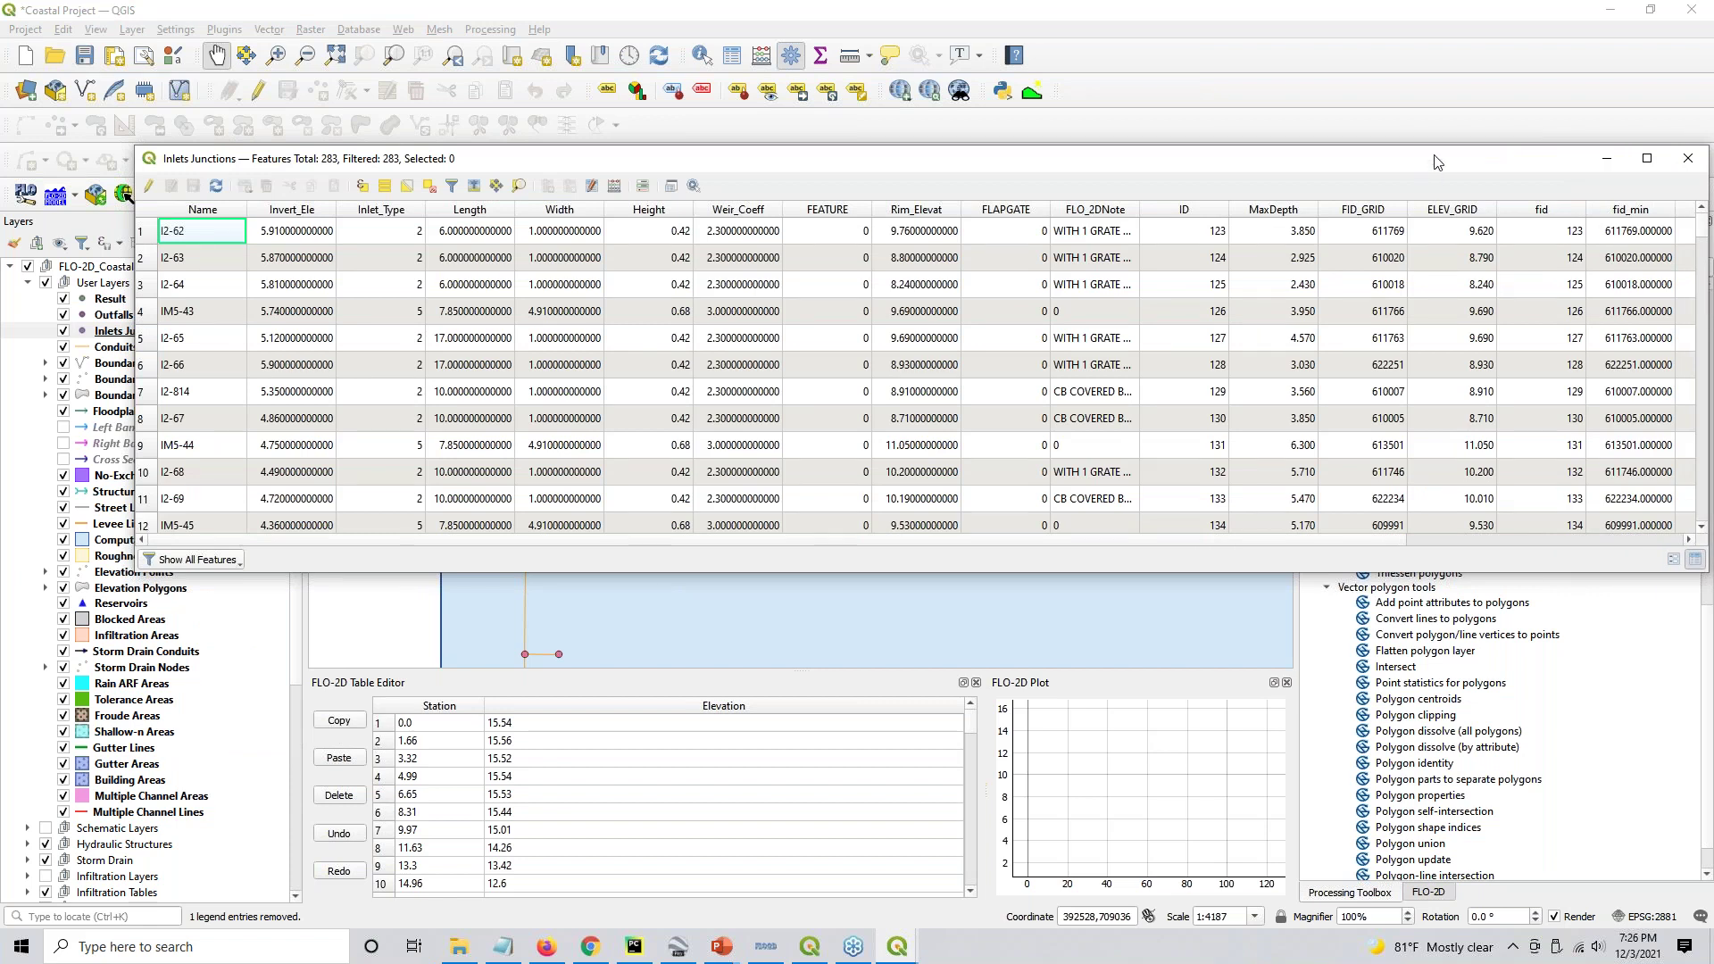
{"action": "left_click_drag", "start_coordinate": [1437, 162], "coordinate": [1073, 157]}
{"action": "left_click_drag", "start_coordinate": [1346, 254], "coordinate": [1696, 234]}
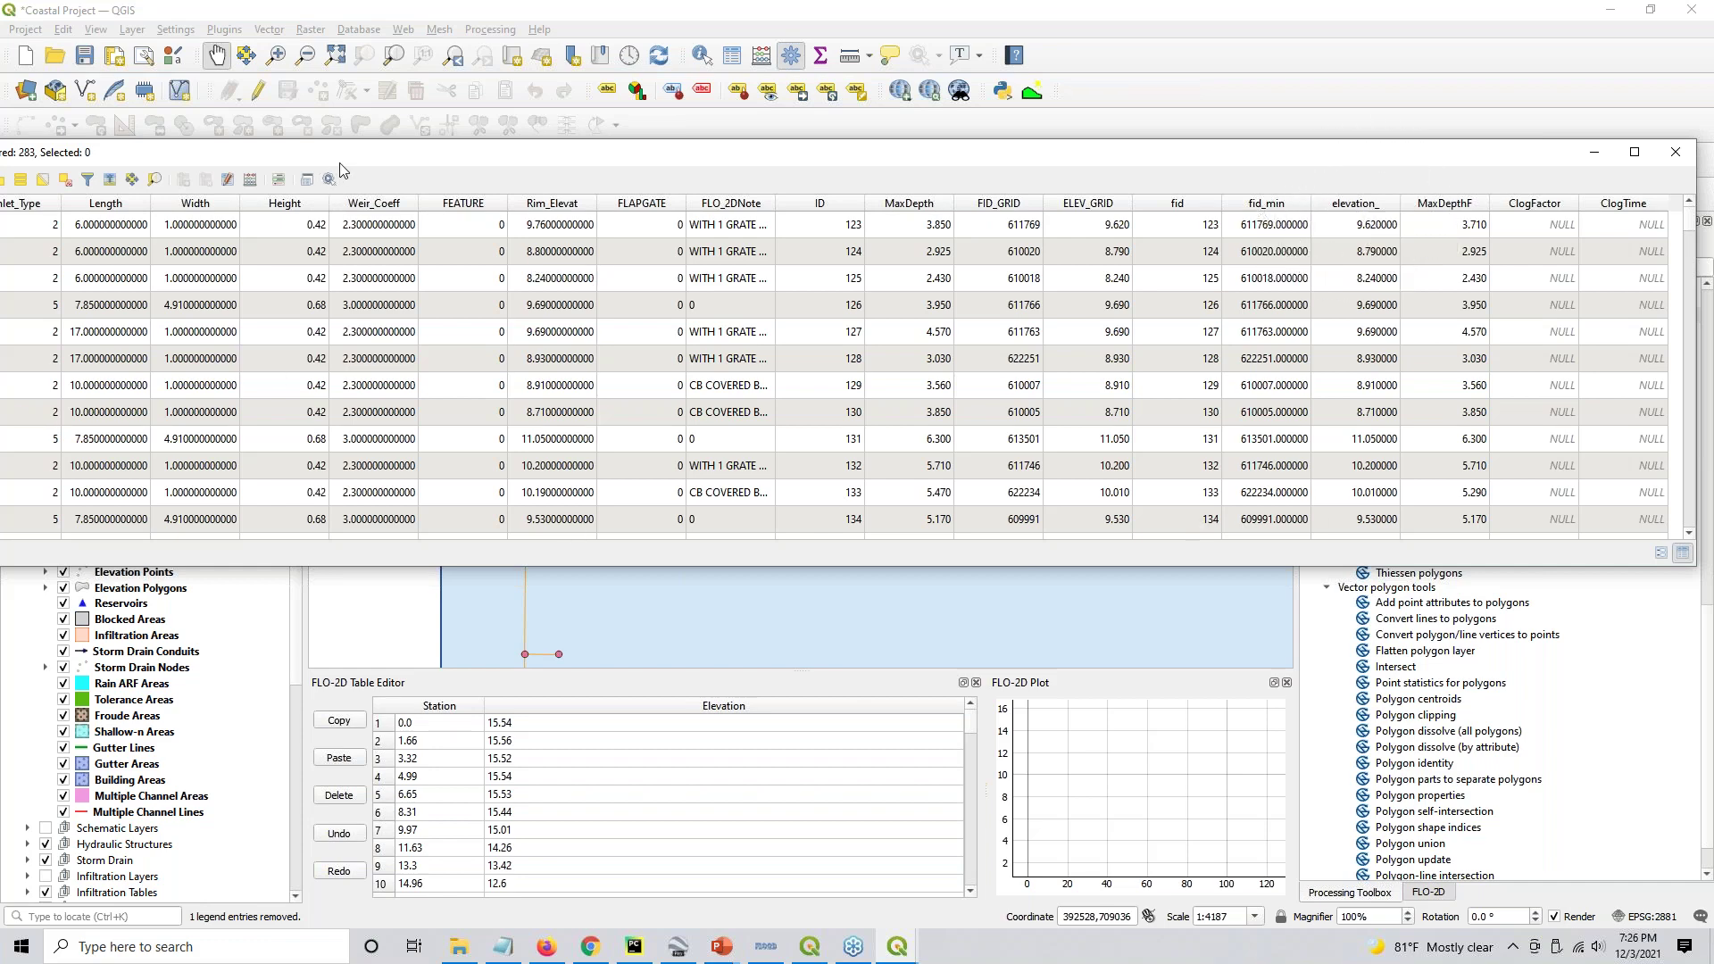
{"action": "left_click_drag", "start_coordinate": [343, 154], "coordinate": [957, 130]}
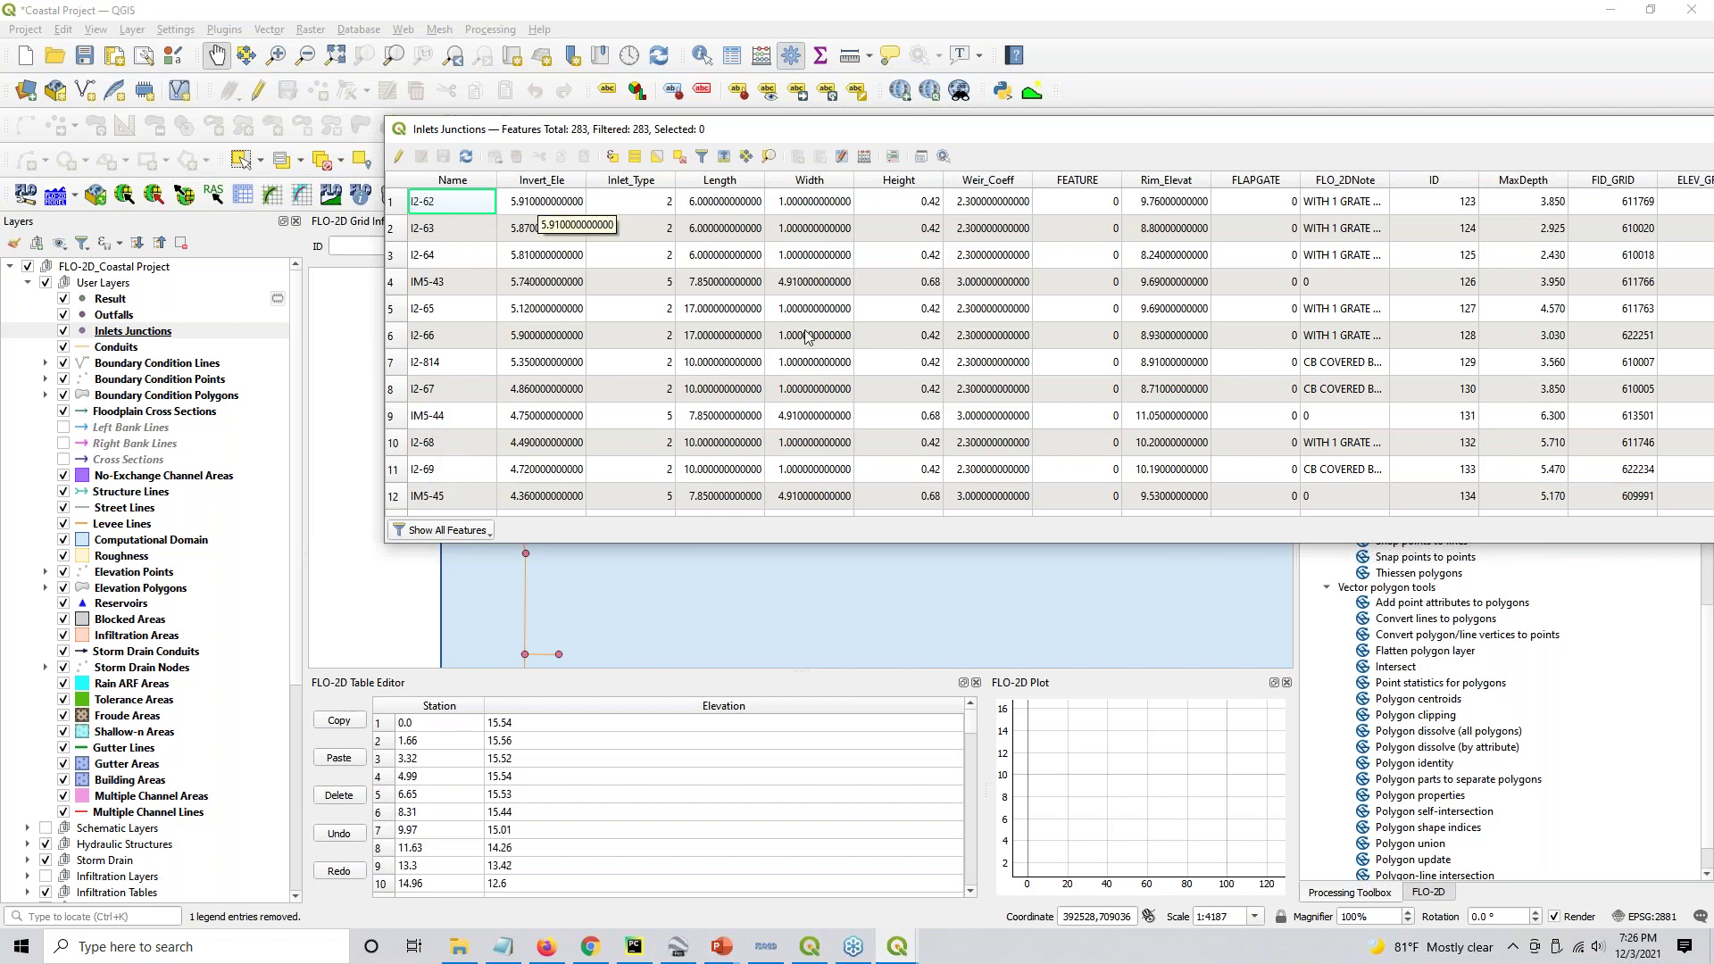
{"action": "left_click_drag", "start_coordinate": [1113, 134], "coordinate": [256, 164]}
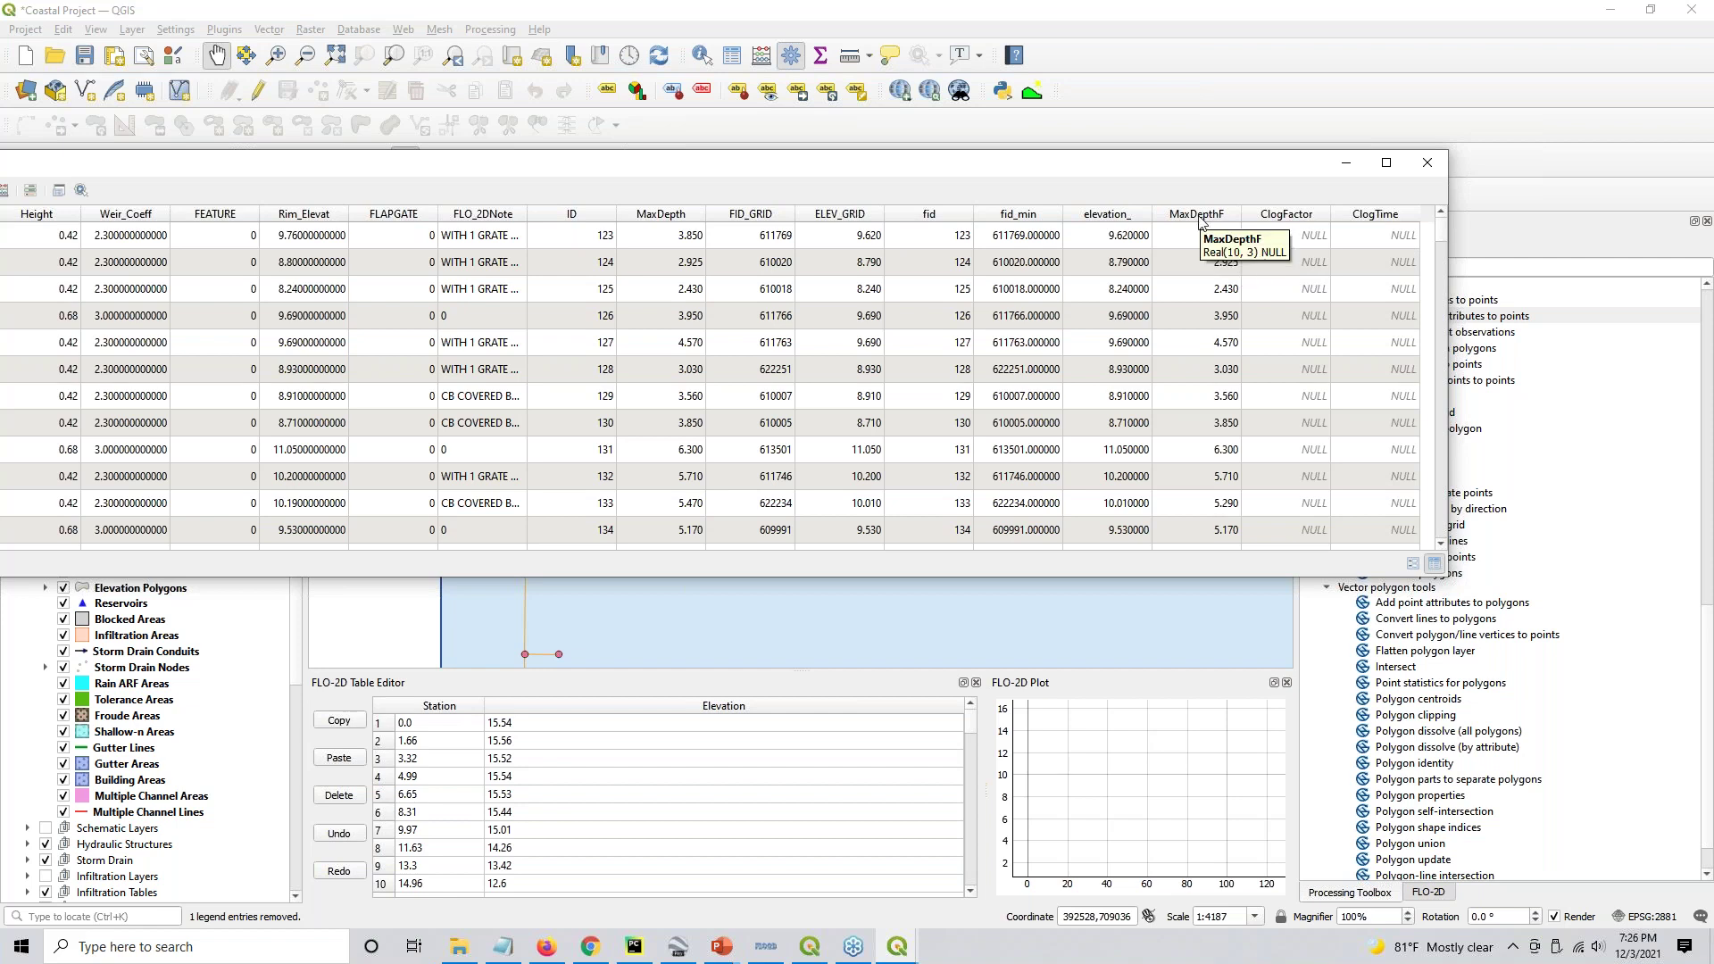
{"action": "left_click_drag", "start_coordinate": [1193, 166], "coordinate": [1307, 201]}
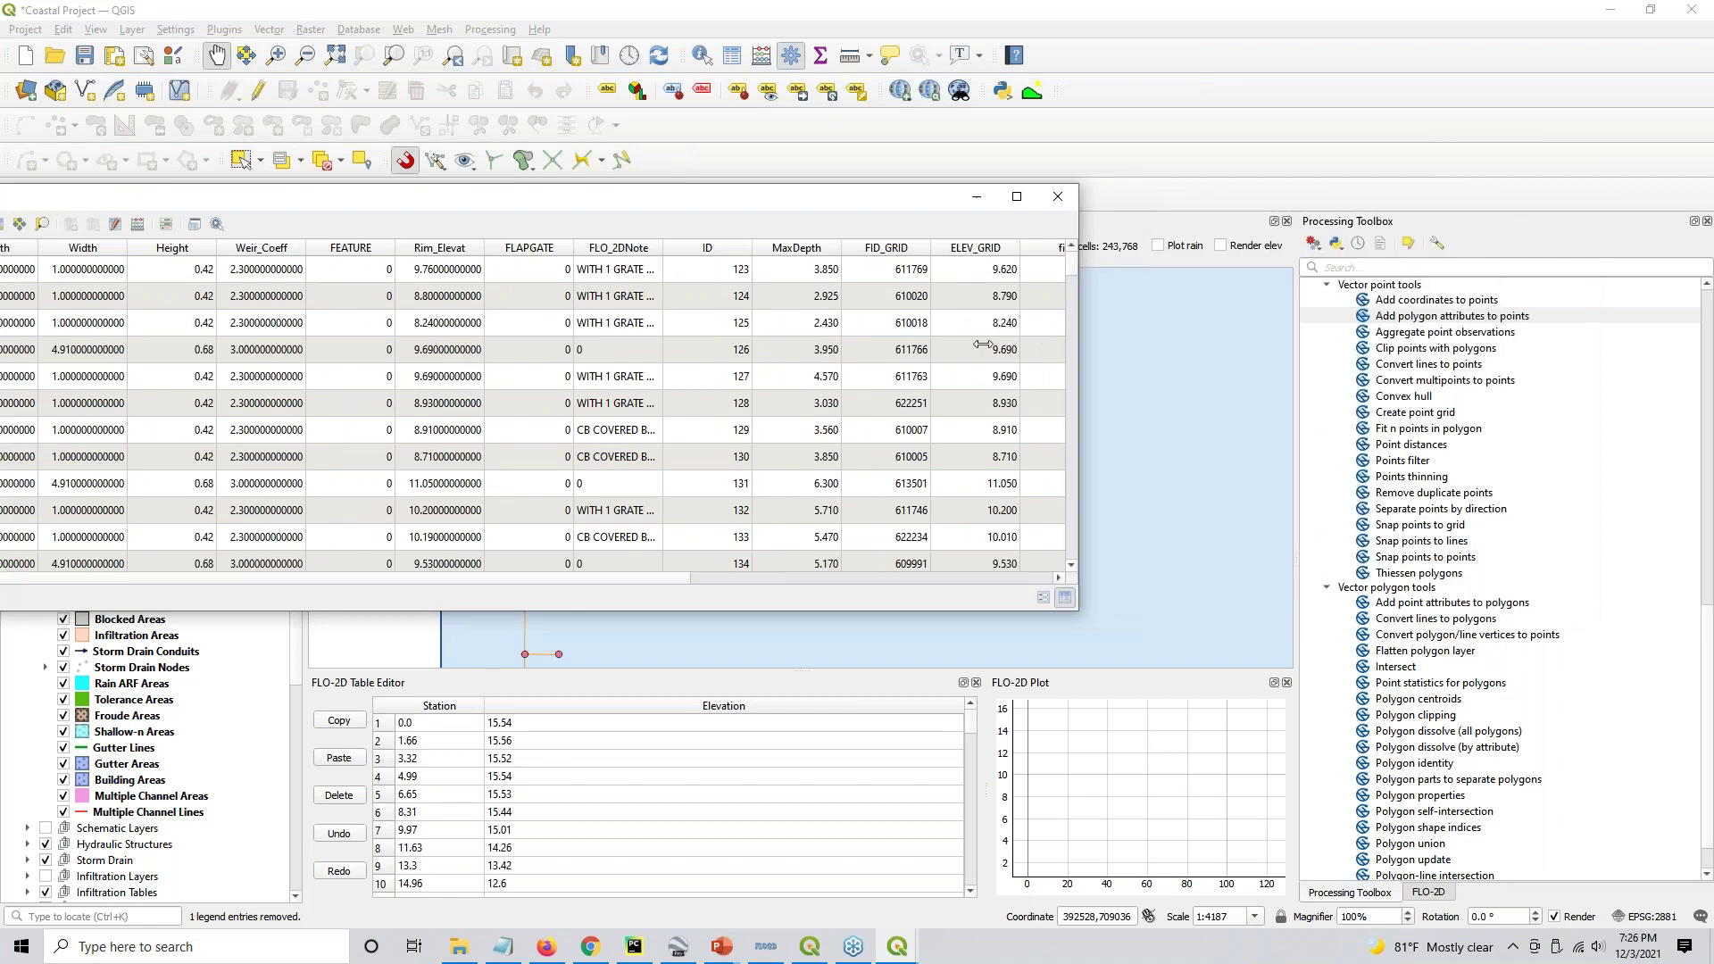
{"action": "left_click_drag", "start_coordinate": [972, 345], "coordinate": [858, 349]}
{"action": "left_click_drag", "start_coordinate": [635, 201], "coordinate": [1190, 217]}
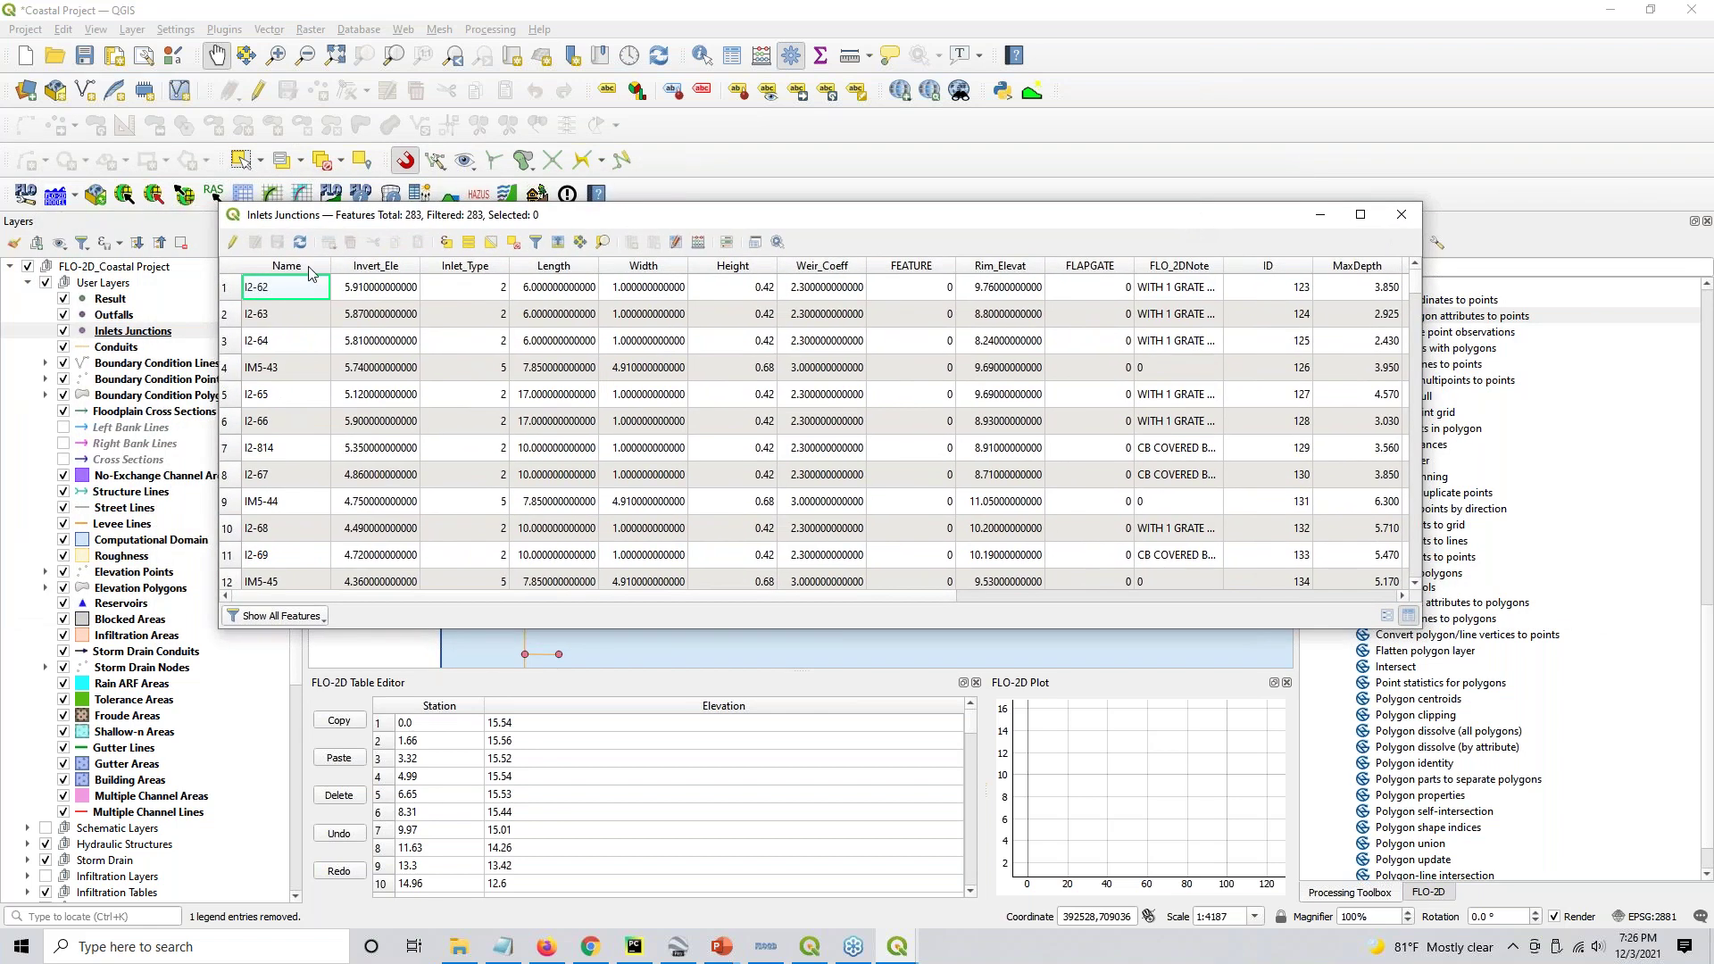
Turn on editing for Inlets Junctions and choose MaxDepthF as the field to update
{"action": "left_click", "coordinate": [233, 242]}
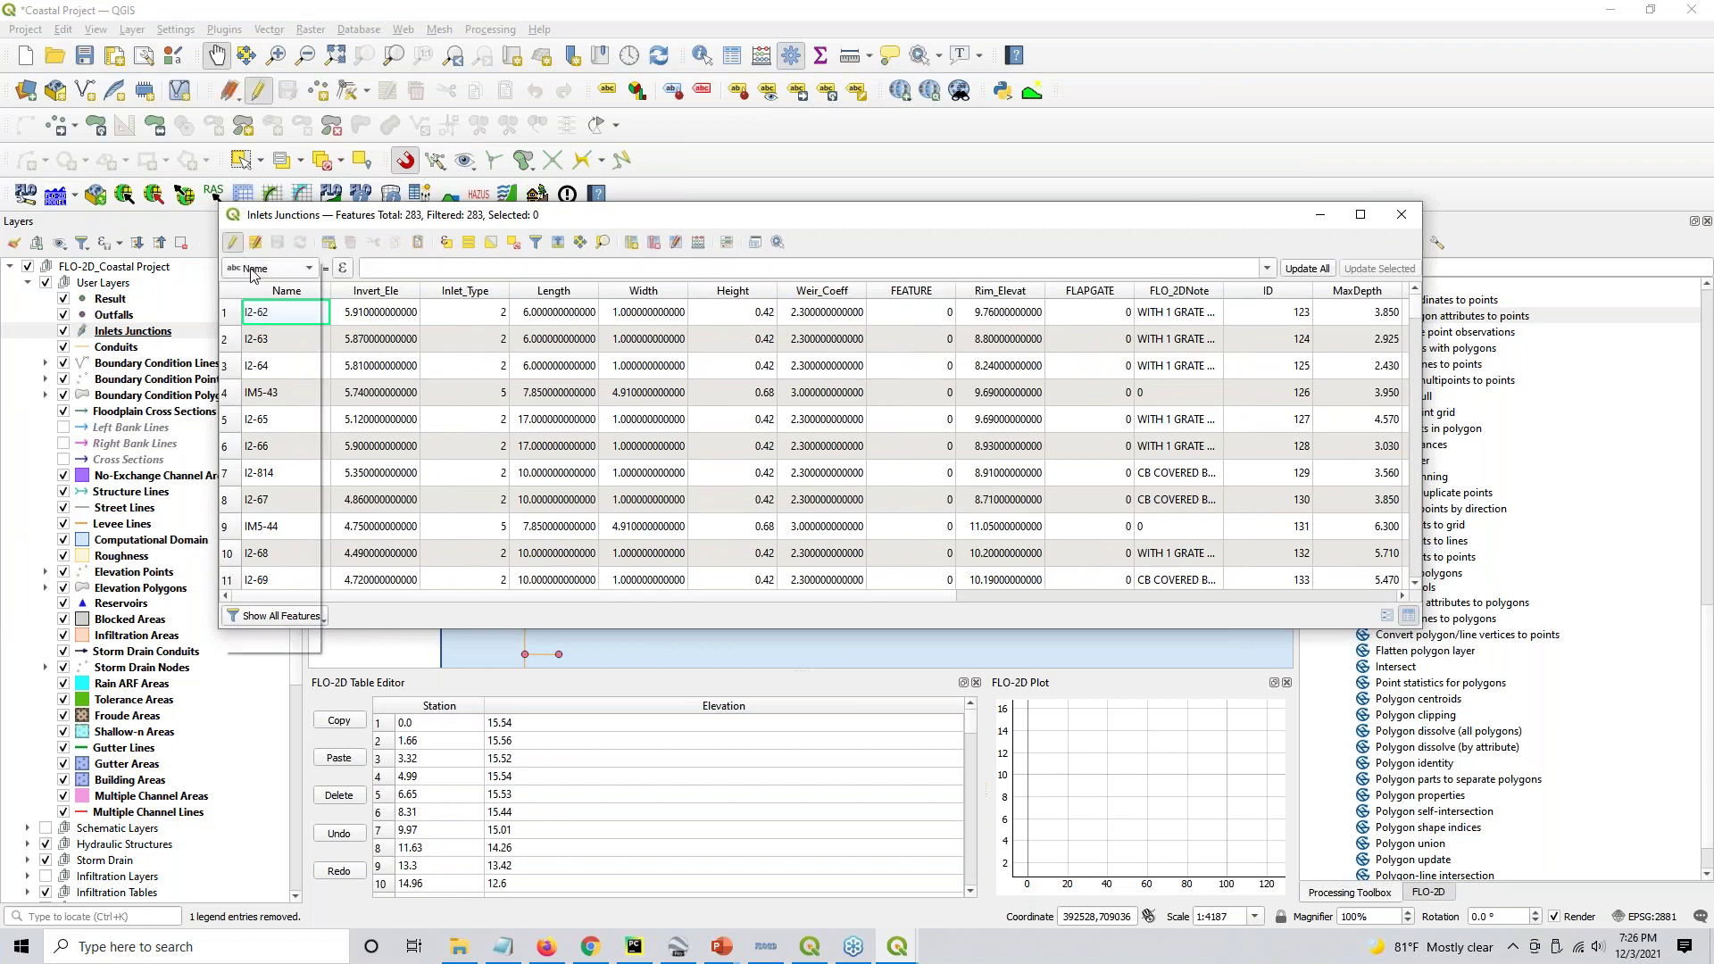
{"action": "left_click", "coordinate": [253, 270]}
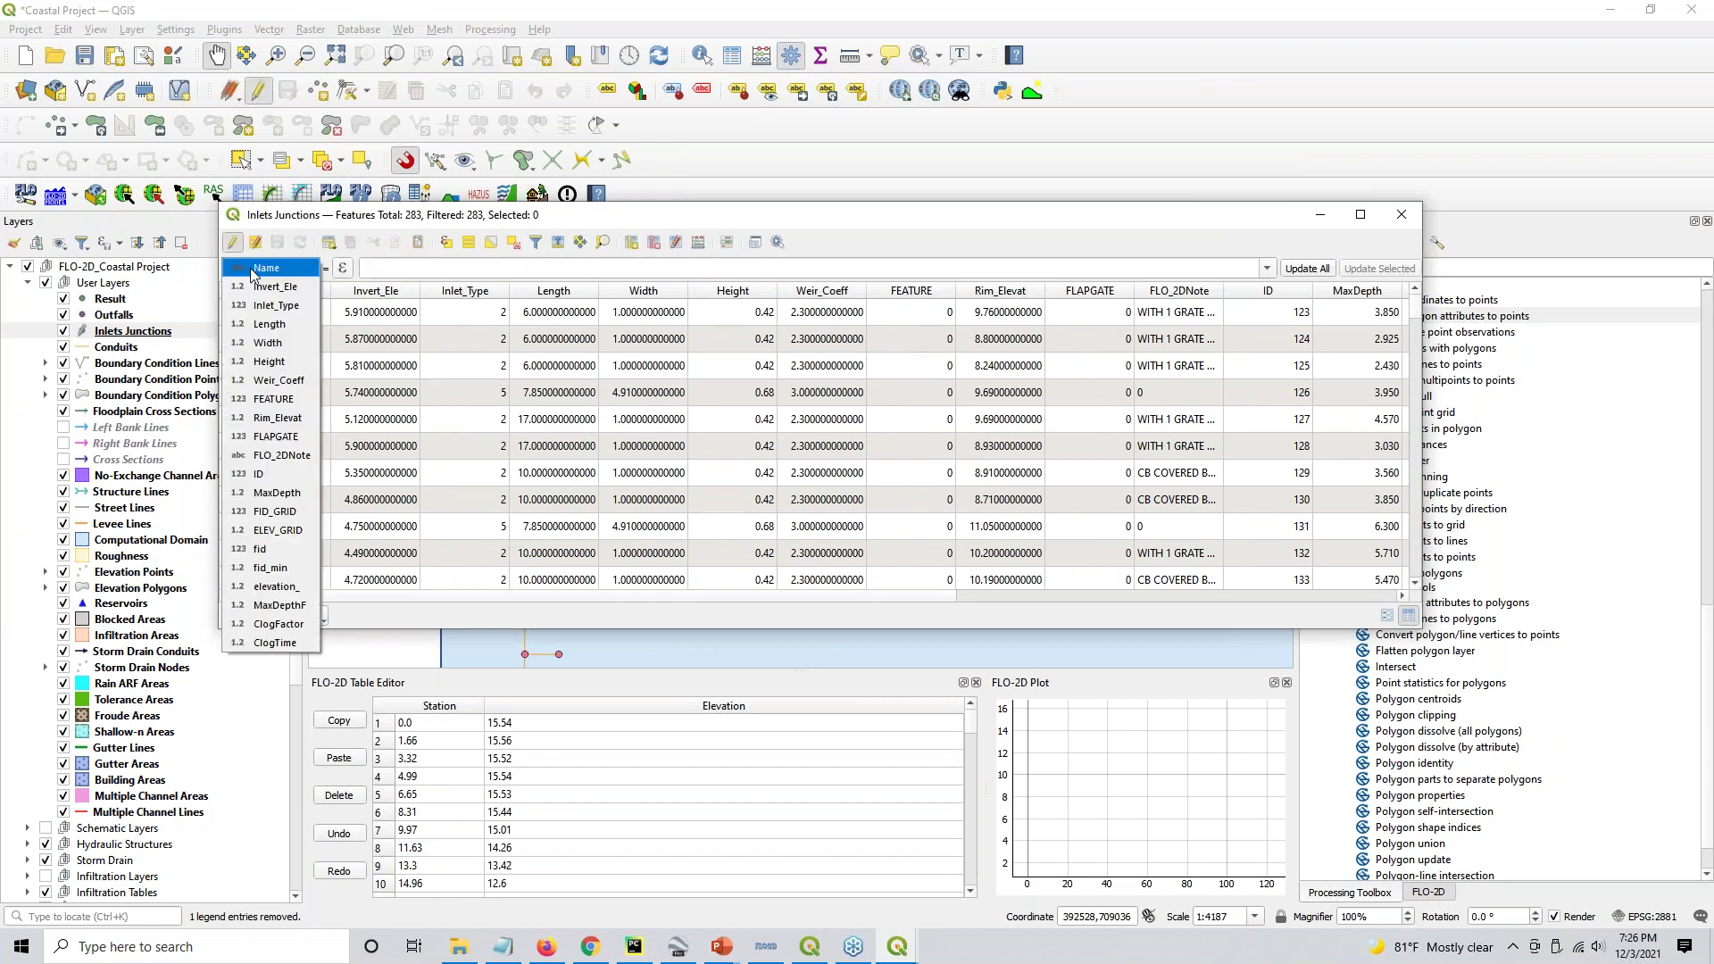
{"action": "left_click", "coordinate": [295, 605]}
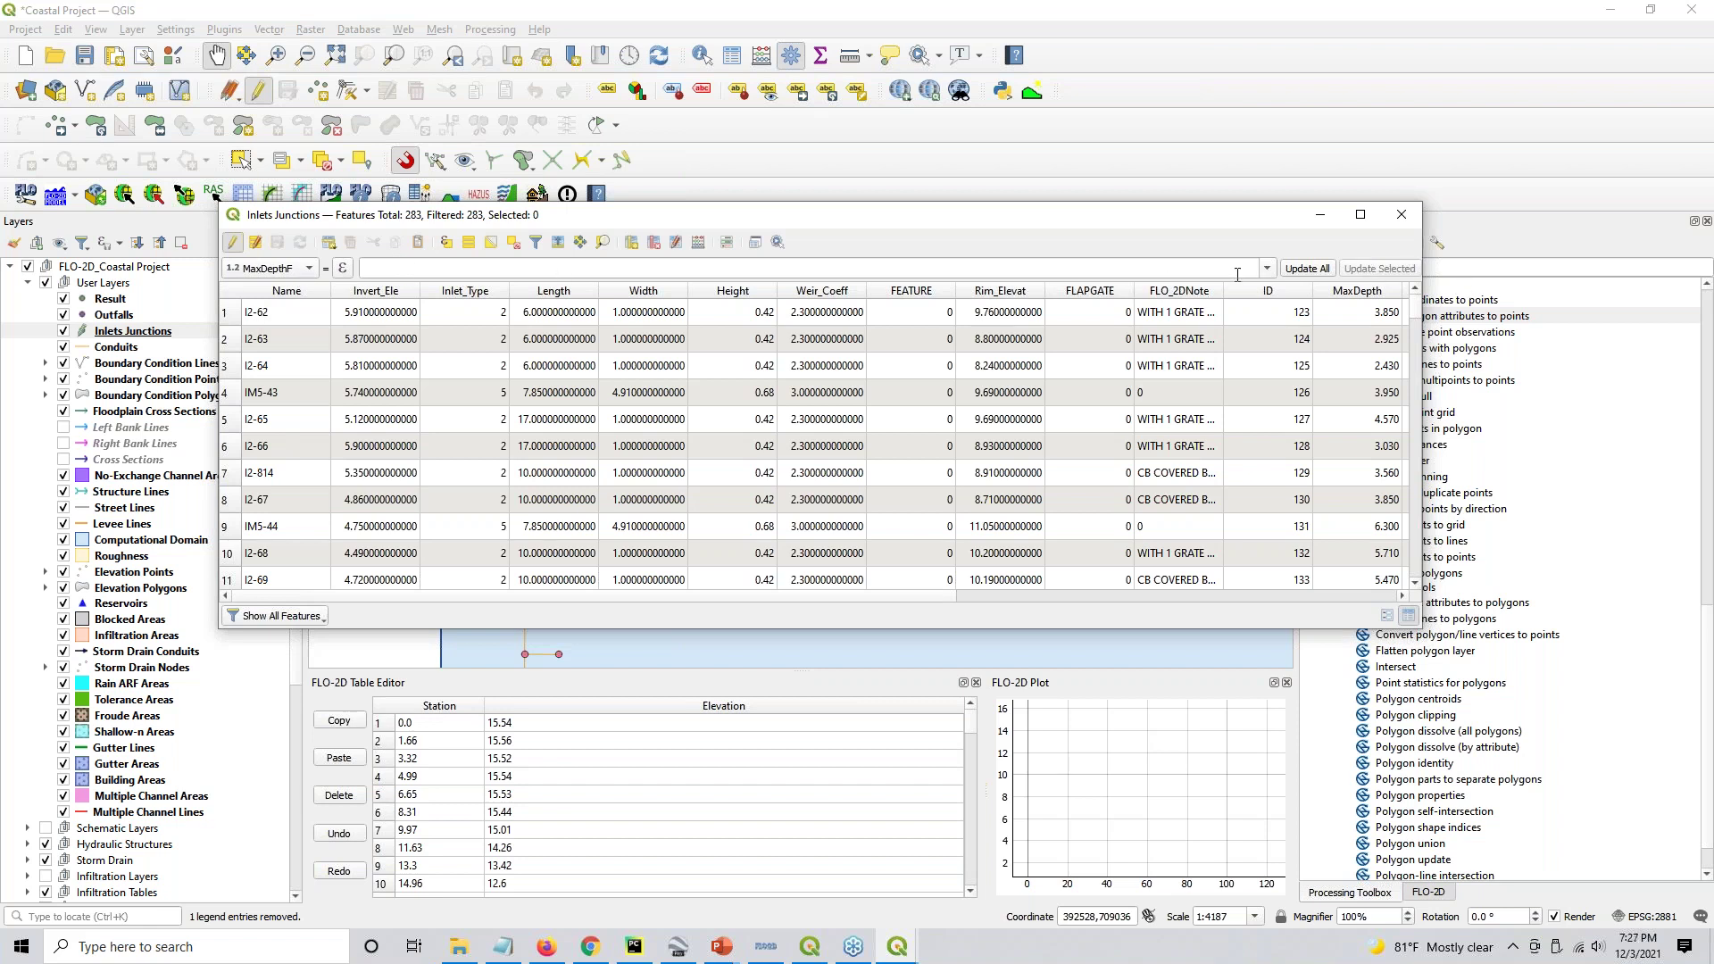
Set the update value to the Invert_Ele field and bring it into the expression builder
{"action": "left_click", "coordinate": [1266, 269]}
{"action": "scroll", "coordinate": [969, 413], "scroll_direction": "down", "scroll_amount": 5}
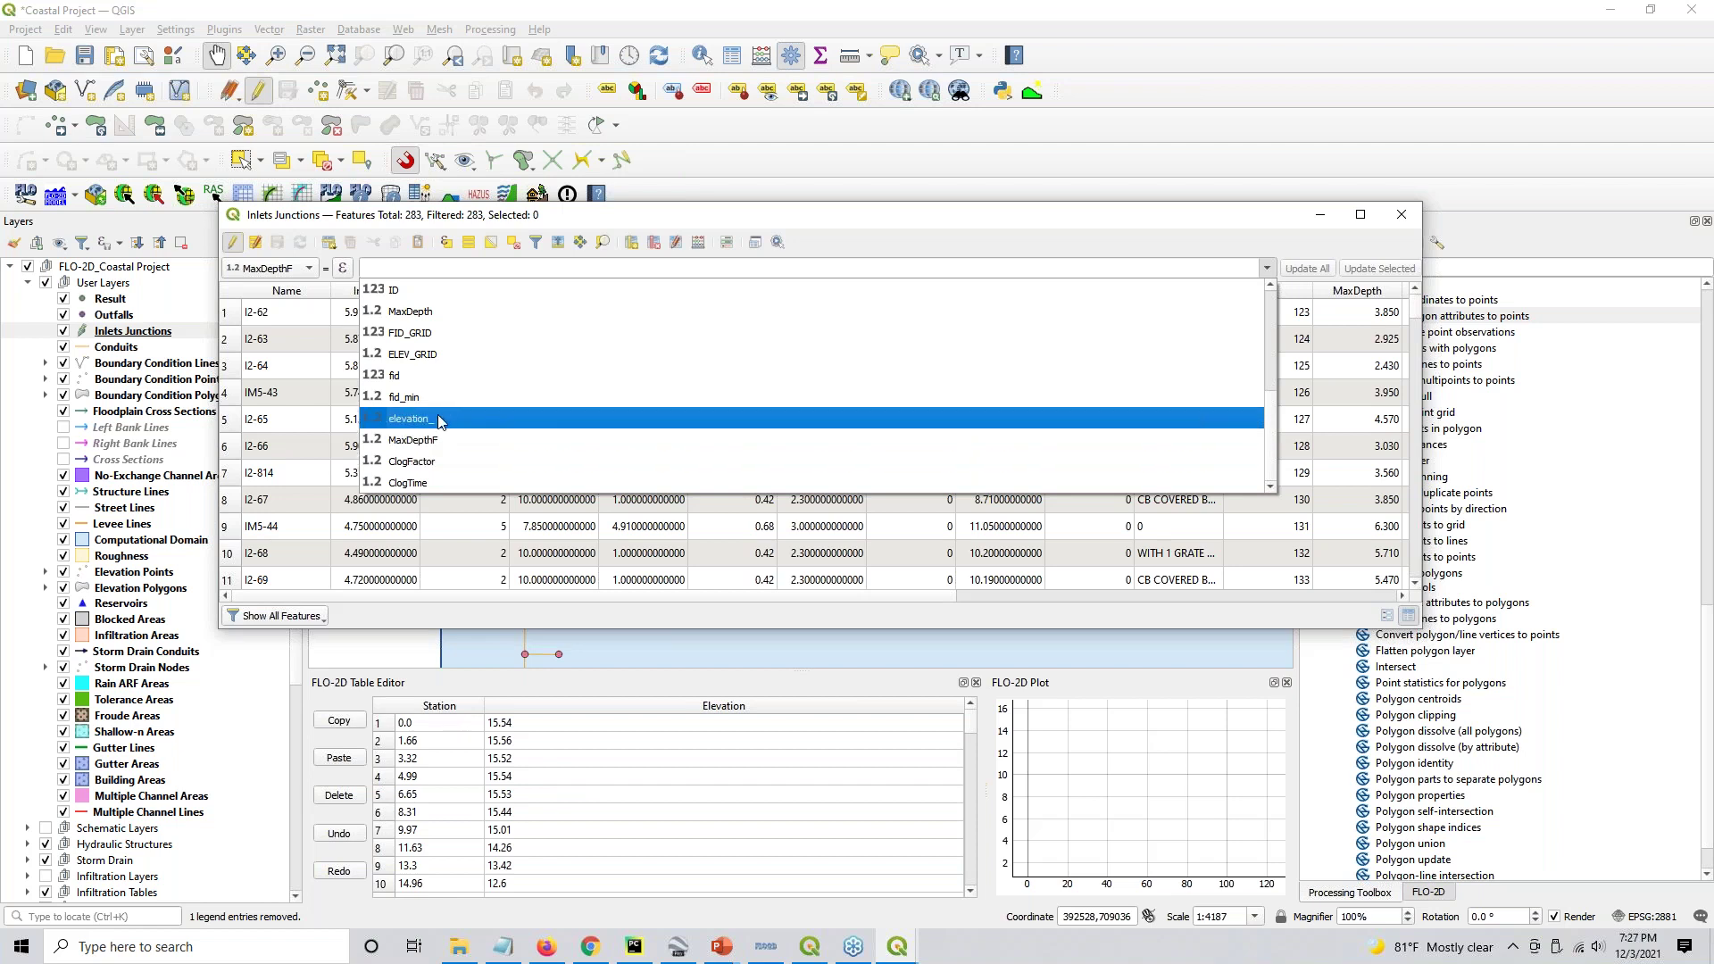
{"action": "left_click", "coordinate": [426, 420]}
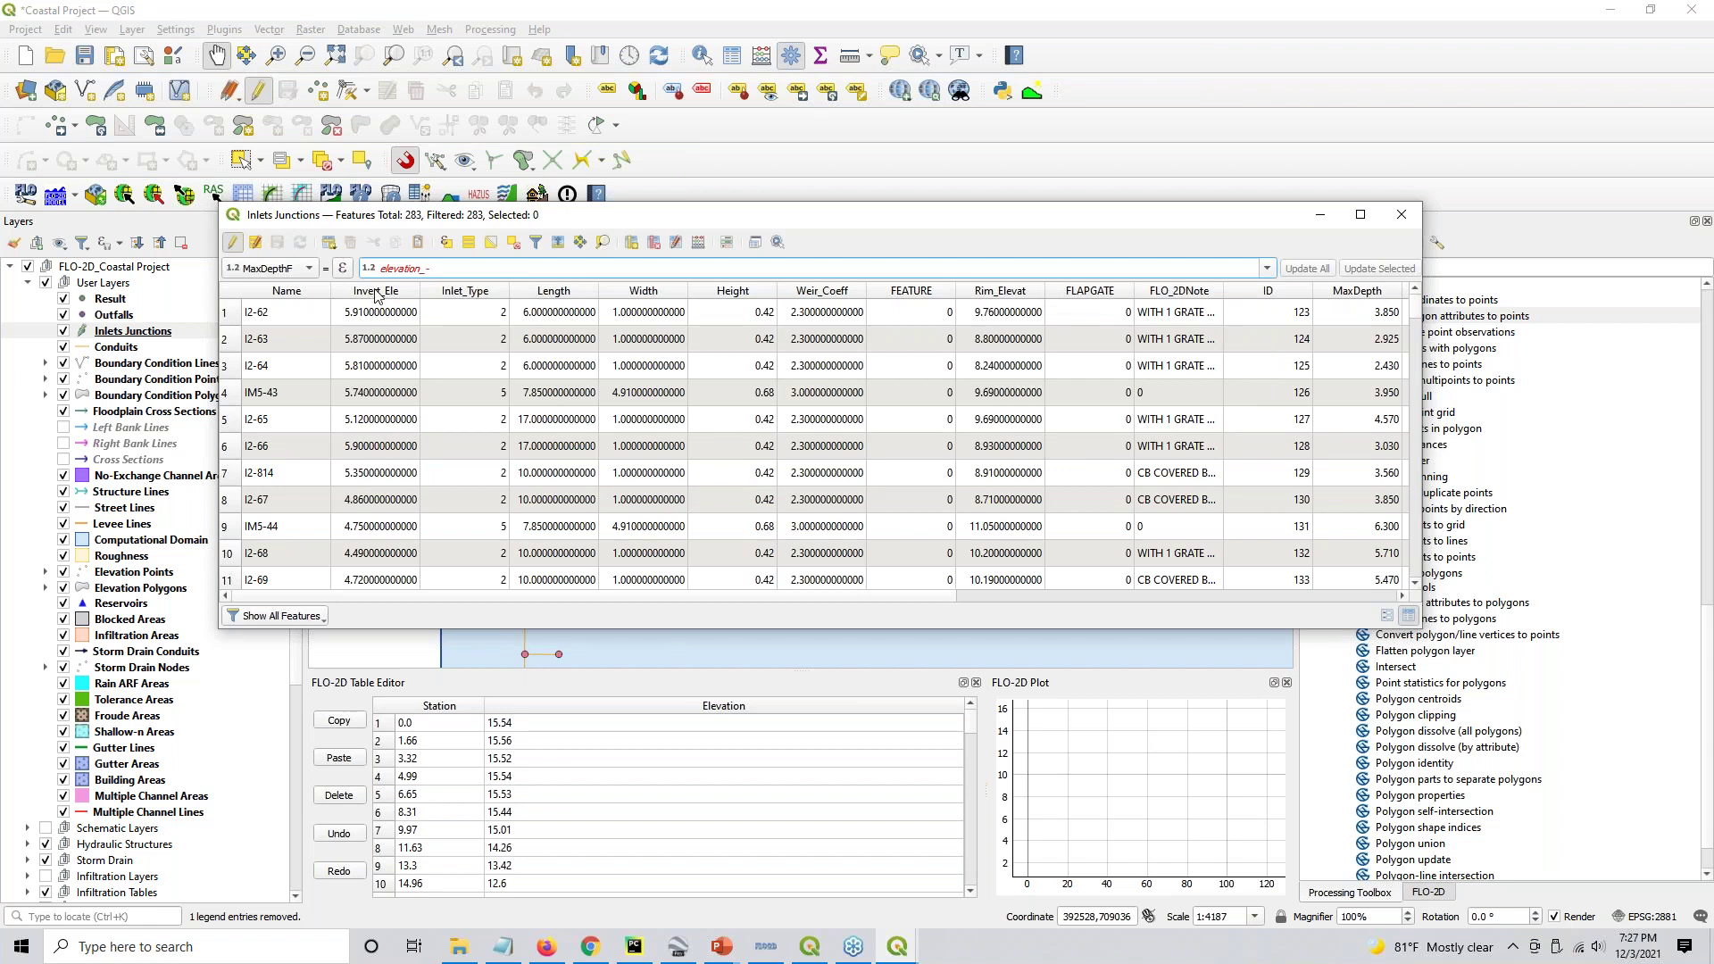
{"action": "left_click", "coordinate": [1267, 267]}
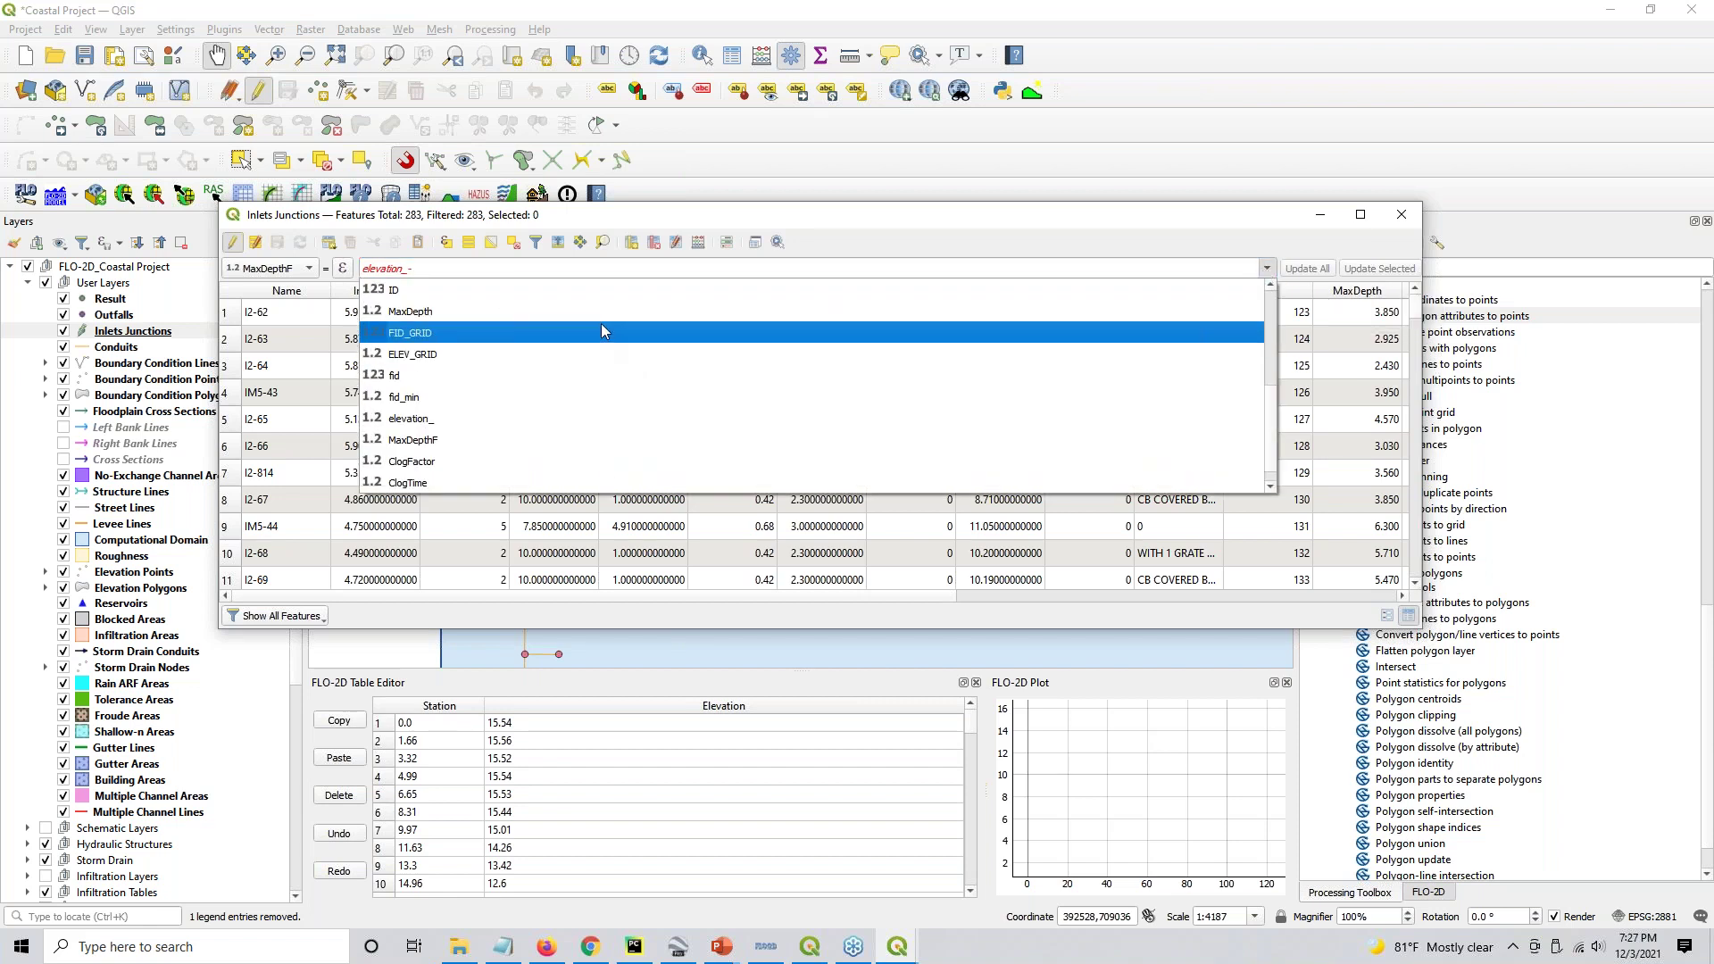
{"action": "scroll", "coordinate": [514, 360], "scroll_direction": "up", "scroll_amount": 5}
{"action": "left_click", "coordinate": [449, 319]}
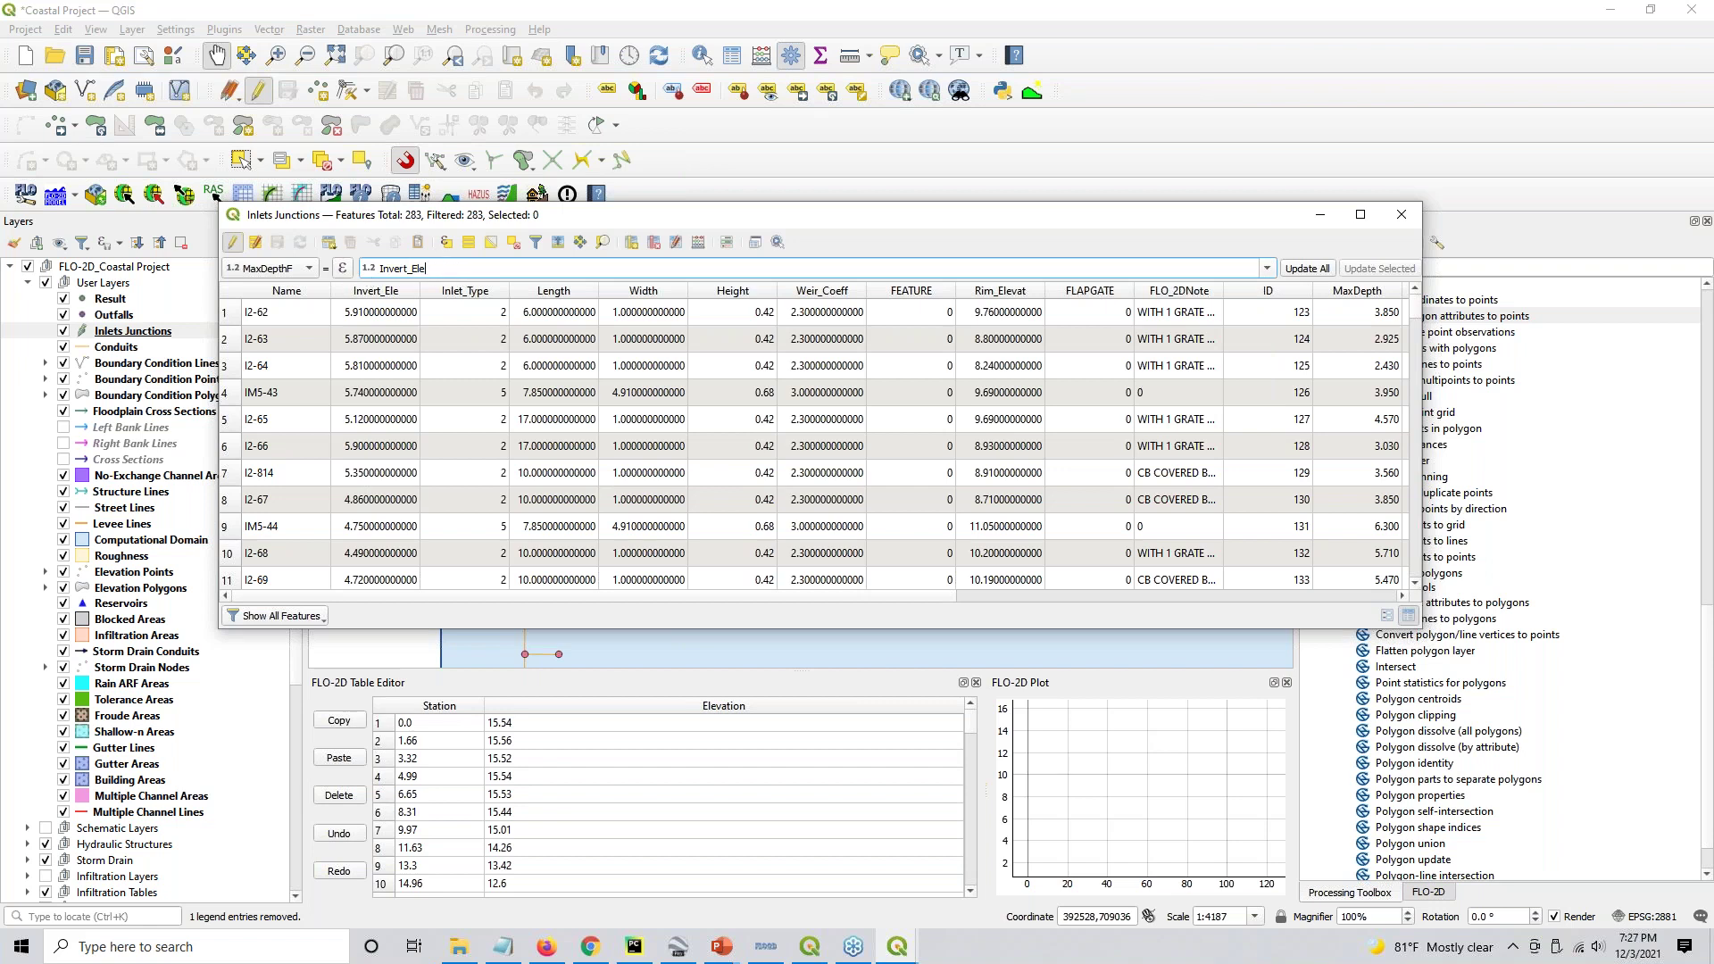
{"action": "left_click", "coordinate": [344, 268]}
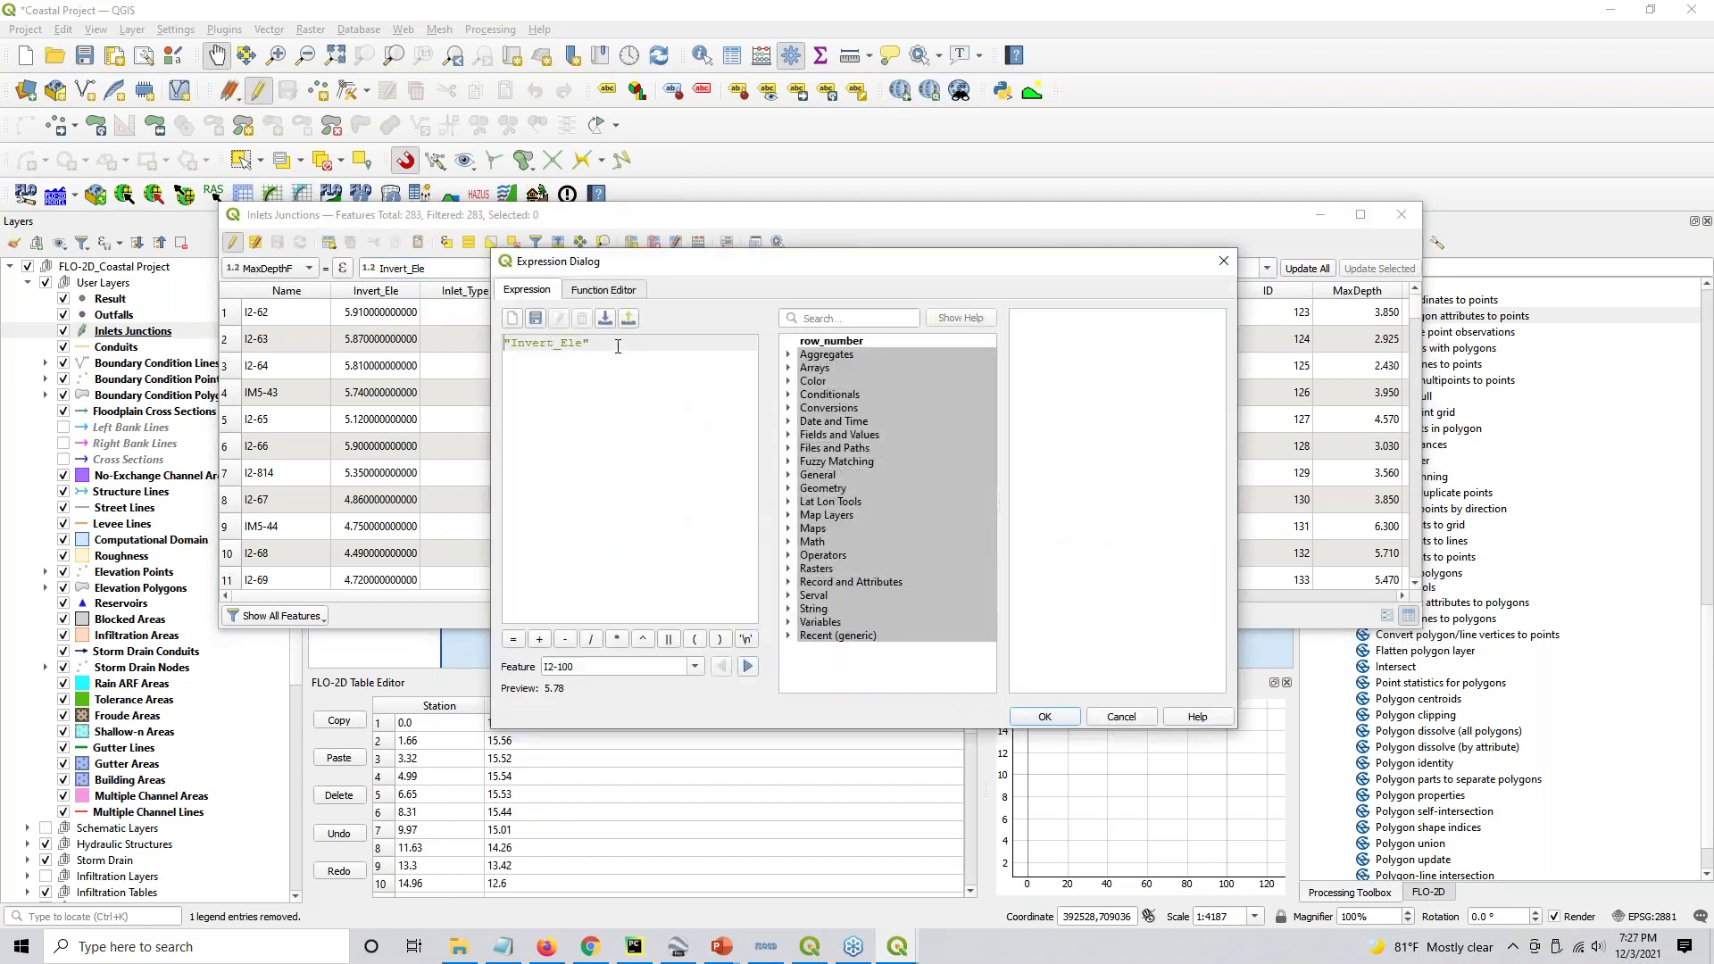
Start the expression with the elevation_ field followed by a minus sign
{"action": "left_click", "coordinate": [837, 317]}
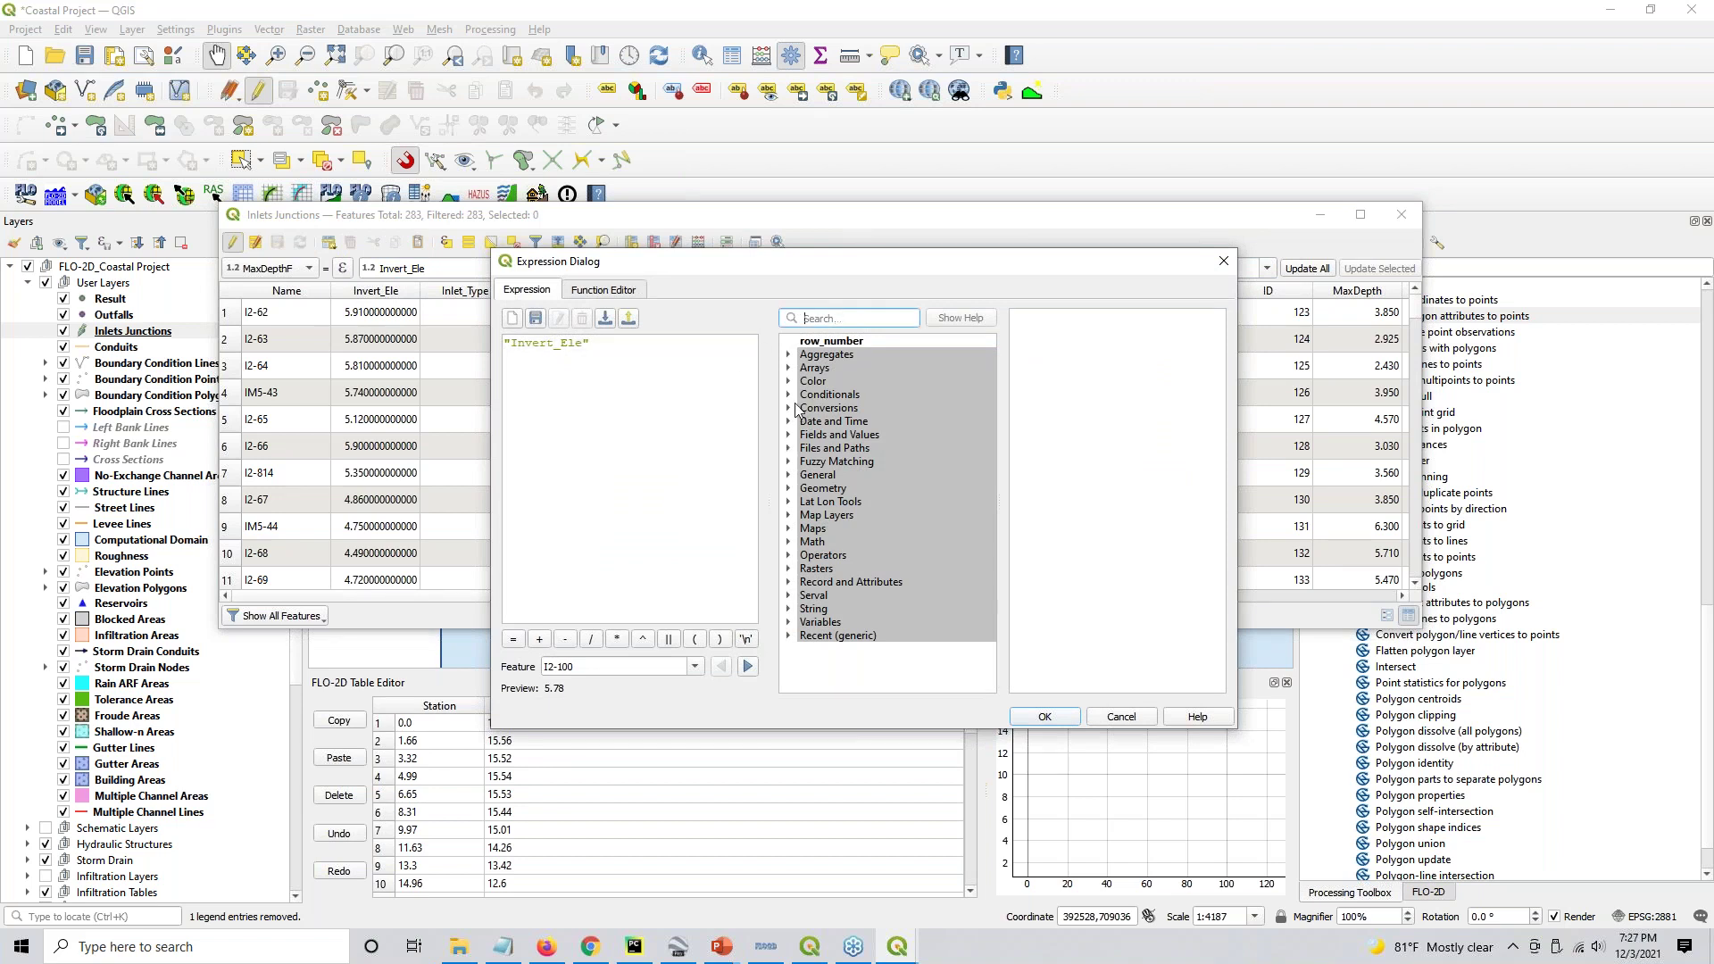
{"action": "type", "text": "Elev"}
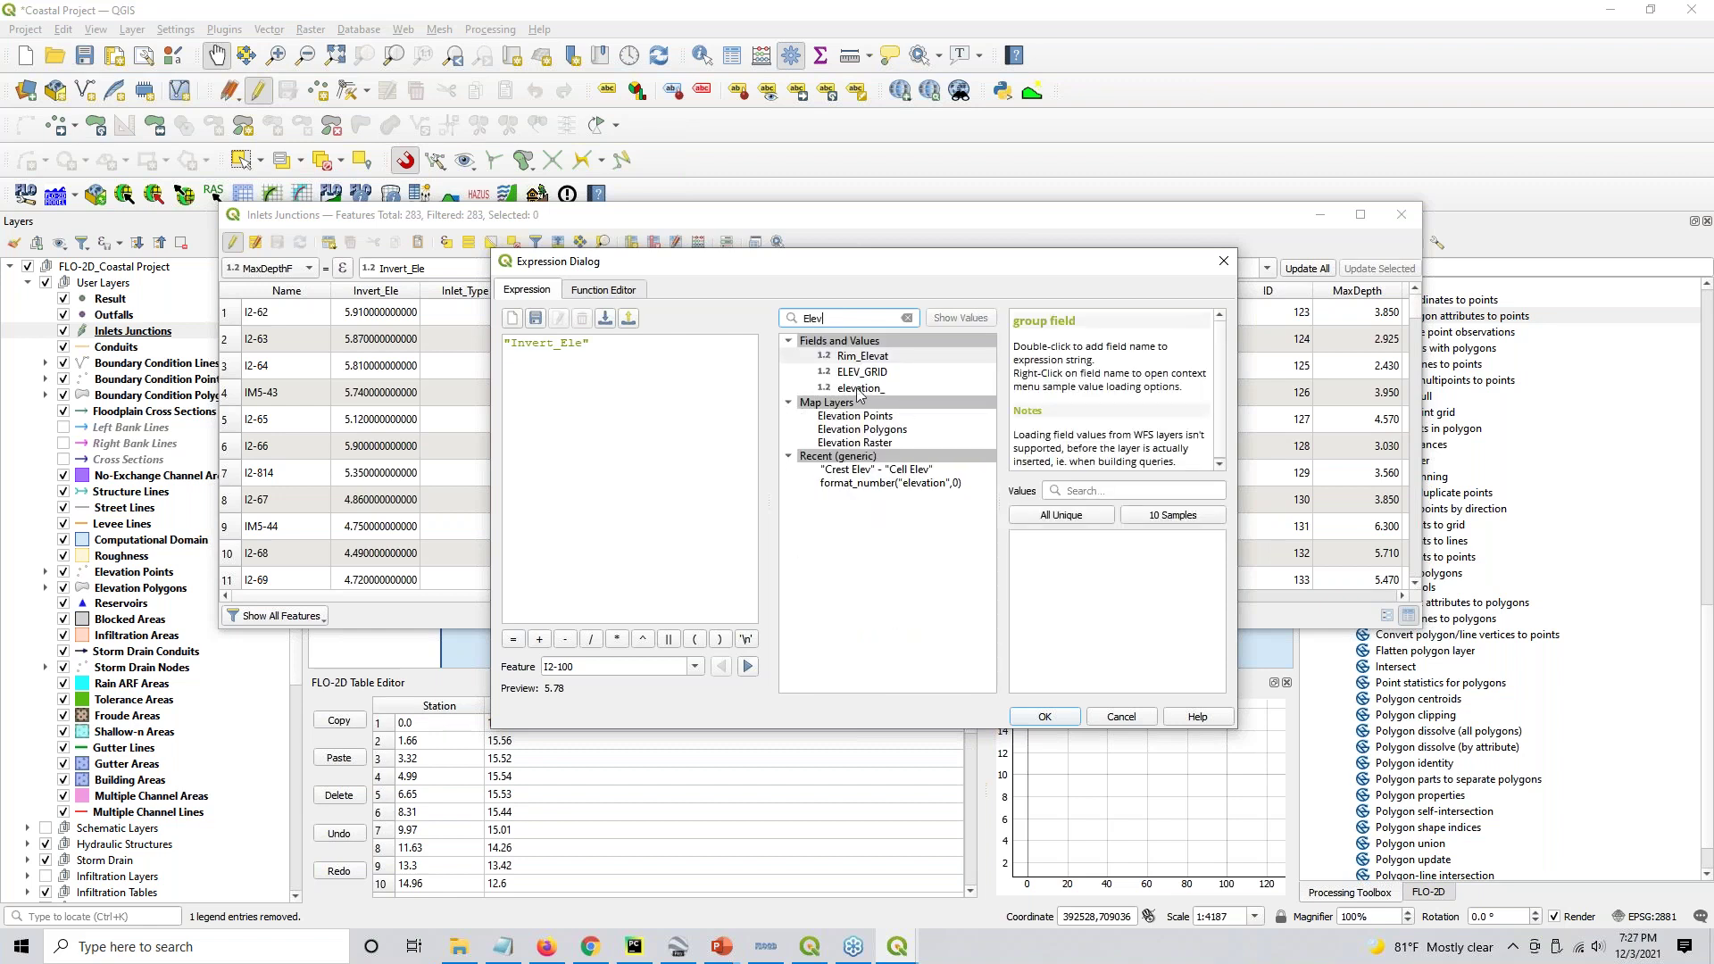
{"action": "left_click", "coordinate": [860, 394]}
{"action": "double_click", "coordinate": [860, 390]}
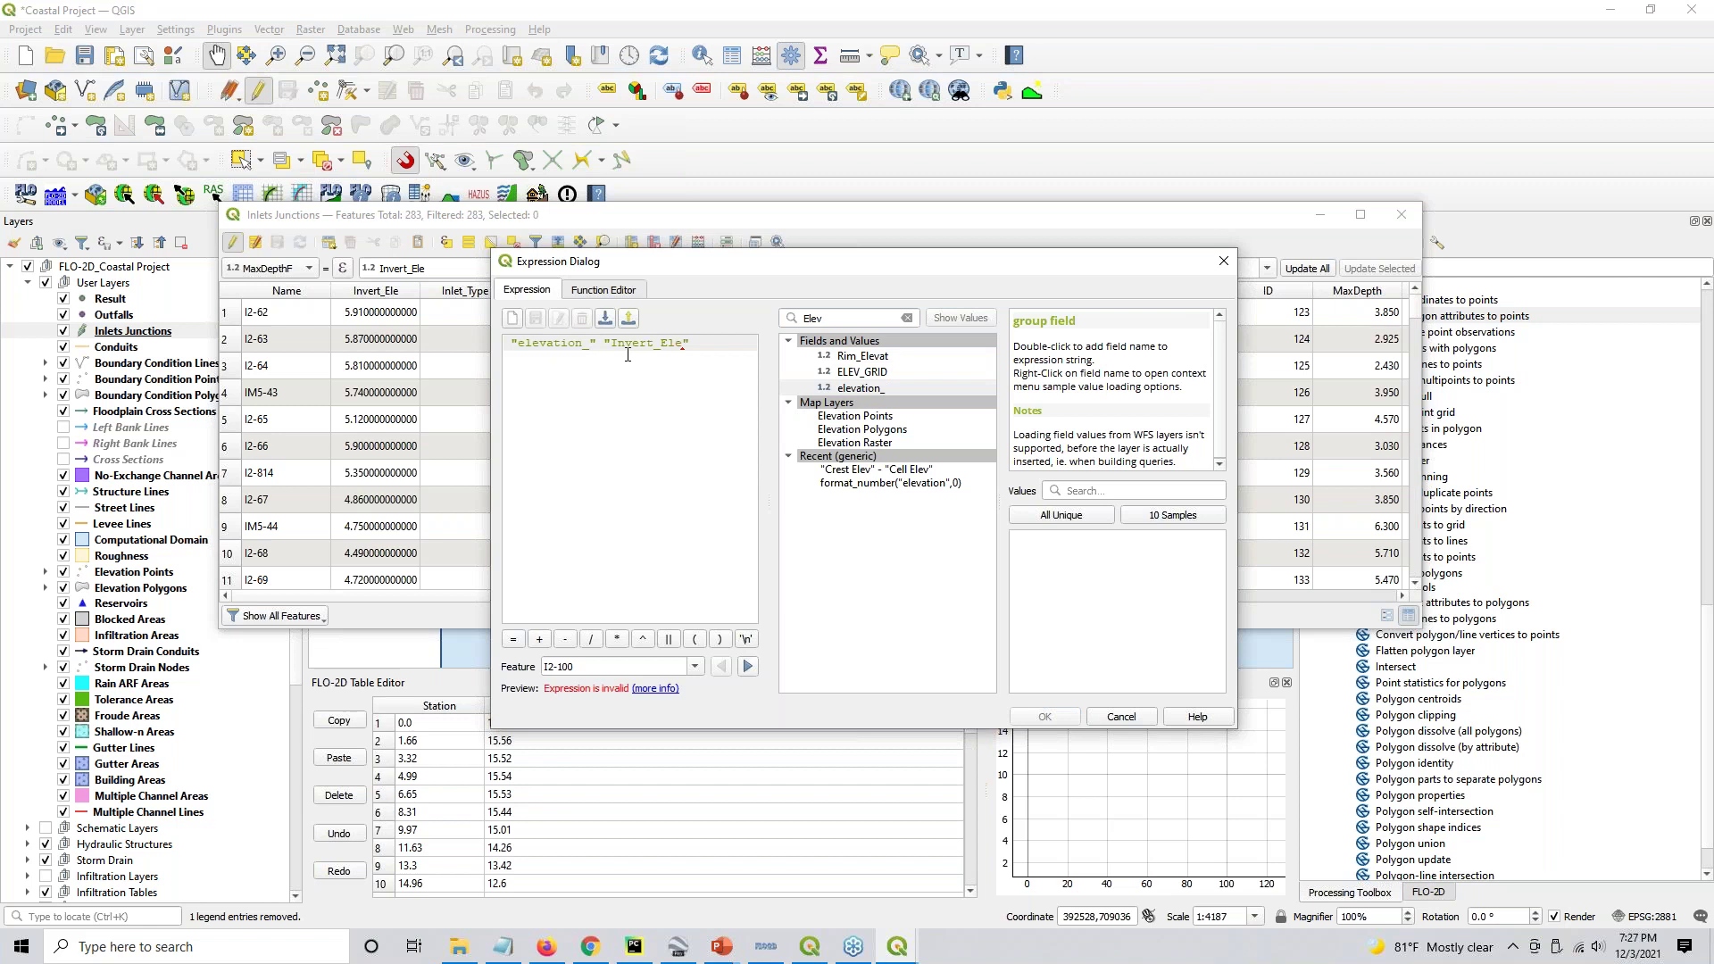
{"action": "type", "text": "-"}
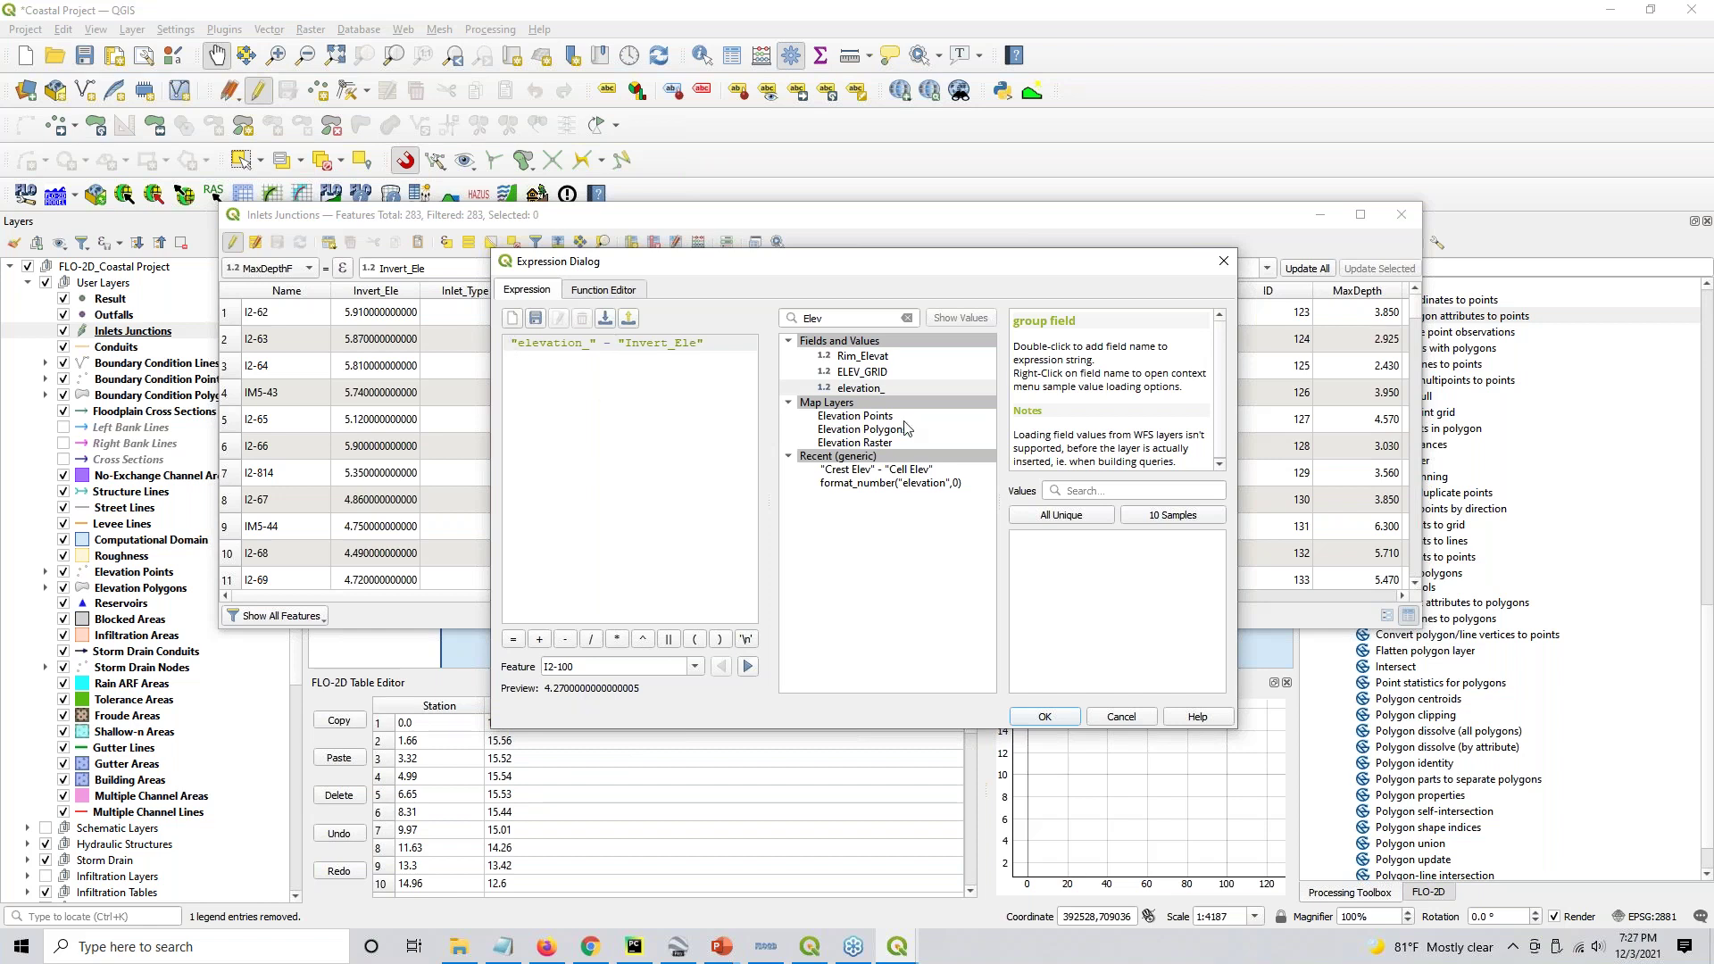
Make the expression format_number("elevation_" - "Invert_Ele",2) and accept it
{"action": "left_click", "coordinate": [812, 318]}
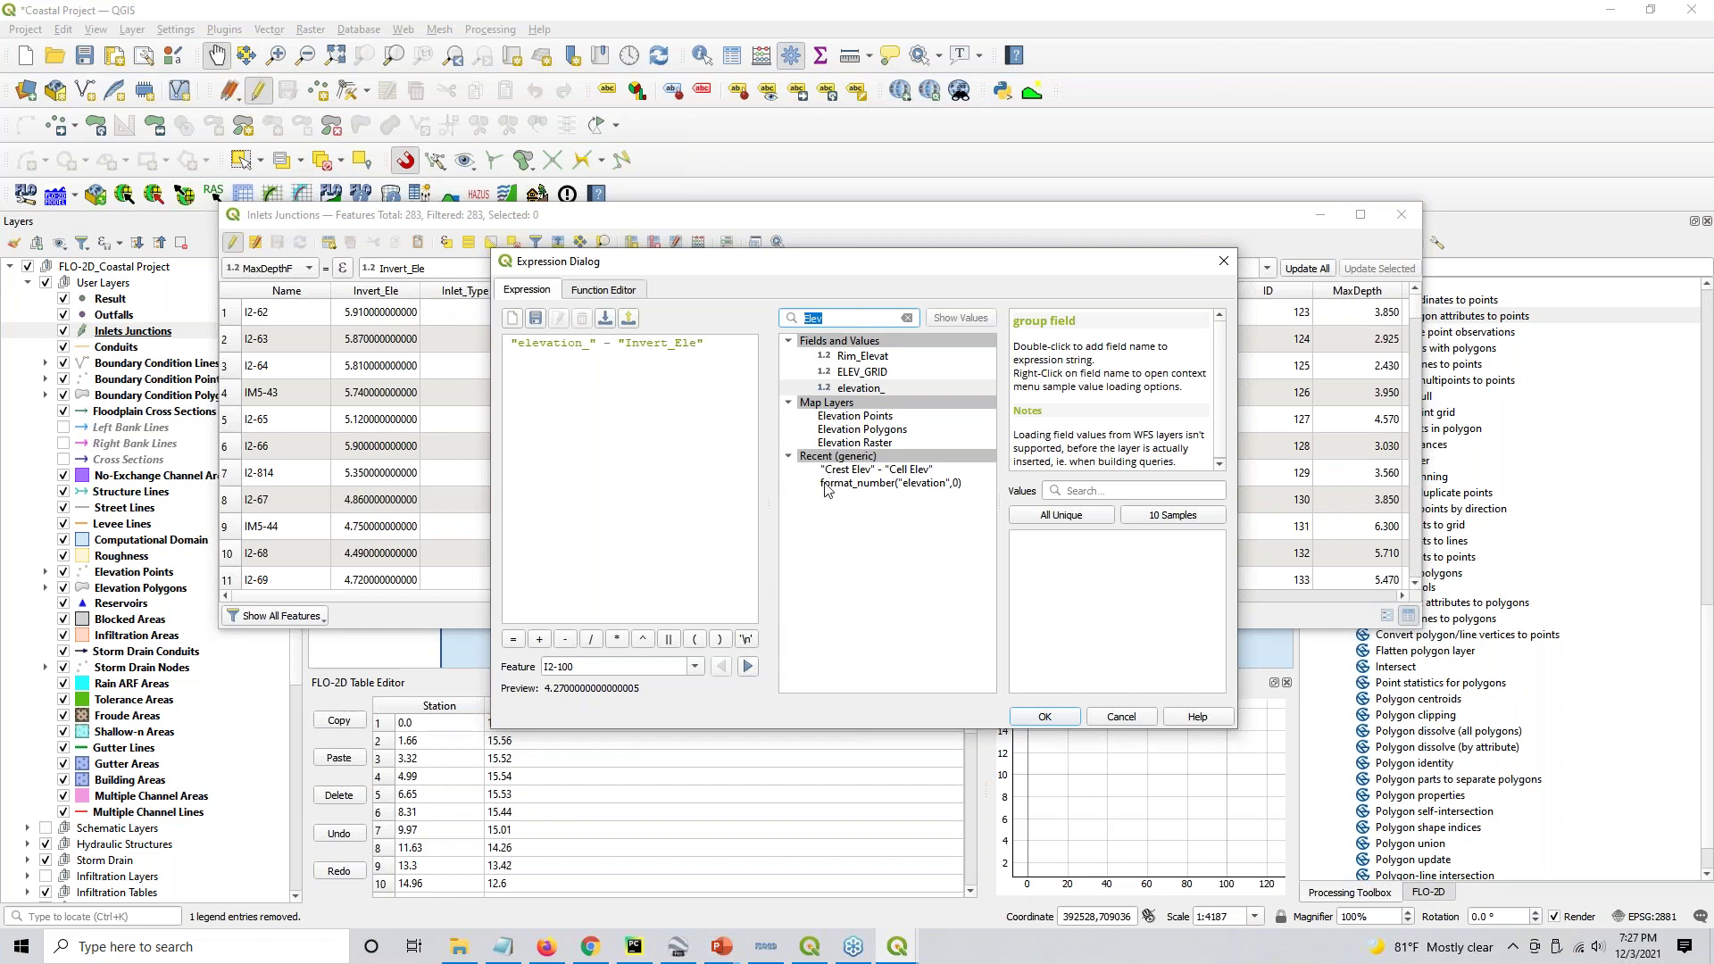
{"action": "left_click", "coordinate": [504, 344]}
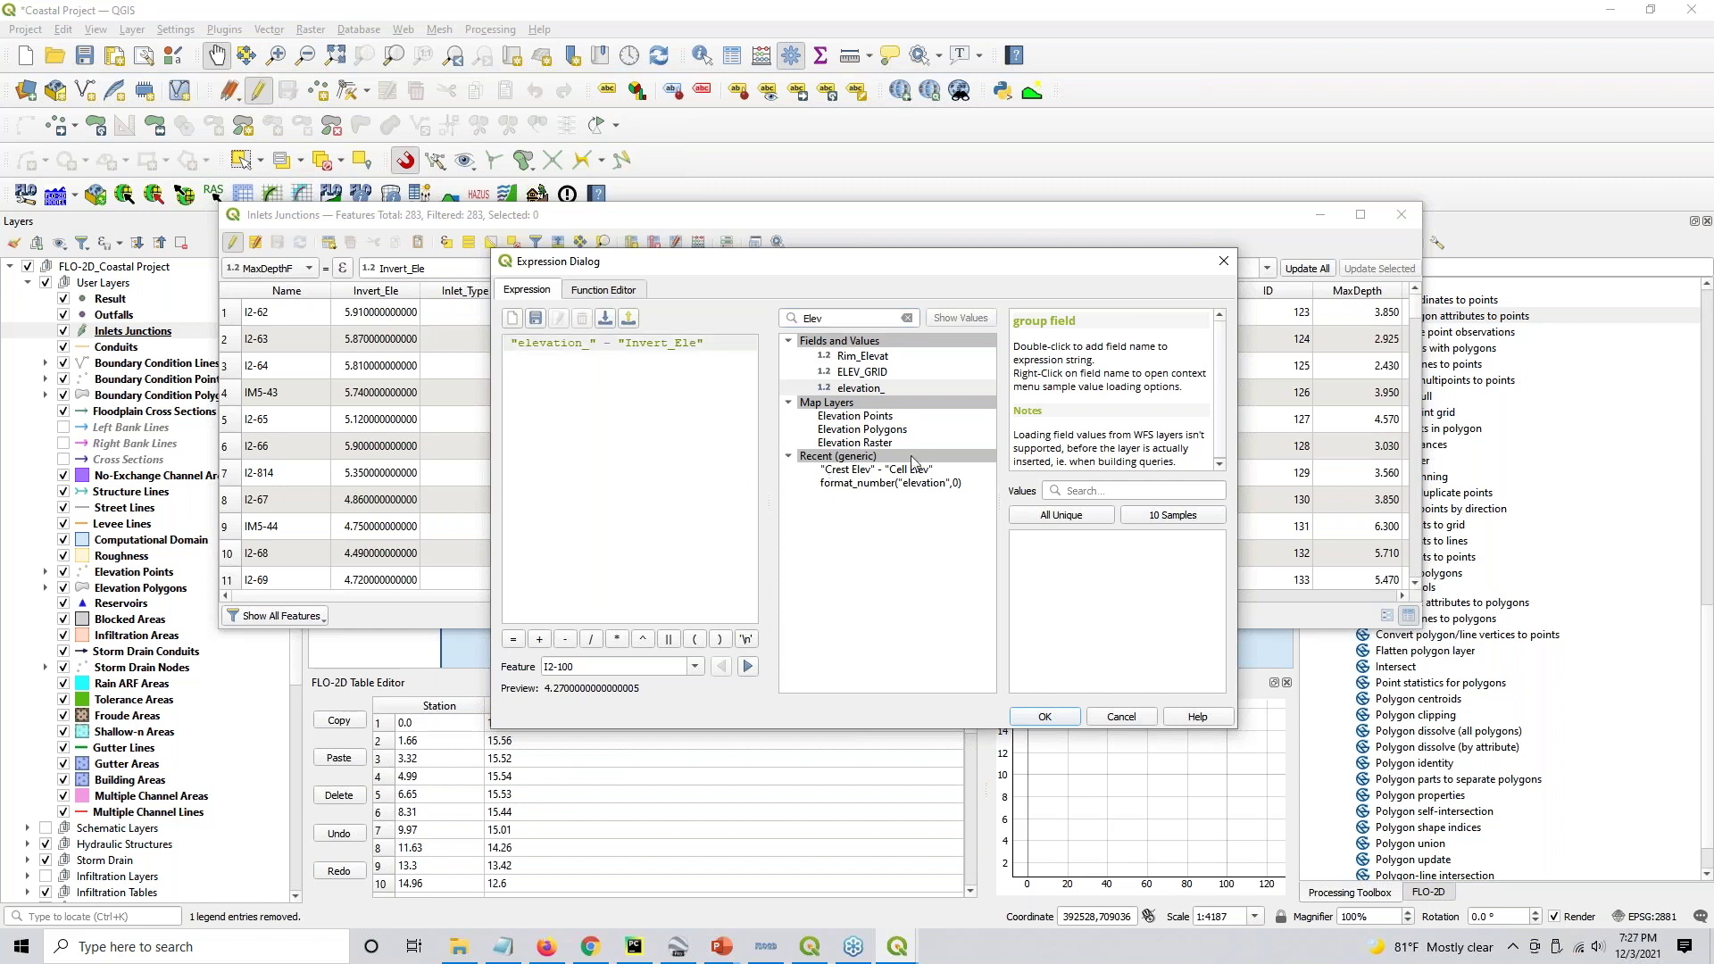
{"action": "double_click", "coordinate": [894, 483]}
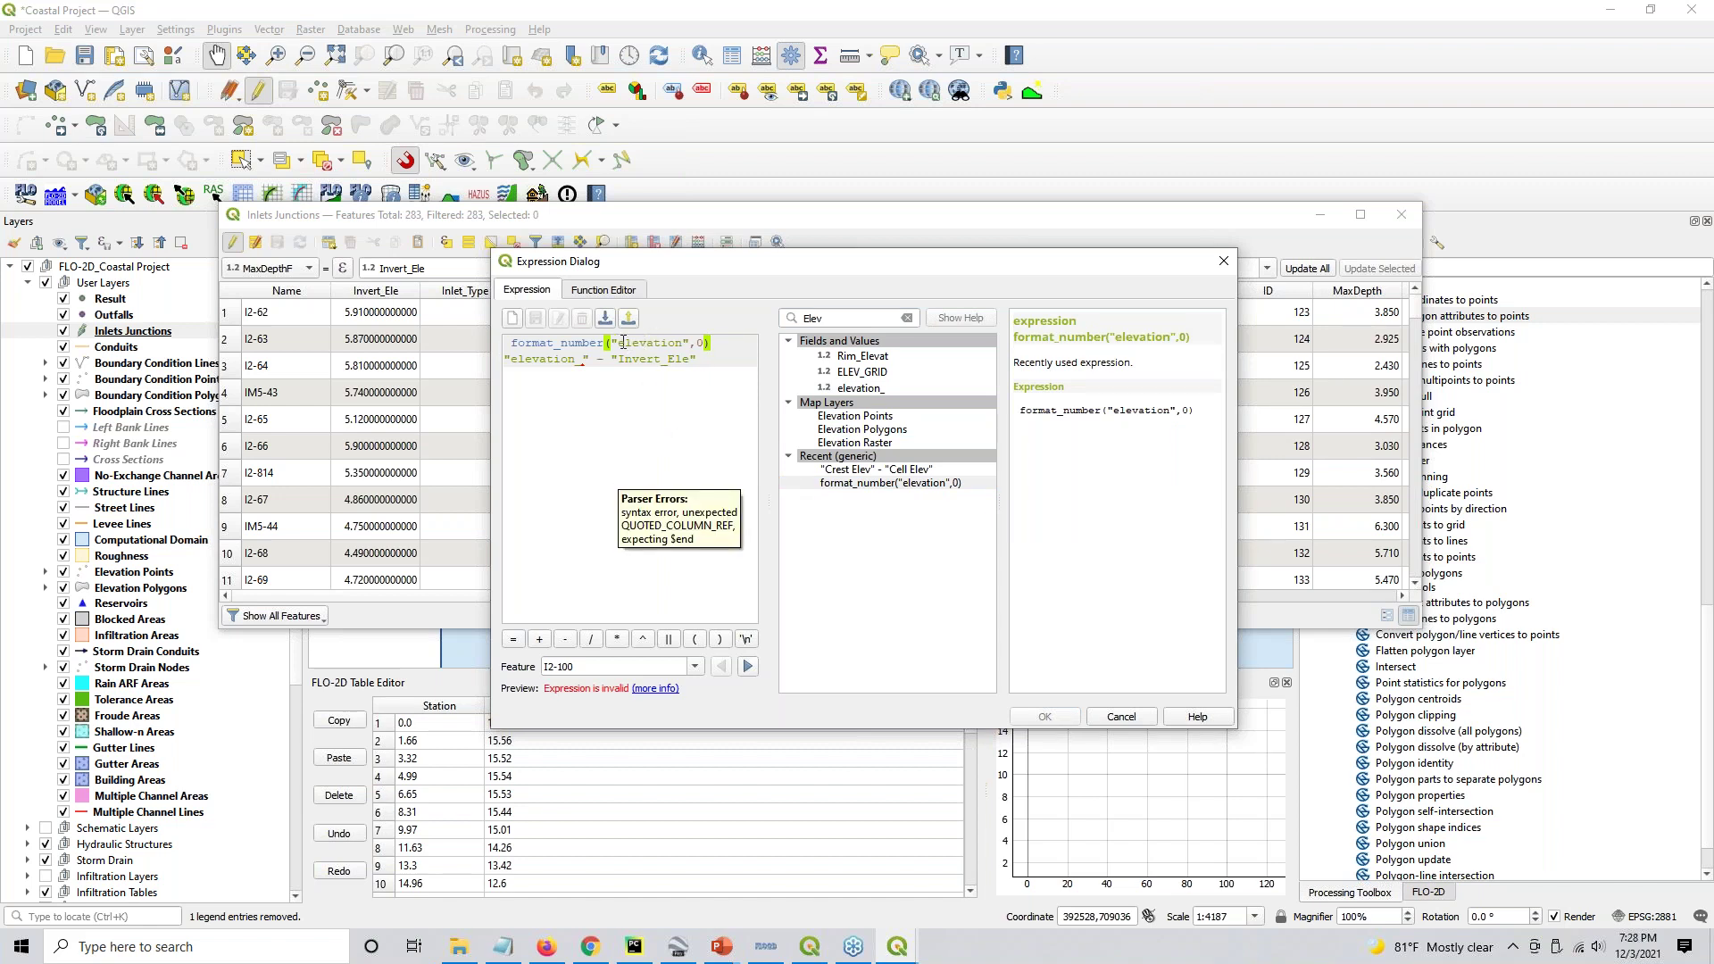
{"action": "left_click_drag", "start_coordinate": [695, 360], "coordinate": [503, 352]}
{"action": "key", "text": "ctrl+c"}
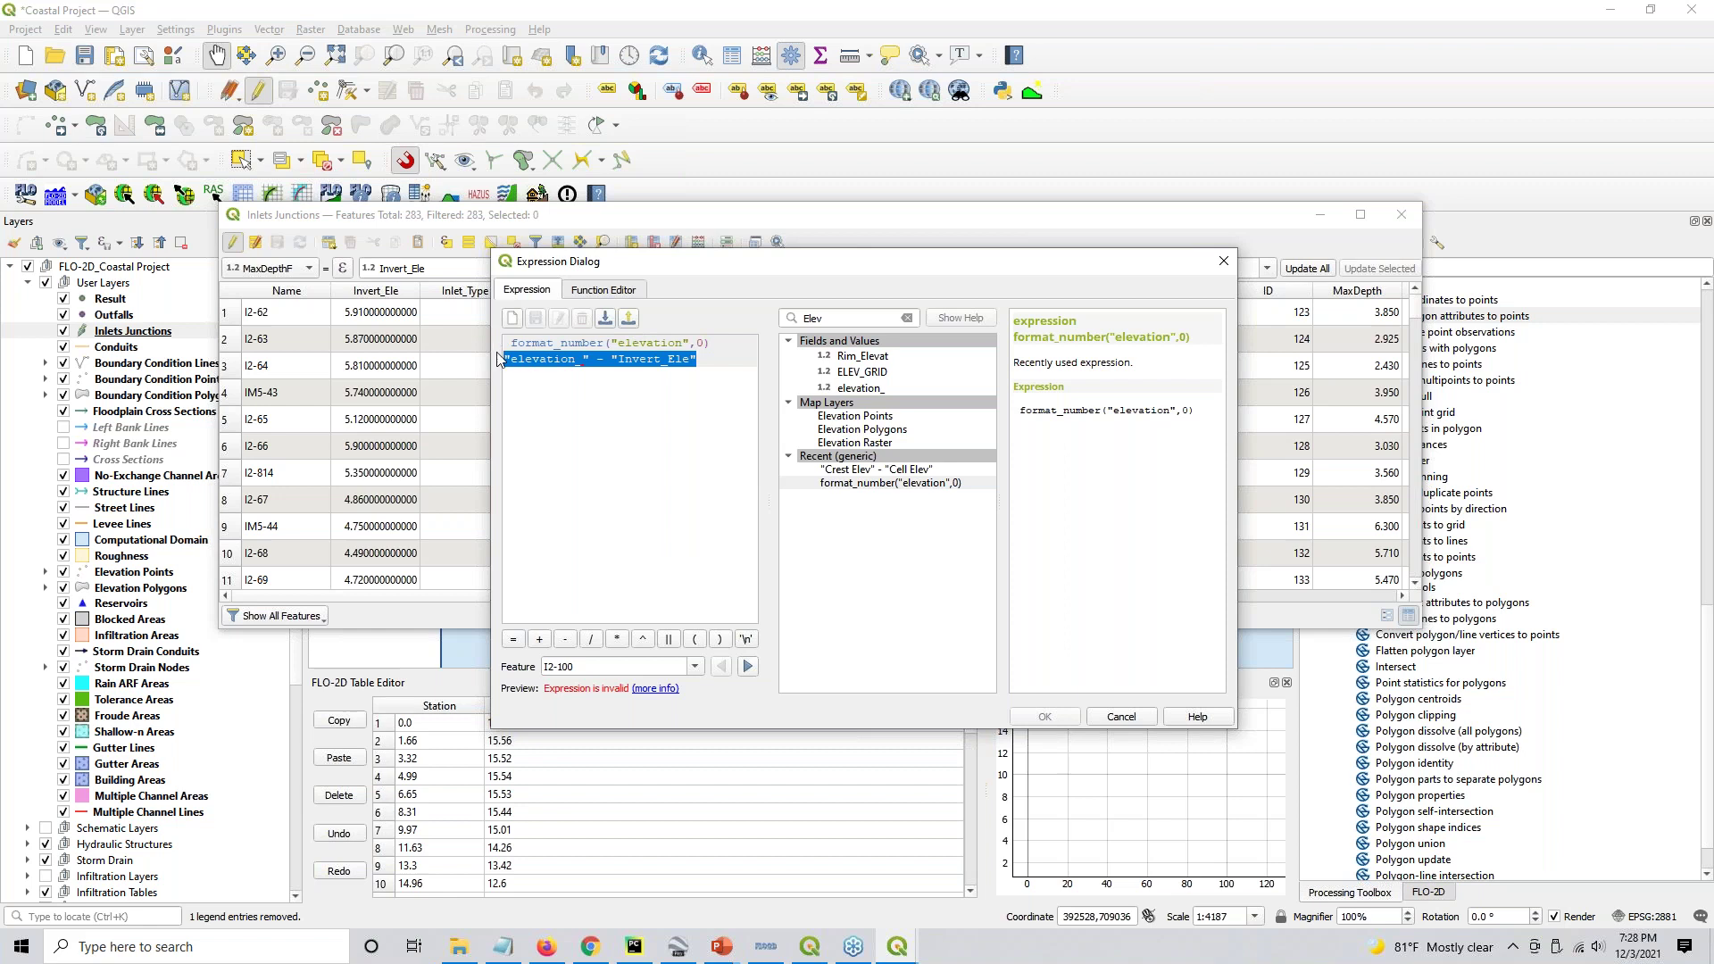
{"action": "key", "text": "Delete"}
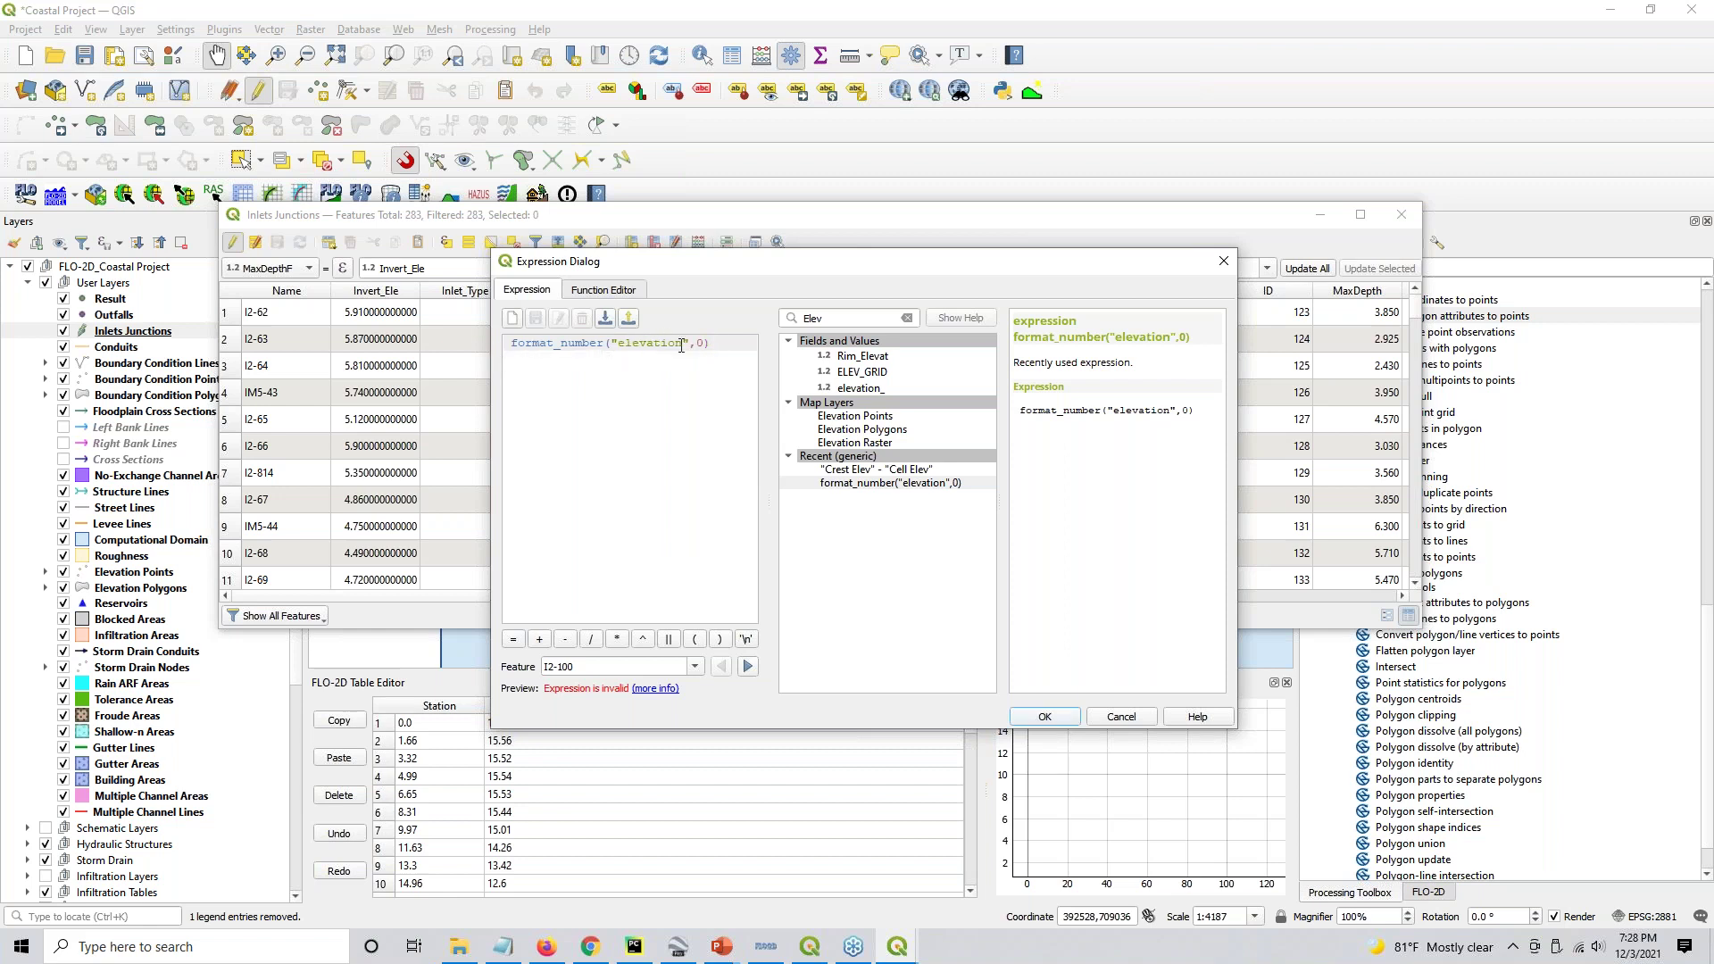
{"action": "left_click_drag", "start_coordinate": [687, 344], "coordinate": [611, 343]}
{"action": "key", "text": "ctrl+v"}
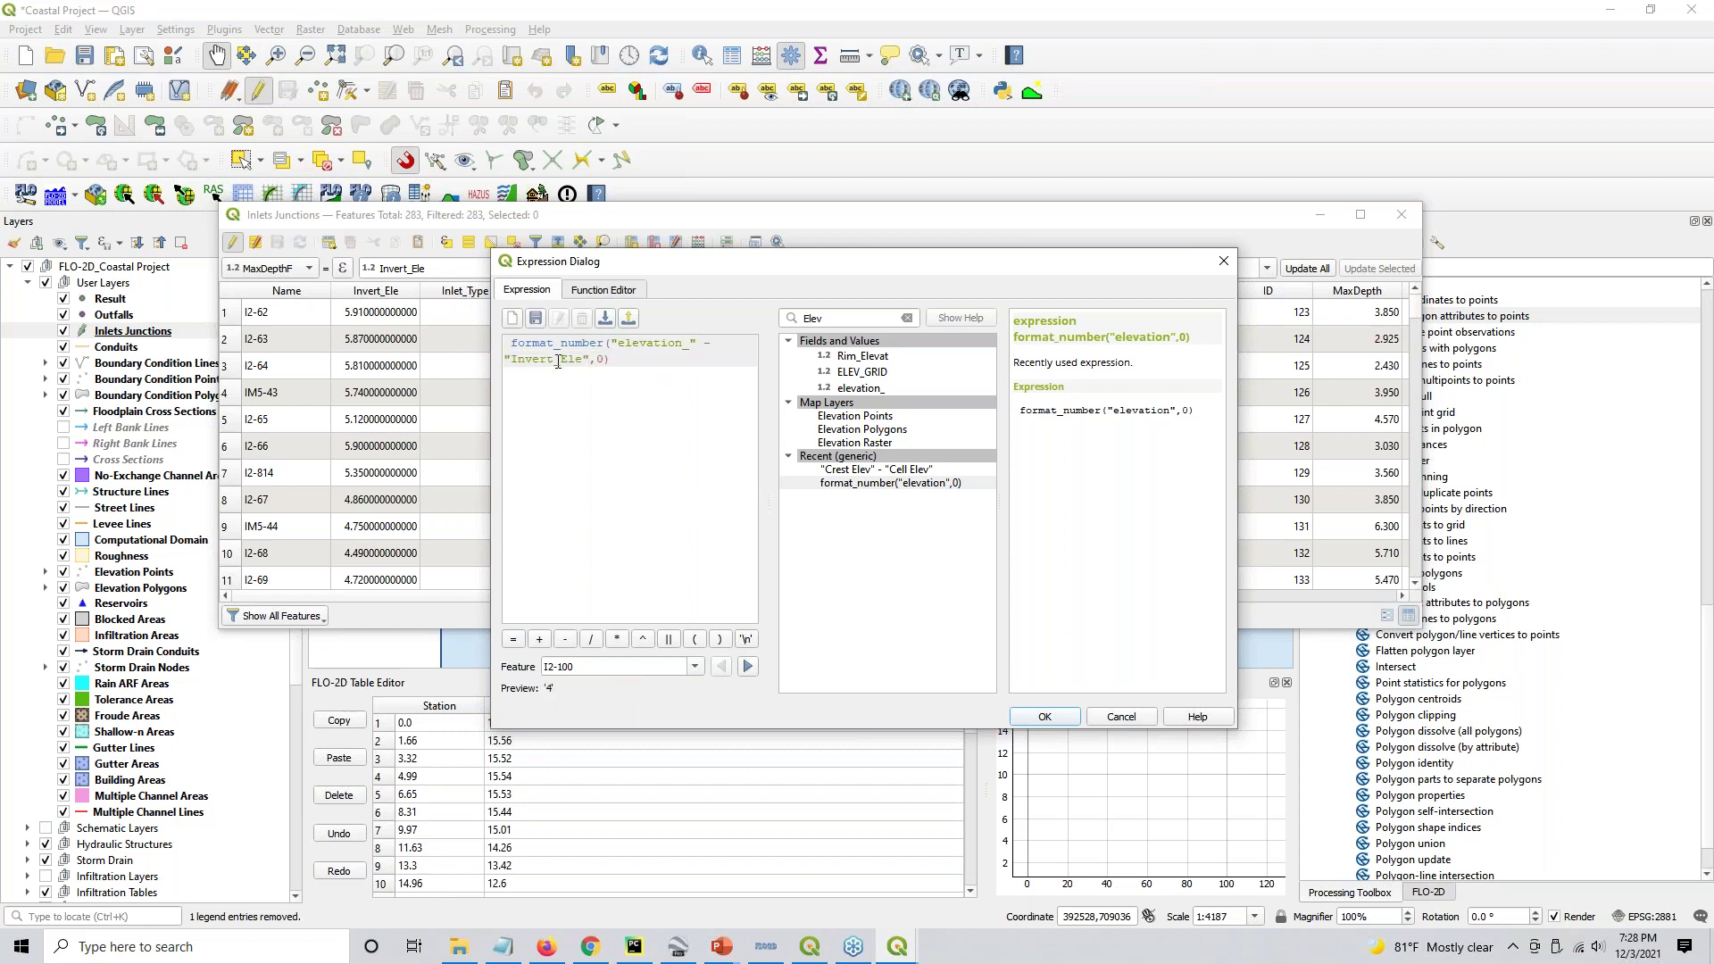
{"action": "double_click", "coordinate": [600, 359]}
{"action": "type", "text": "2"}
{"action": "left_click", "coordinate": [1037, 717]}
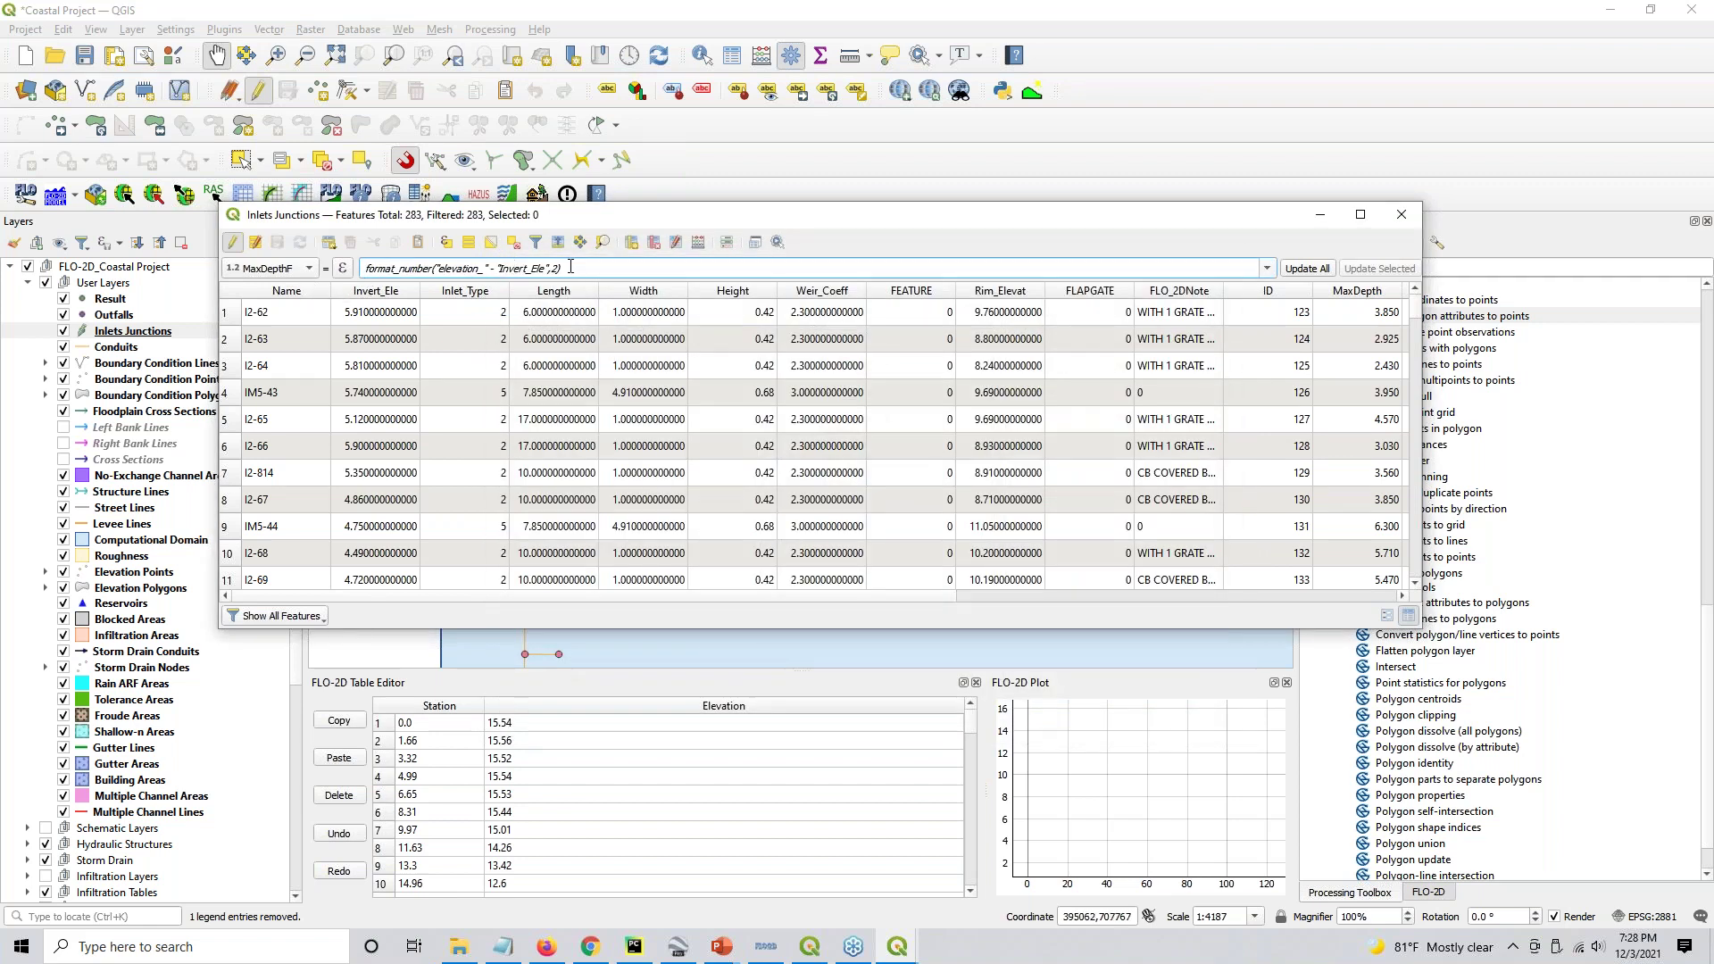
Apply the MaxDepthF calculation to all inlet junctions and widen the table to show FID_GRID
{"action": "key", "text": "ctrl+a"}
{"action": "left_click", "coordinate": [287, 277]}
{"action": "left_click", "coordinate": [287, 273]}
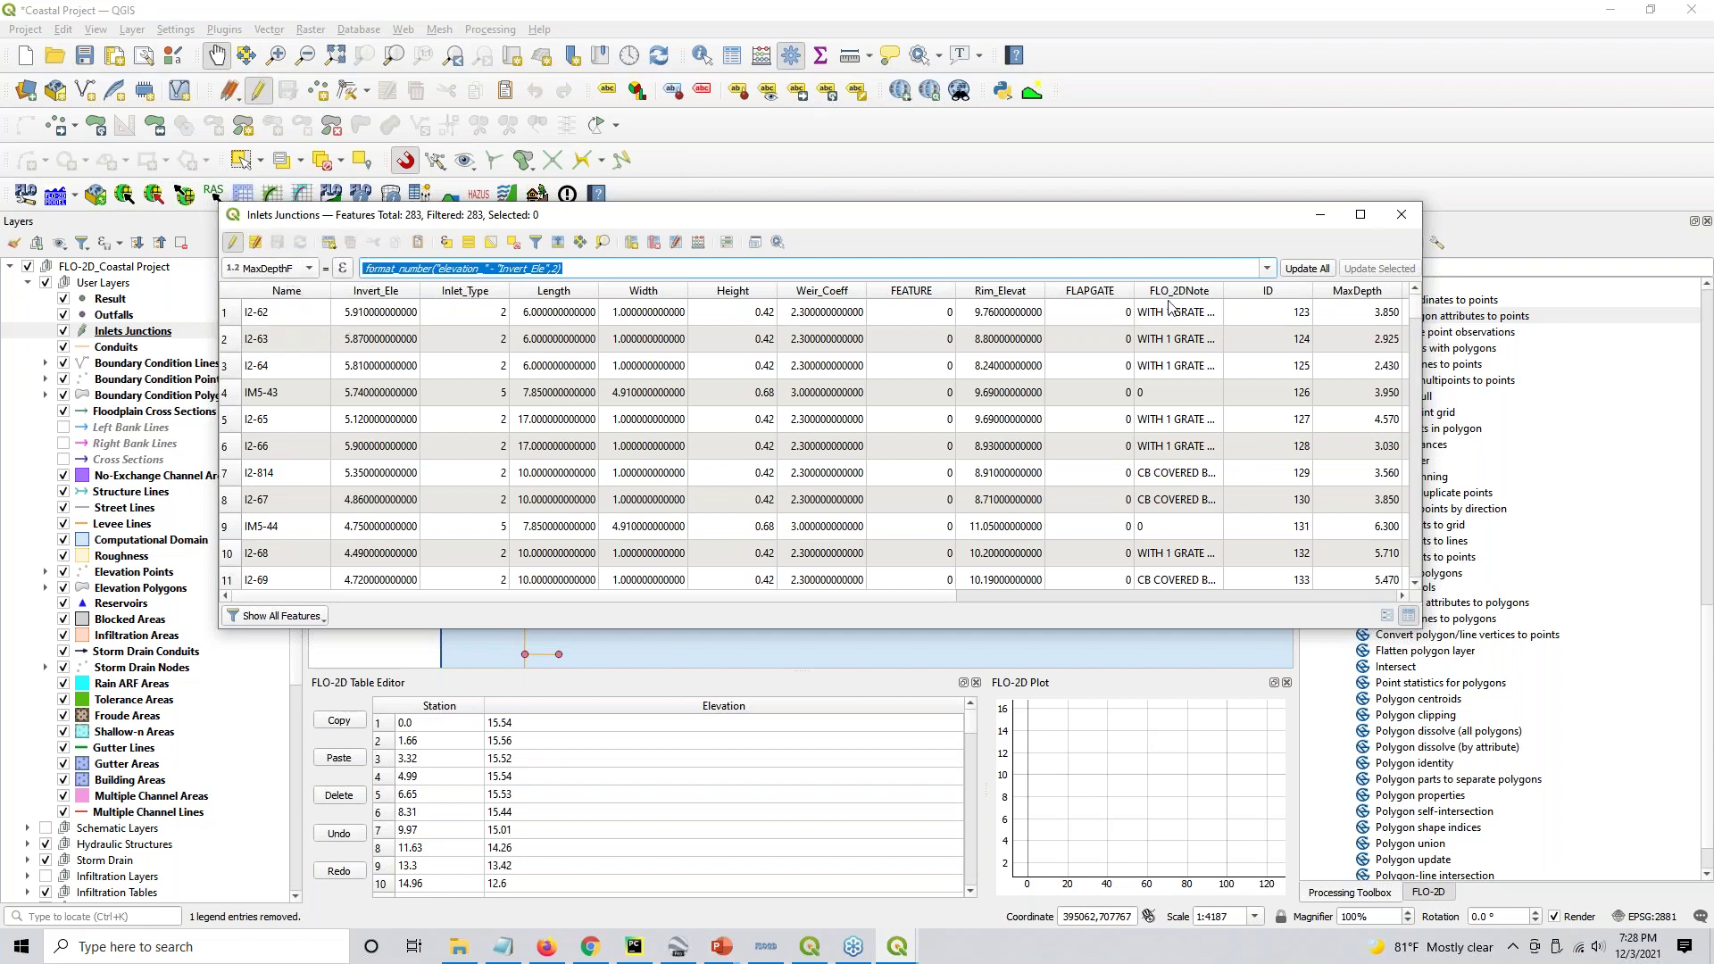
{"action": "left_click", "coordinate": [1303, 269]}
{"action": "left_click_drag", "start_coordinate": [1421, 426], "coordinate": [1485, 411]}
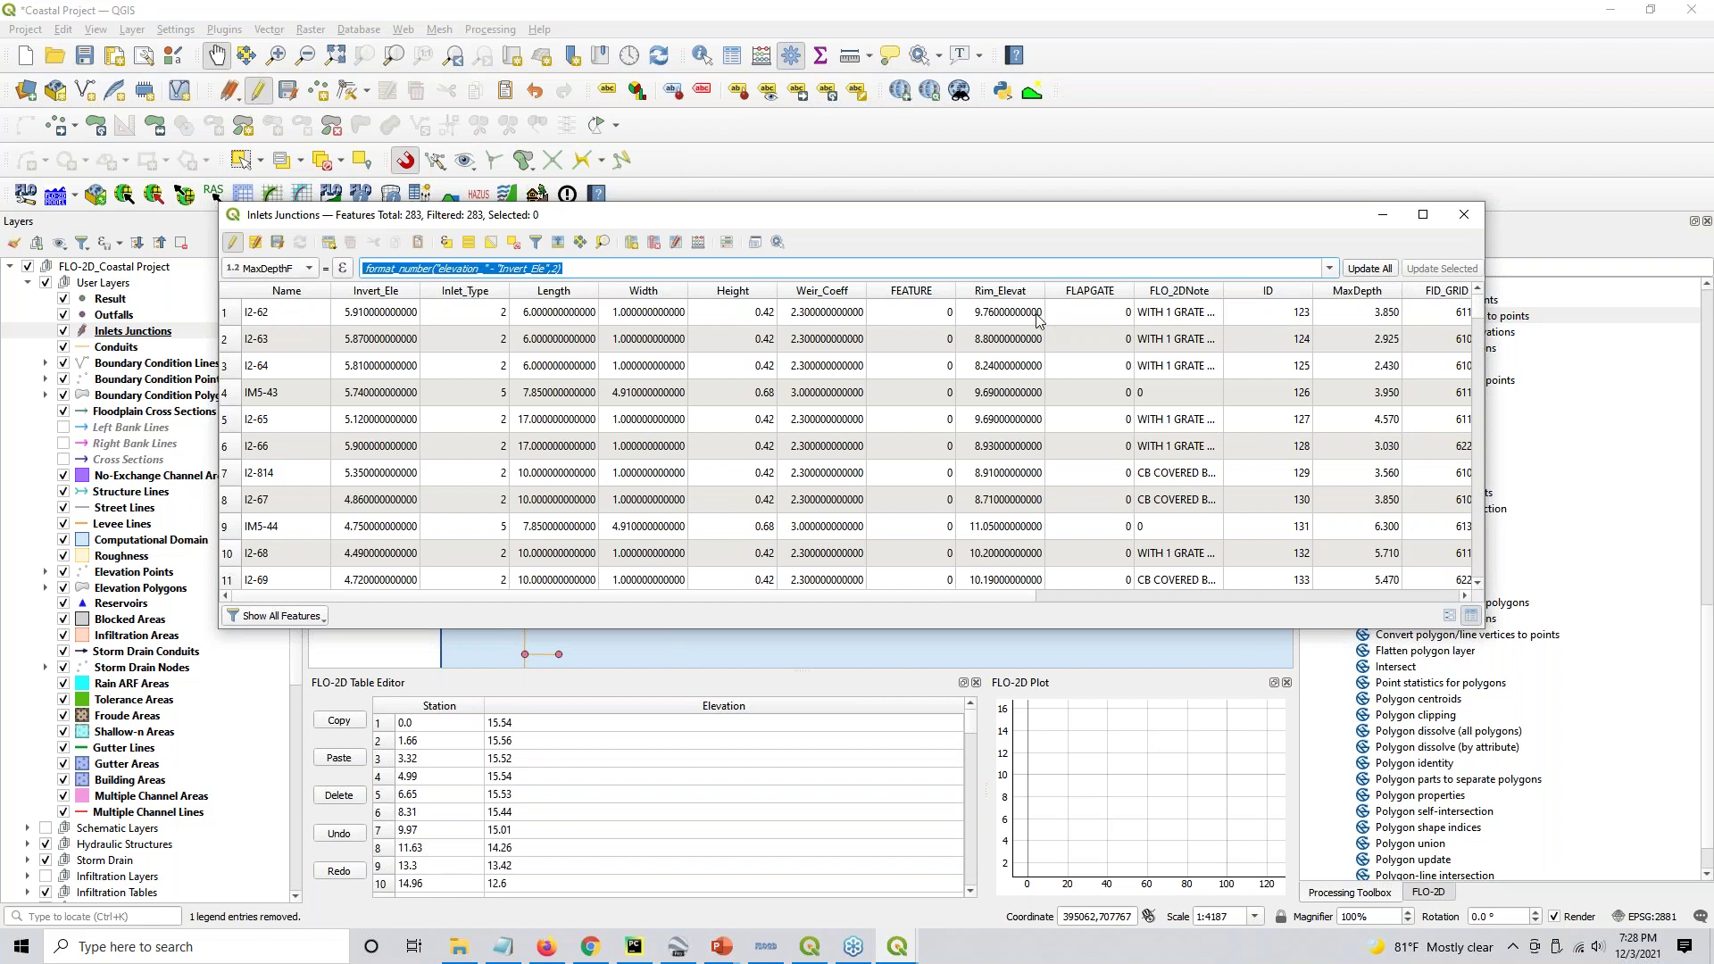
Recheck the expression's 4.27 preview without changes, then minimize the attribute table
{"action": "left_click", "coordinate": [343, 269]}
{"action": "left_click_drag", "start_coordinate": [576, 689], "coordinate": [520, 690]}
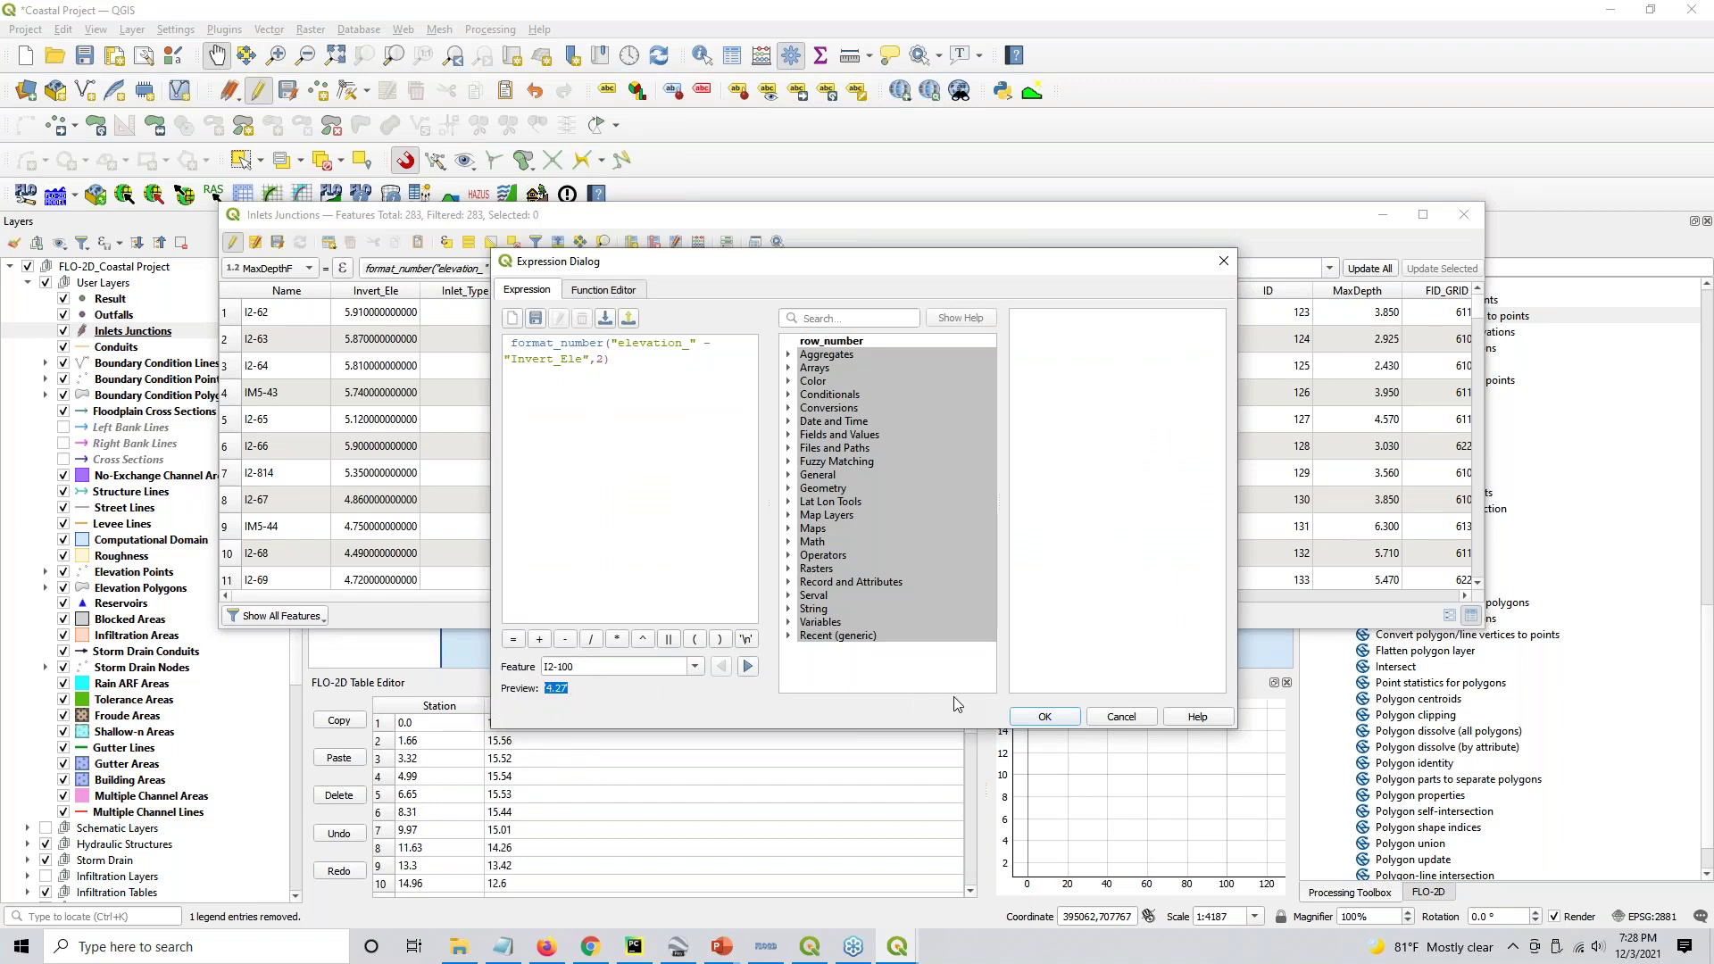
{"action": "left_click", "coordinate": [1125, 720]}
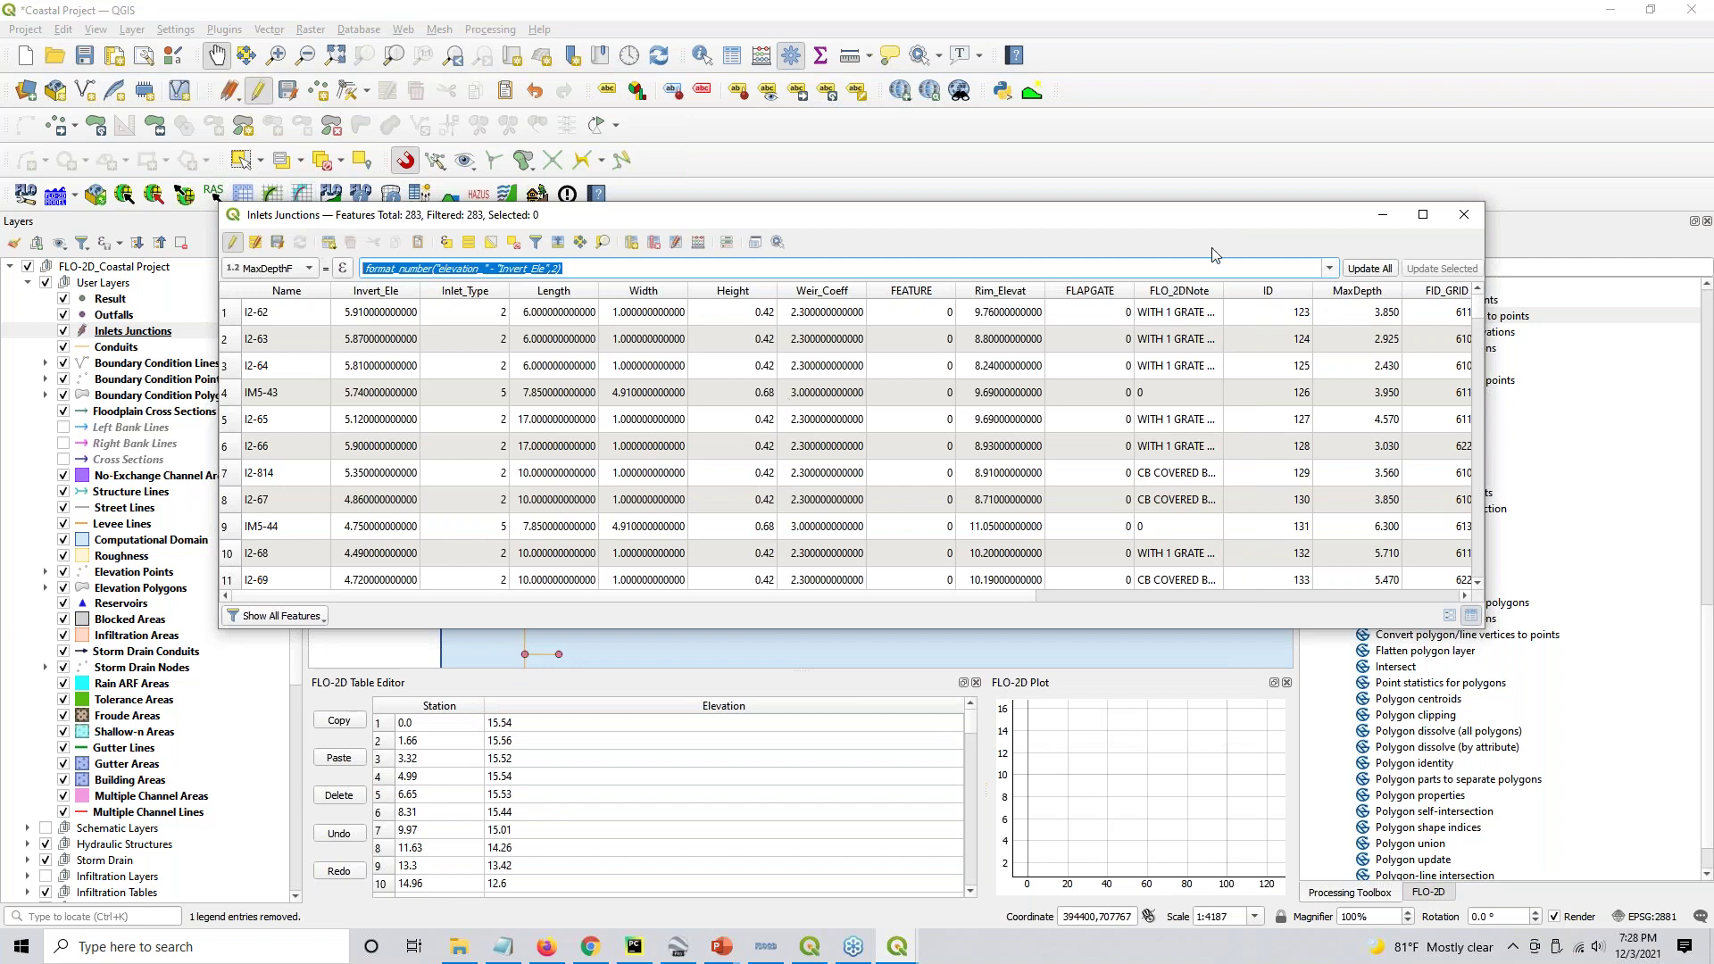
{"action": "left_click_drag", "start_coordinate": [564, 271], "coordinate": [361, 272]}
{"action": "left_click", "coordinate": [342, 267]}
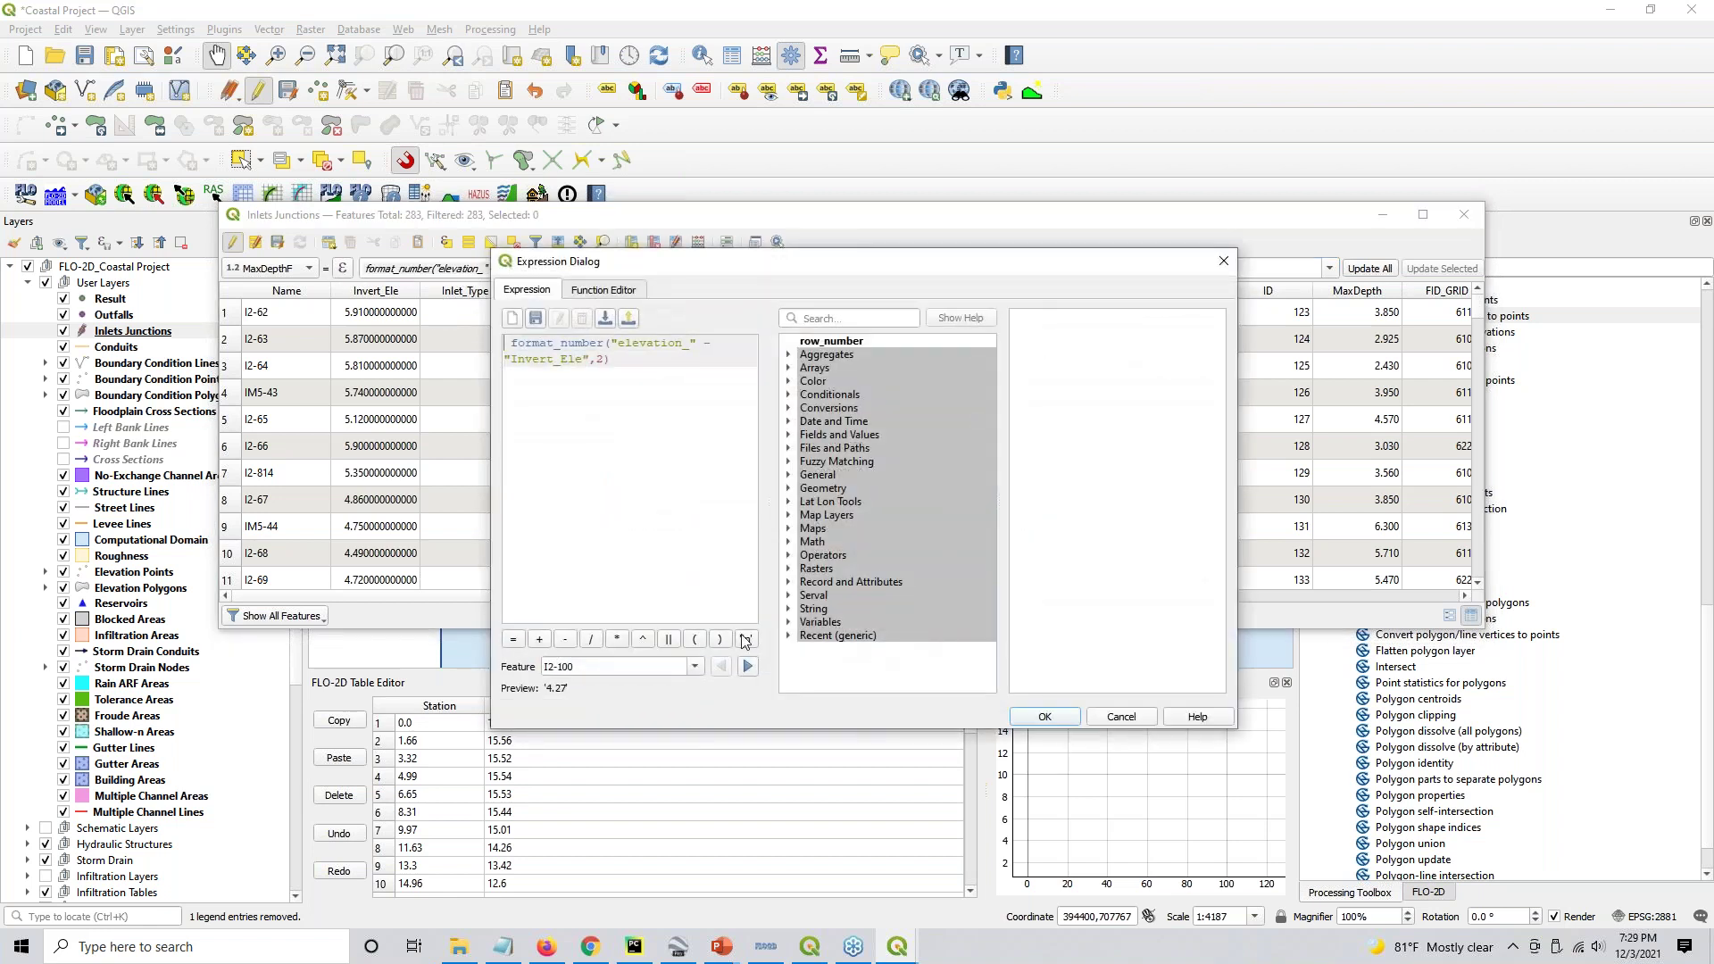
{"action": "left_click", "coordinate": [789, 636]}
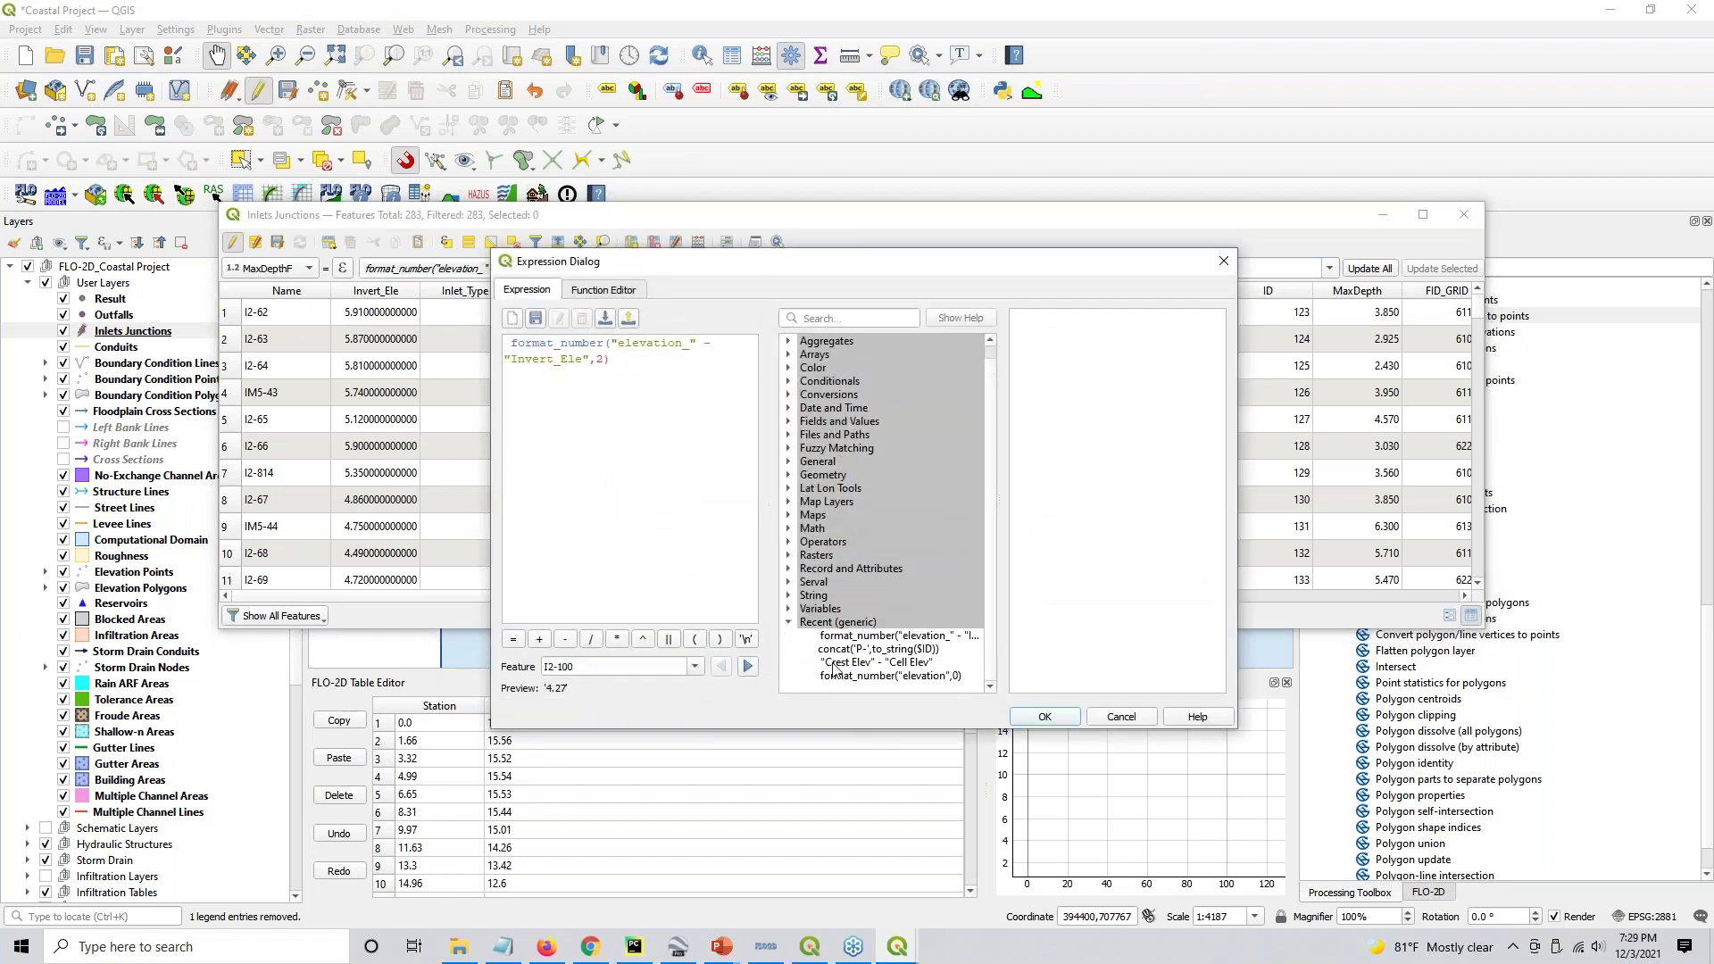
{"action": "left_click", "coordinate": [1147, 718]}
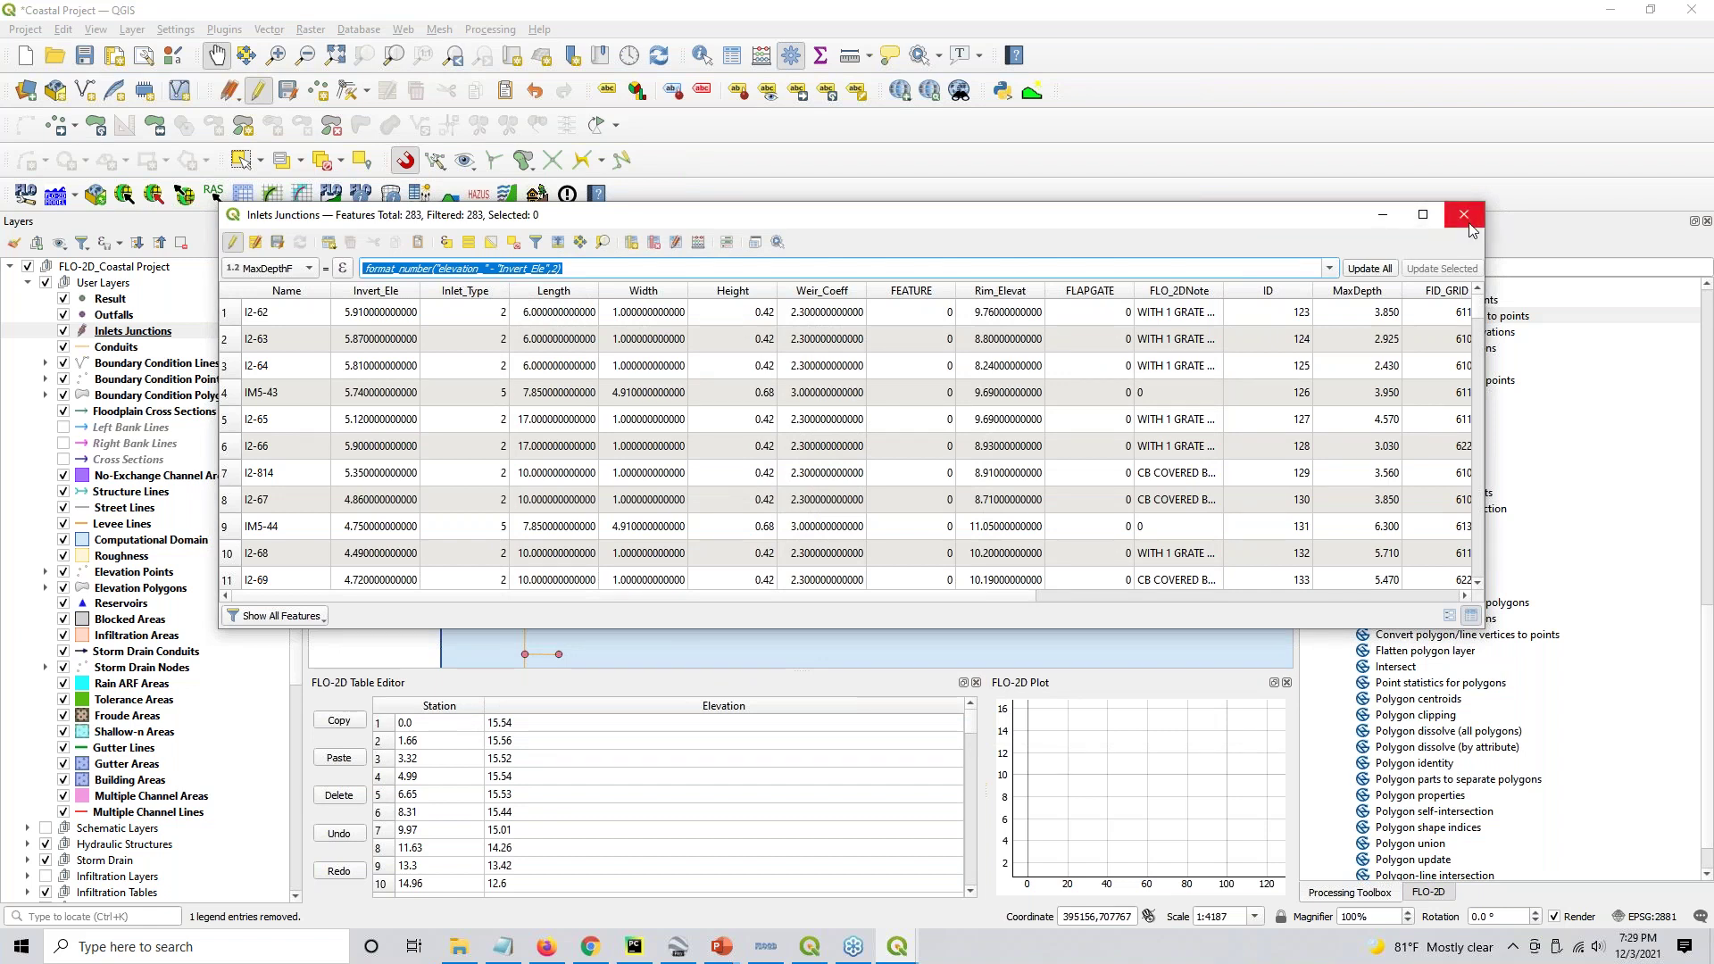
{"action": "left_click", "coordinate": [1385, 219]}
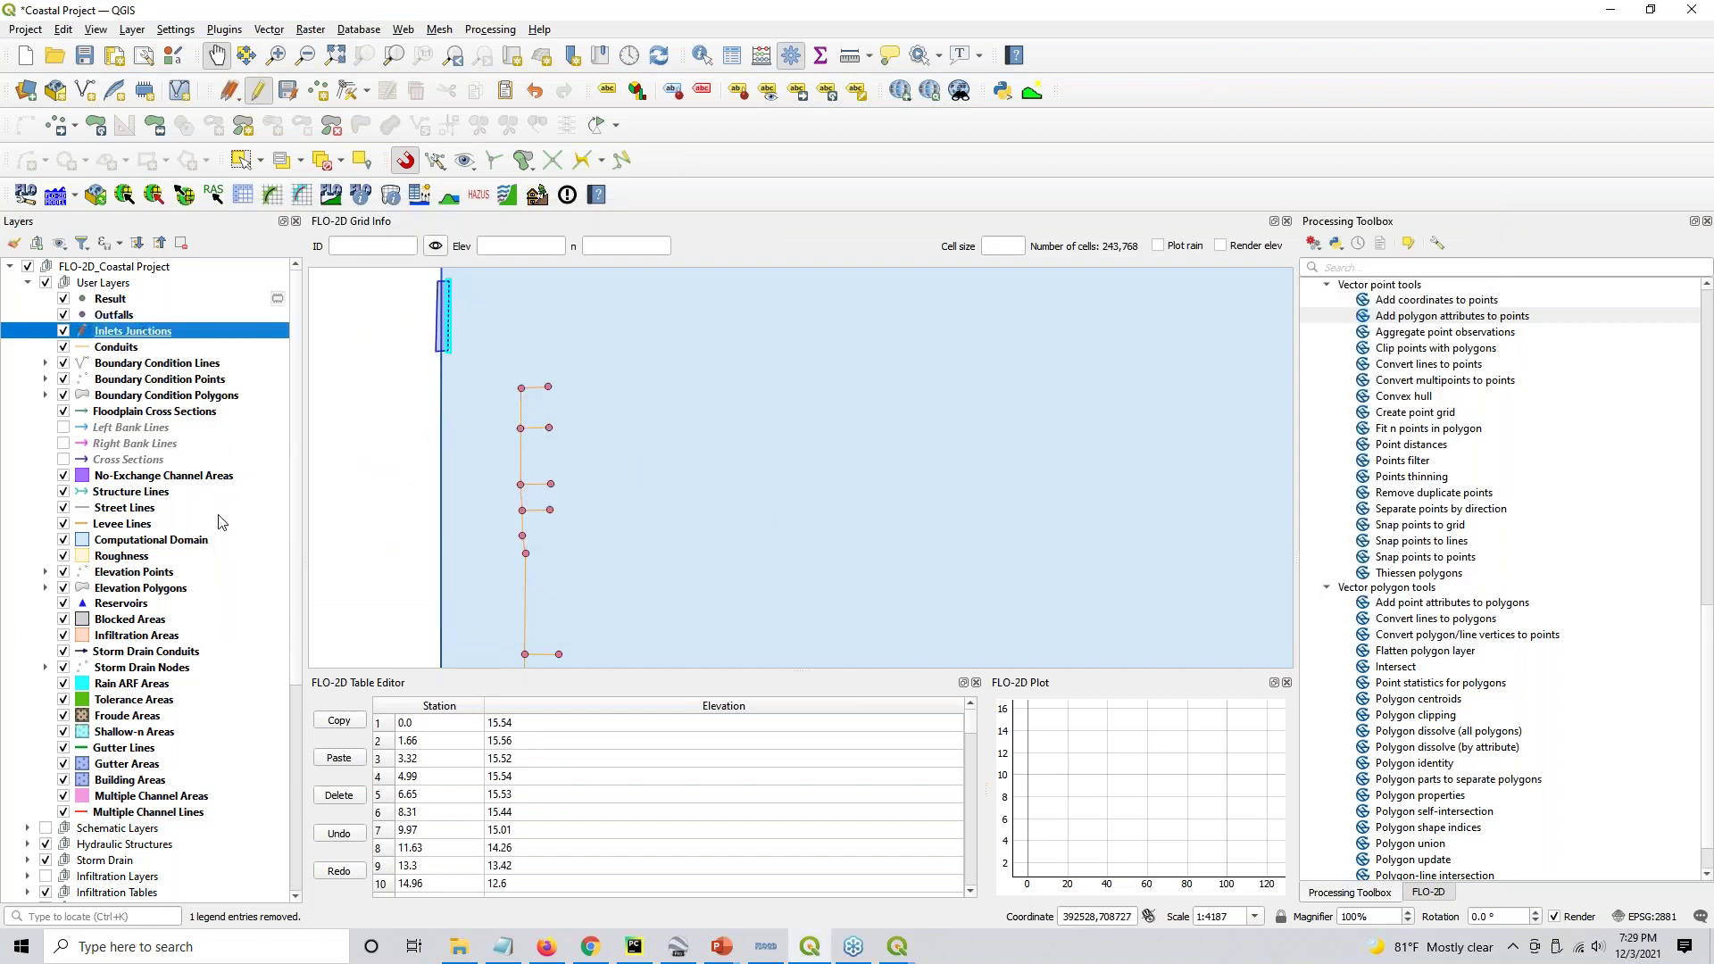
Turn on the Elevation Raster layer and frame the road lined with storm drain inlets
{"action": "scroll", "coordinate": [150, 790], "scroll_direction": "down", "scroll_amount": 7}
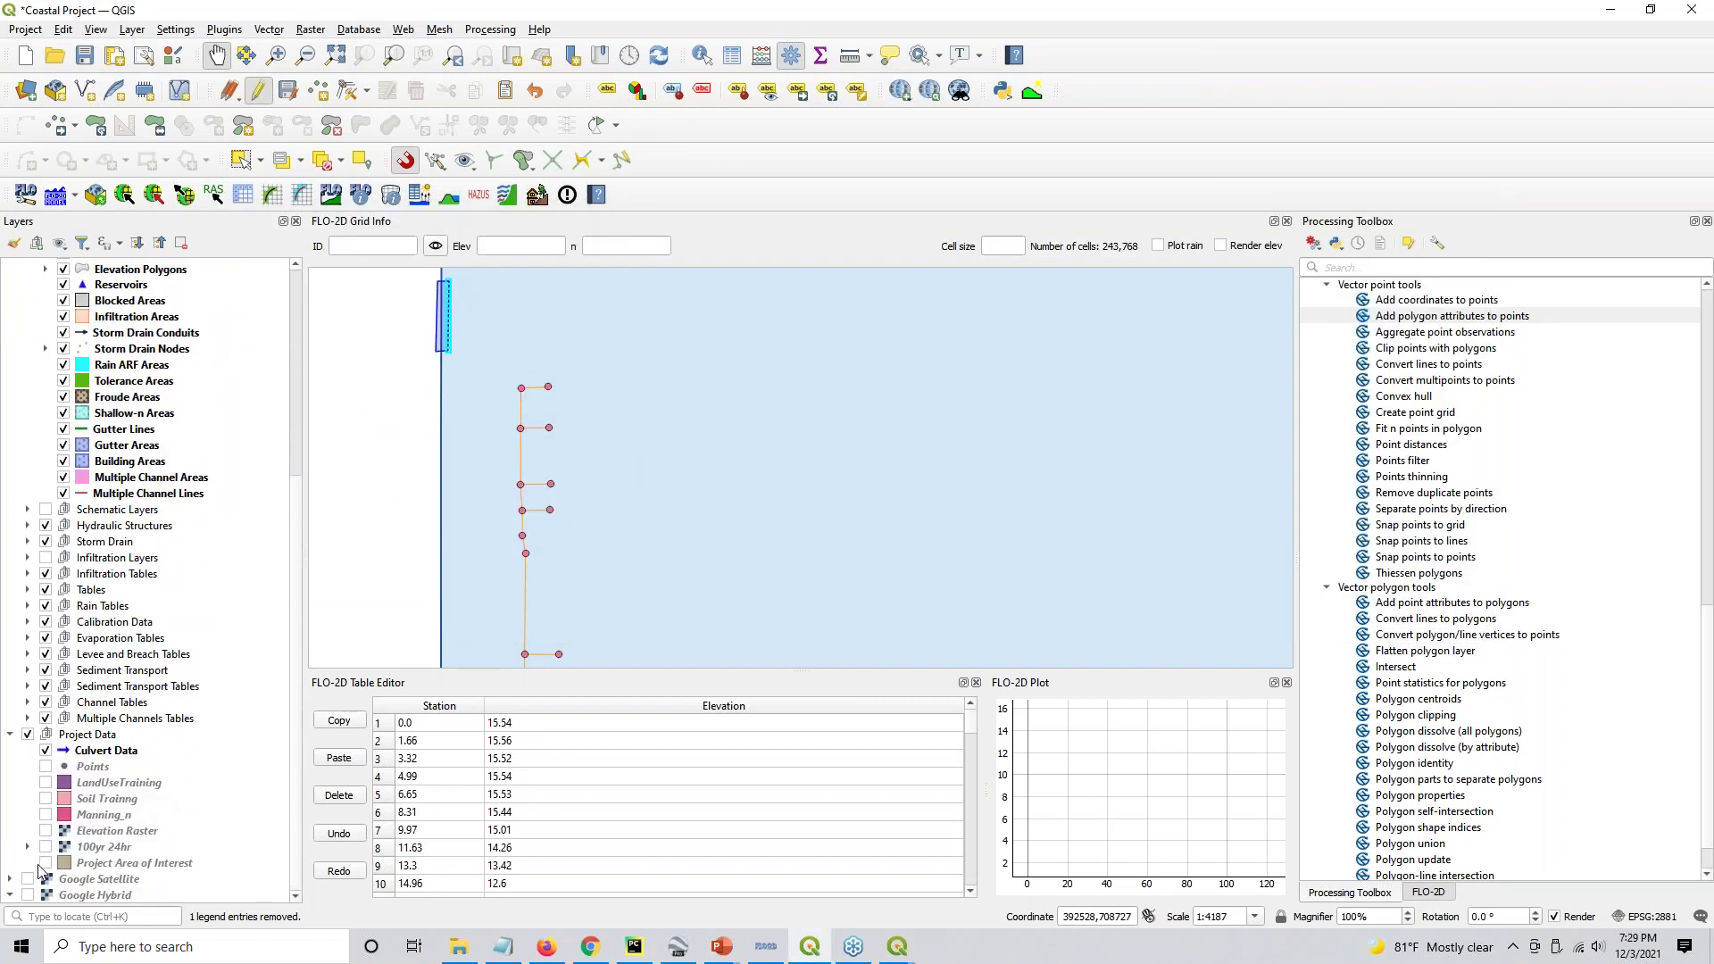
{"action": "left_click", "coordinate": [46, 830]}
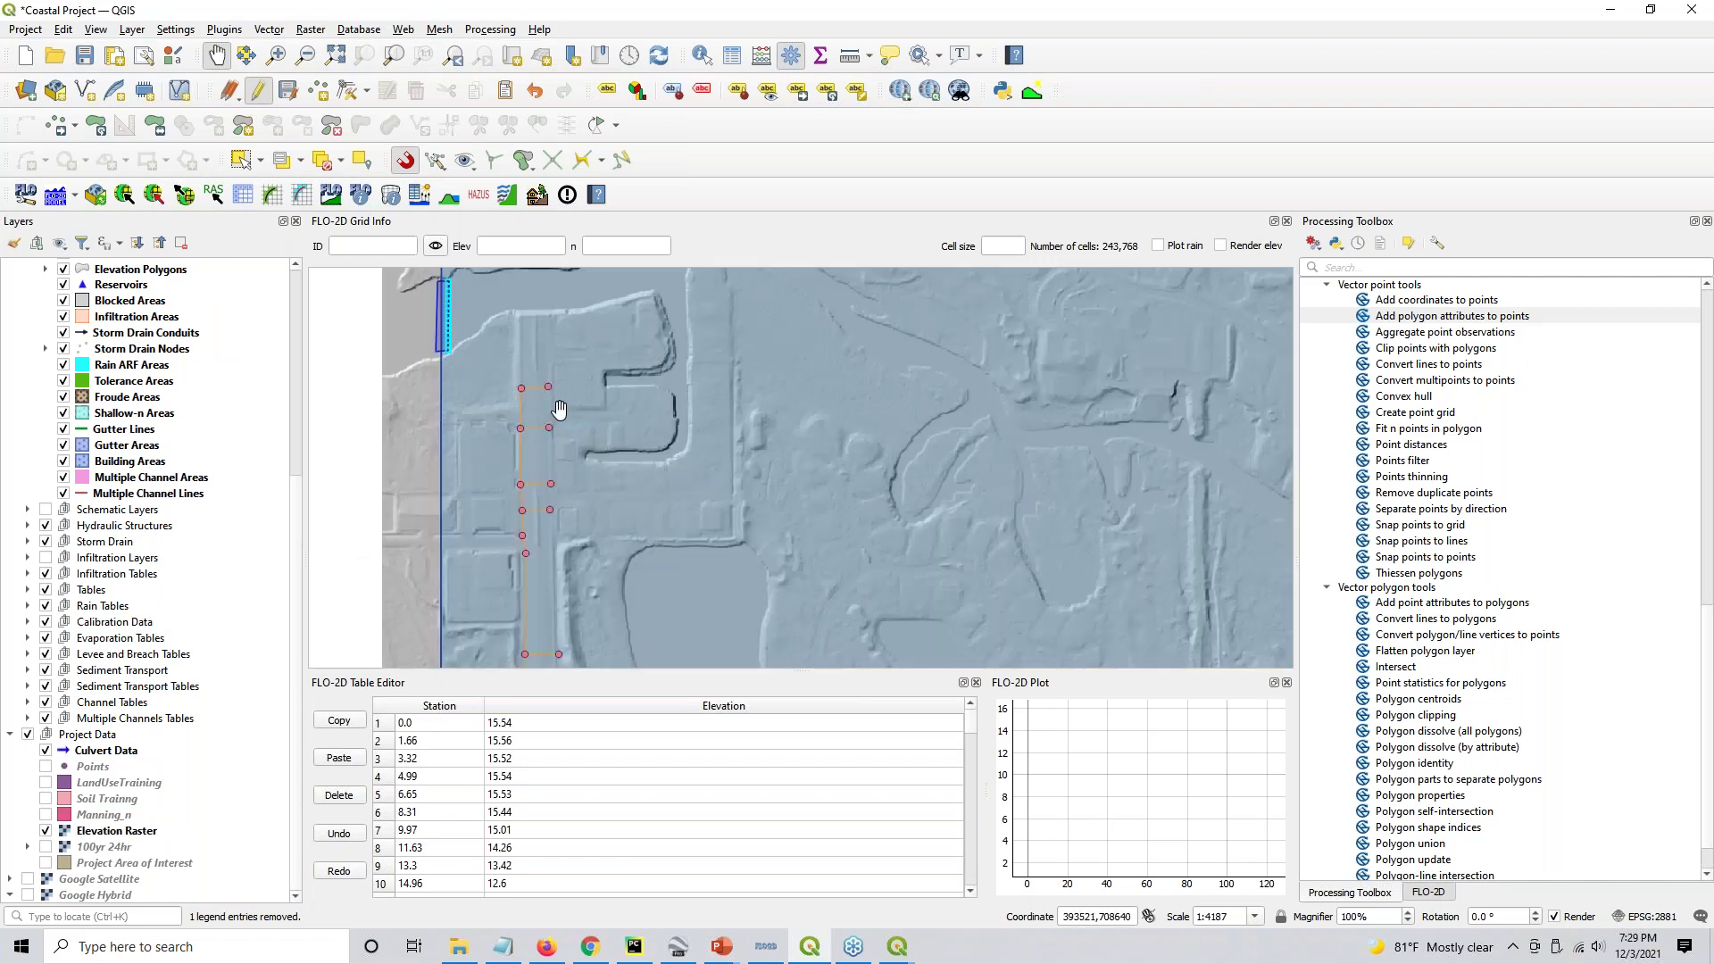
{"action": "scroll", "coordinate": [497, 384], "scroll_direction": "up", "scroll_amount": 1}
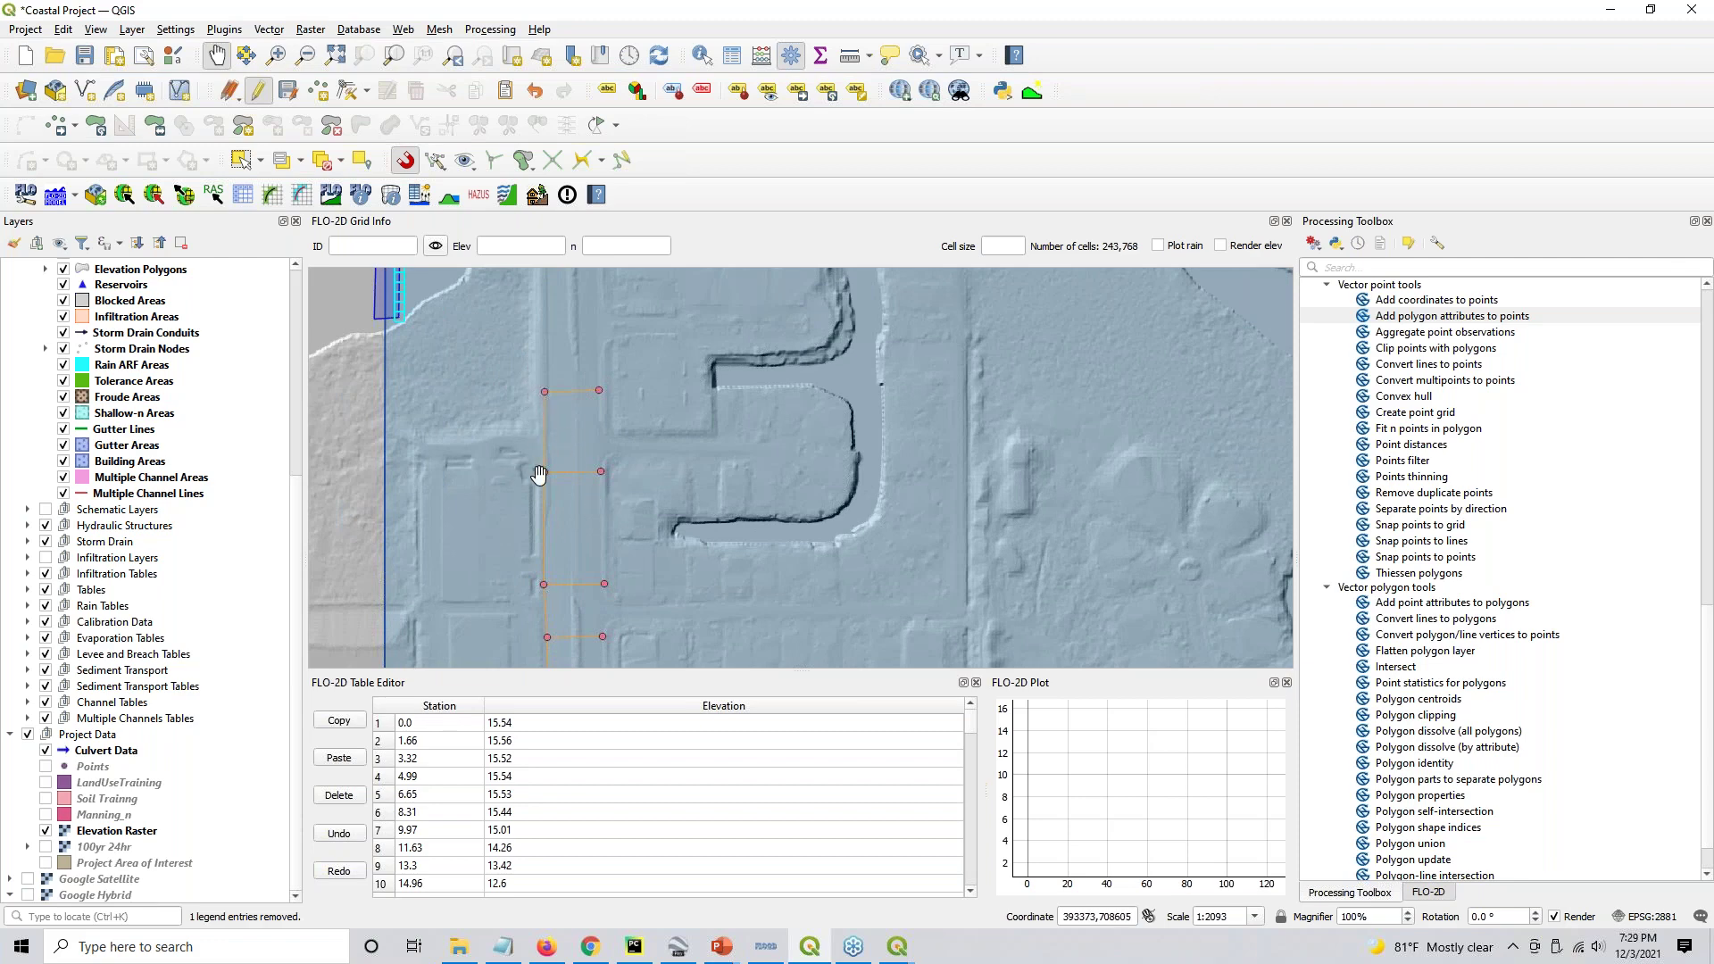
{"action": "scroll", "coordinate": [539, 475], "scroll_direction": "down", "scroll_amount": 2}
{"action": "left_click_drag", "start_coordinate": [658, 509], "coordinate": [822, 421]}
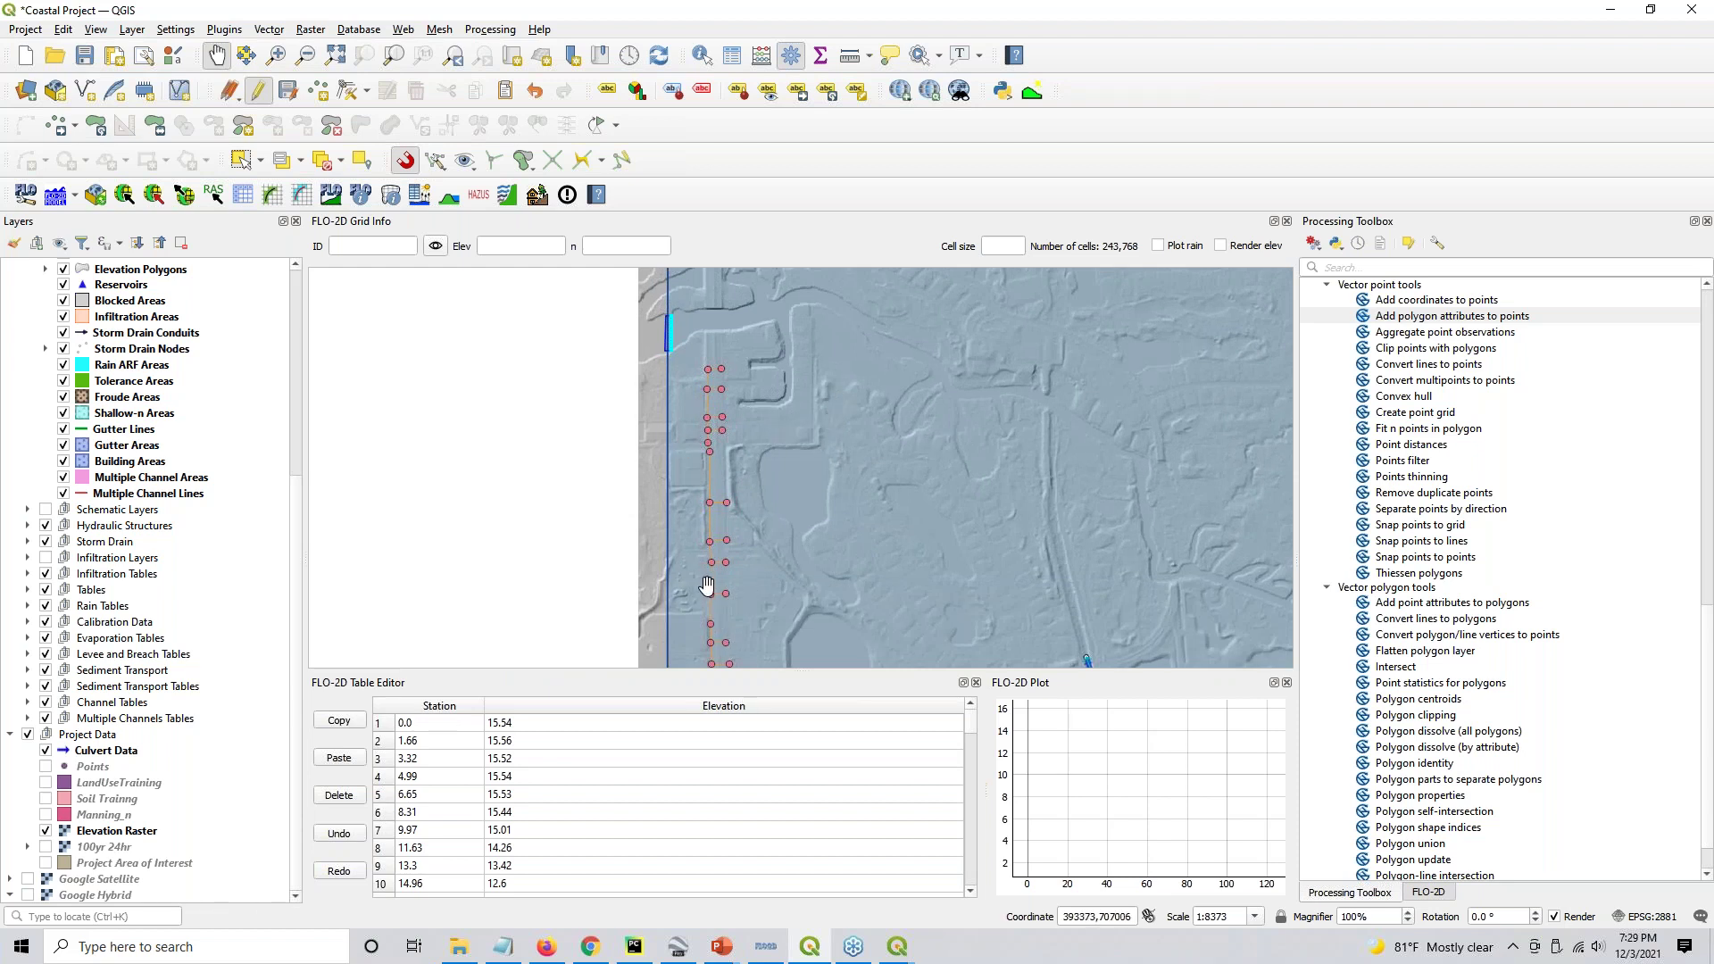
{"action": "scroll", "coordinate": [730, 554], "scroll_direction": "down", "scroll_amount": 1}
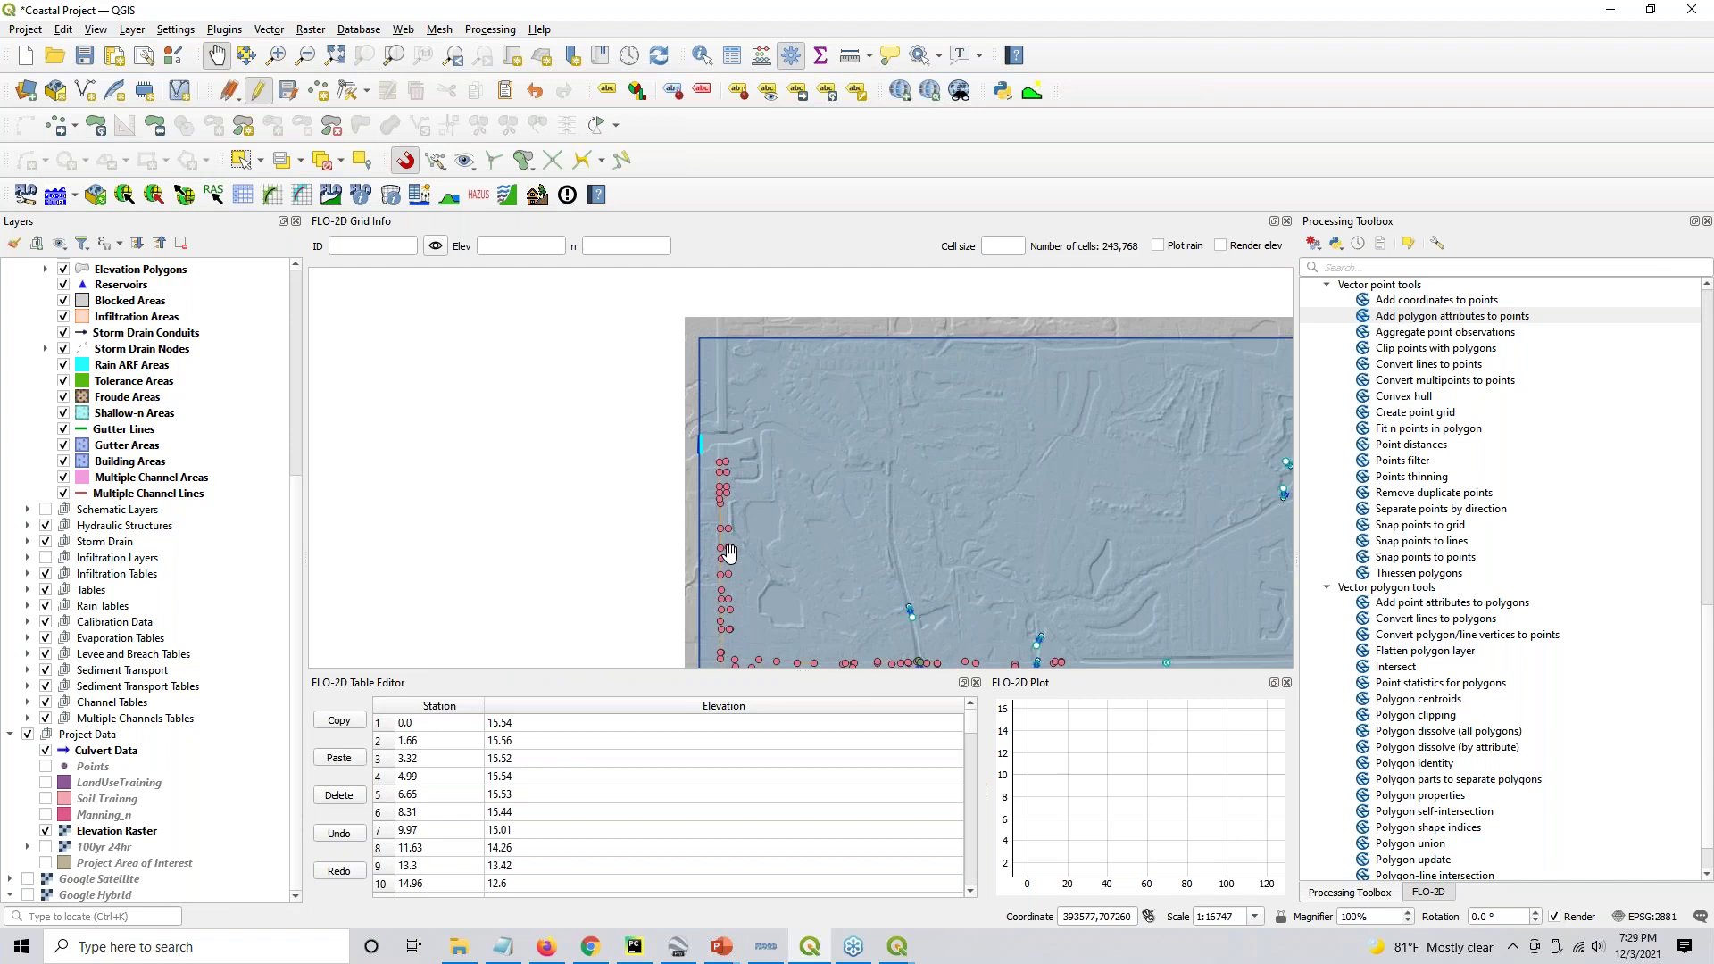
{"action": "left_click_drag", "start_coordinate": [730, 554], "coordinate": [683, 433]}
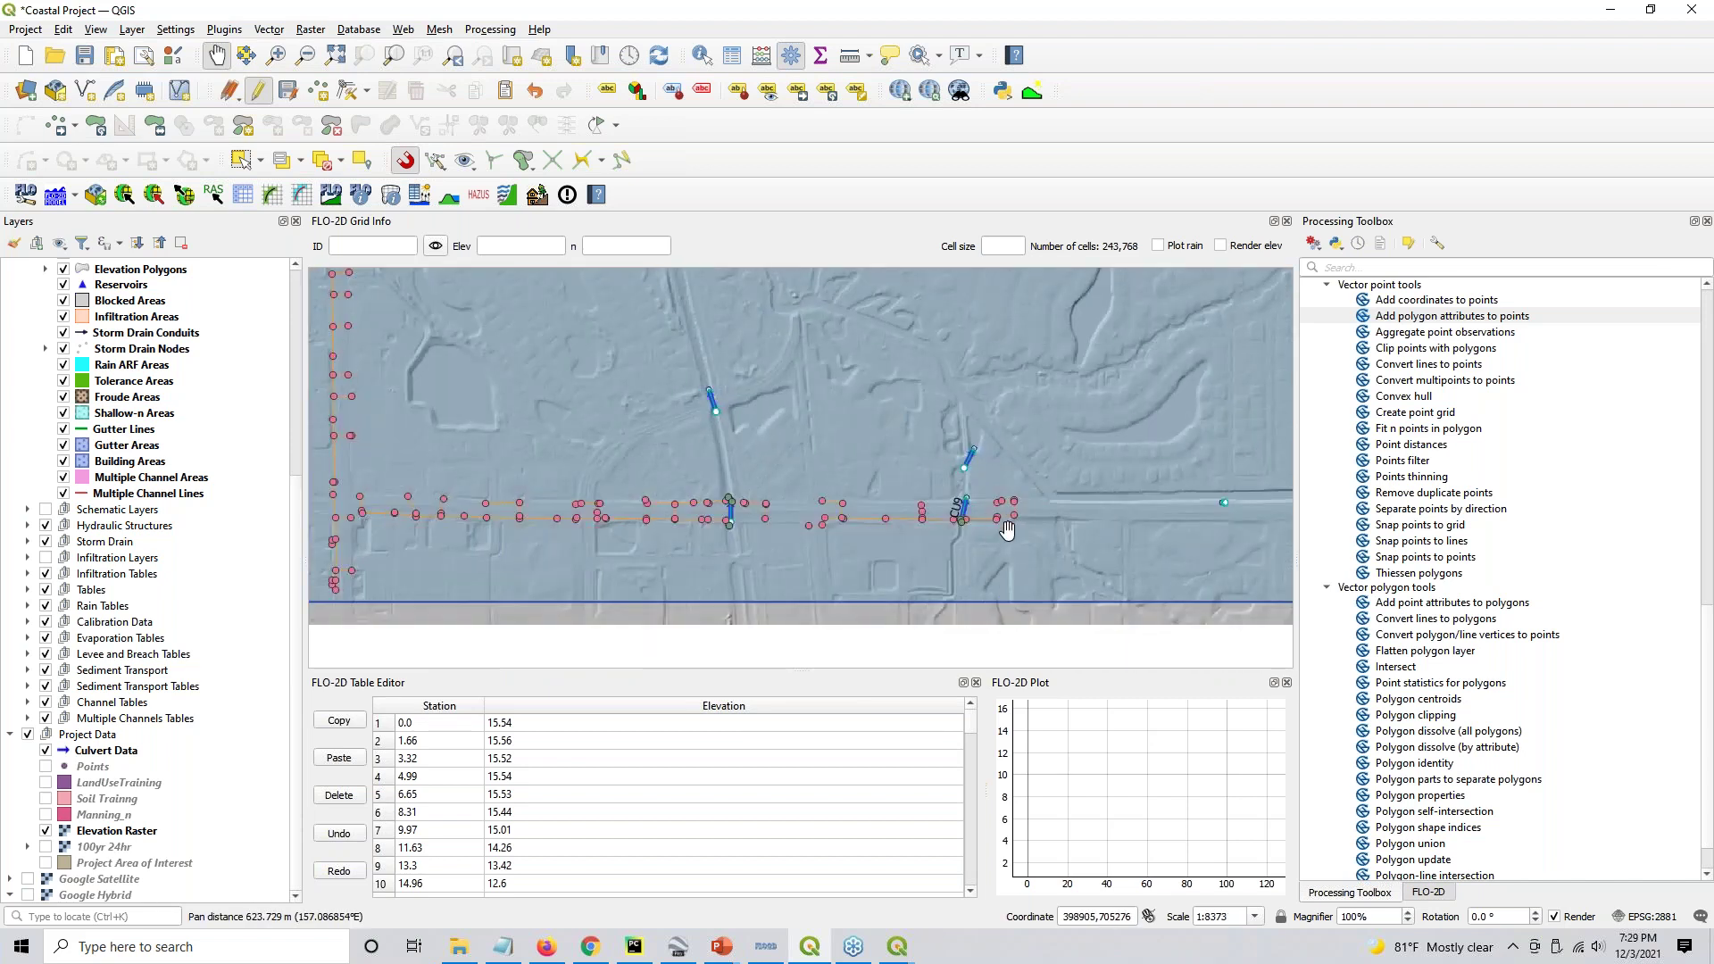
{"action": "scroll", "coordinate": [902, 589], "scroll_direction": "up", "scroll_amount": 1}
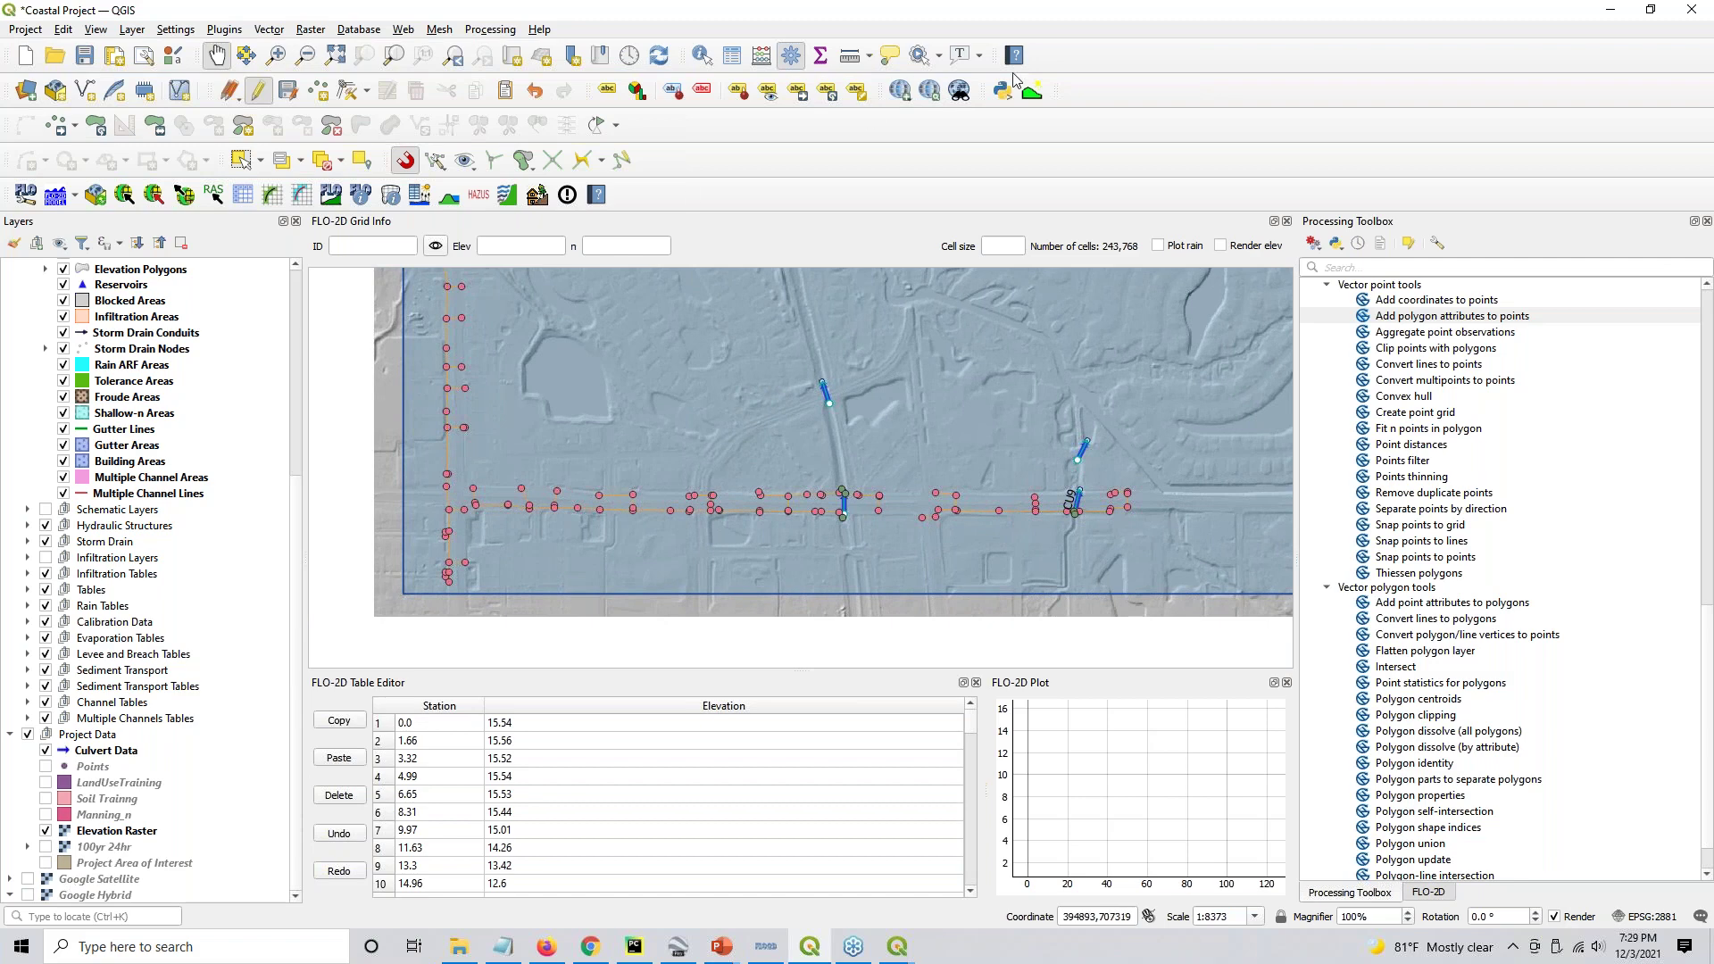
Draw a profile line down the inlet road and plot the Elevation Raster profile (7.94 to 12.73)
{"action": "left_click", "coordinate": [1033, 93]}
{"action": "left_click", "coordinate": [1065, 492]}
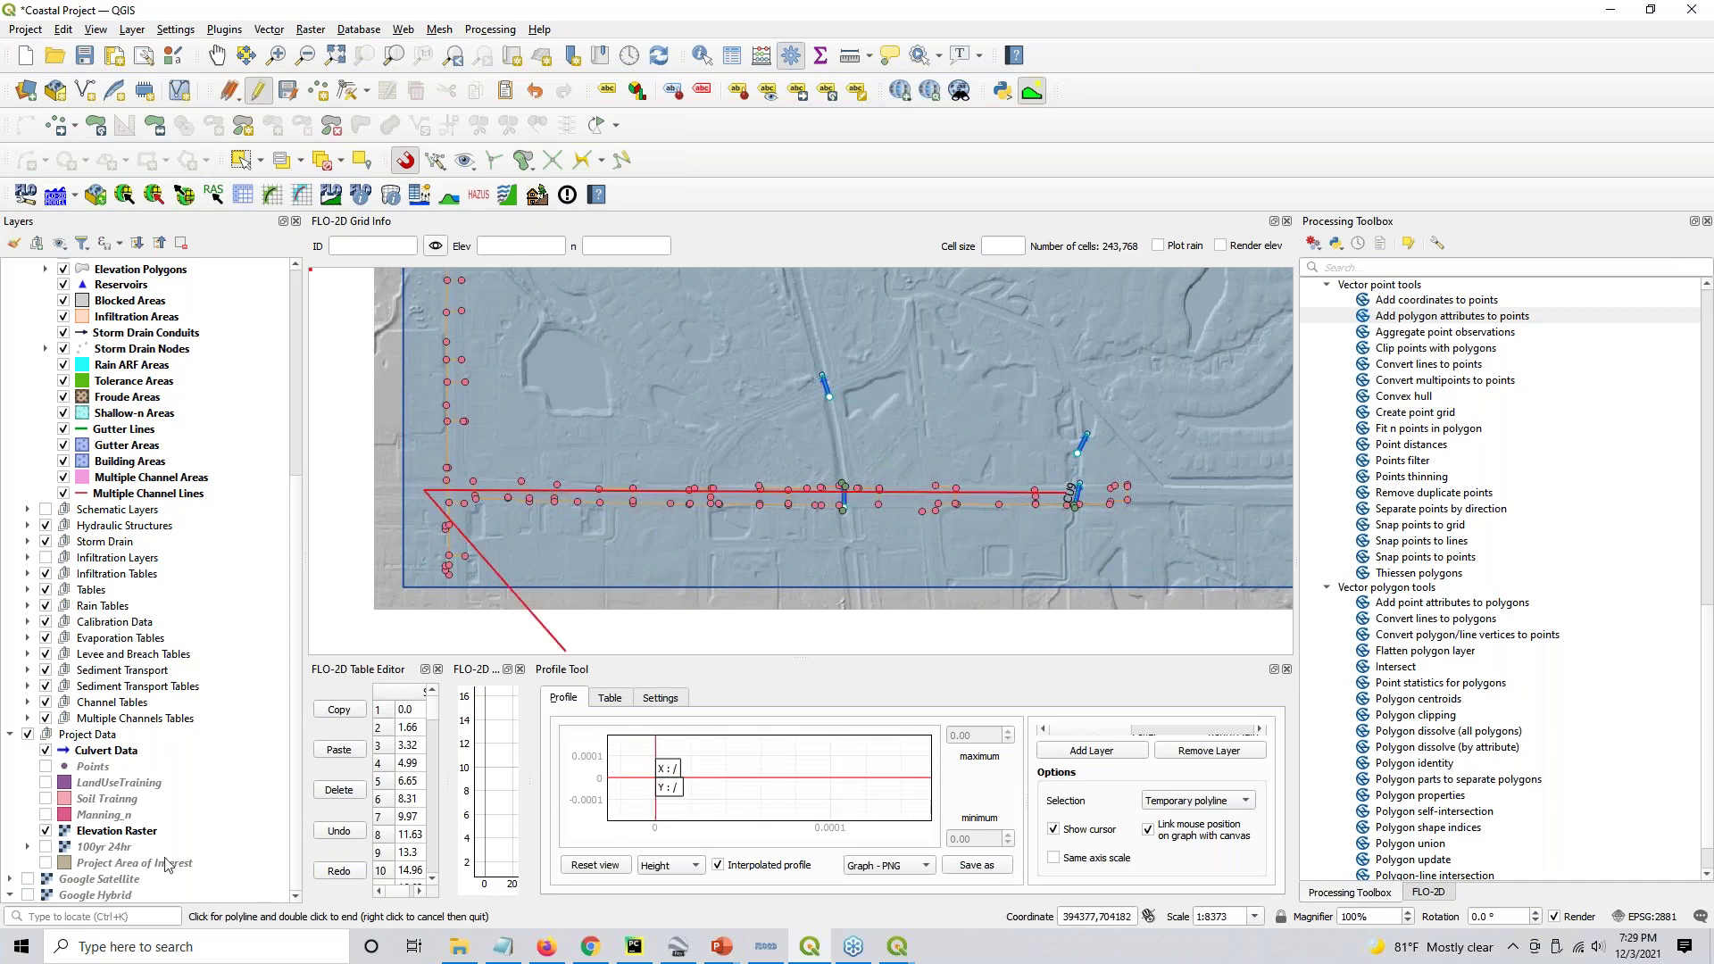
{"action": "left_click", "coordinate": [102, 831]}
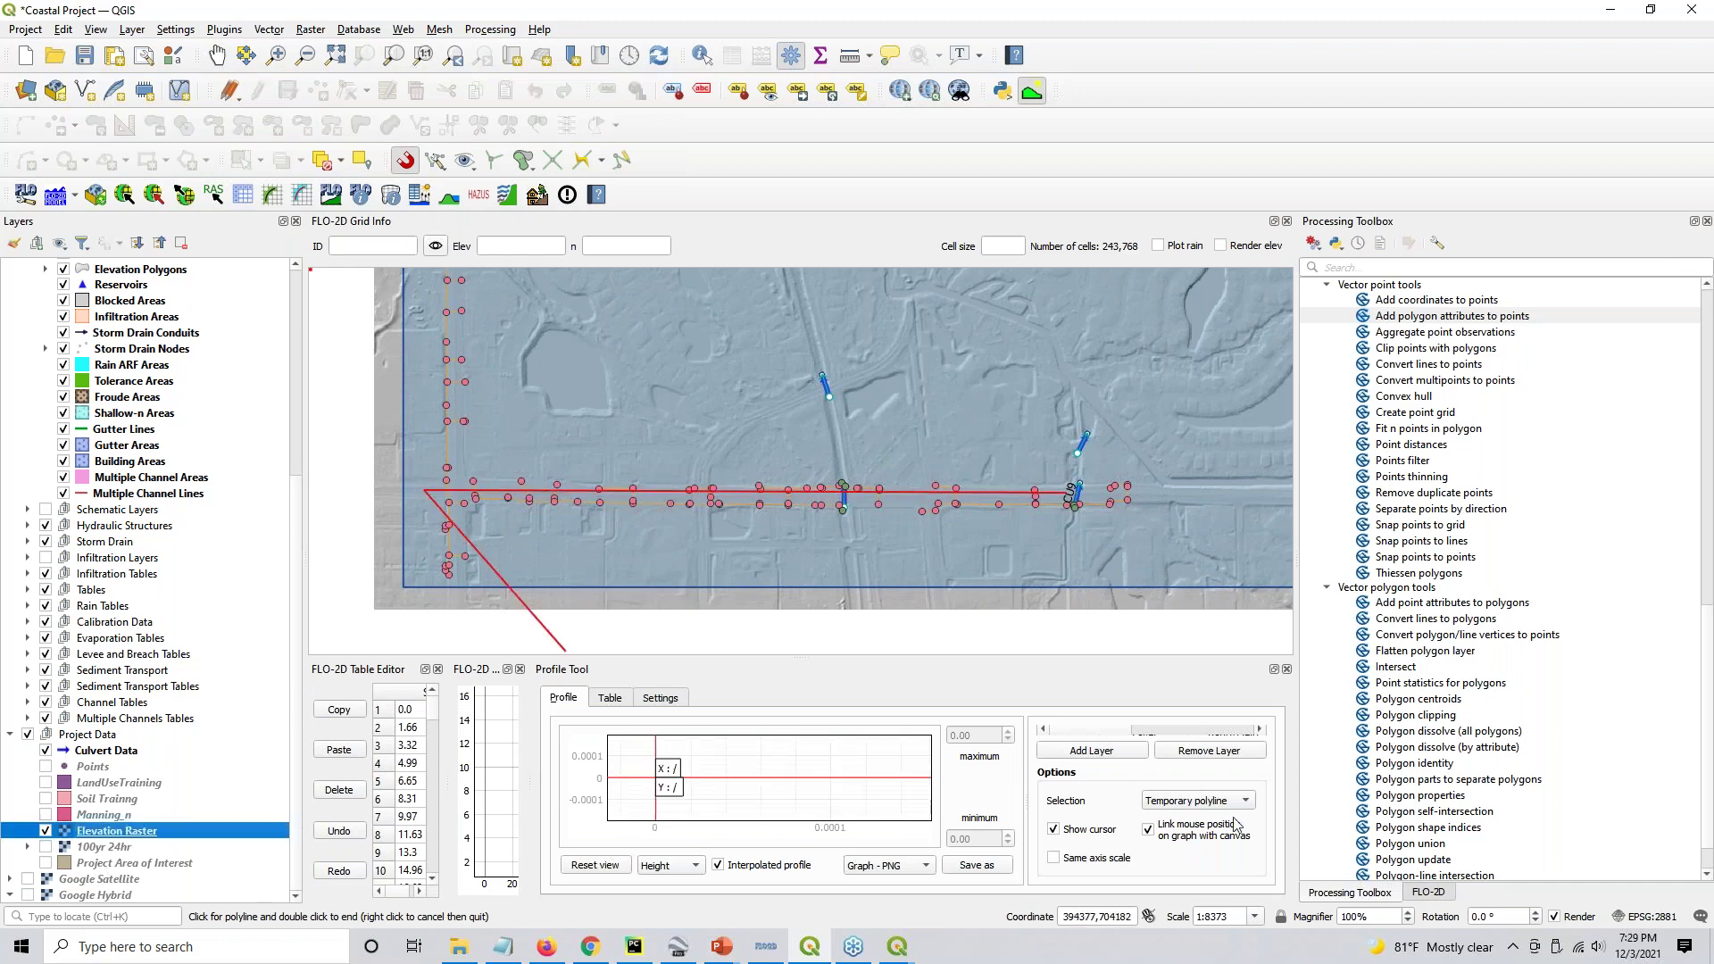
{"action": "left_click", "coordinate": [1075, 751]}
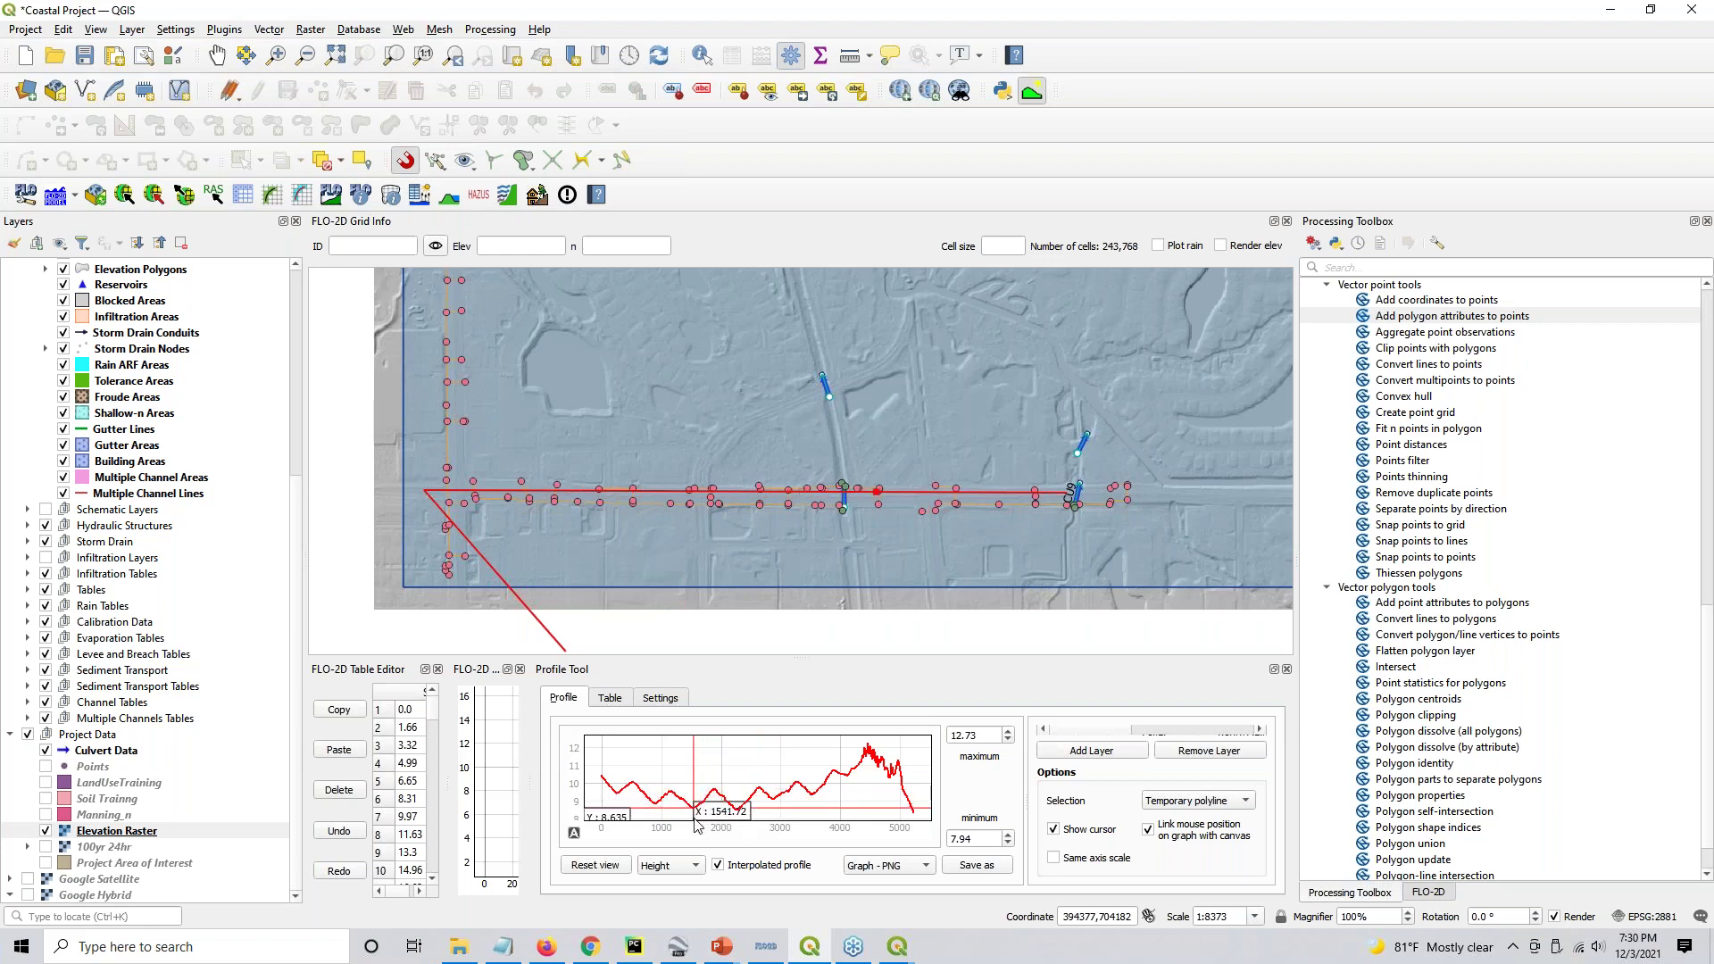
{"action": "scroll", "coordinate": [766, 493], "scroll_direction": "up", "scroll_amount": 1}
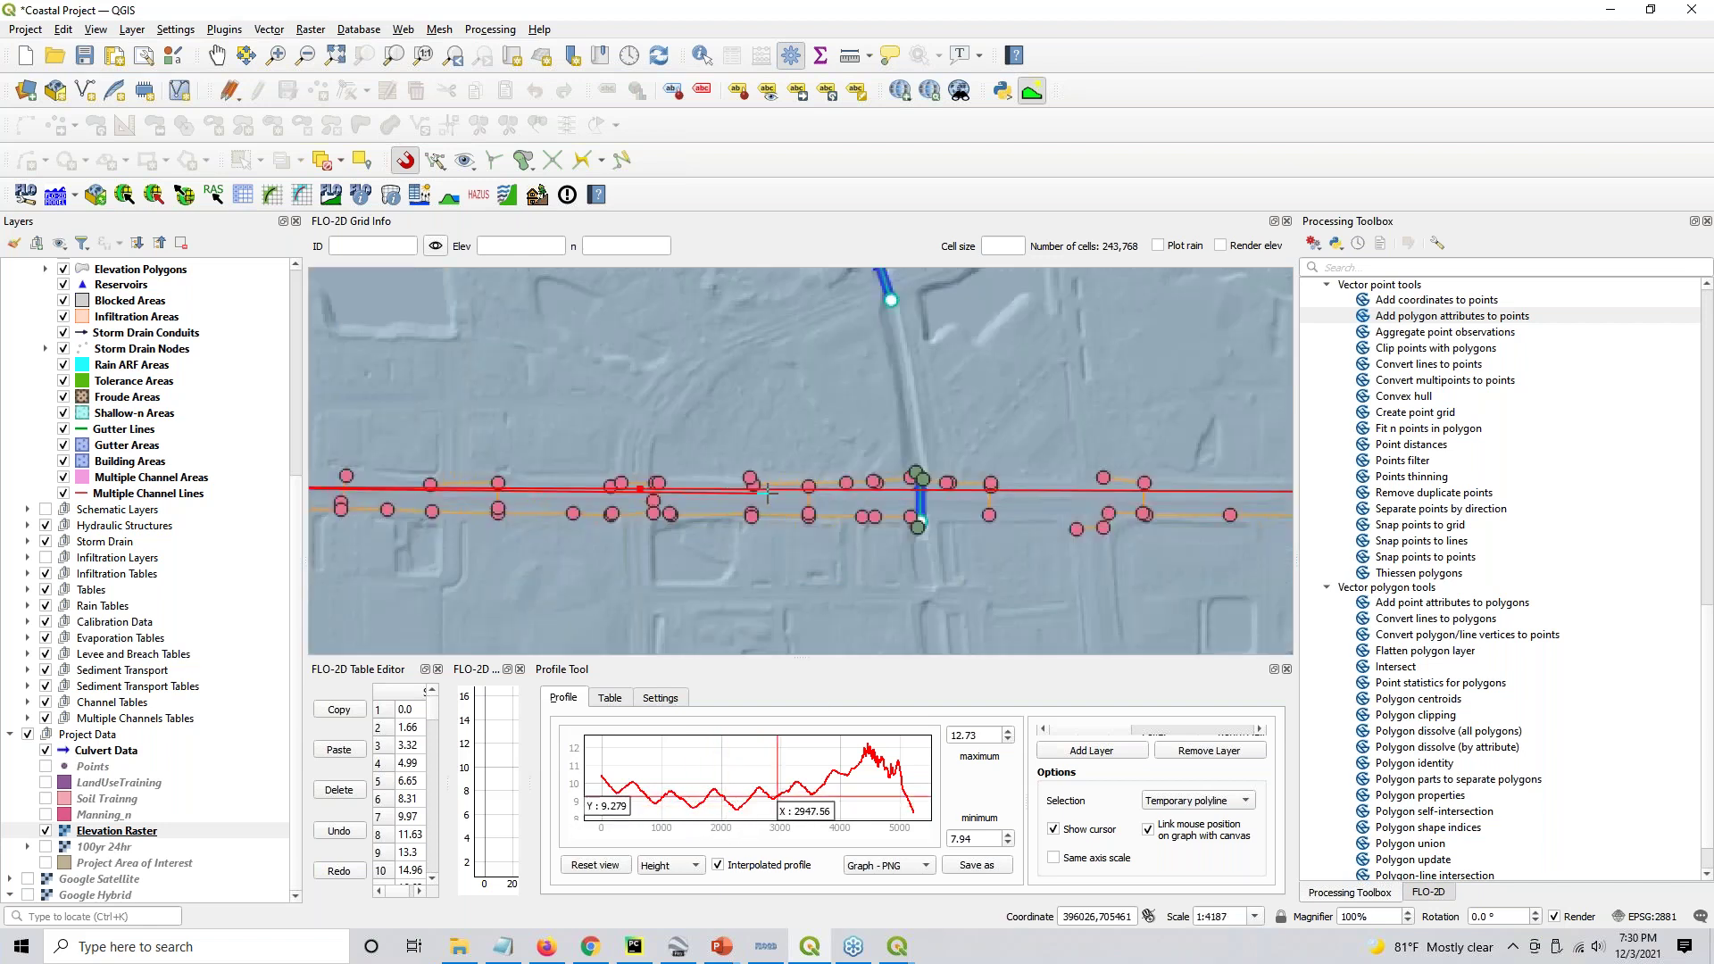
{"action": "scroll", "coordinate": [766, 493], "scroll_direction": "up", "scroll_amount": 1}
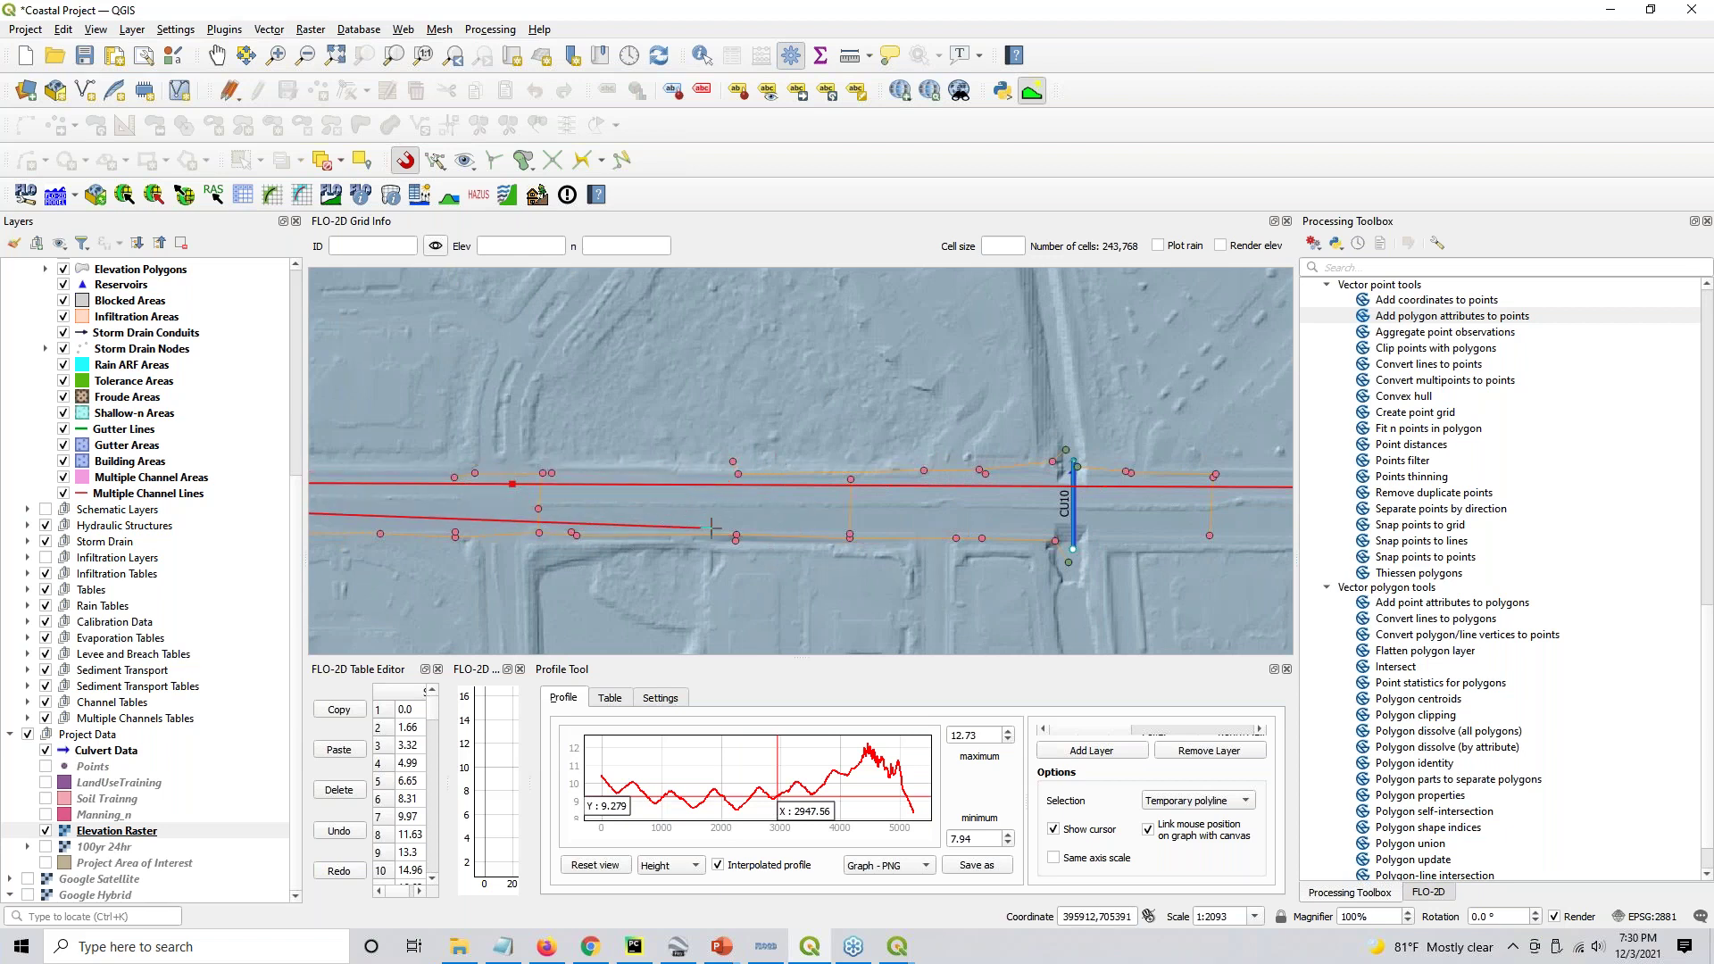
Clear the profile line, view the roadside inlet on Google Satellite, then switch back to Elevation Raster
{"action": "right_click", "coordinate": [719, 555]}
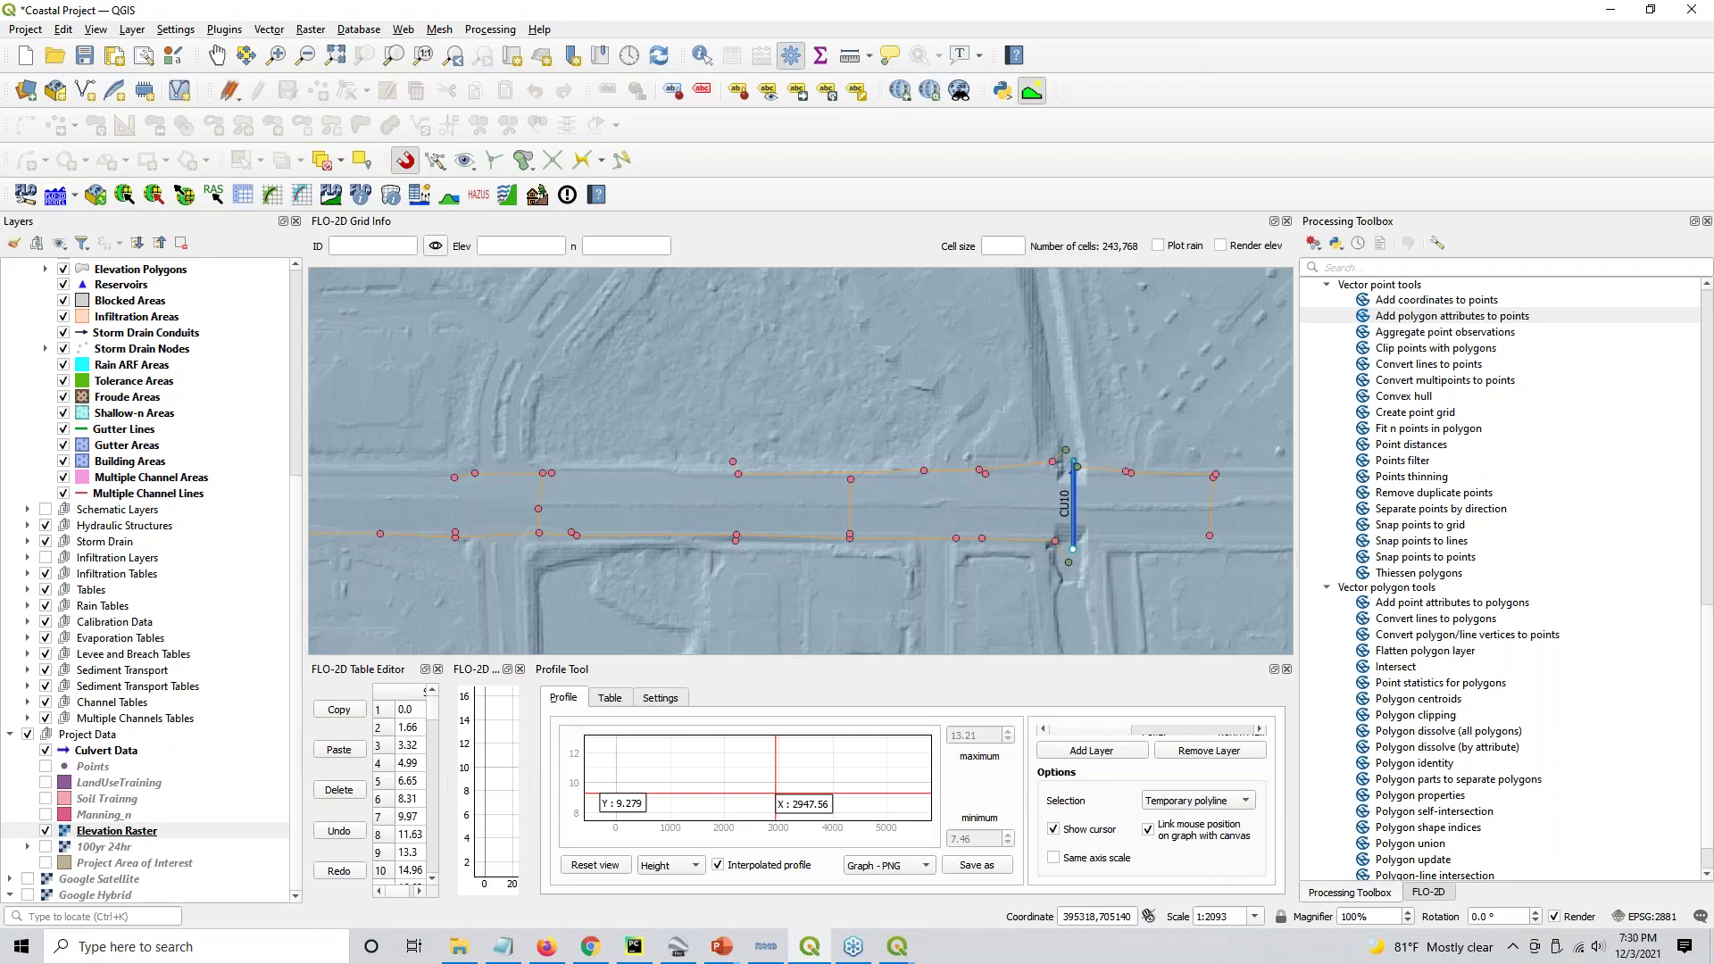
{"action": "left_click", "coordinate": [45, 831]}
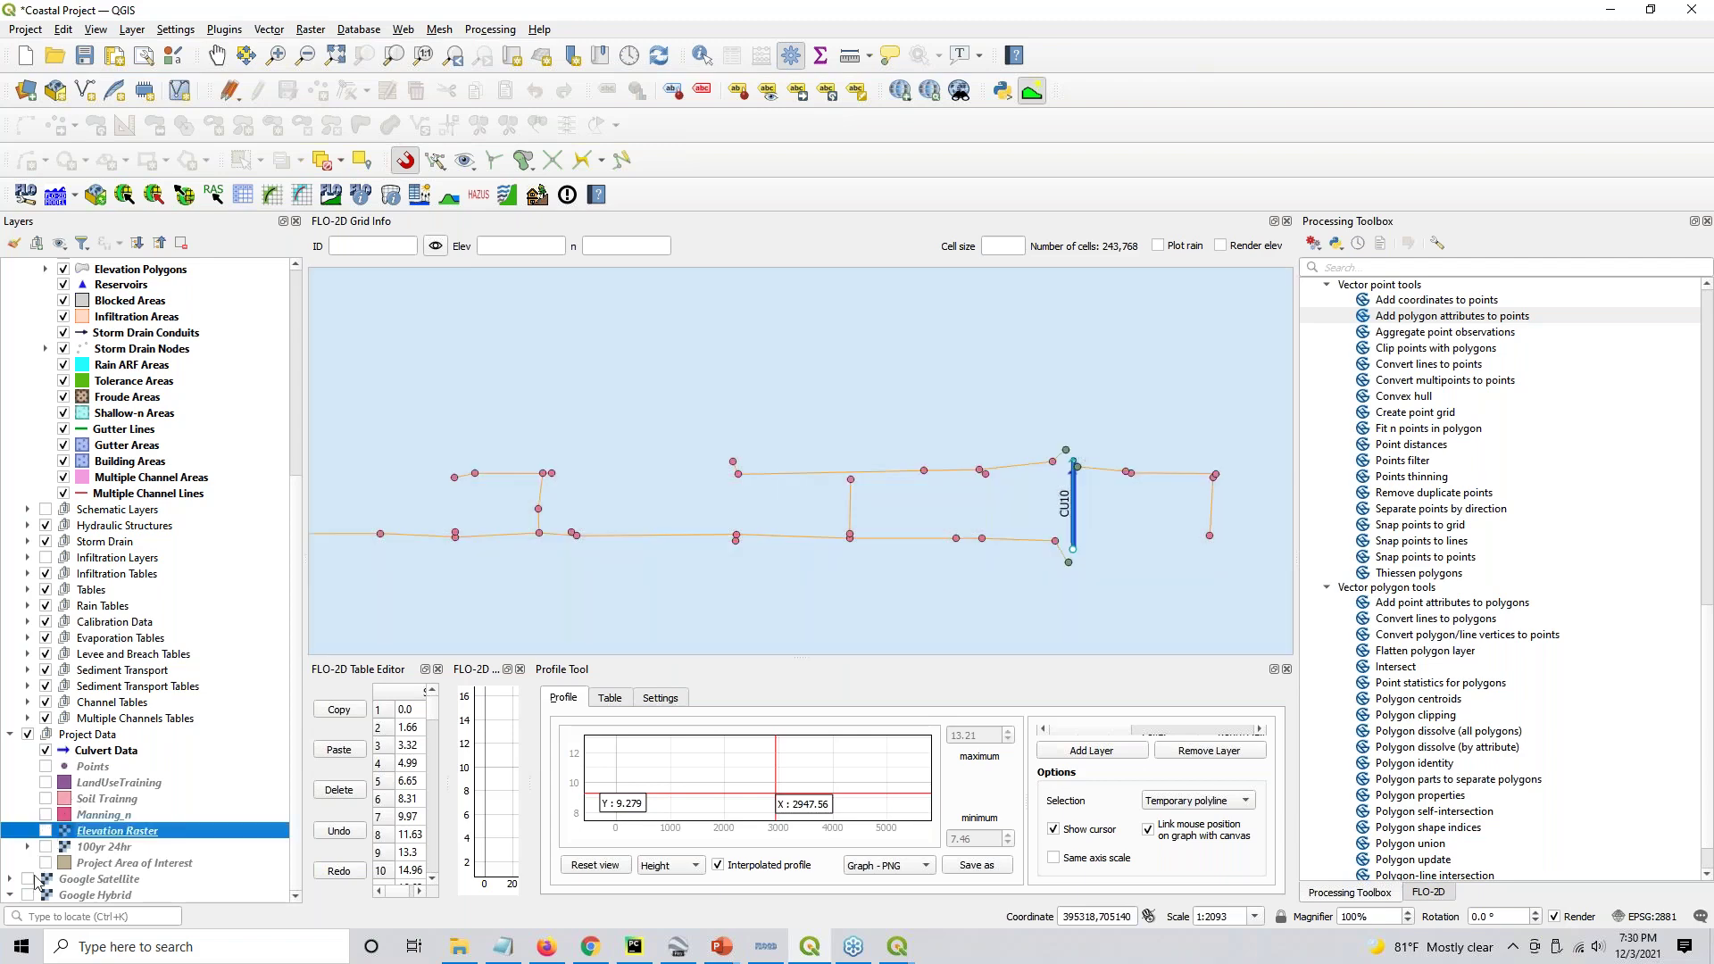
{"action": "left_click", "coordinate": [46, 879]}
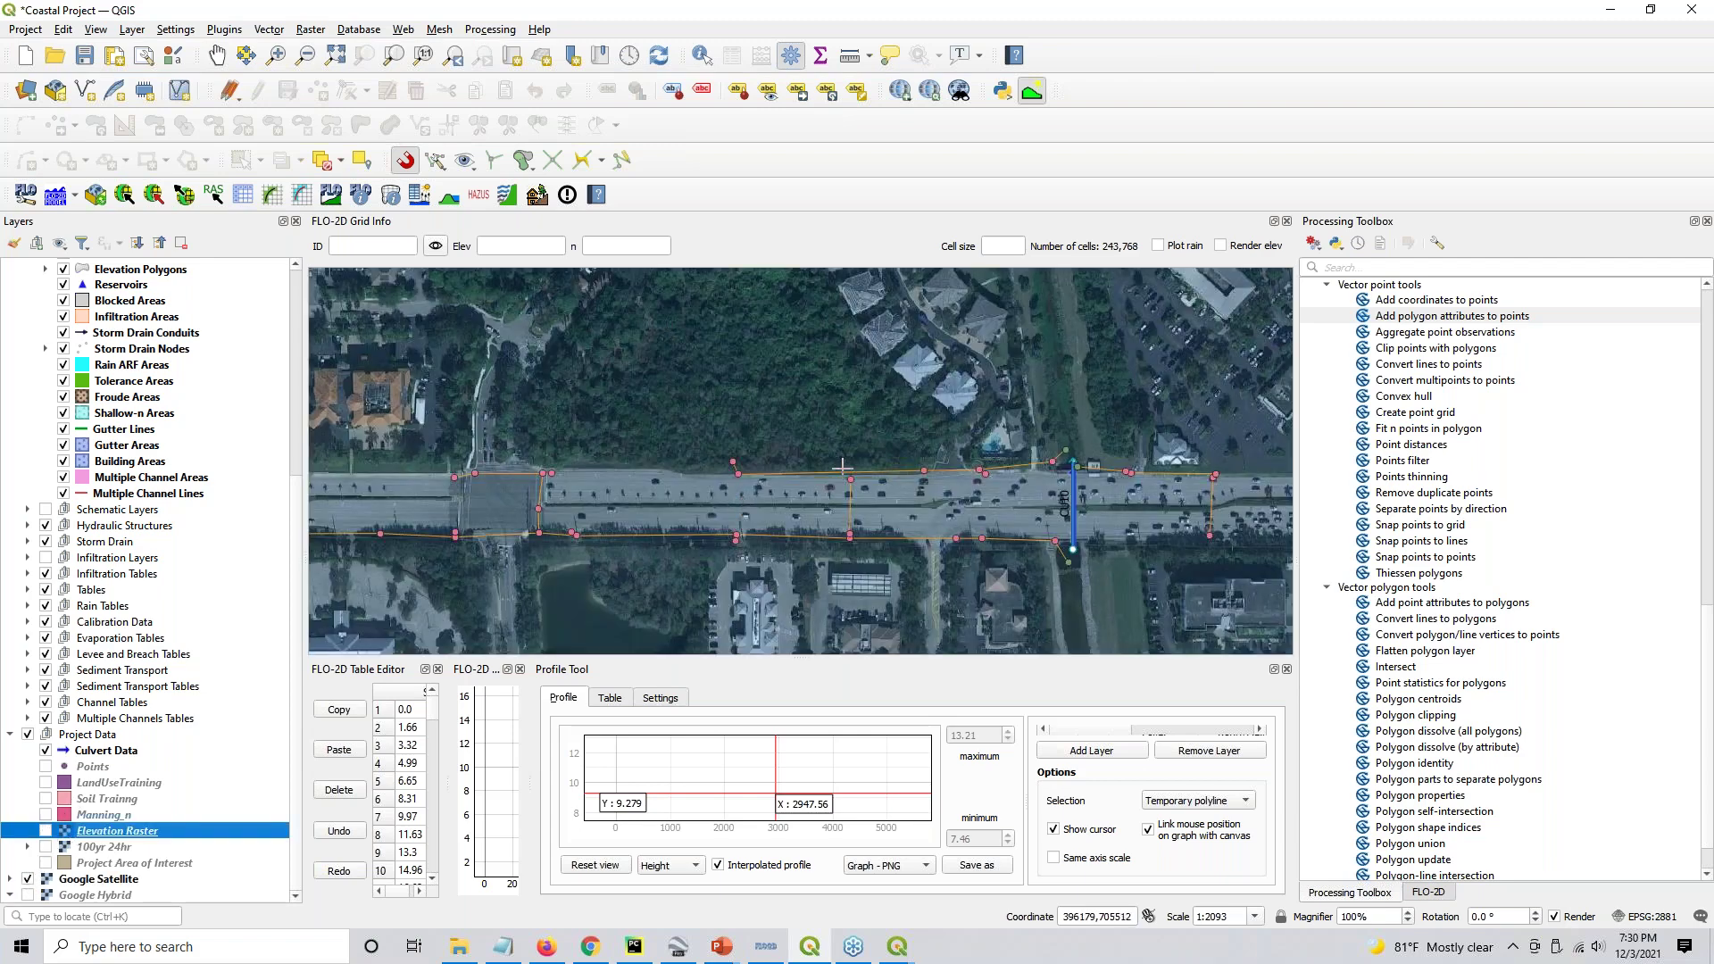
{"action": "scroll", "coordinate": [842, 467], "scroll_direction": "up", "scroll_amount": 1}
{"action": "scroll", "coordinate": [836, 519], "scroll_direction": "up", "scroll_amount": 1}
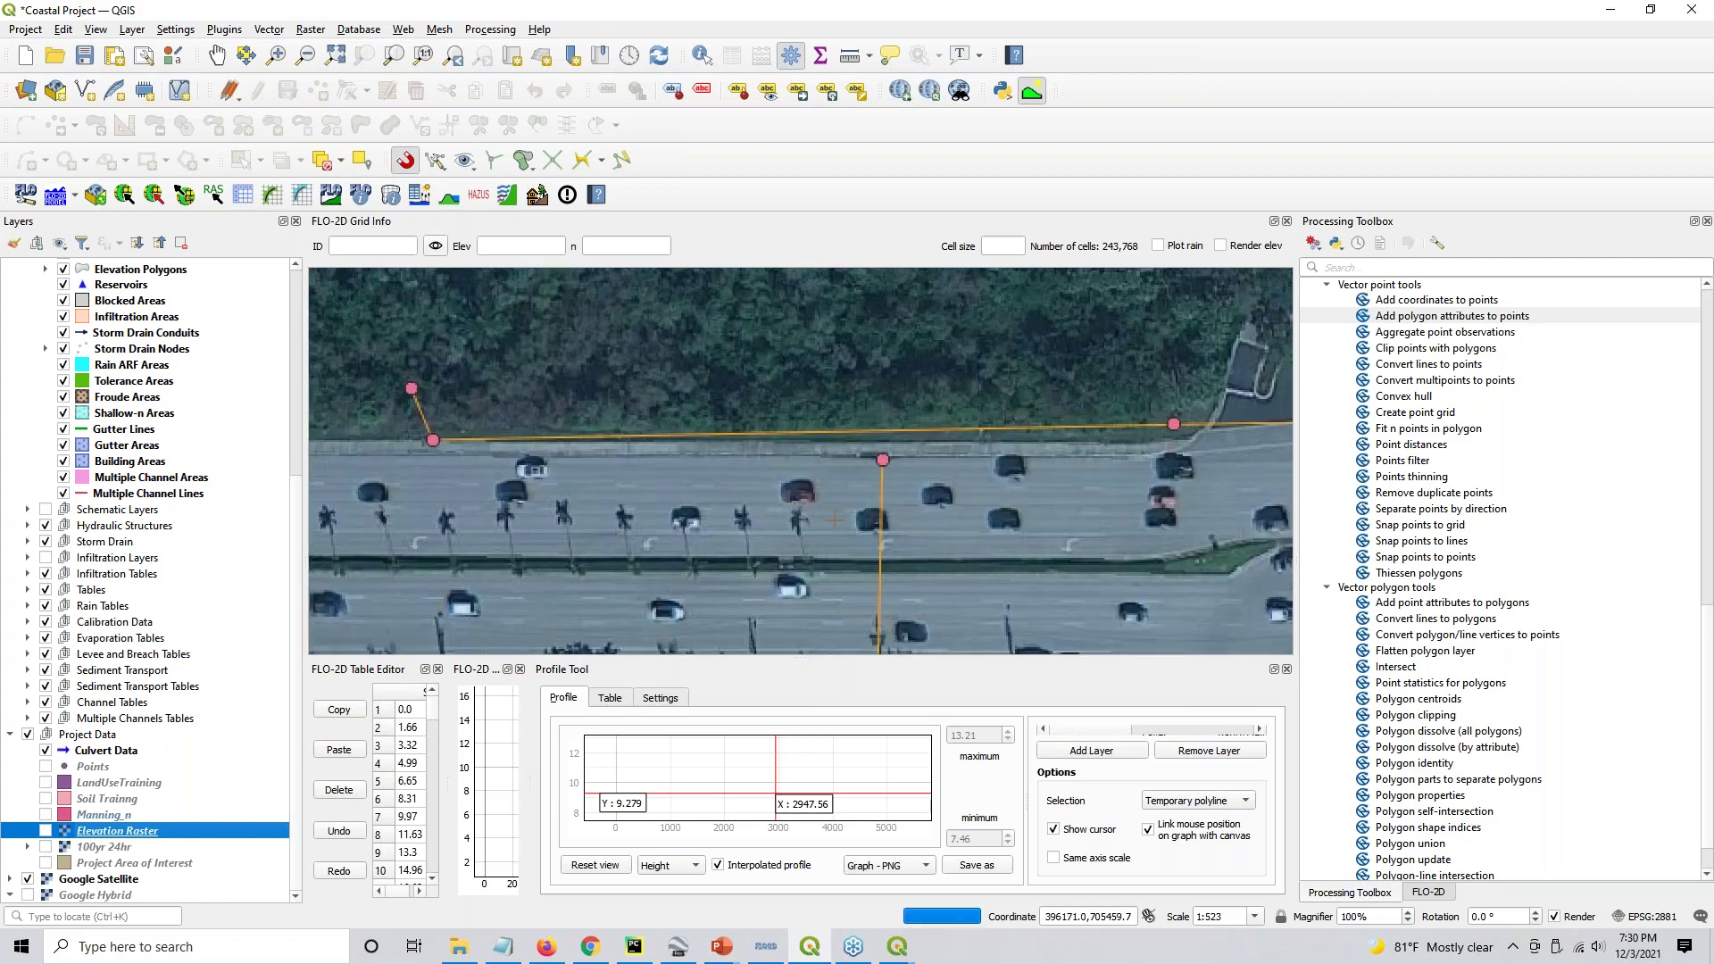
{"action": "scroll", "coordinate": [703, 429], "scroll_direction": "up", "scroll_amount": 1}
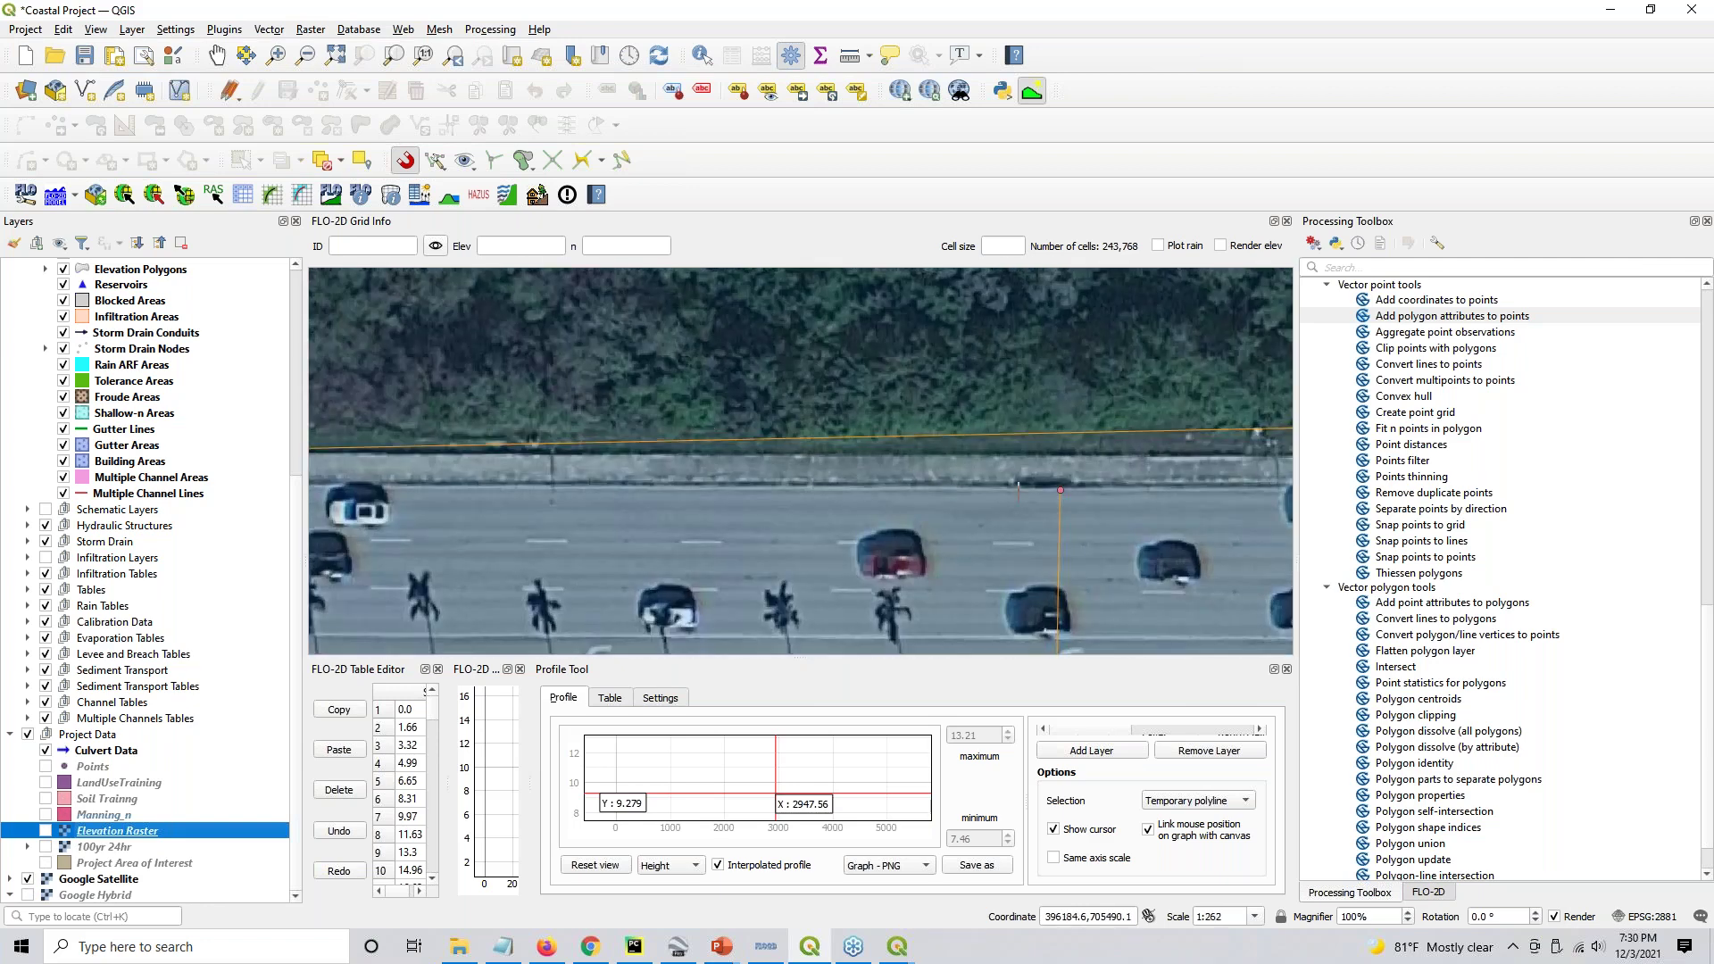
{"action": "left_click_drag", "start_coordinate": [1017, 486], "coordinate": [803, 424]}
{"action": "scroll", "coordinate": [843, 433], "scroll_direction": "up", "scroll_amount": 1}
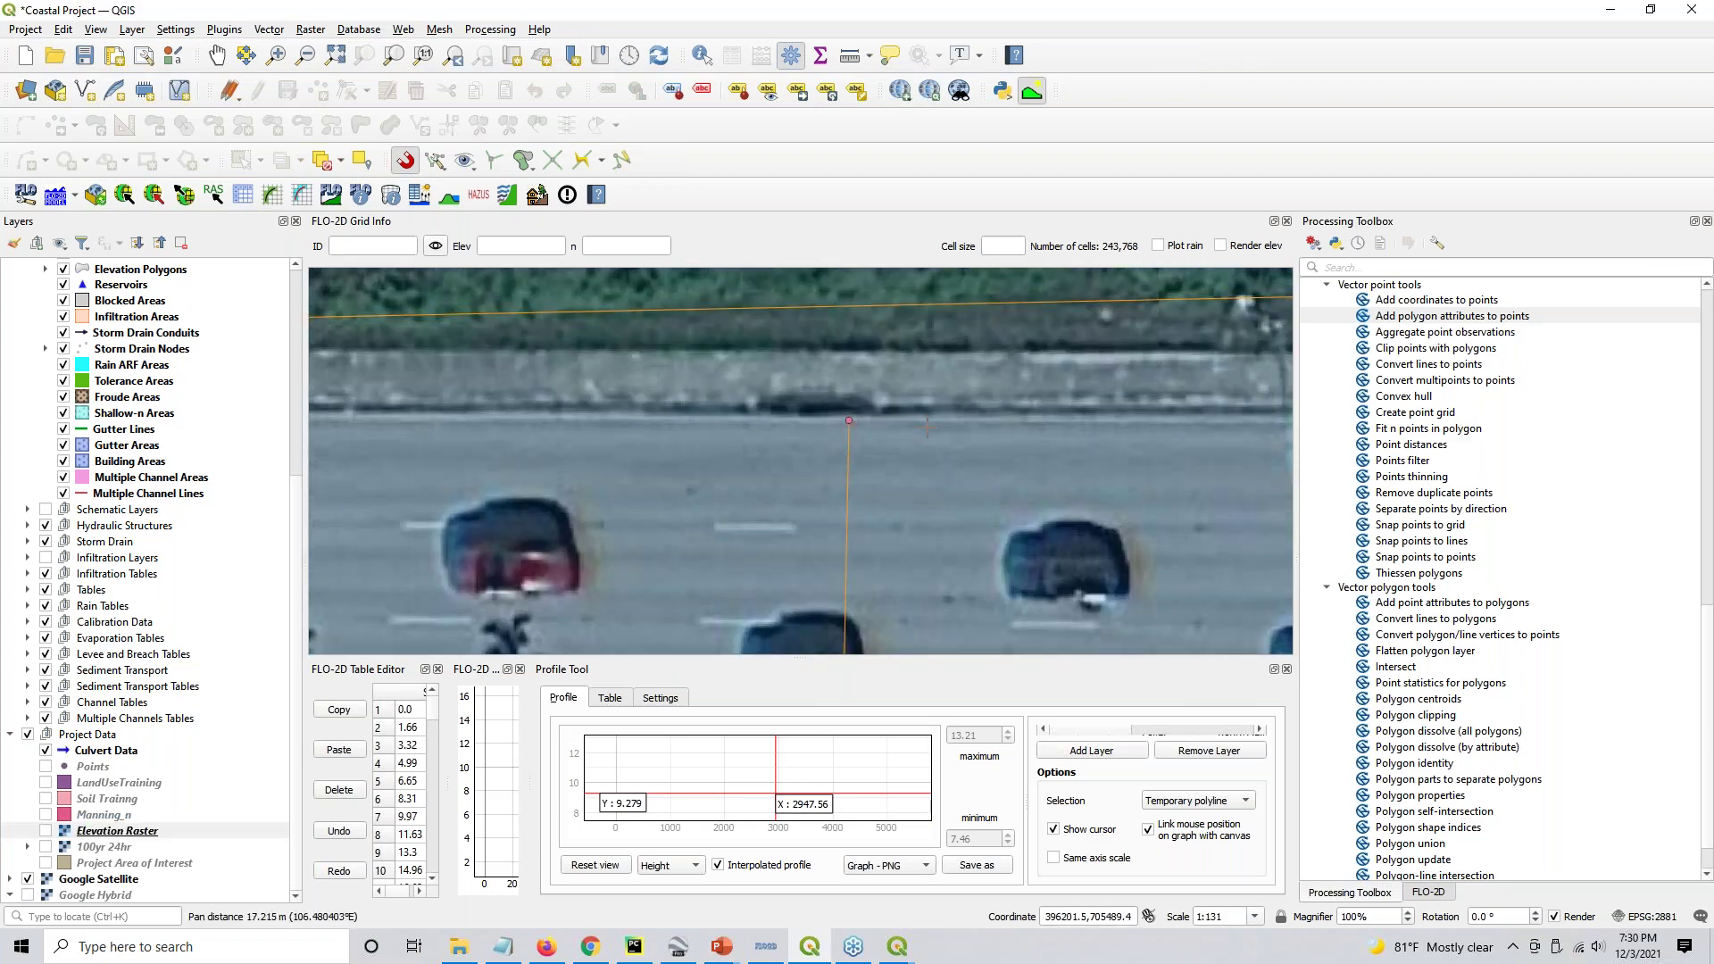
{"action": "scroll", "coordinate": [821, 393], "scroll_direction": "down", "scroll_amount": 1}
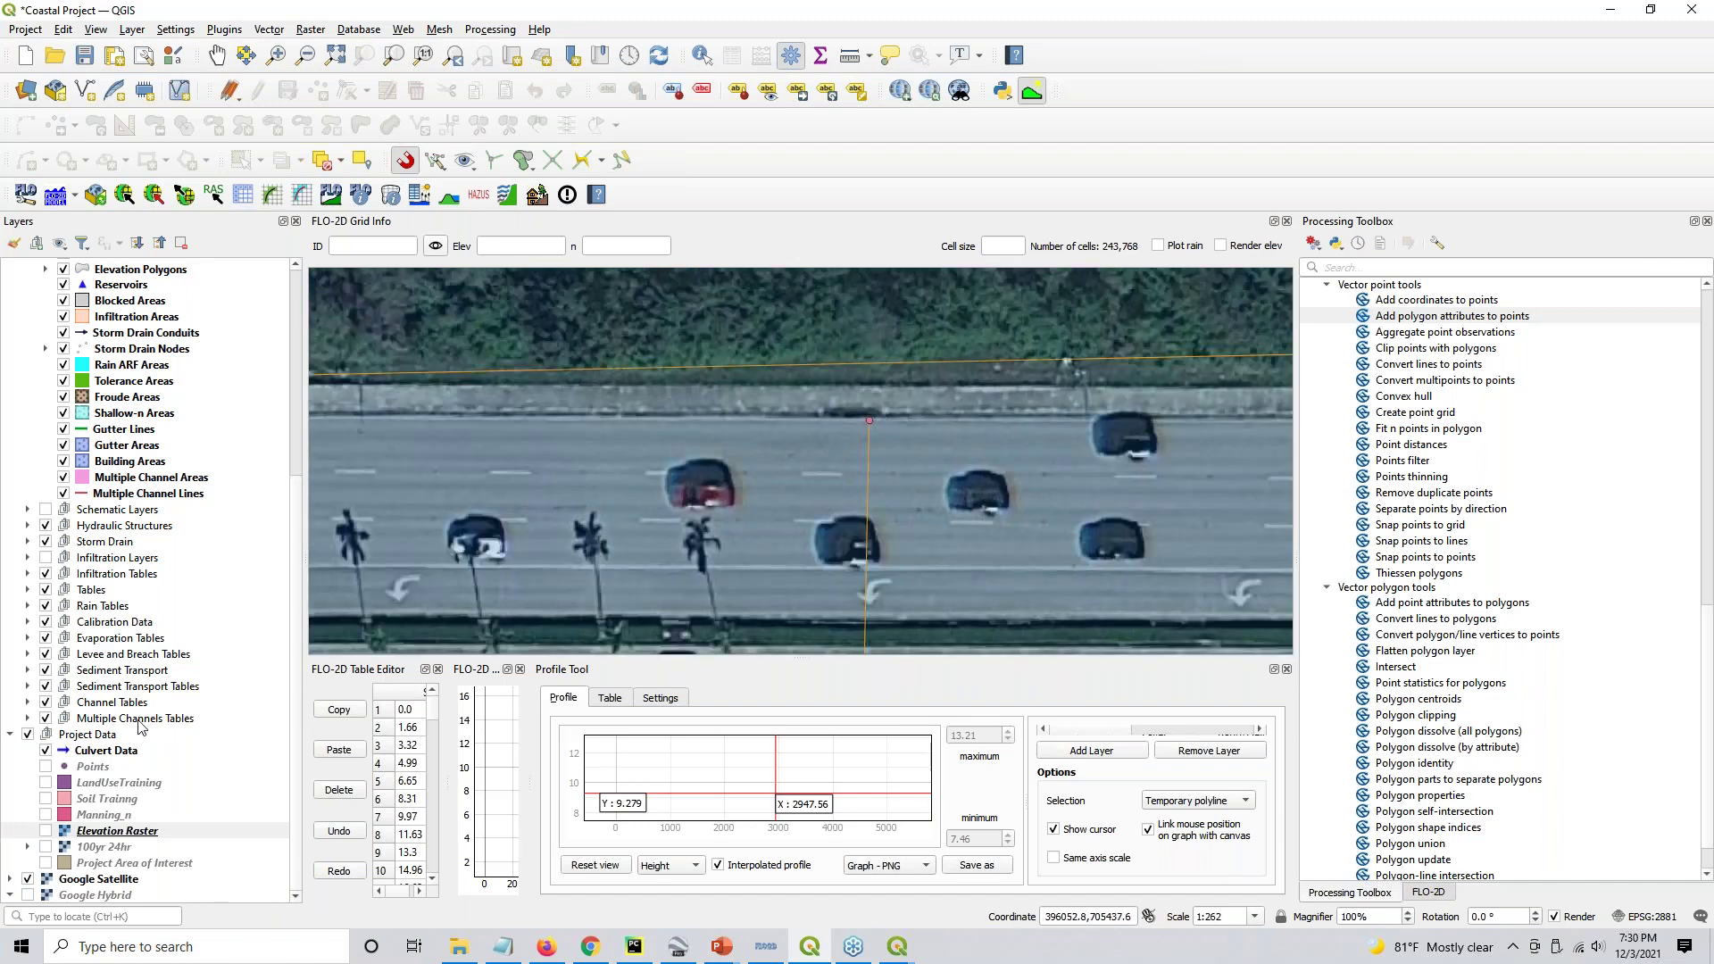
{"action": "left_click", "coordinate": [45, 831]}
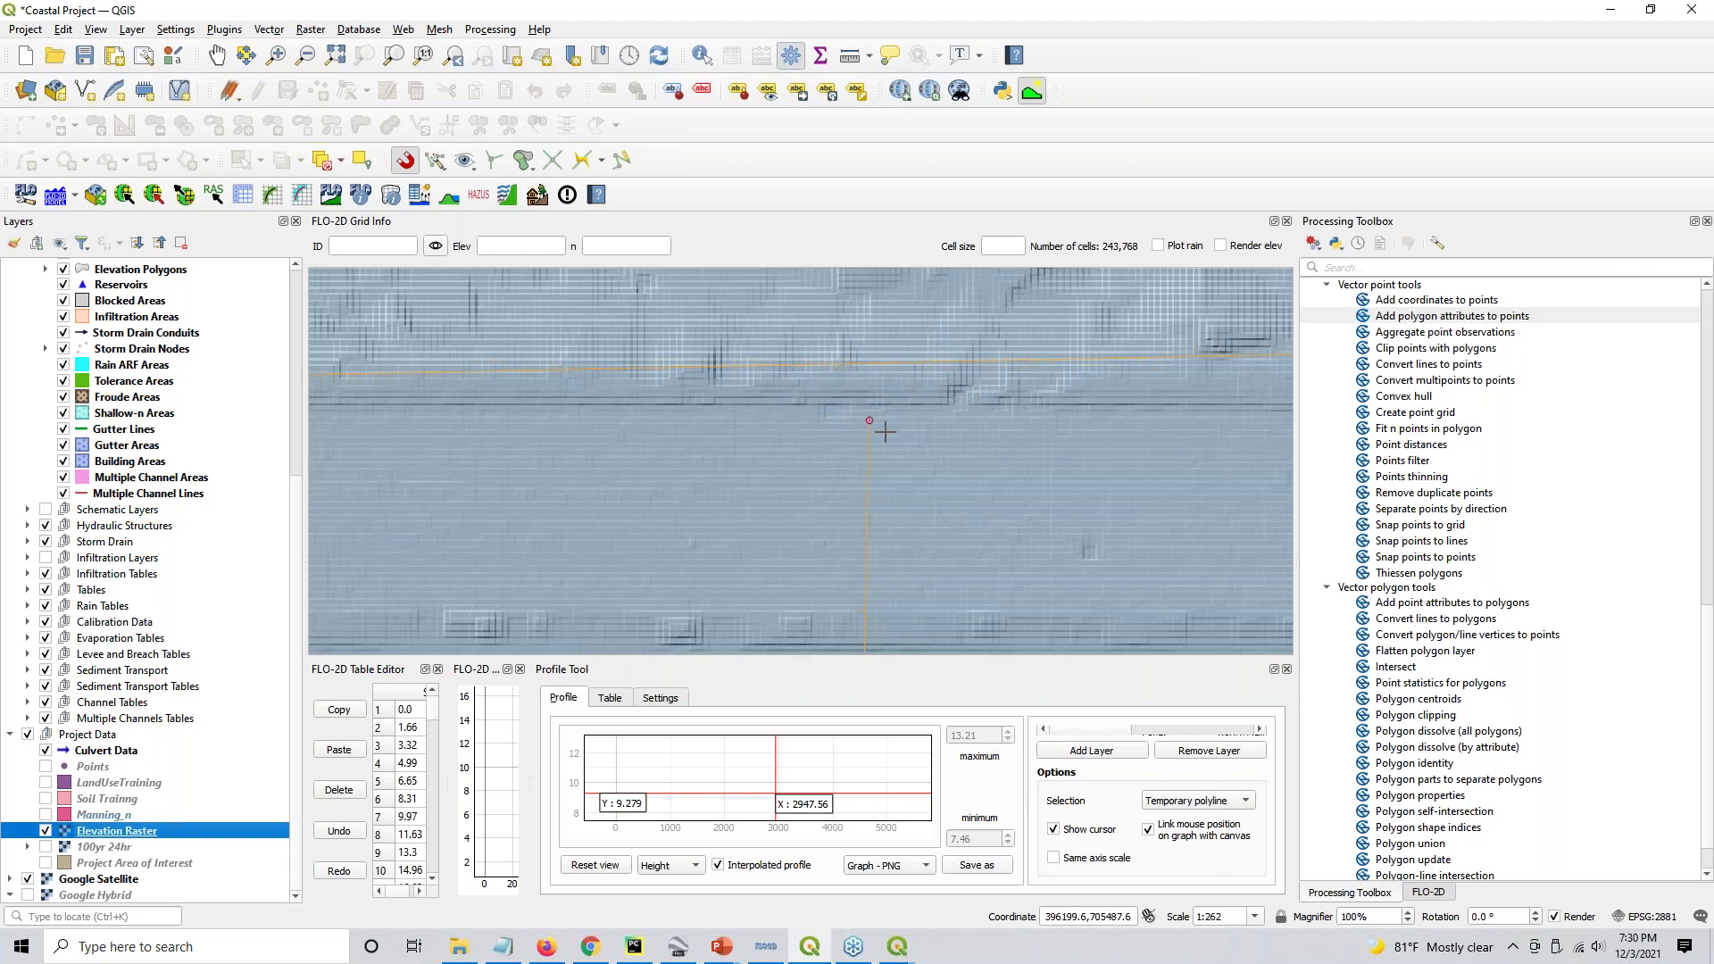
{"action": "scroll", "coordinate": [878, 596], "scroll_direction": "down", "scroll_amount": 1}
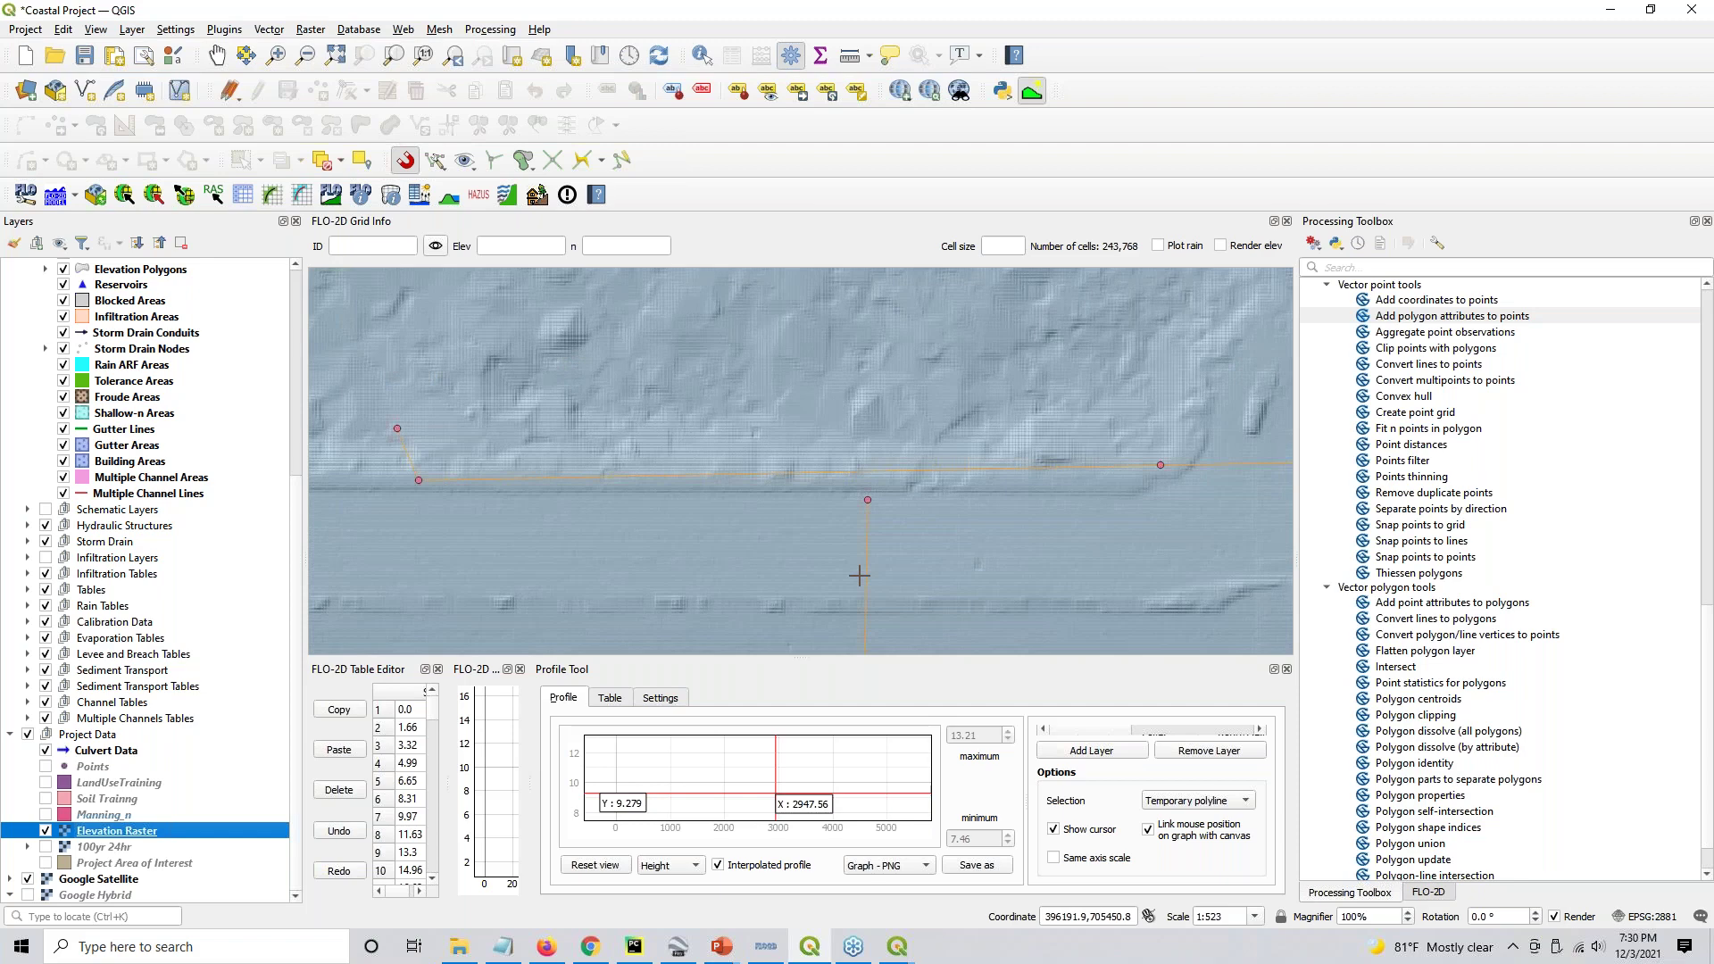
Plot a ground profile across the street at the drain line (about 3.87–10.50), then clear the line
{"action": "left_click", "coordinate": [809, 590]}
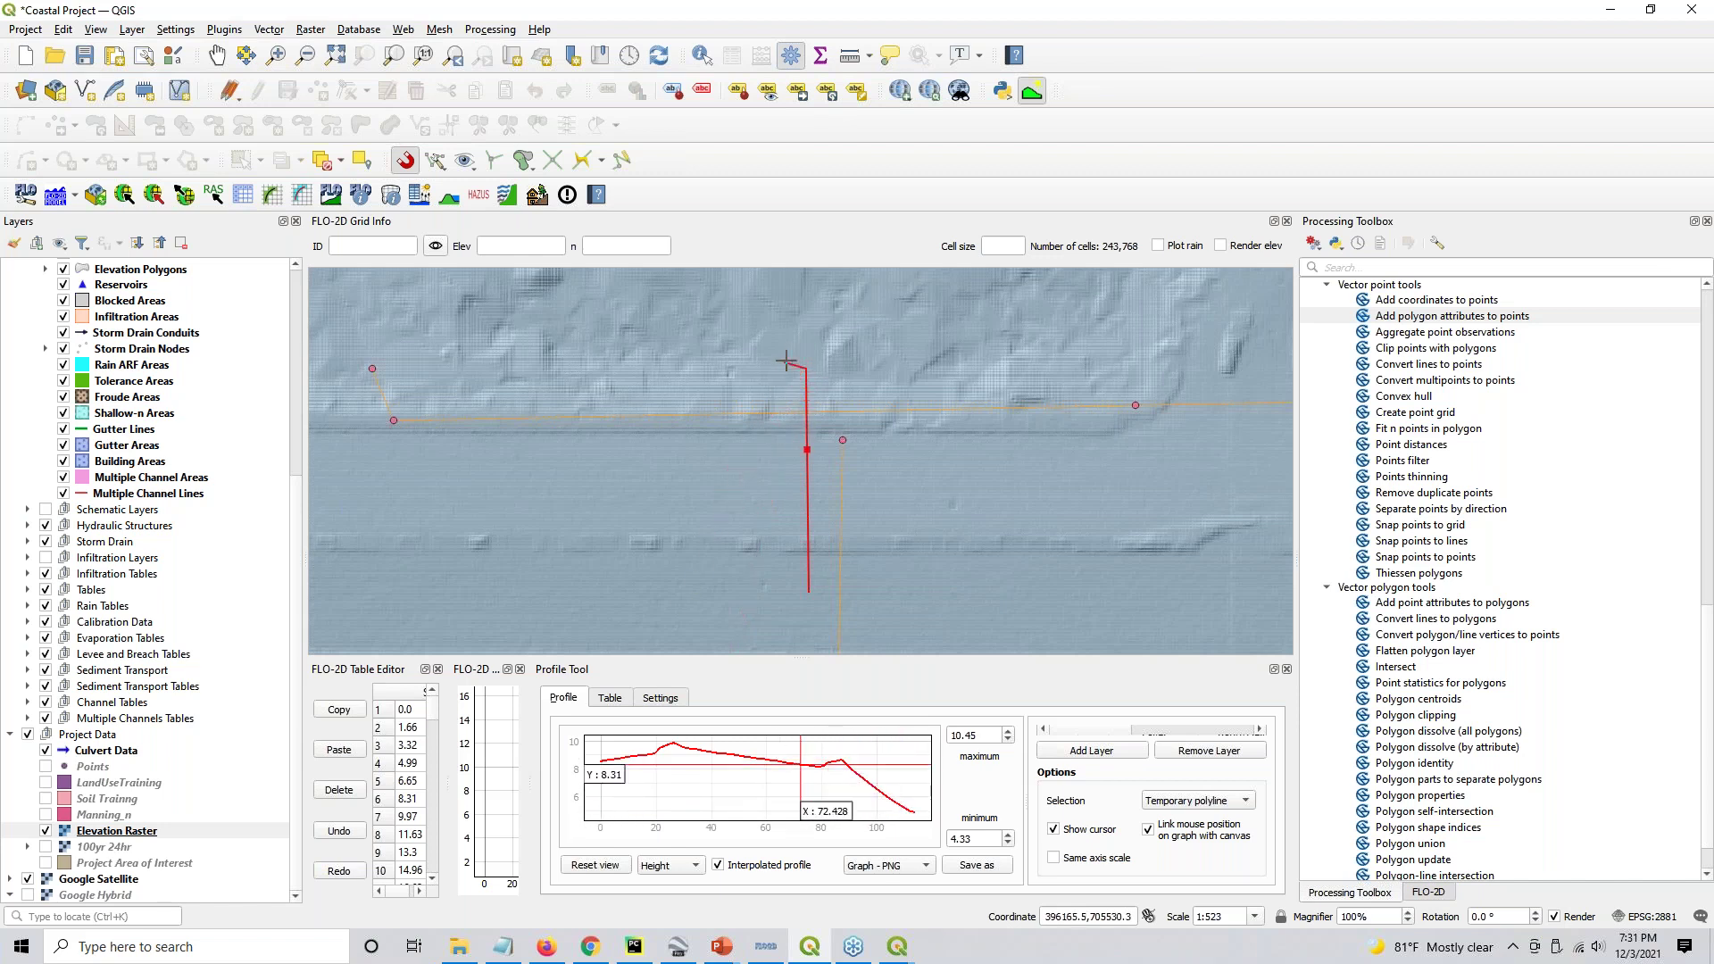
{"action": "left_click", "coordinate": [802, 313]}
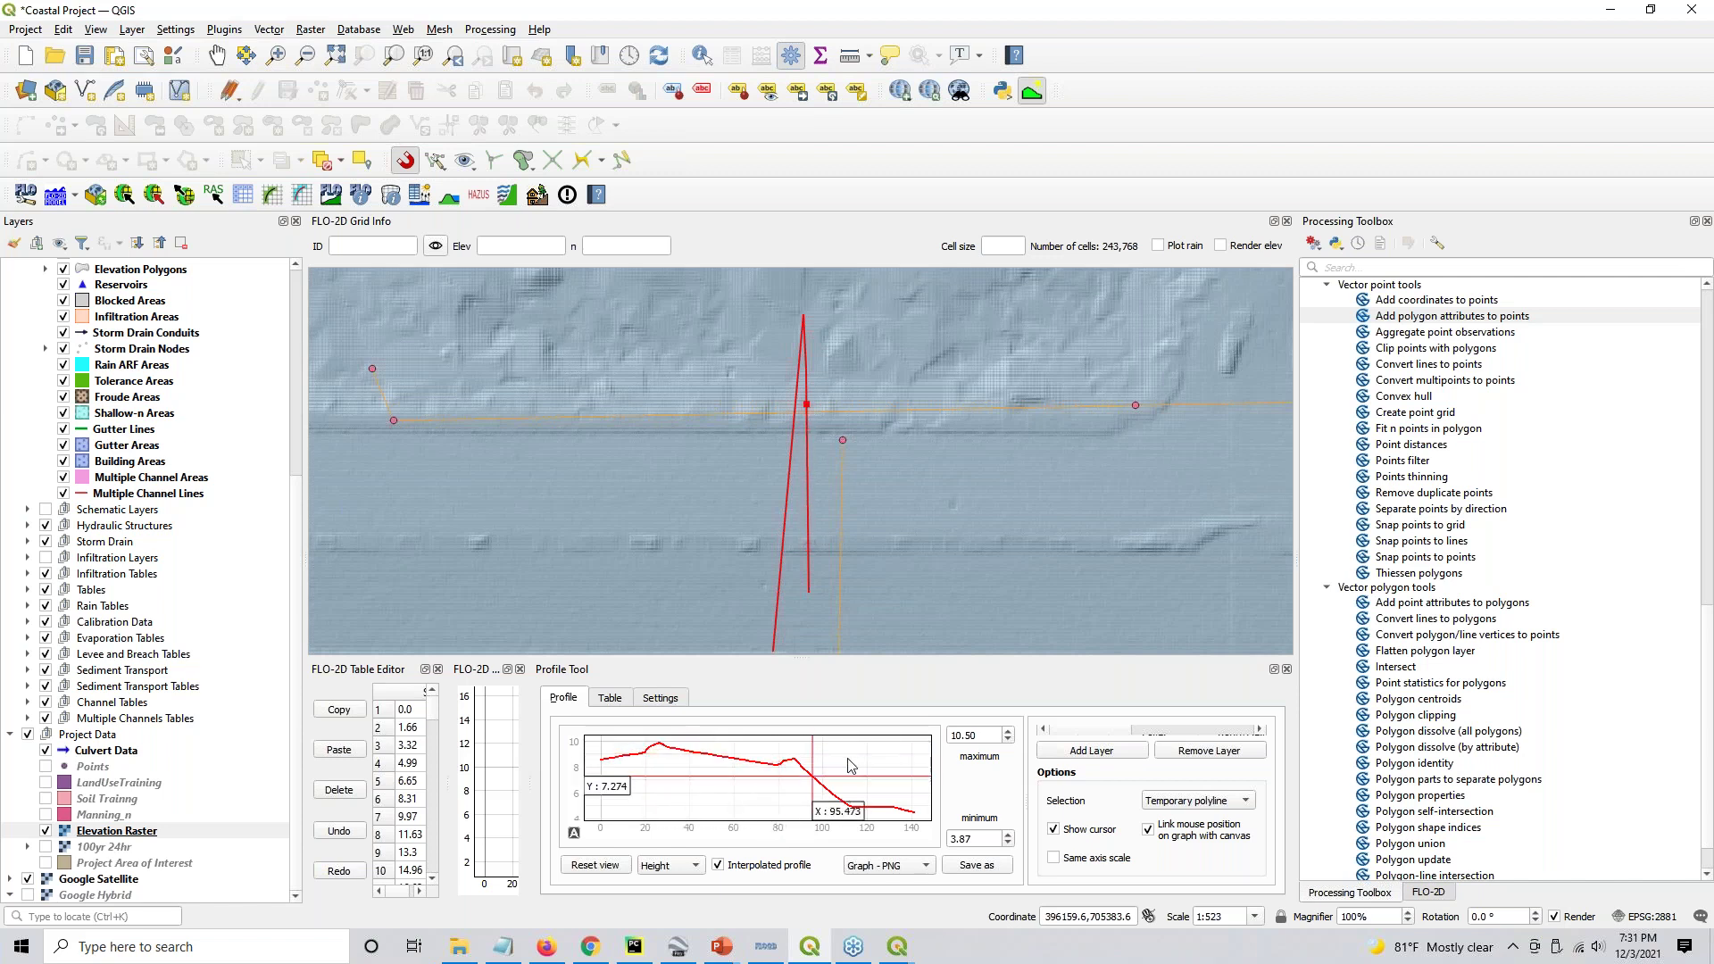
{"action": "right_click", "coordinate": [483, 504]}
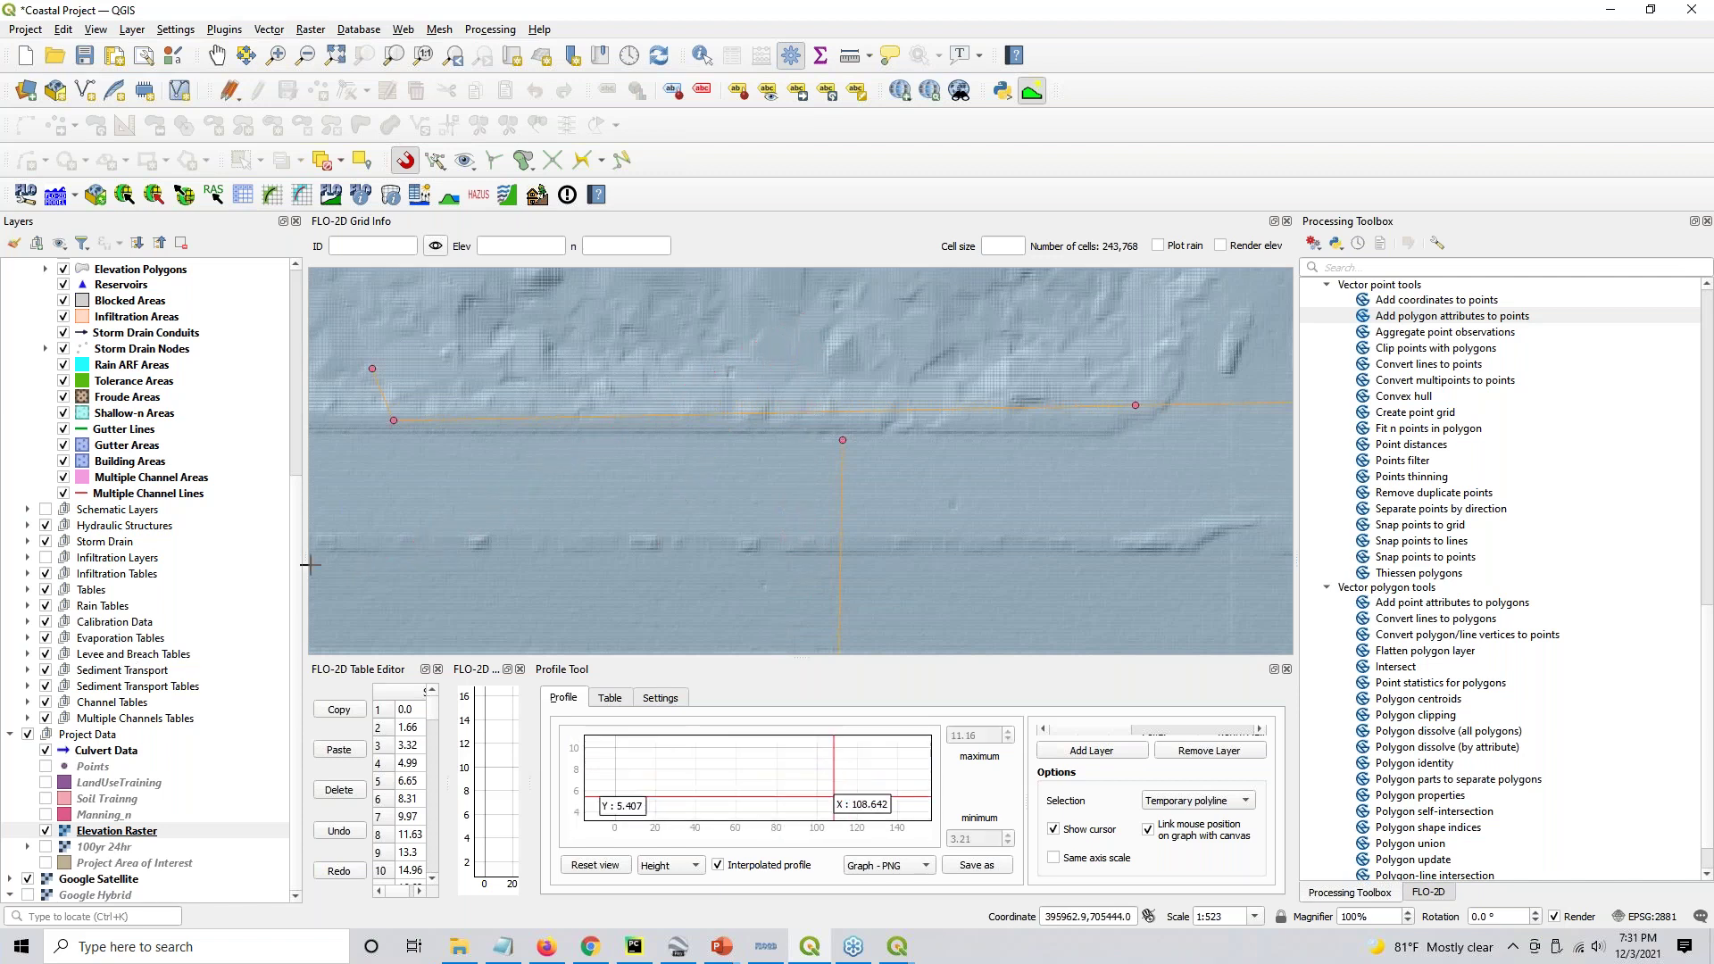
Turn on the Schematic Layers grid and frame the drain line and its junctions, including culvert CU10
{"action": "left_click", "coordinate": [45, 510]}
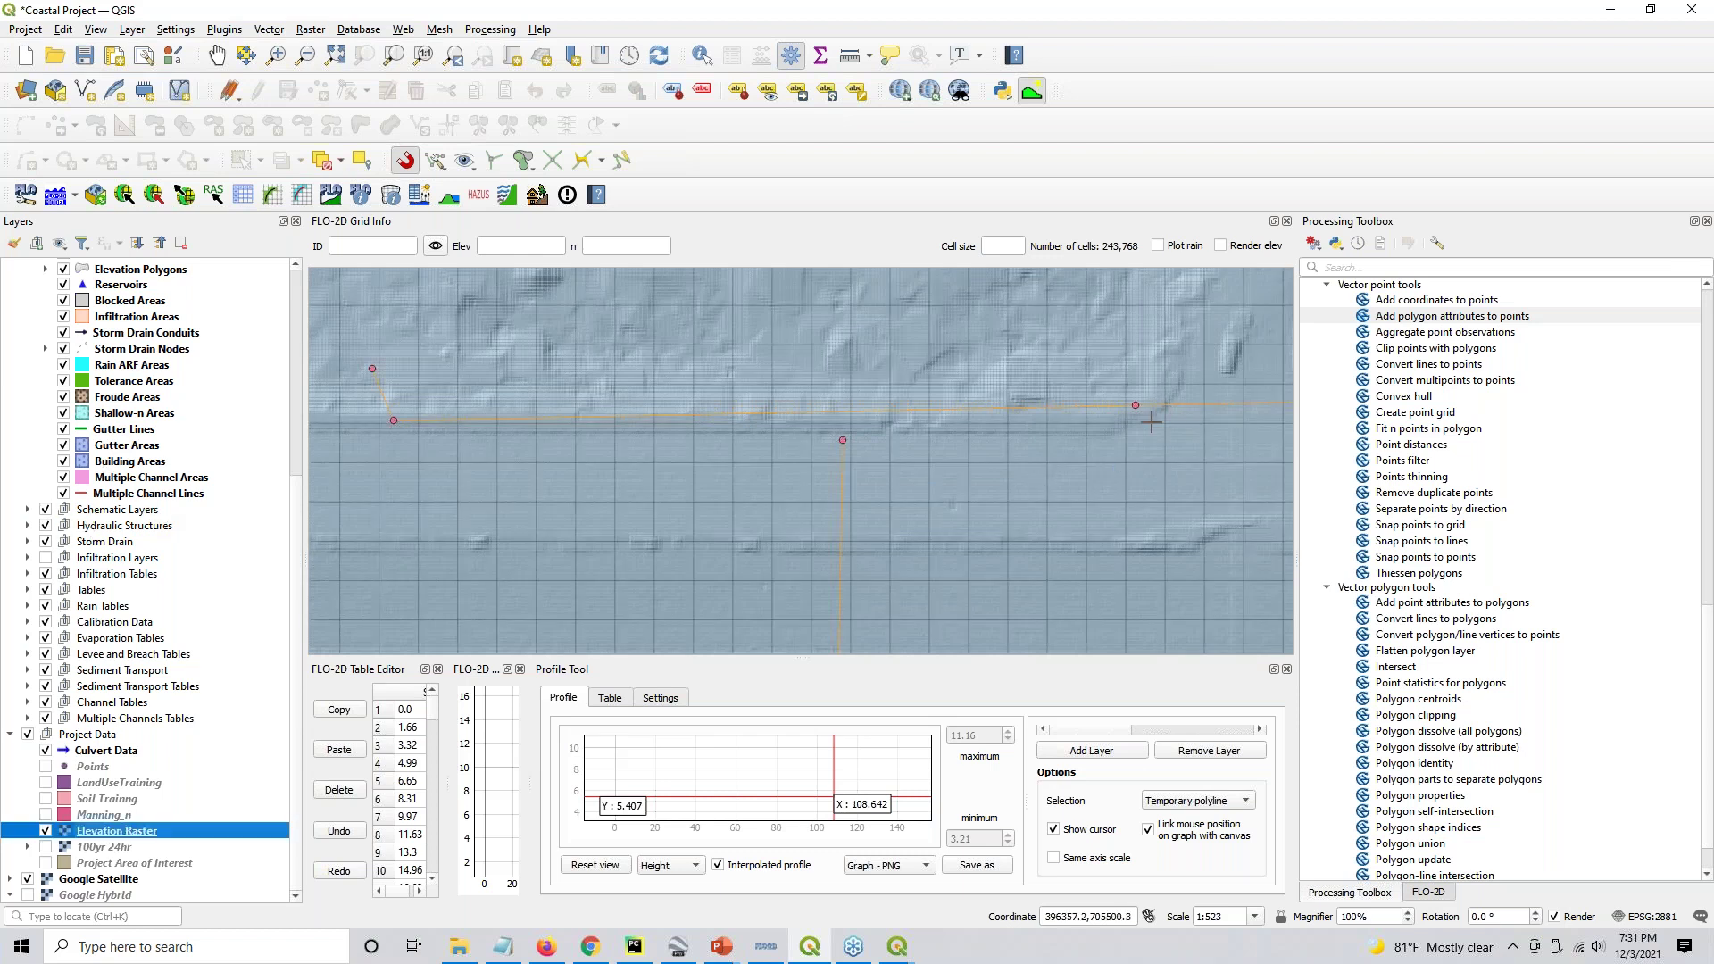
{"action": "scroll", "coordinate": [838, 439], "scroll_direction": "up", "scroll_amount": 1}
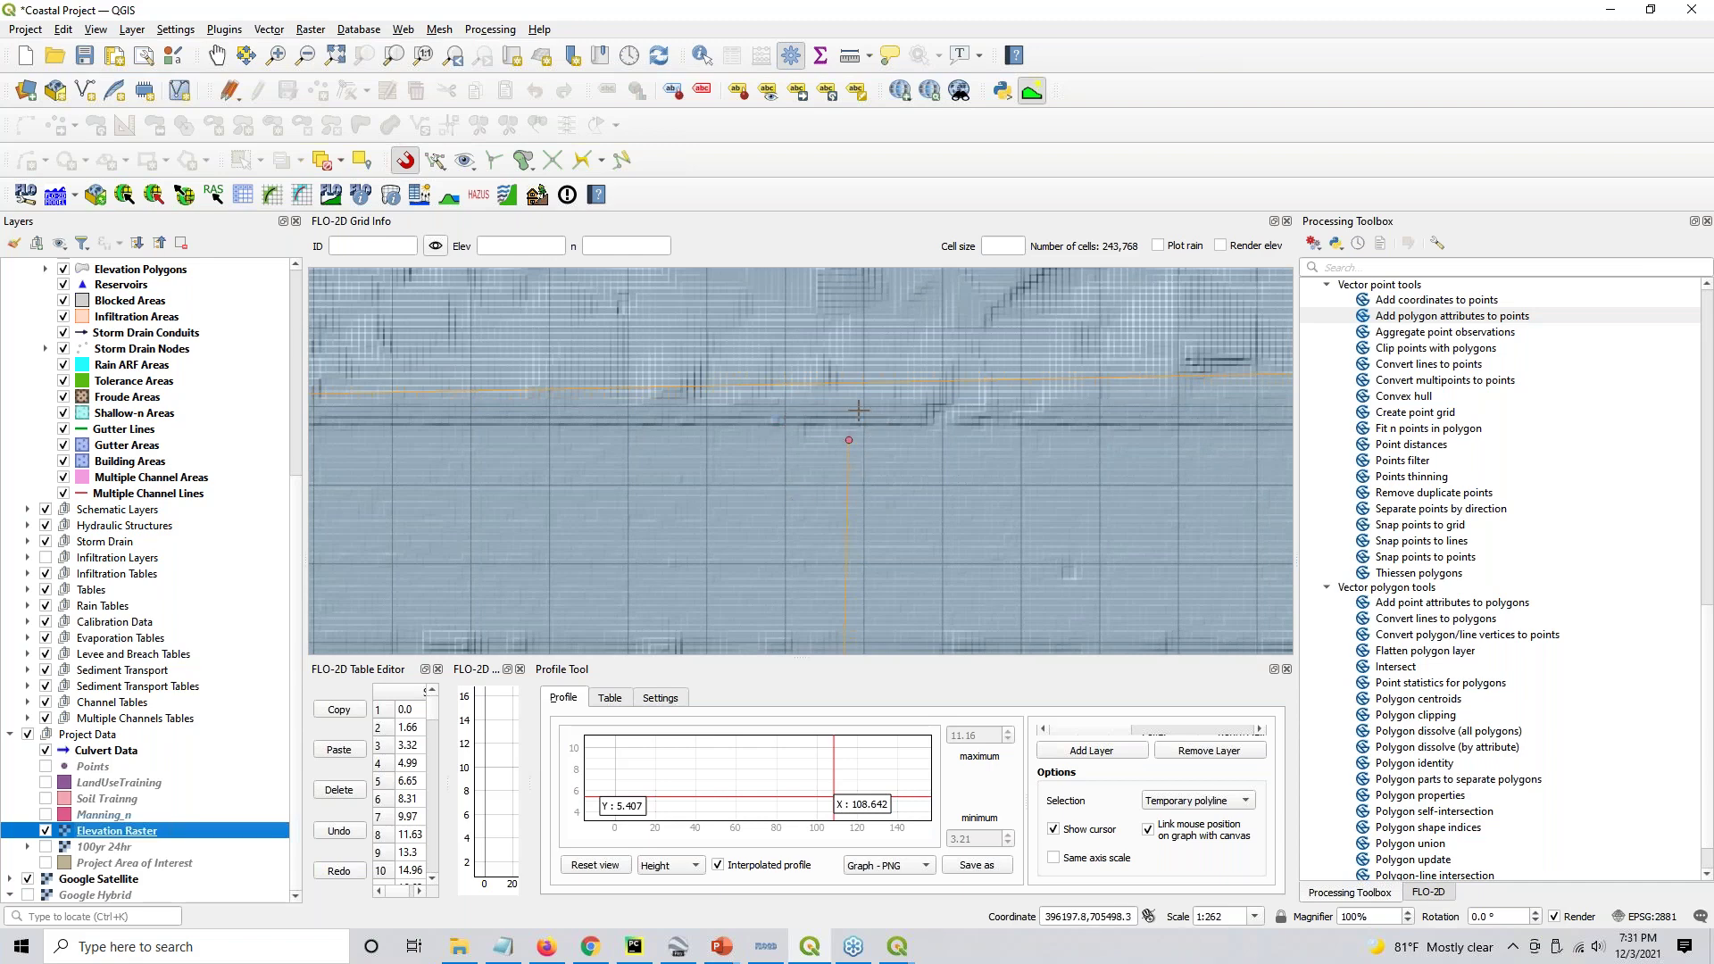
{"action": "scroll", "coordinate": [851, 450], "scroll_direction": "down", "scroll_amount": 2}
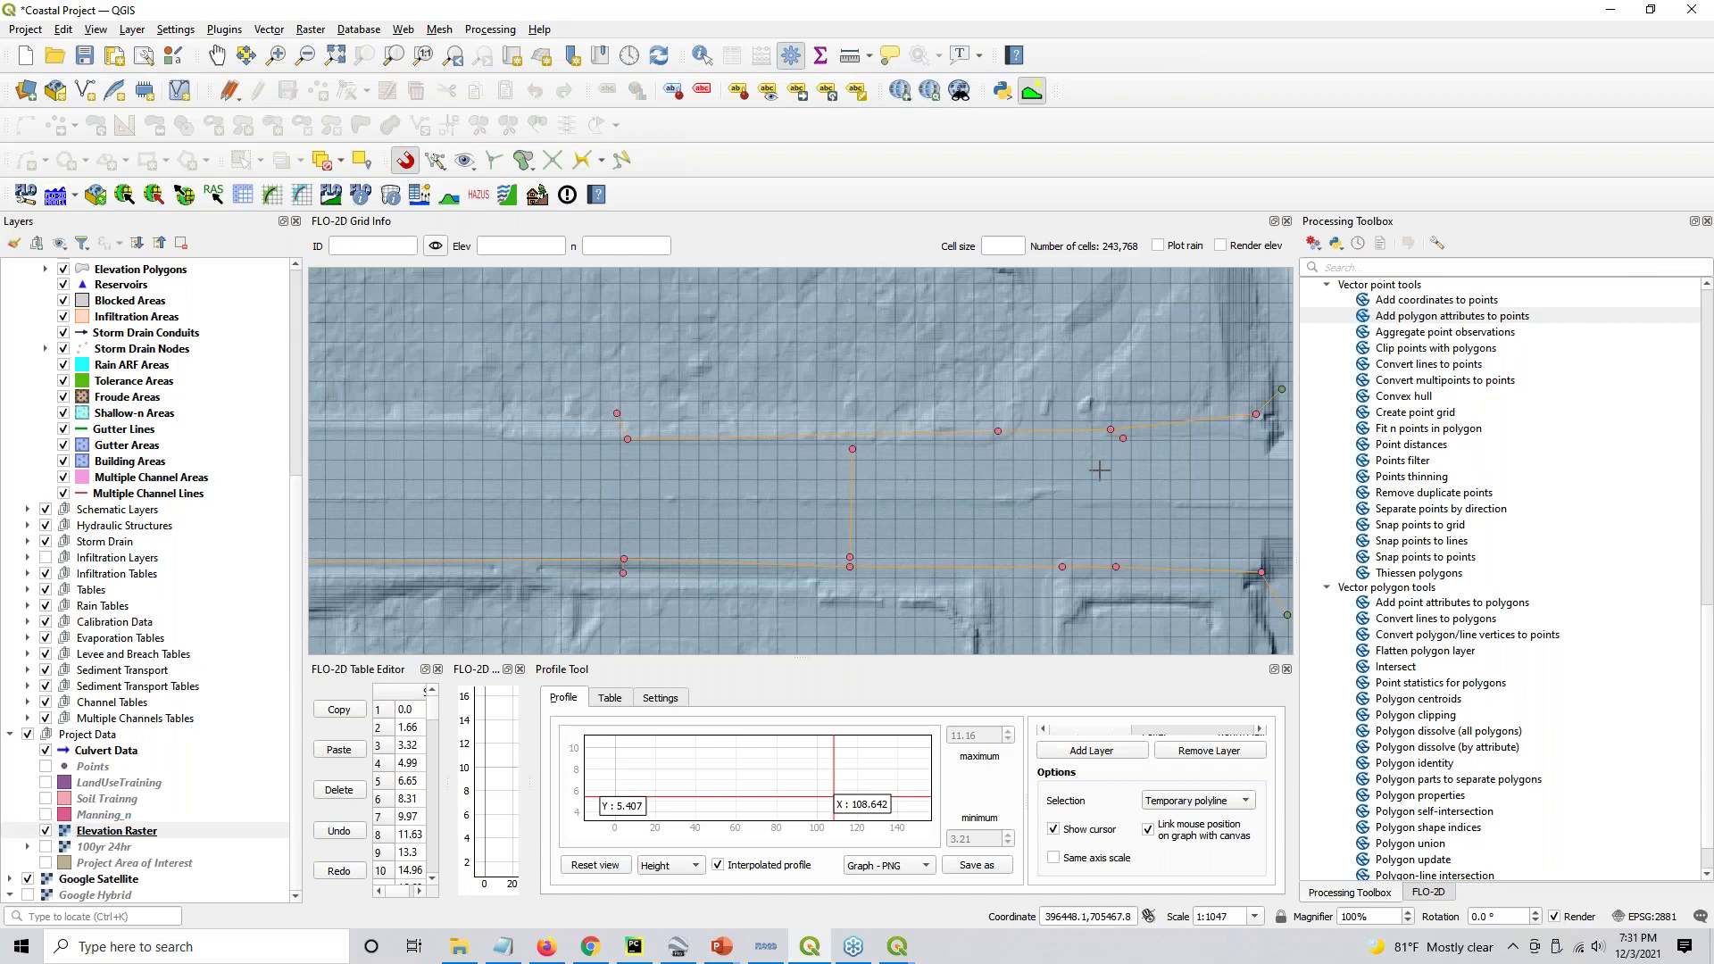
{"action": "left_click_drag", "start_coordinate": [1100, 470], "coordinate": [731, 458]}
{"action": "left_click_drag", "start_coordinate": [1159, 461], "coordinate": [693, 462]}
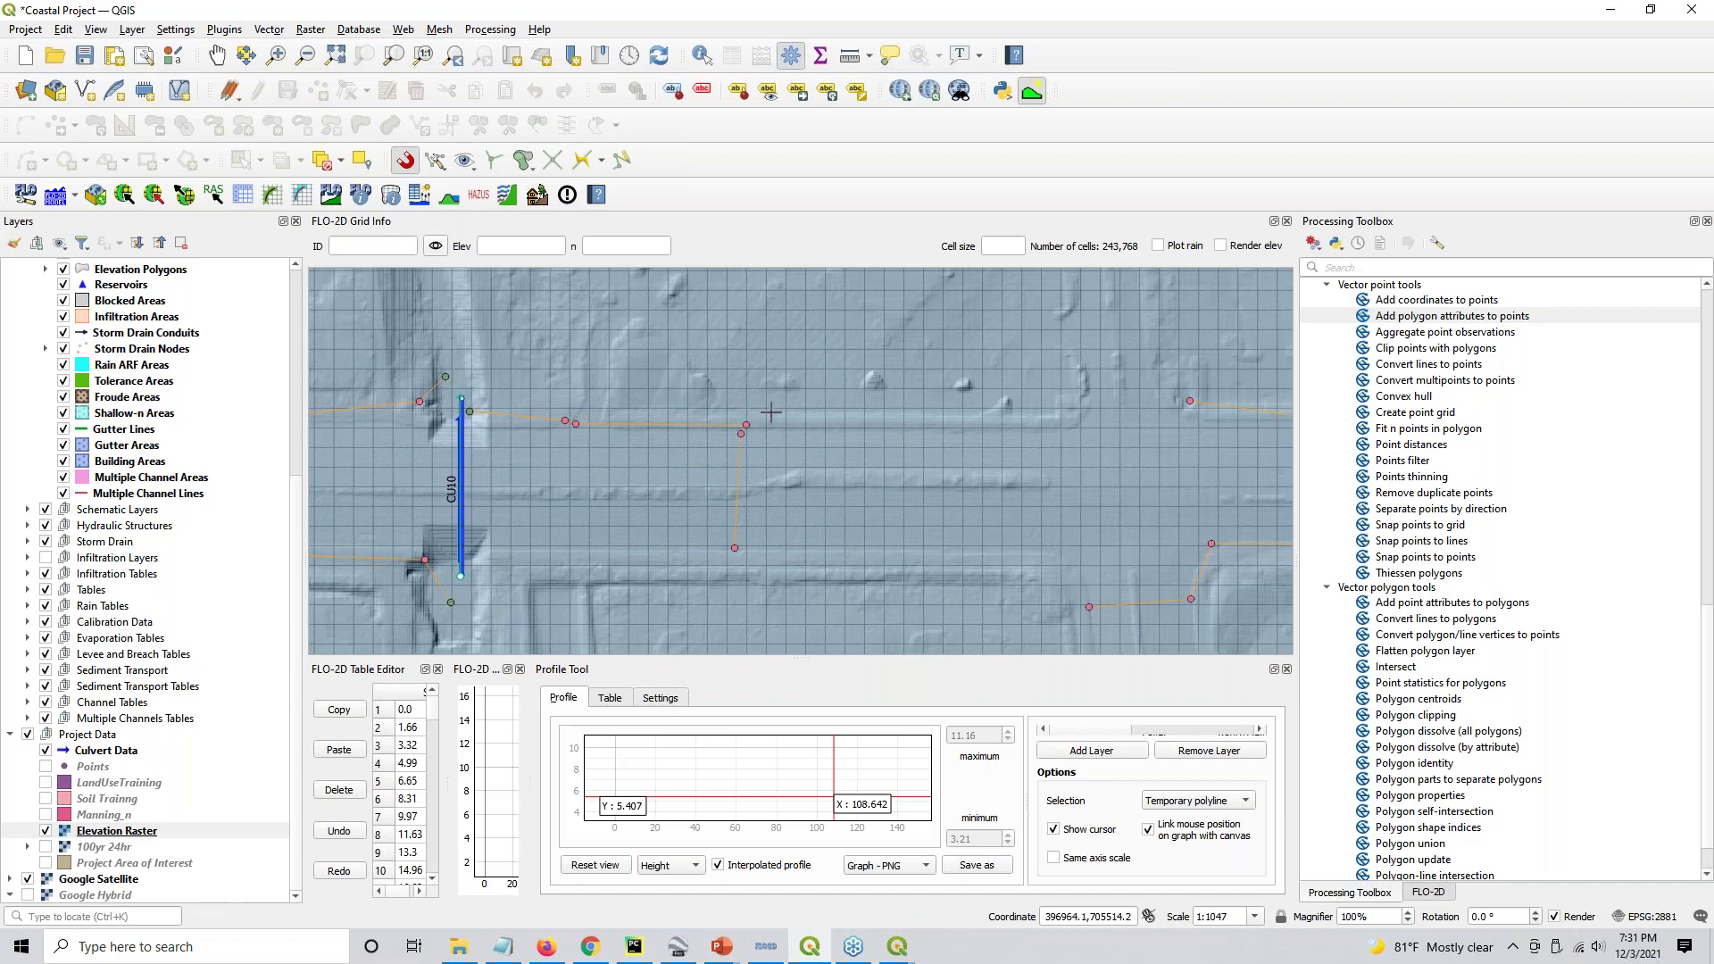
{"action": "left_click_drag", "start_coordinate": [1071, 439], "coordinate": [545, 458]}
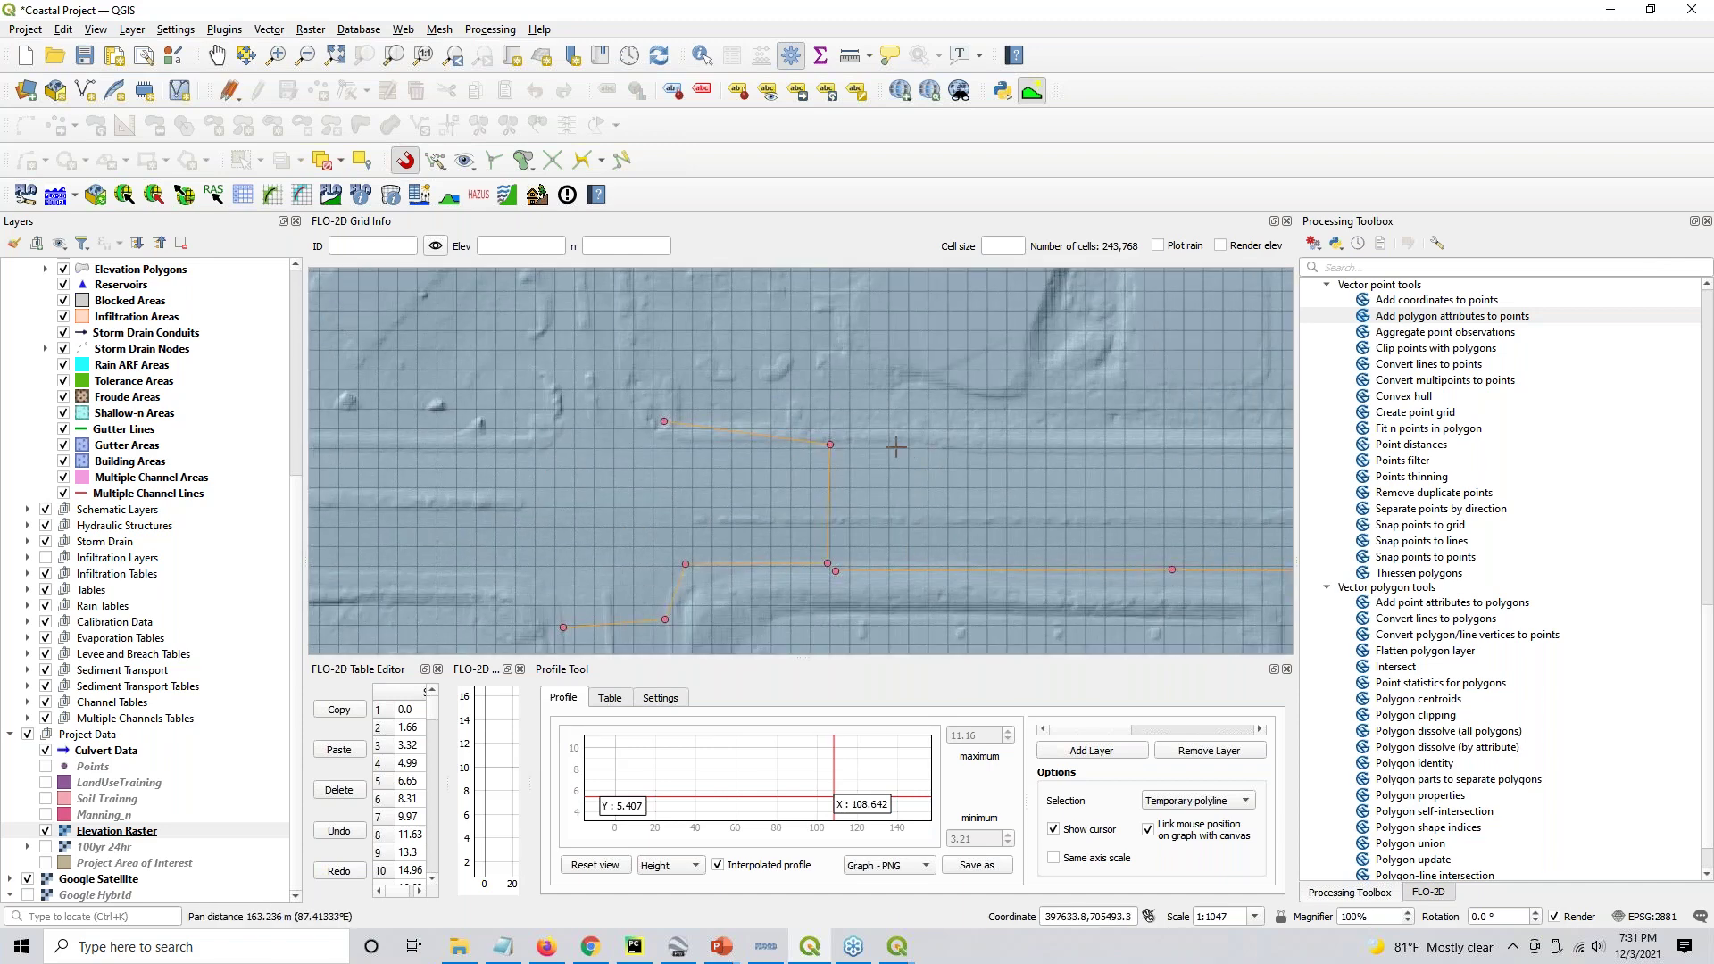
{"action": "scroll", "coordinate": [836, 439], "scroll_direction": "up", "scroll_amount": 1}
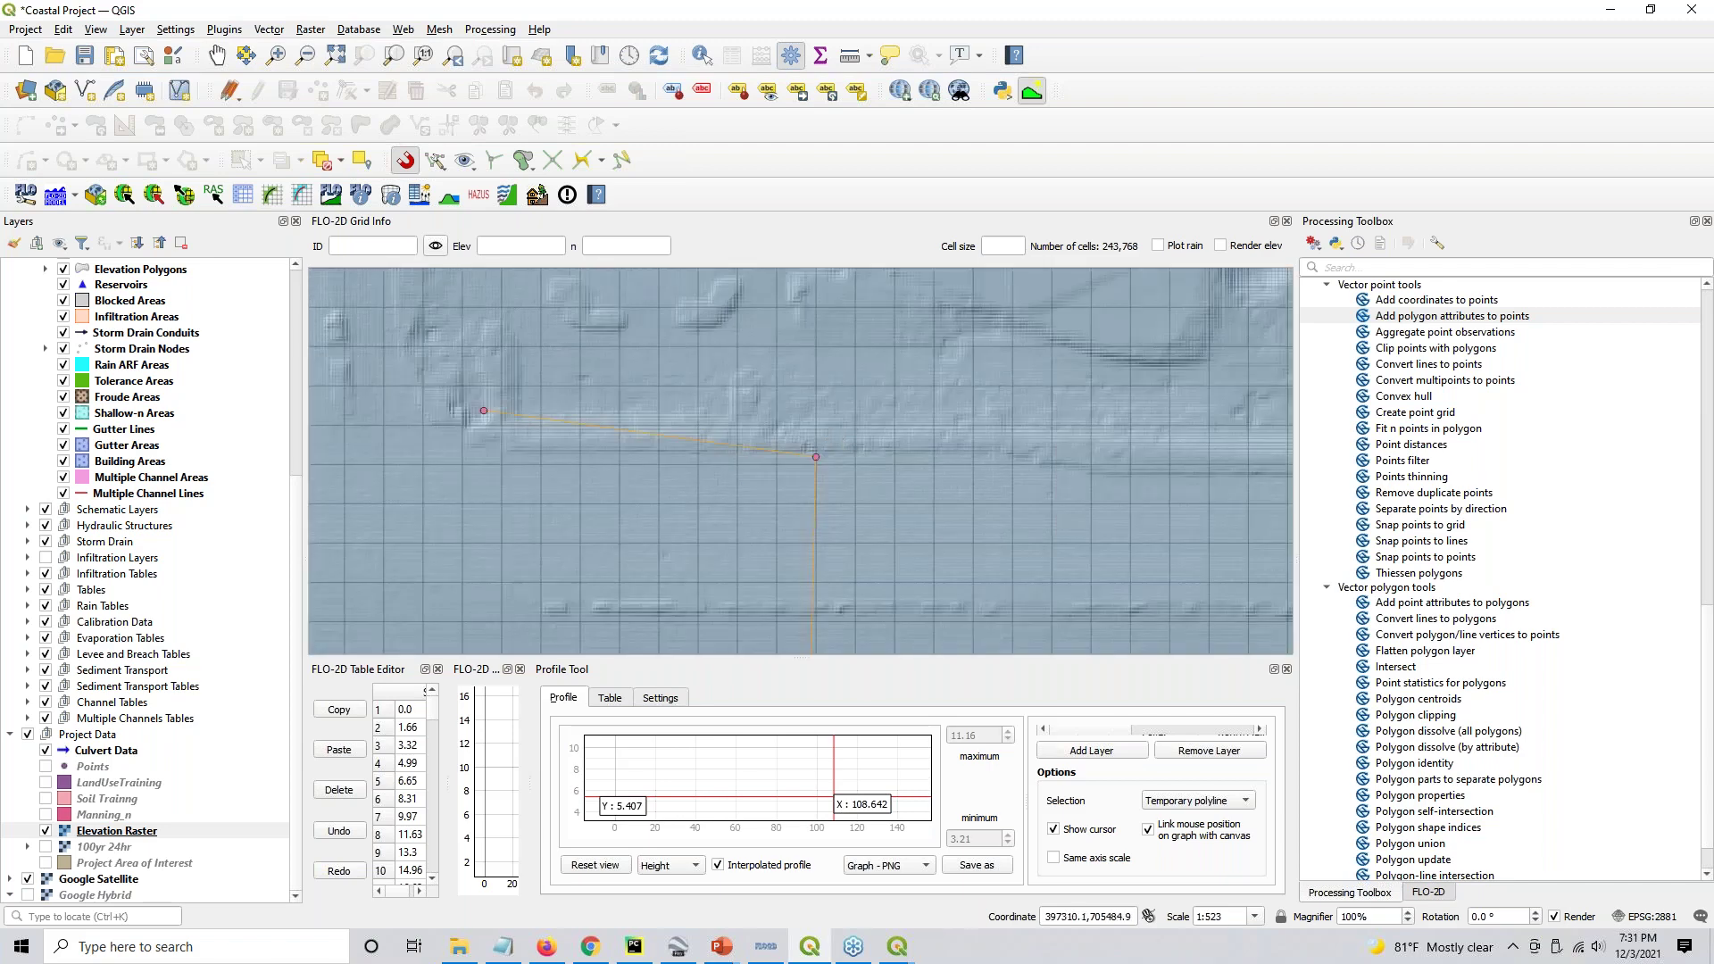
{"action": "scroll", "coordinate": [105, 488], "scroll_direction": "up", "scroll_amount": 7}
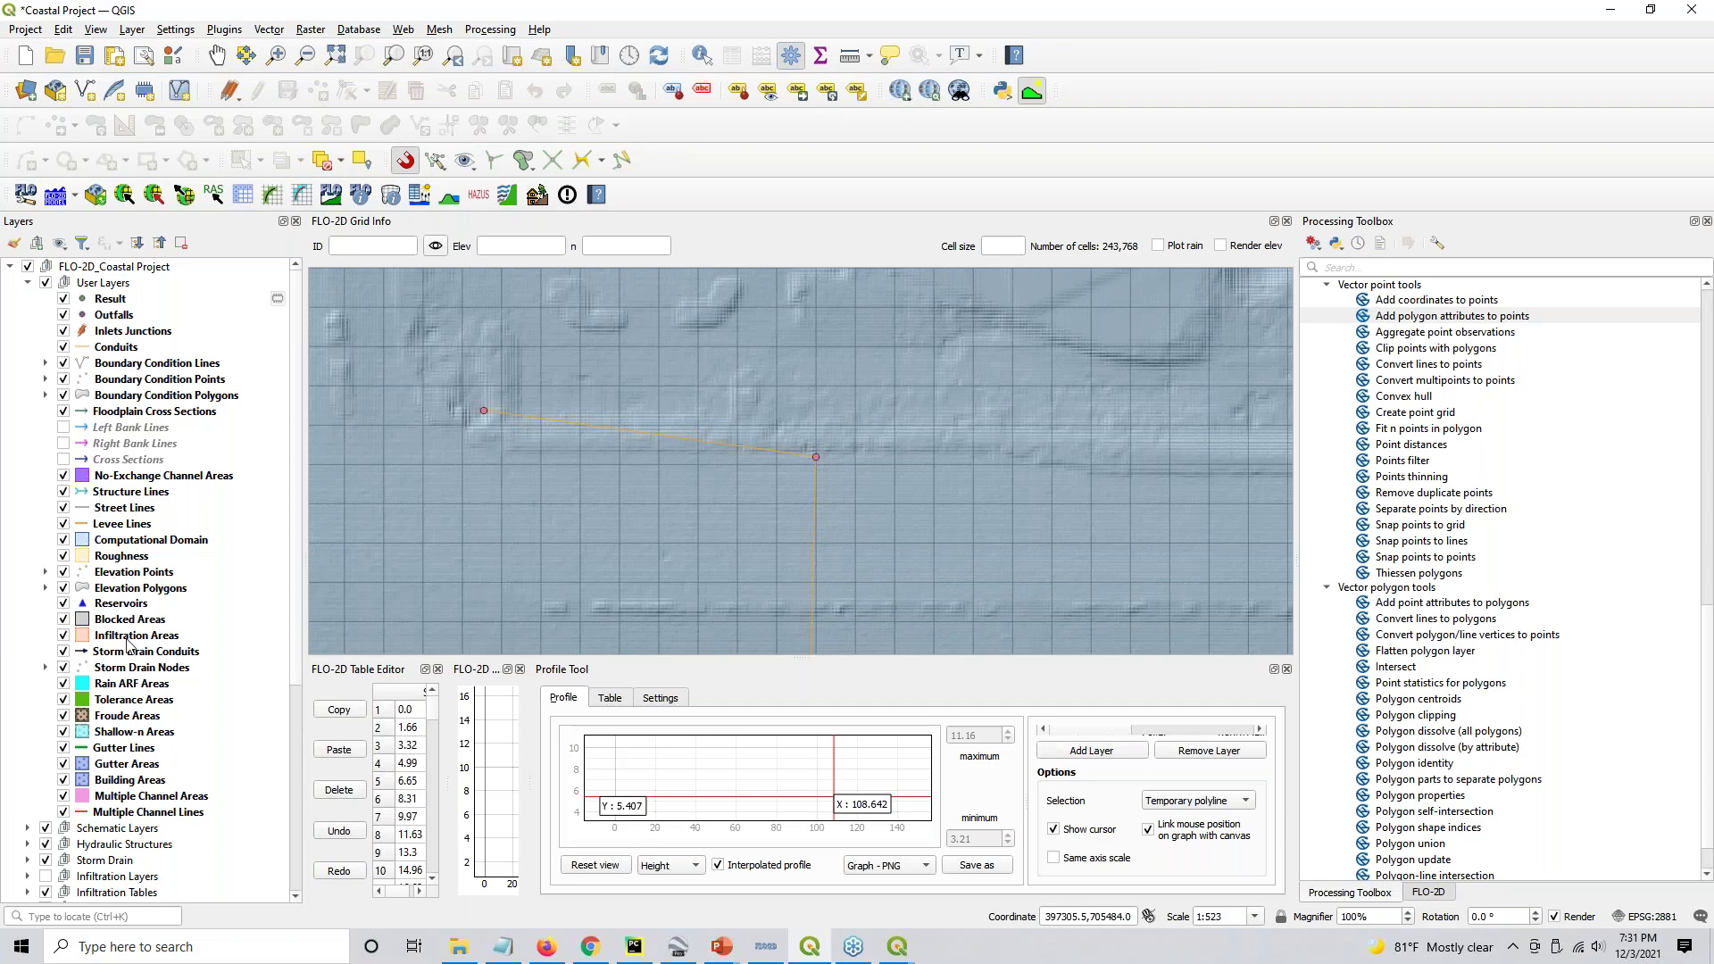
Activate Storm Drain Nodes and hide Result and Outfalls, keeping Inlets Junctions visible
{"action": "left_click", "coordinate": [118, 671]}
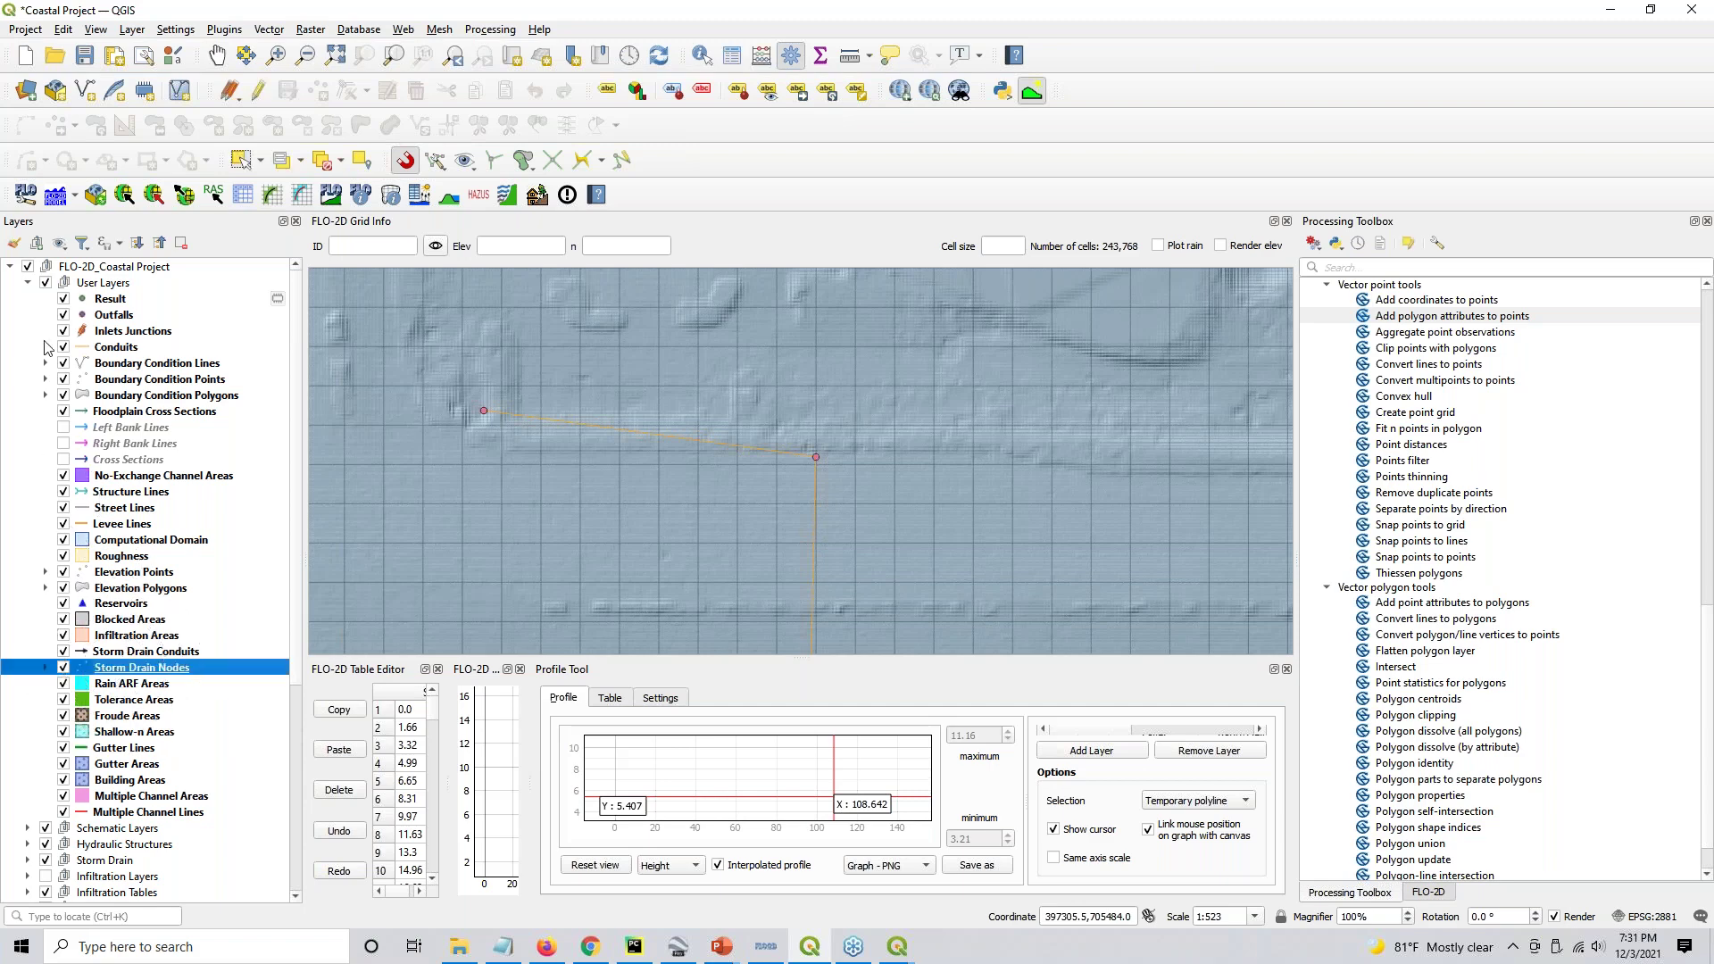
{"action": "left_click", "coordinate": [64, 298]}
{"action": "left_click", "coordinate": [64, 314]}
{"action": "left_click", "coordinate": [64, 330]}
{"action": "left_click", "coordinate": [63, 330]}
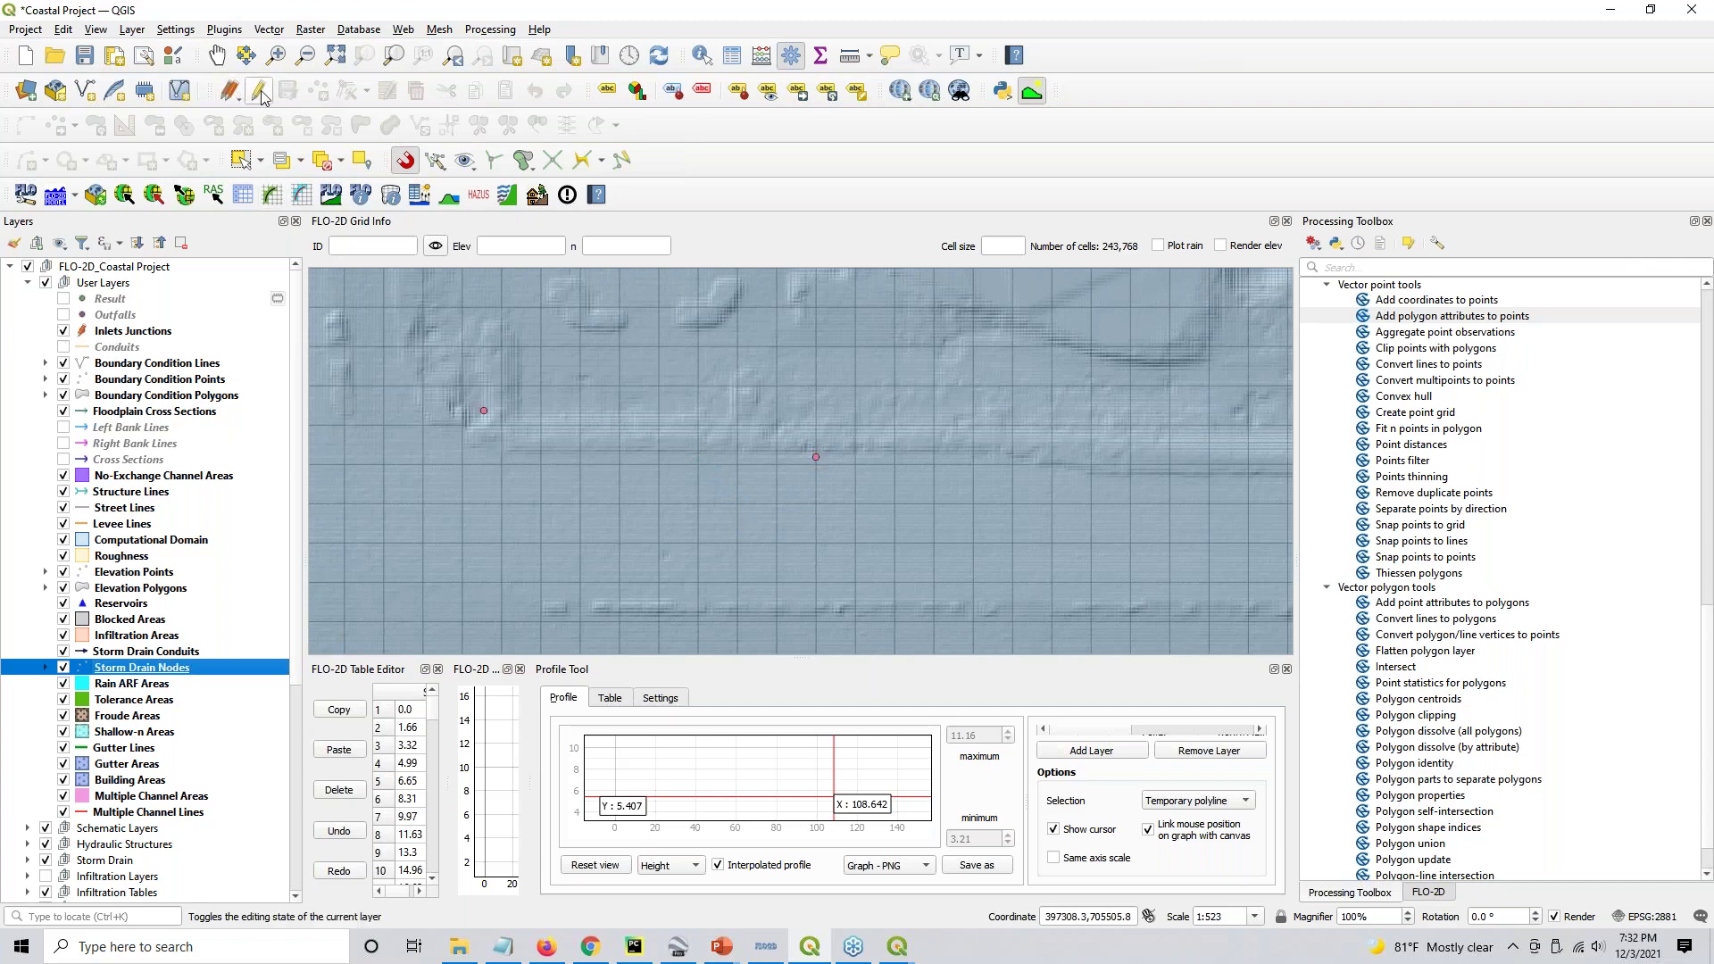
Query grid cell 68586 beside the junction: elevation 8.4287, Manning's n 0.03
{"action": "left_click", "coordinate": [392, 200]}
{"action": "left_click", "coordinate": [806, 457]}
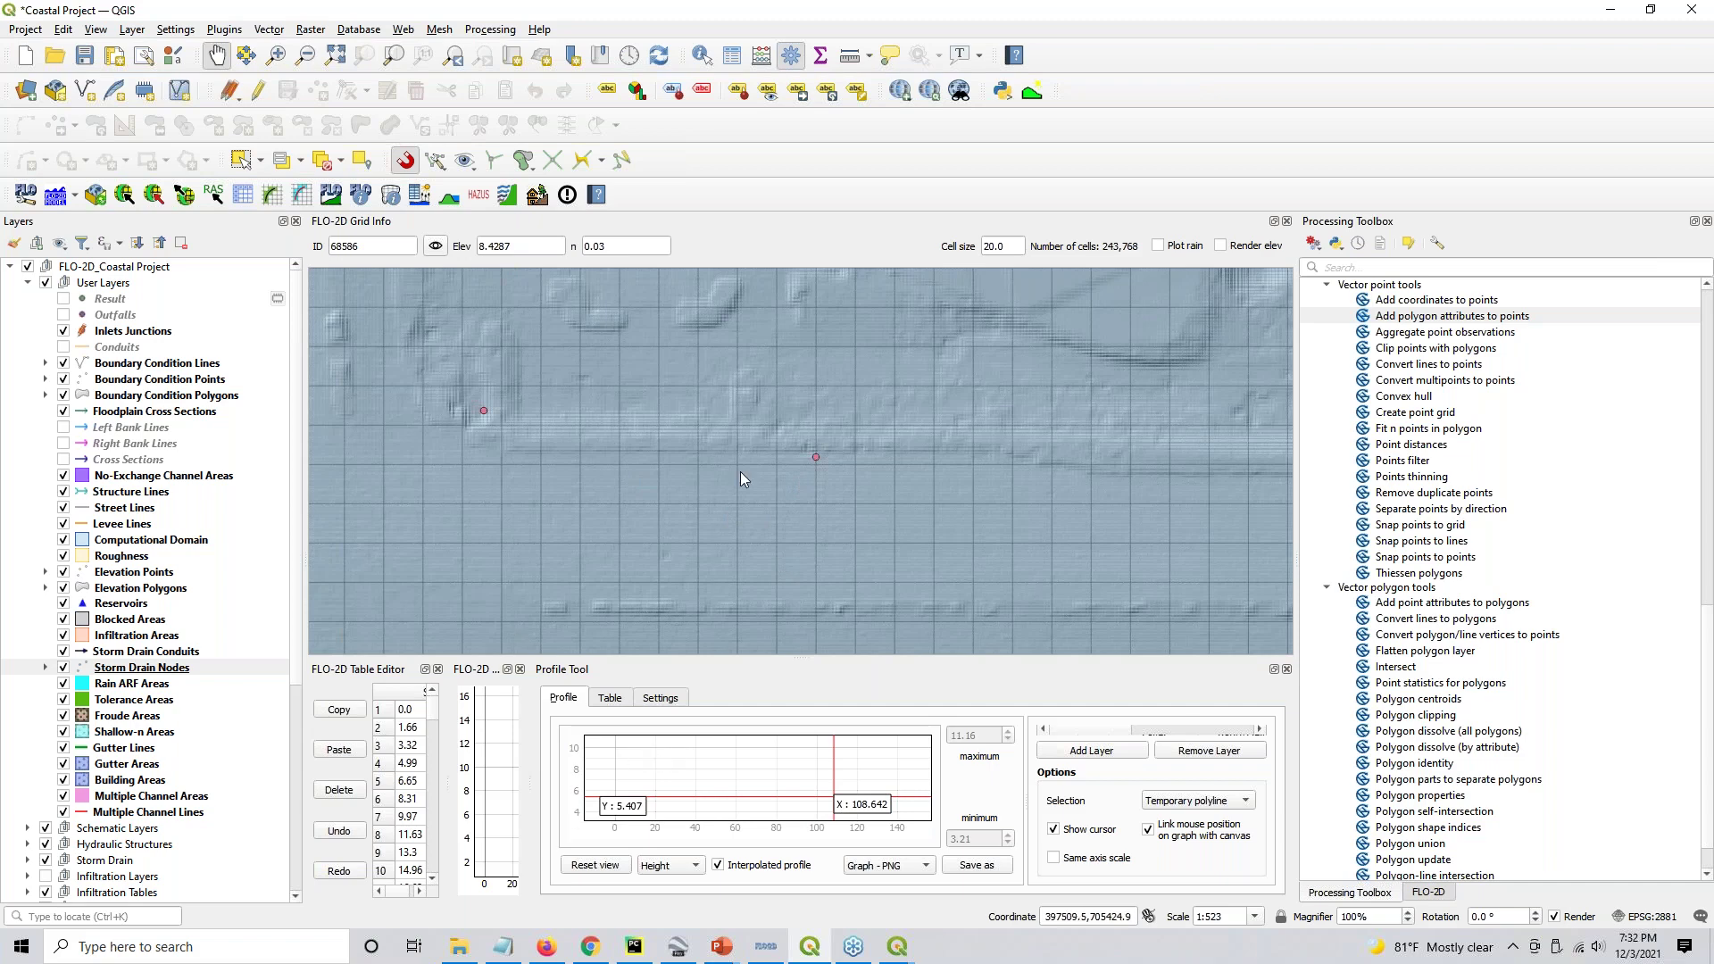
{"action": "scroll", "coordinate": [105, 816], "scroll_direction": "down", "scroll_amount": 7}
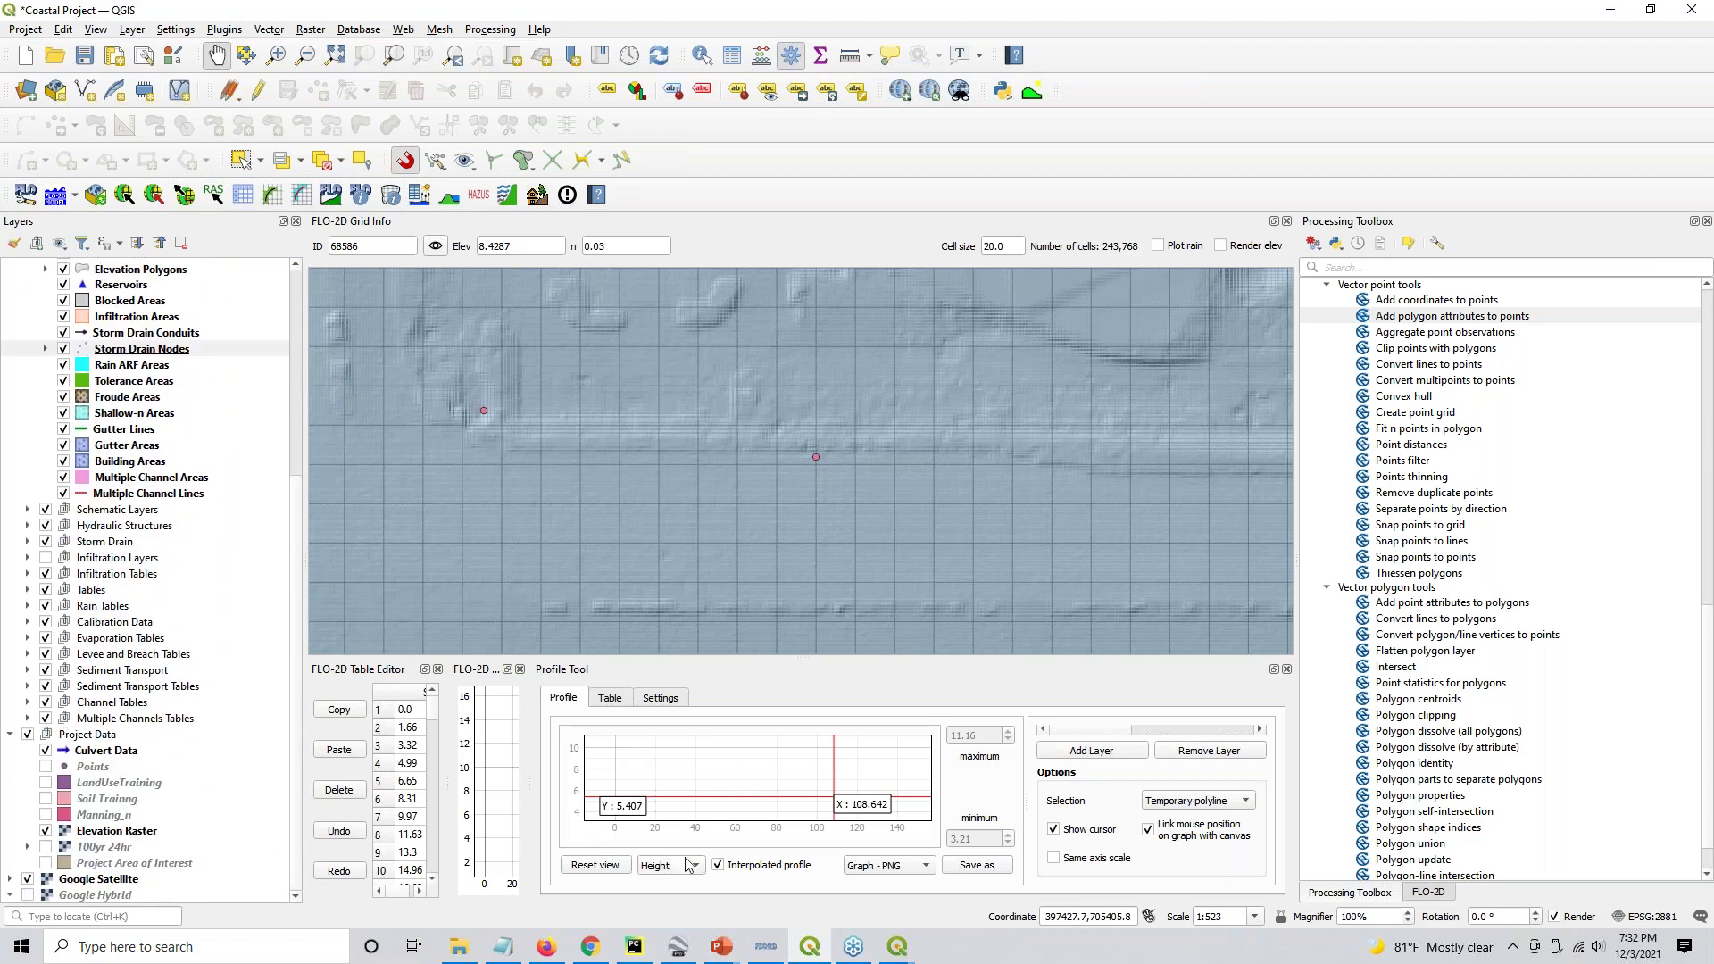
Plot a short south-to-north profile through the junction (6.94–9.58), then clear it
{"action": "left_click", "coordinate": [1031, 94]}
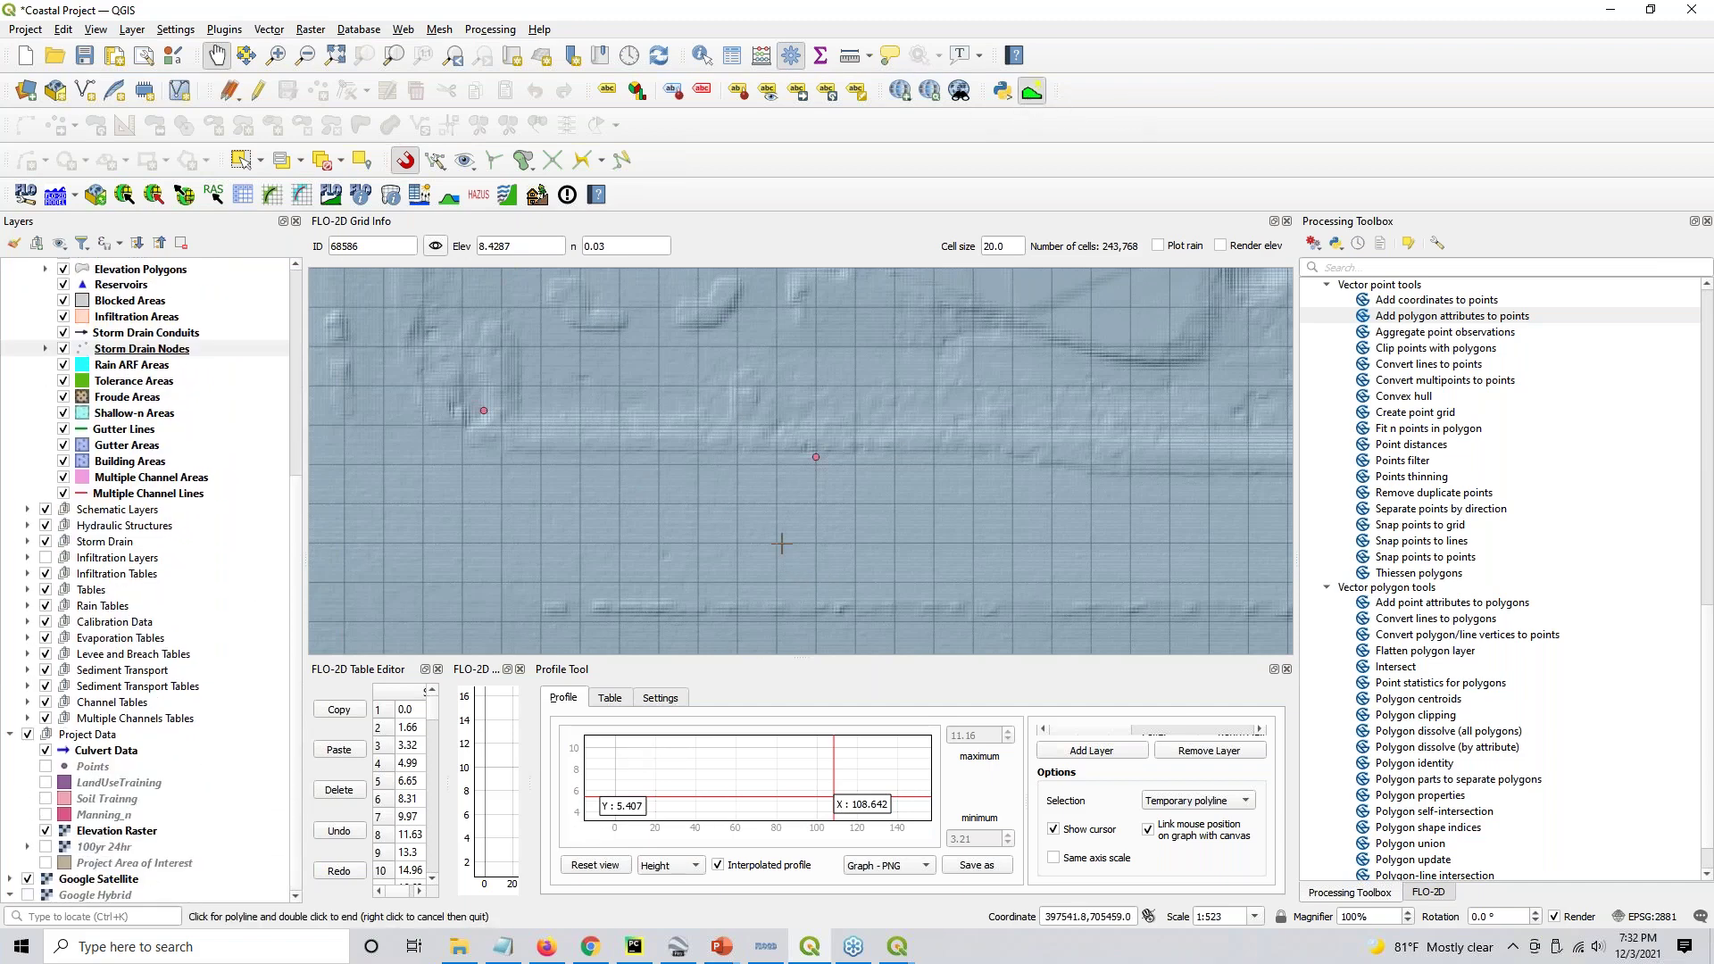
{"action": "left_click", "coordinate": [810, 555]}
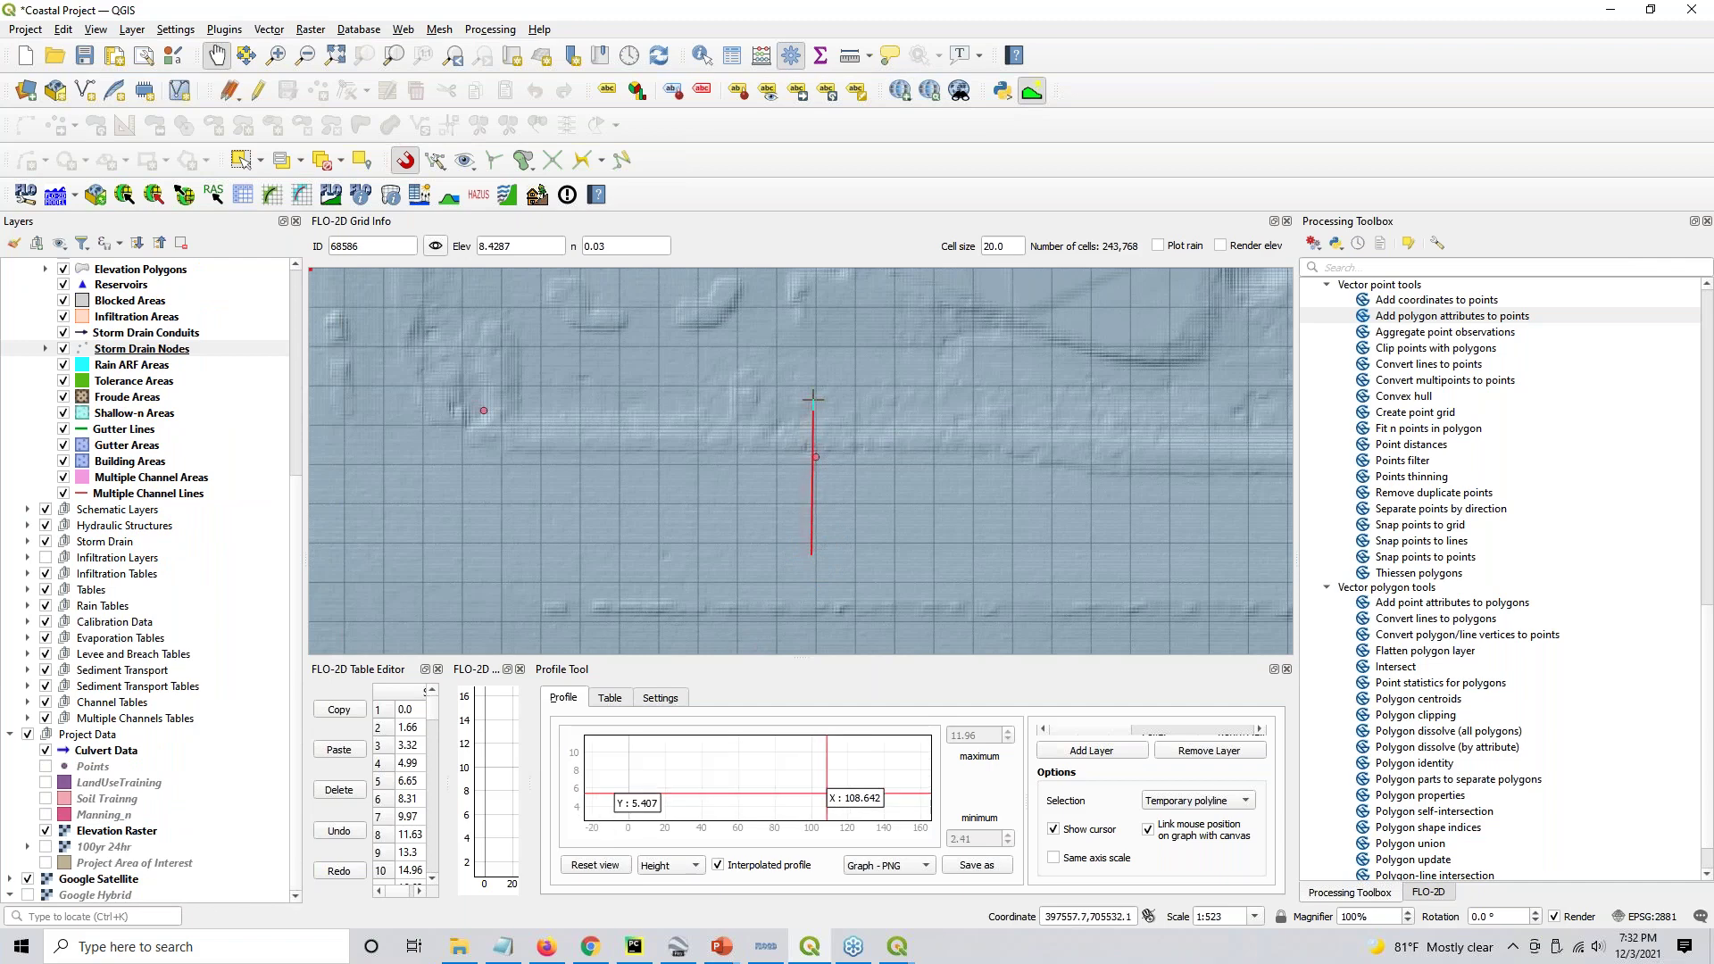
{"action": "double_click", "coordinate": [812, 399]}
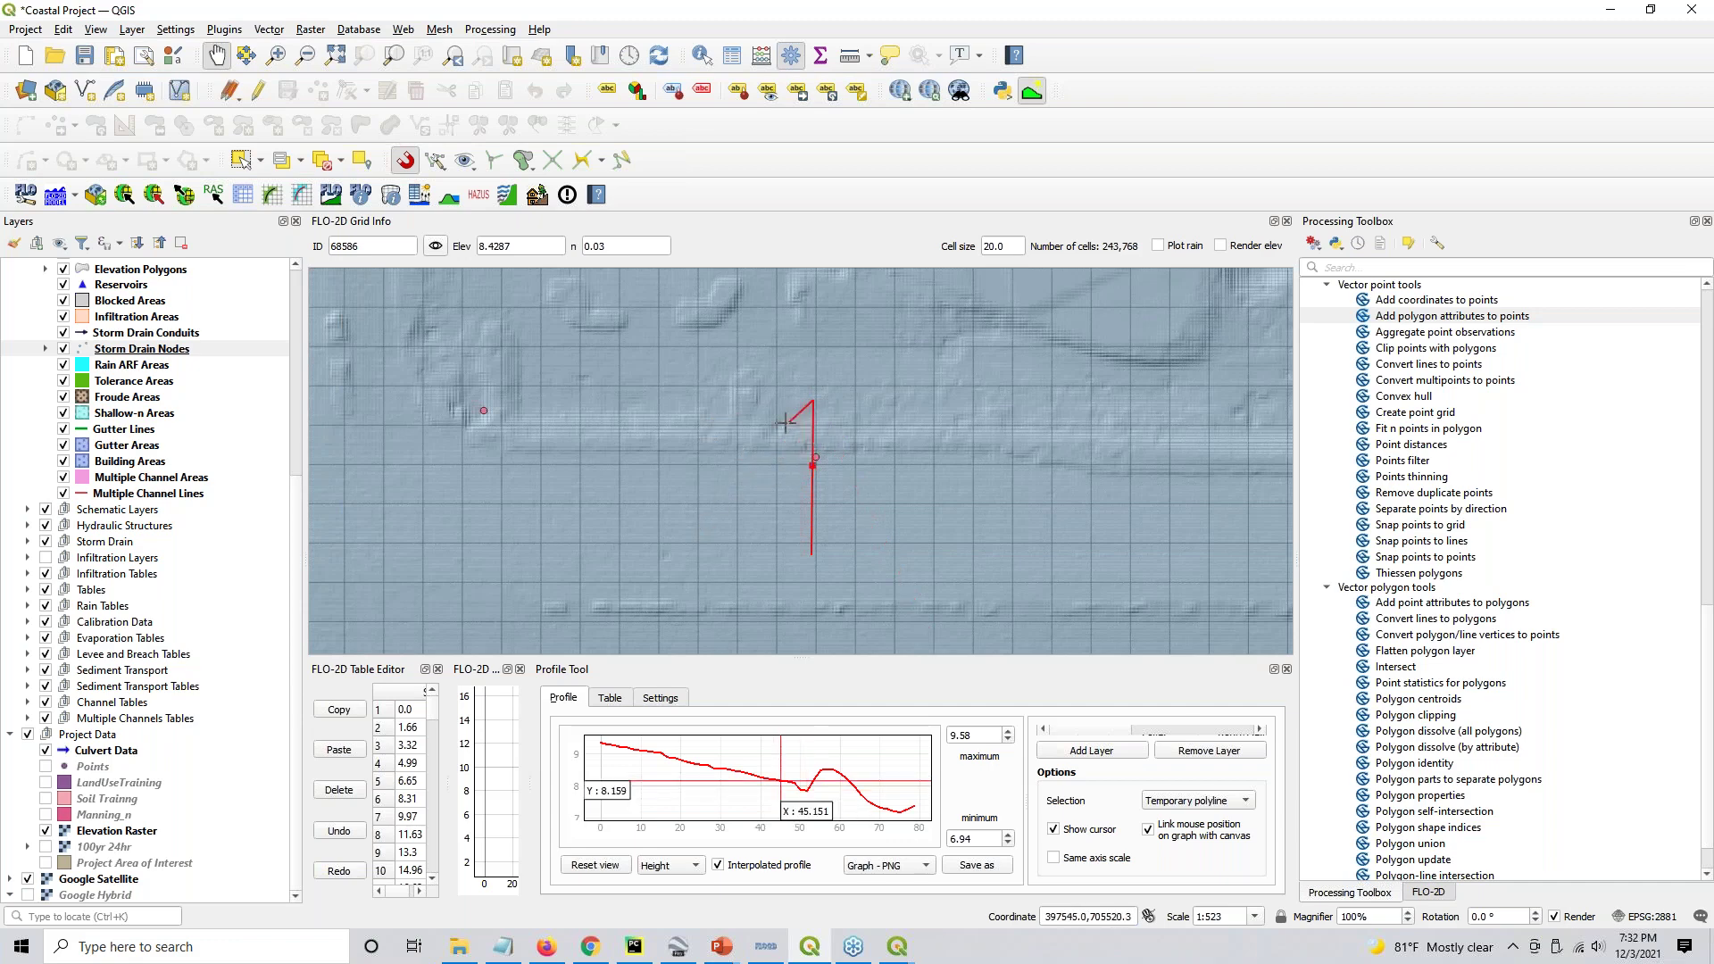
{"action": "left_click", "coordinate": [794, 455]}
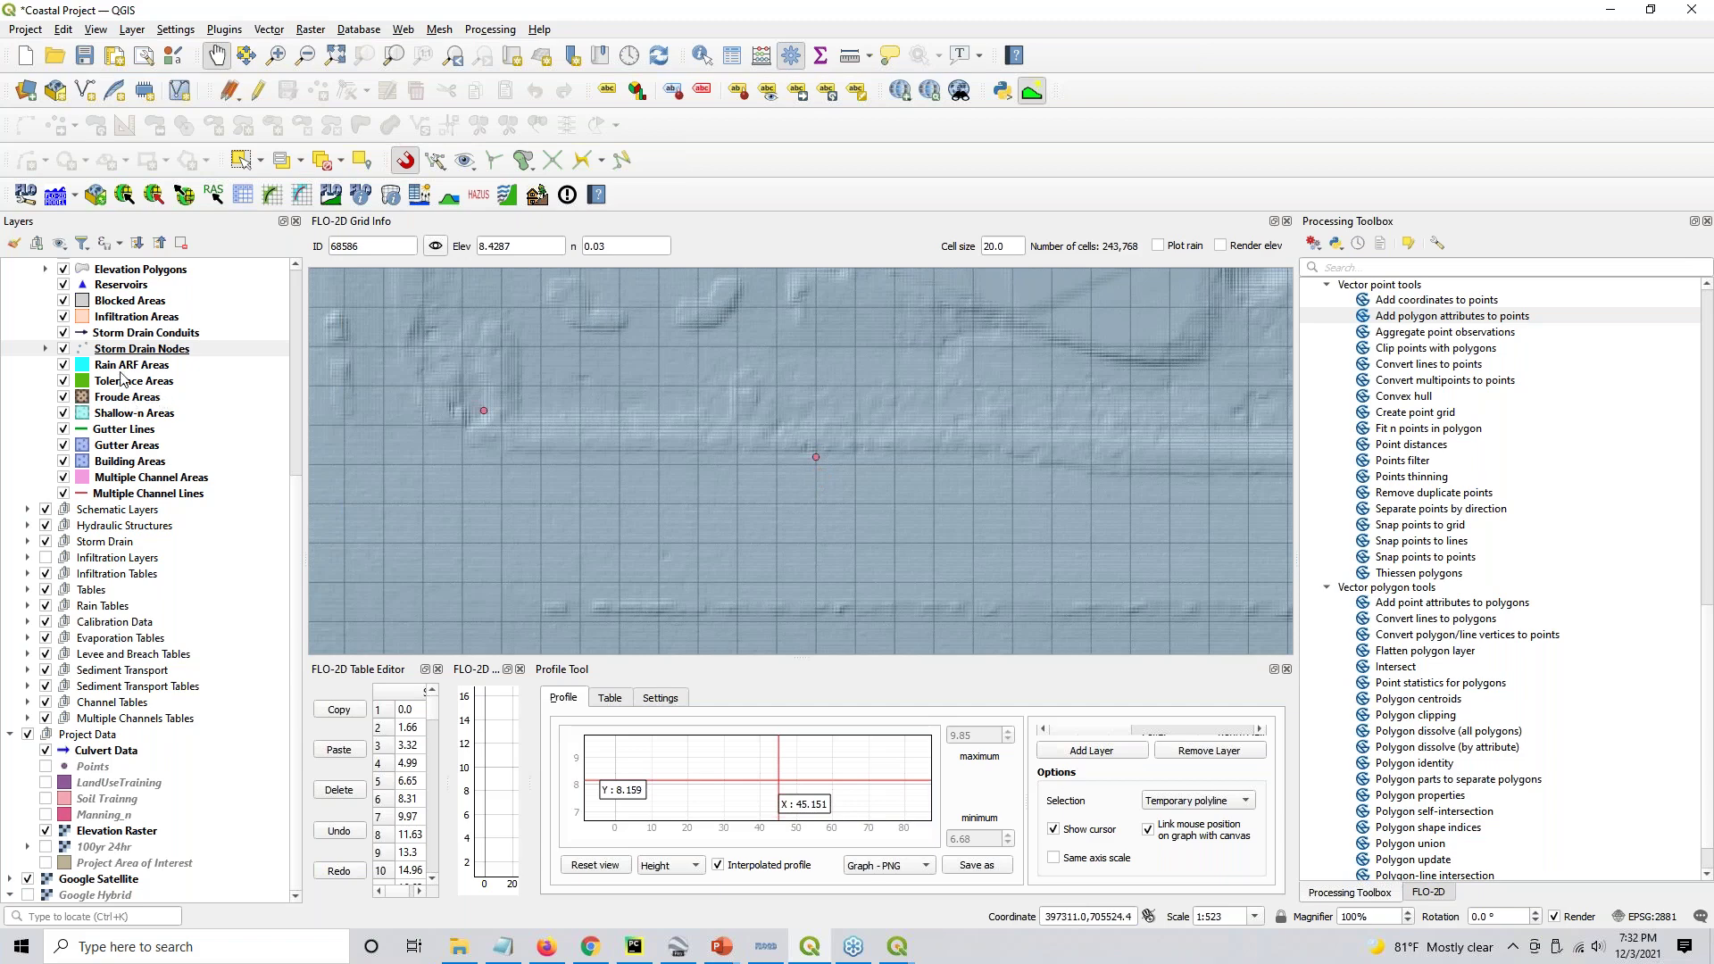
Move the Inlets Junctions point slightly lower and to the left with the Vertex Tool
{"action": "scroll", "coordinate": [123, 408], "scroll_direction": "up", "scroll_amount": 3}
{"action": "scroll", "coordinate": [123, 408], "scroll_direction": "up", "scroll_amount": 4}
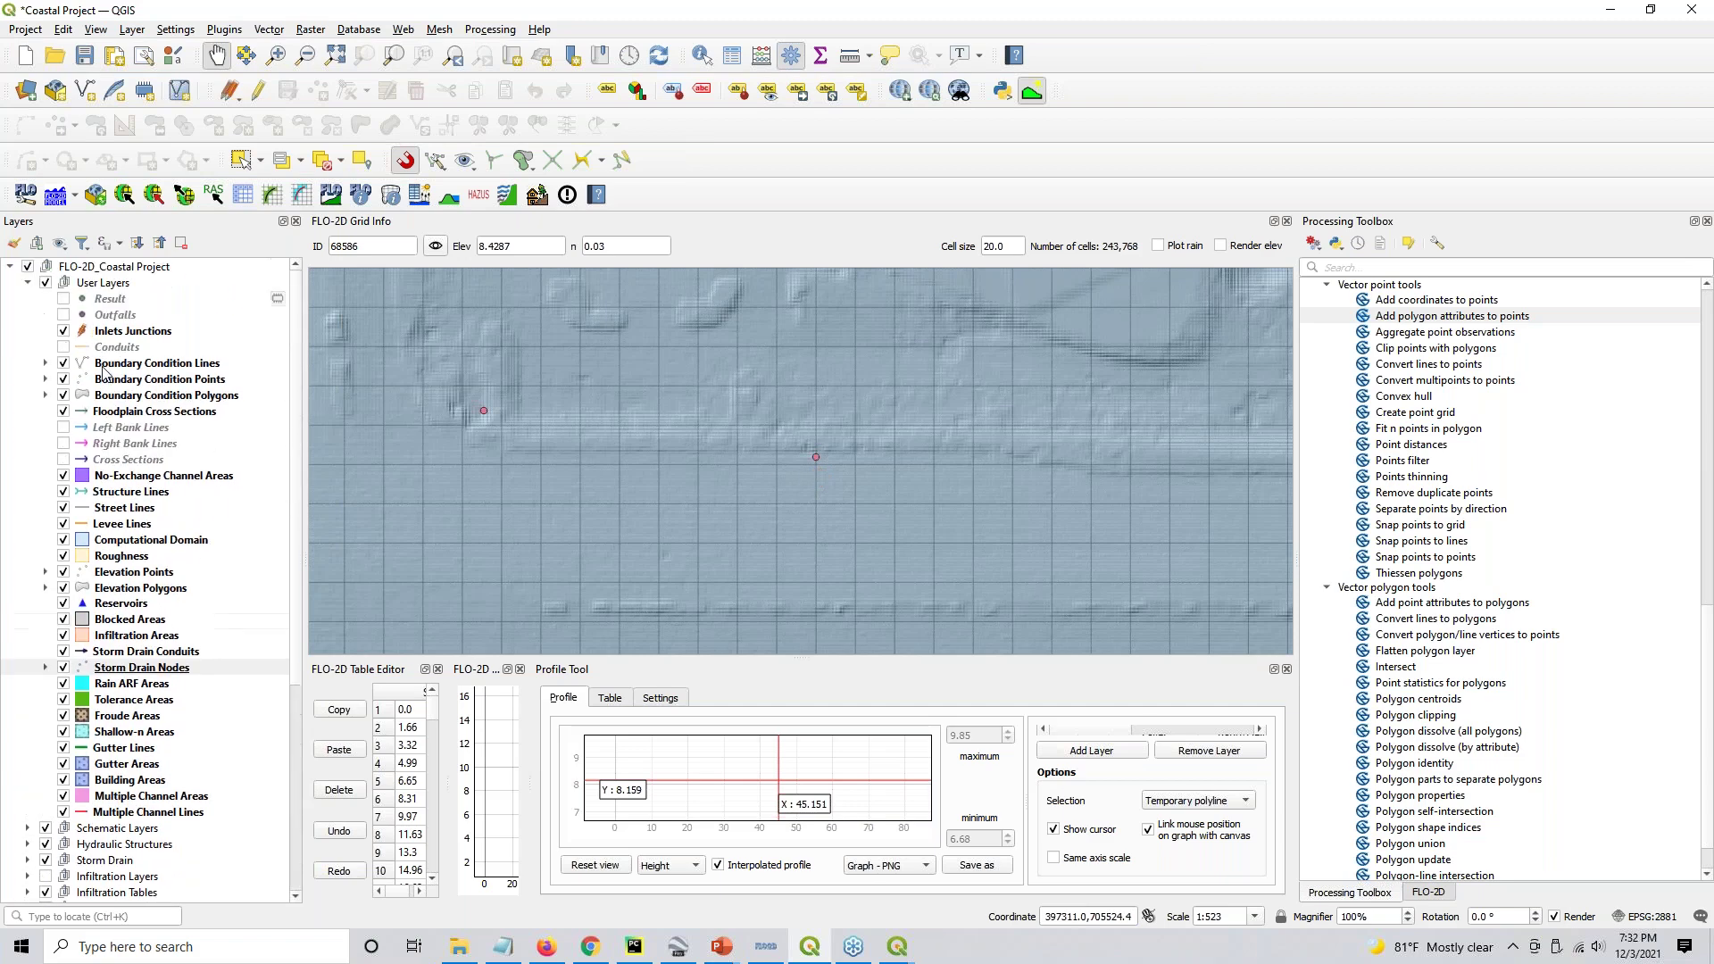
{"action": "left_click", "coordinate": [118, 333]}
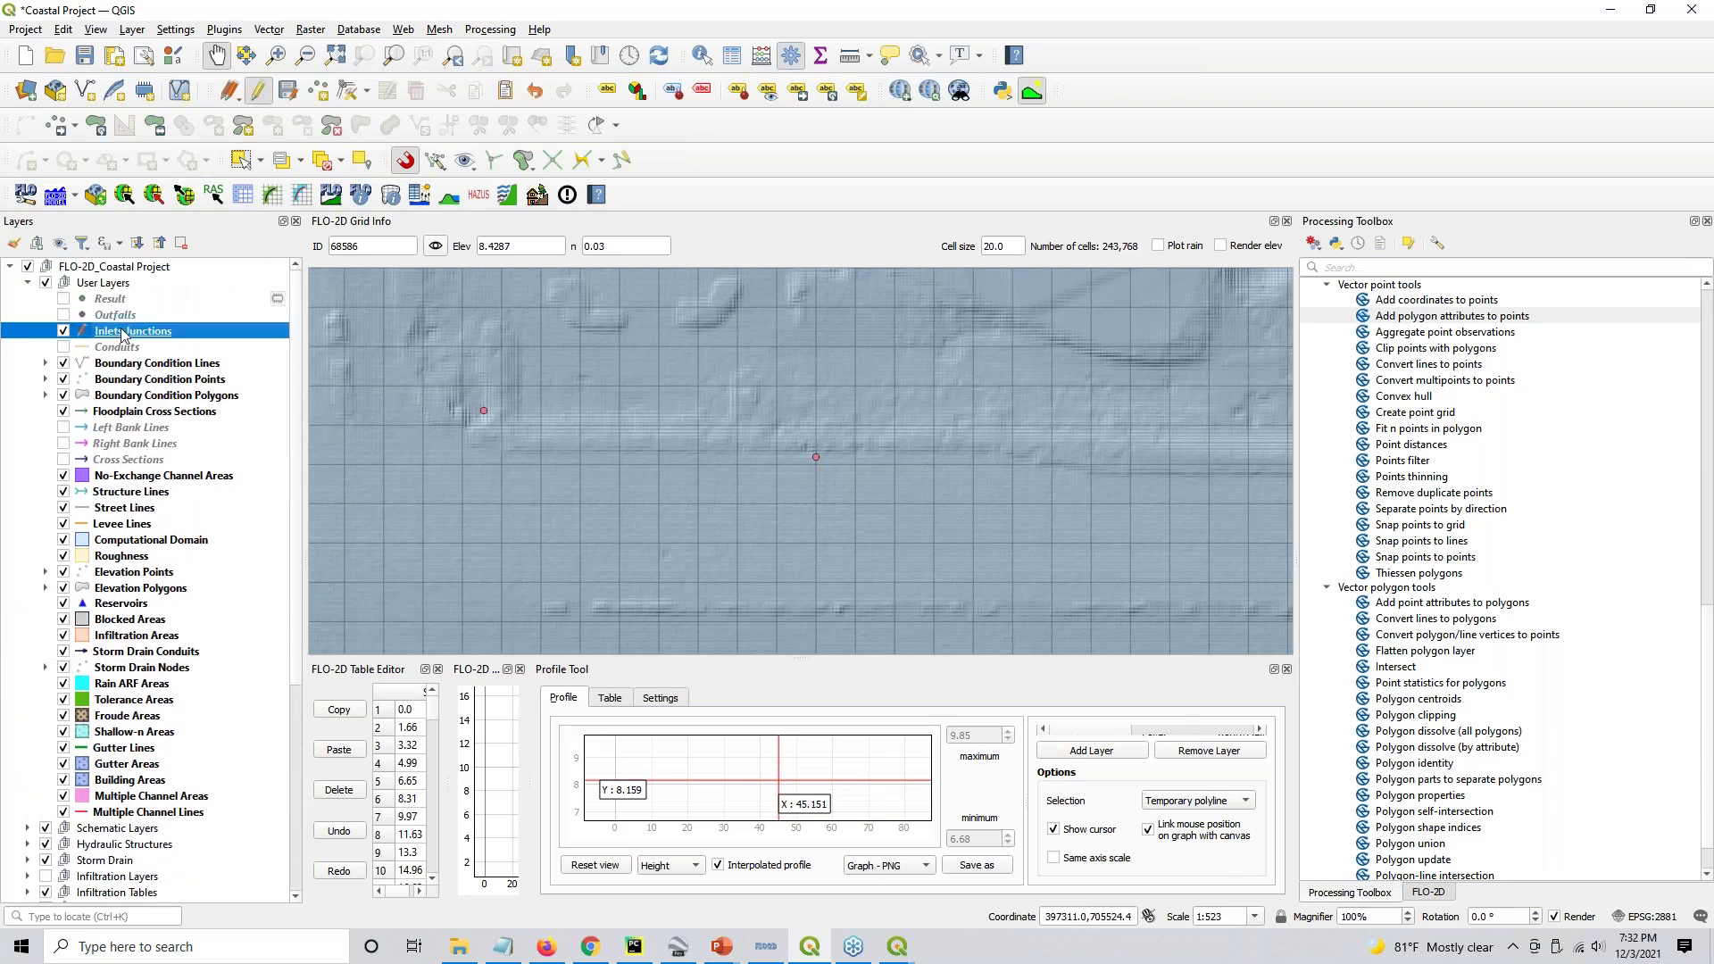
{"action": "left_click", "coordinate": [347, 93]}
{"action": "left_click", "coordinate": [815, 457]}
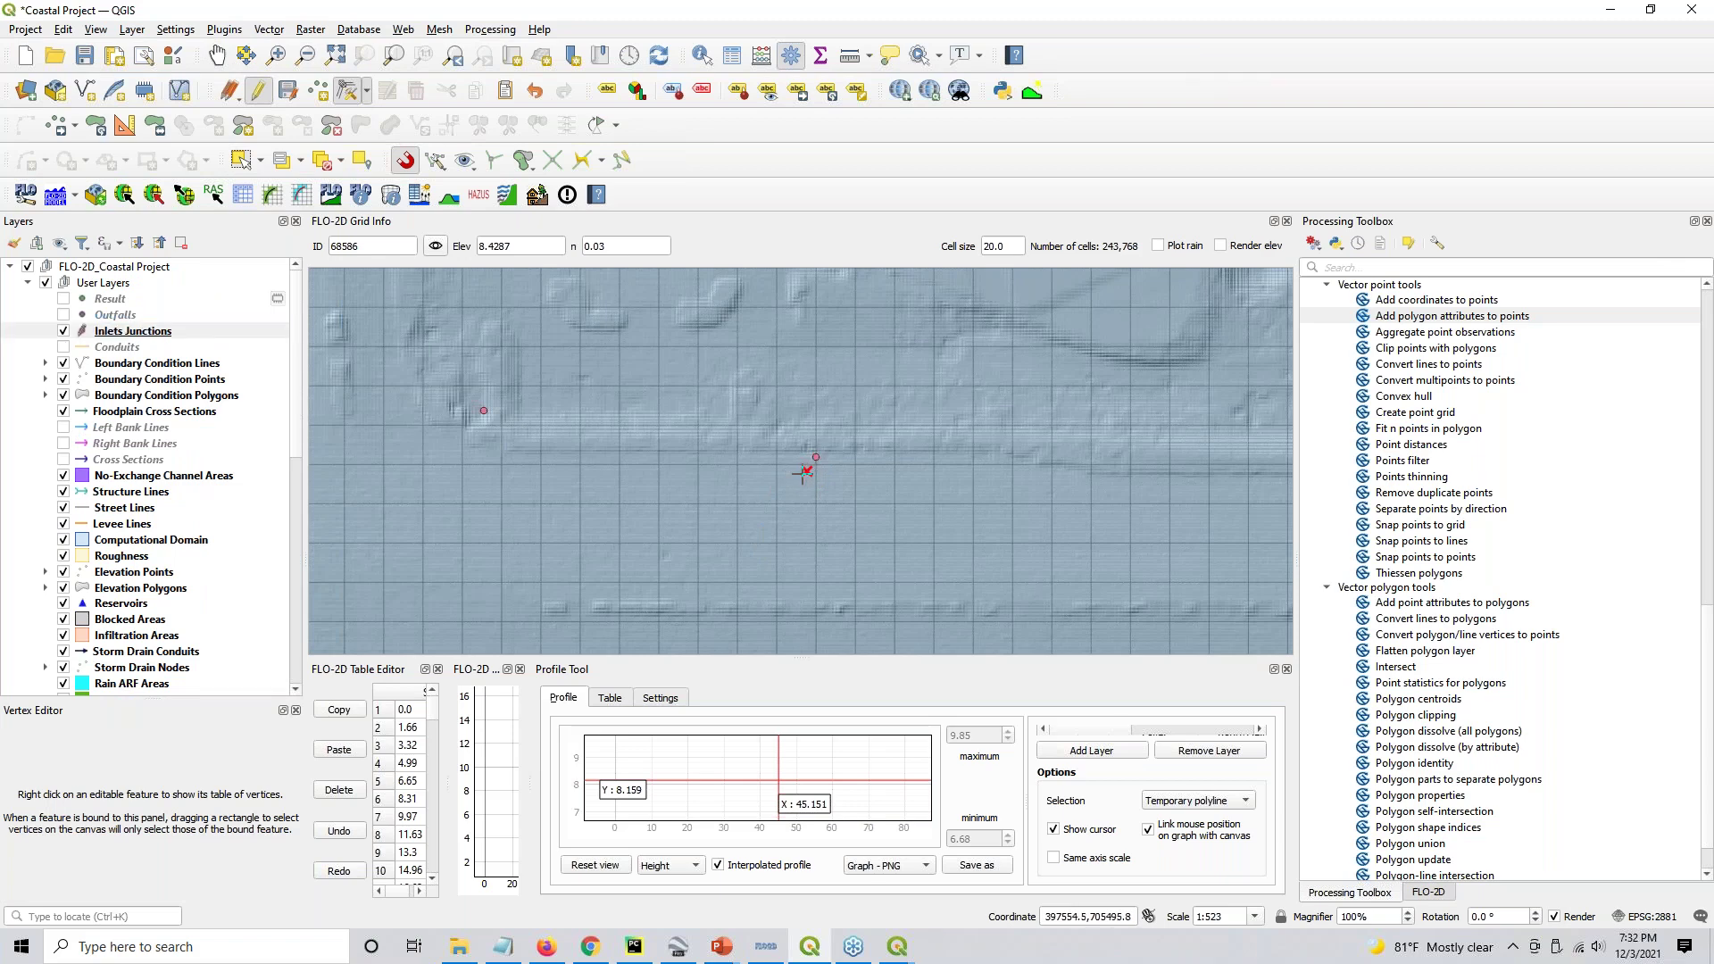
{"action": "left_click", "coordinate": [799, 473]}
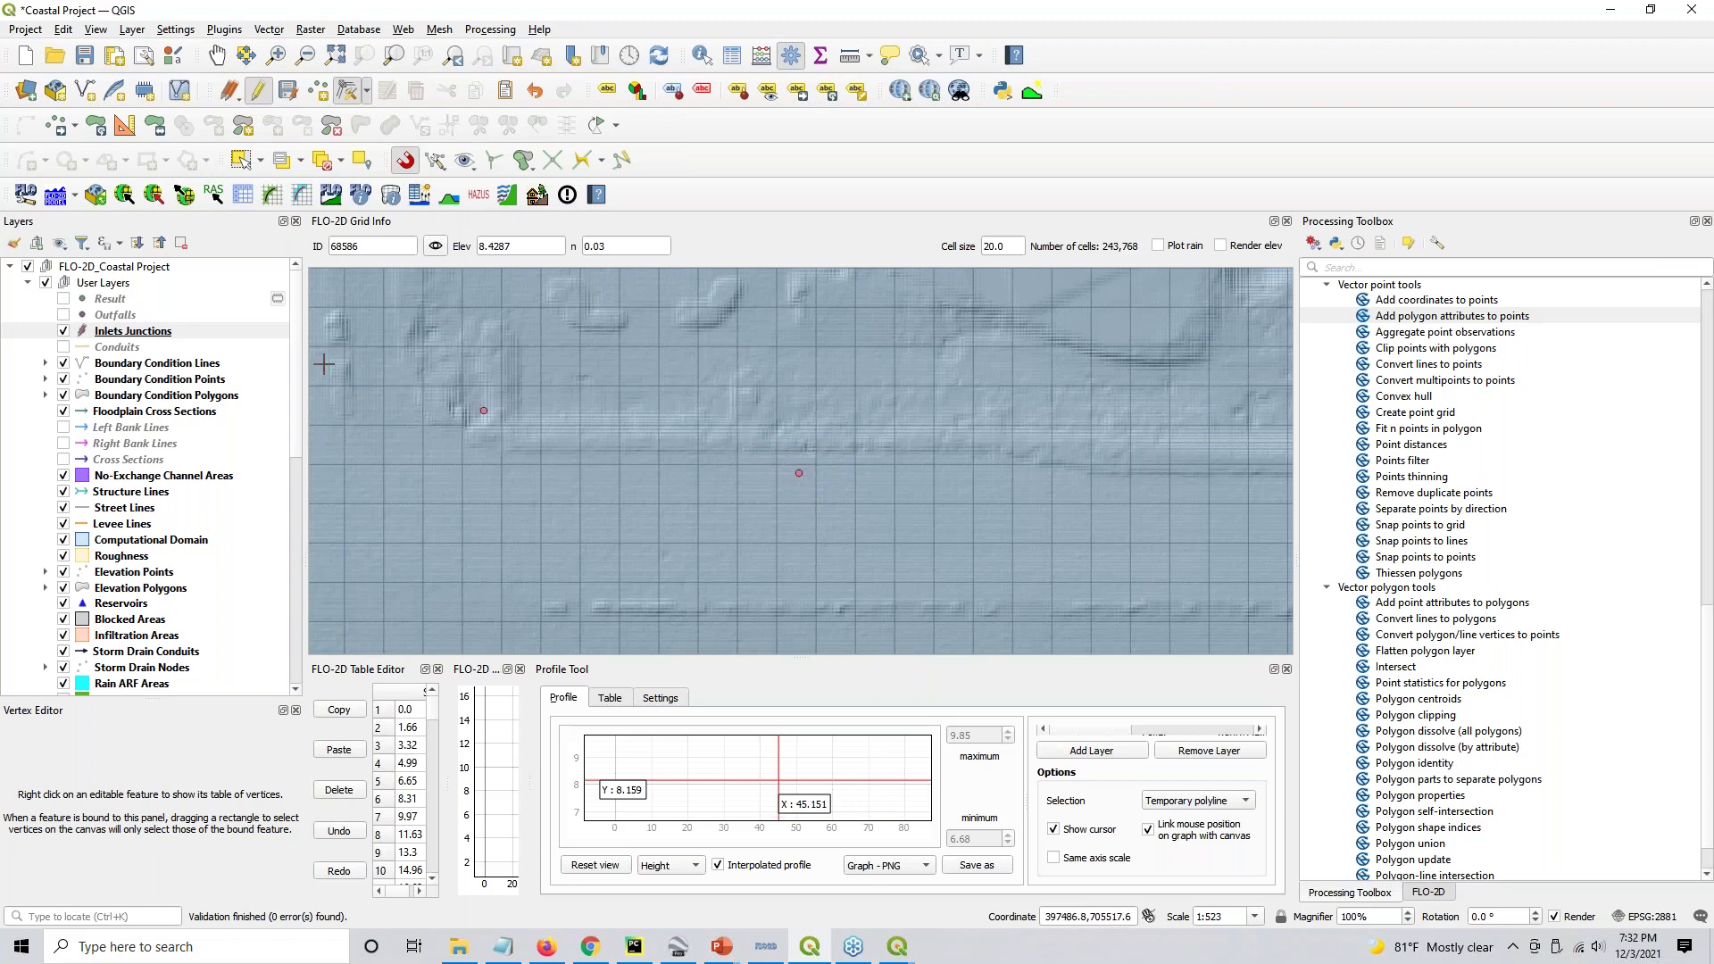
Show the Conduits layer again and make it active for vertex editing
{"action": "left_click", "coordinate": [64, 347]}
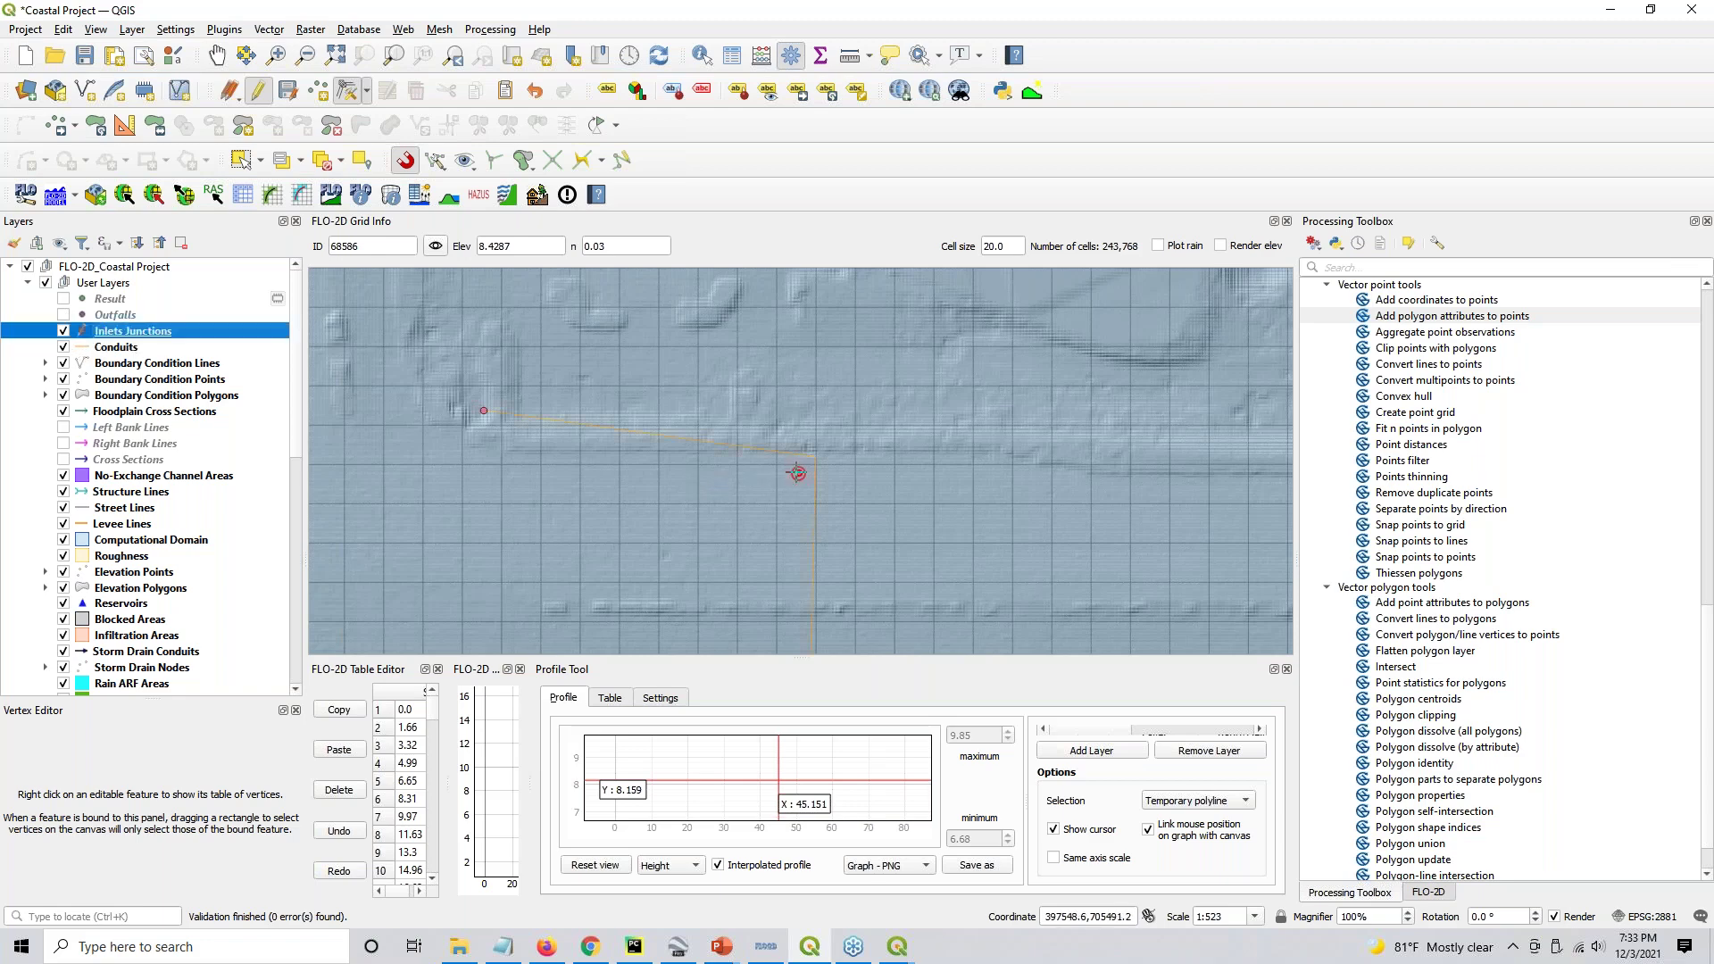
{"action": "left_click", "coordinate": [116, 347]}
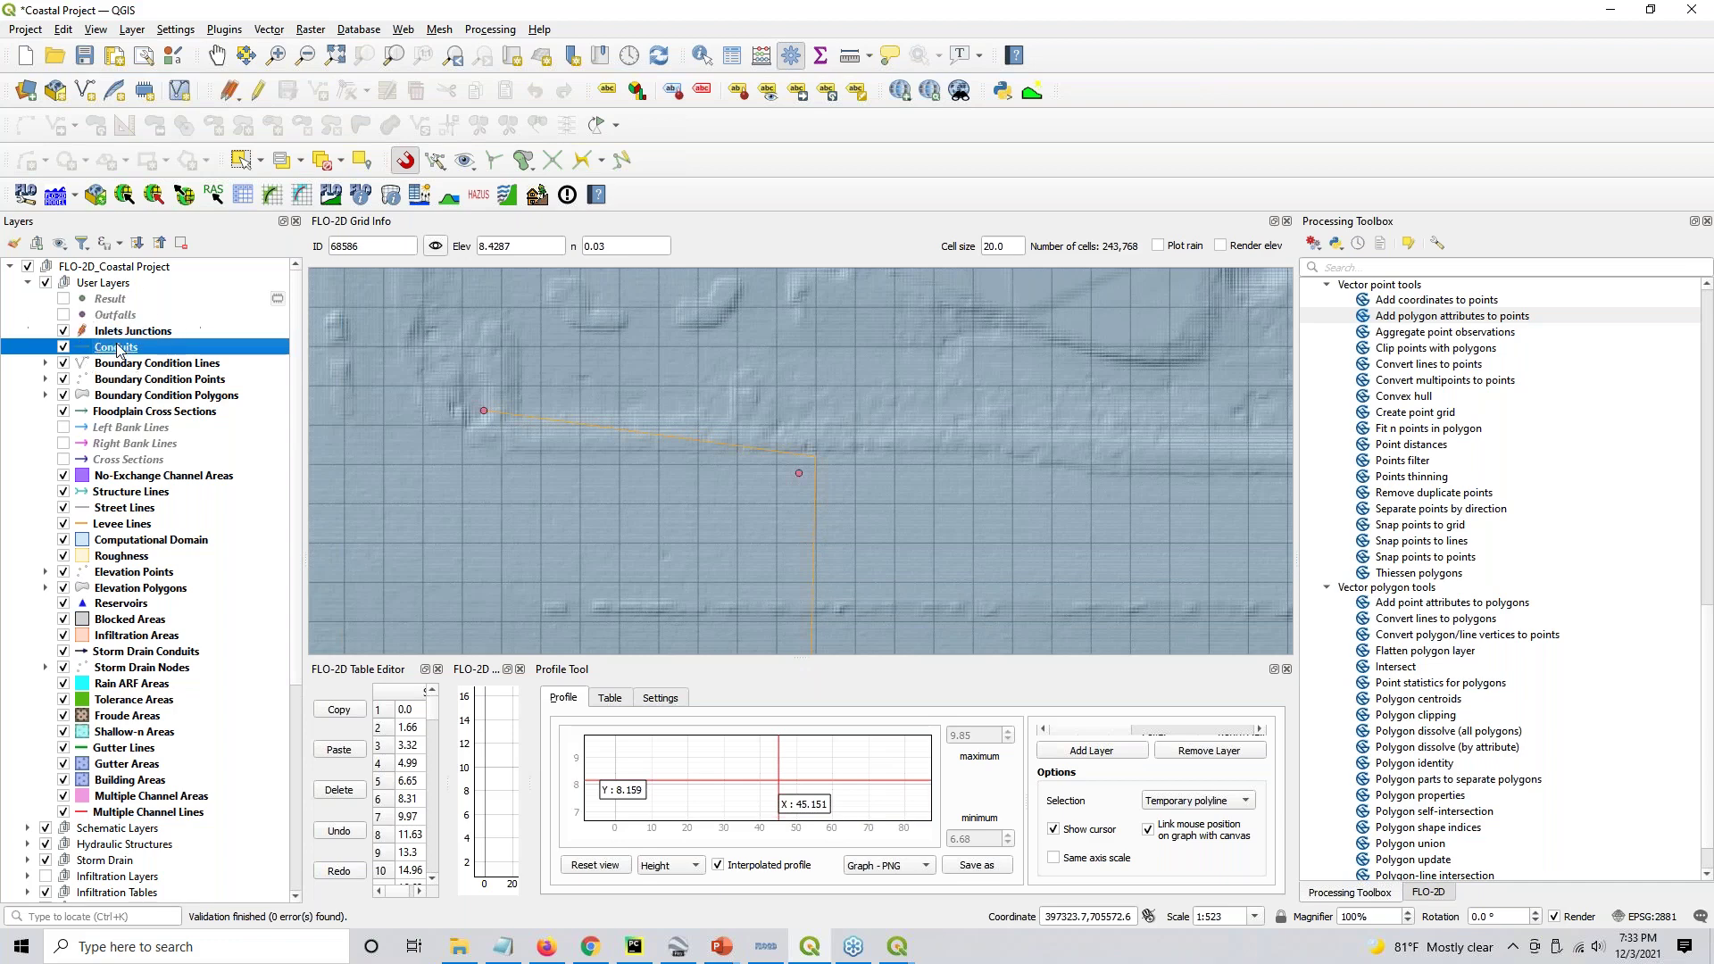
{"action": "left_click", "coordinate": [348, 93]}
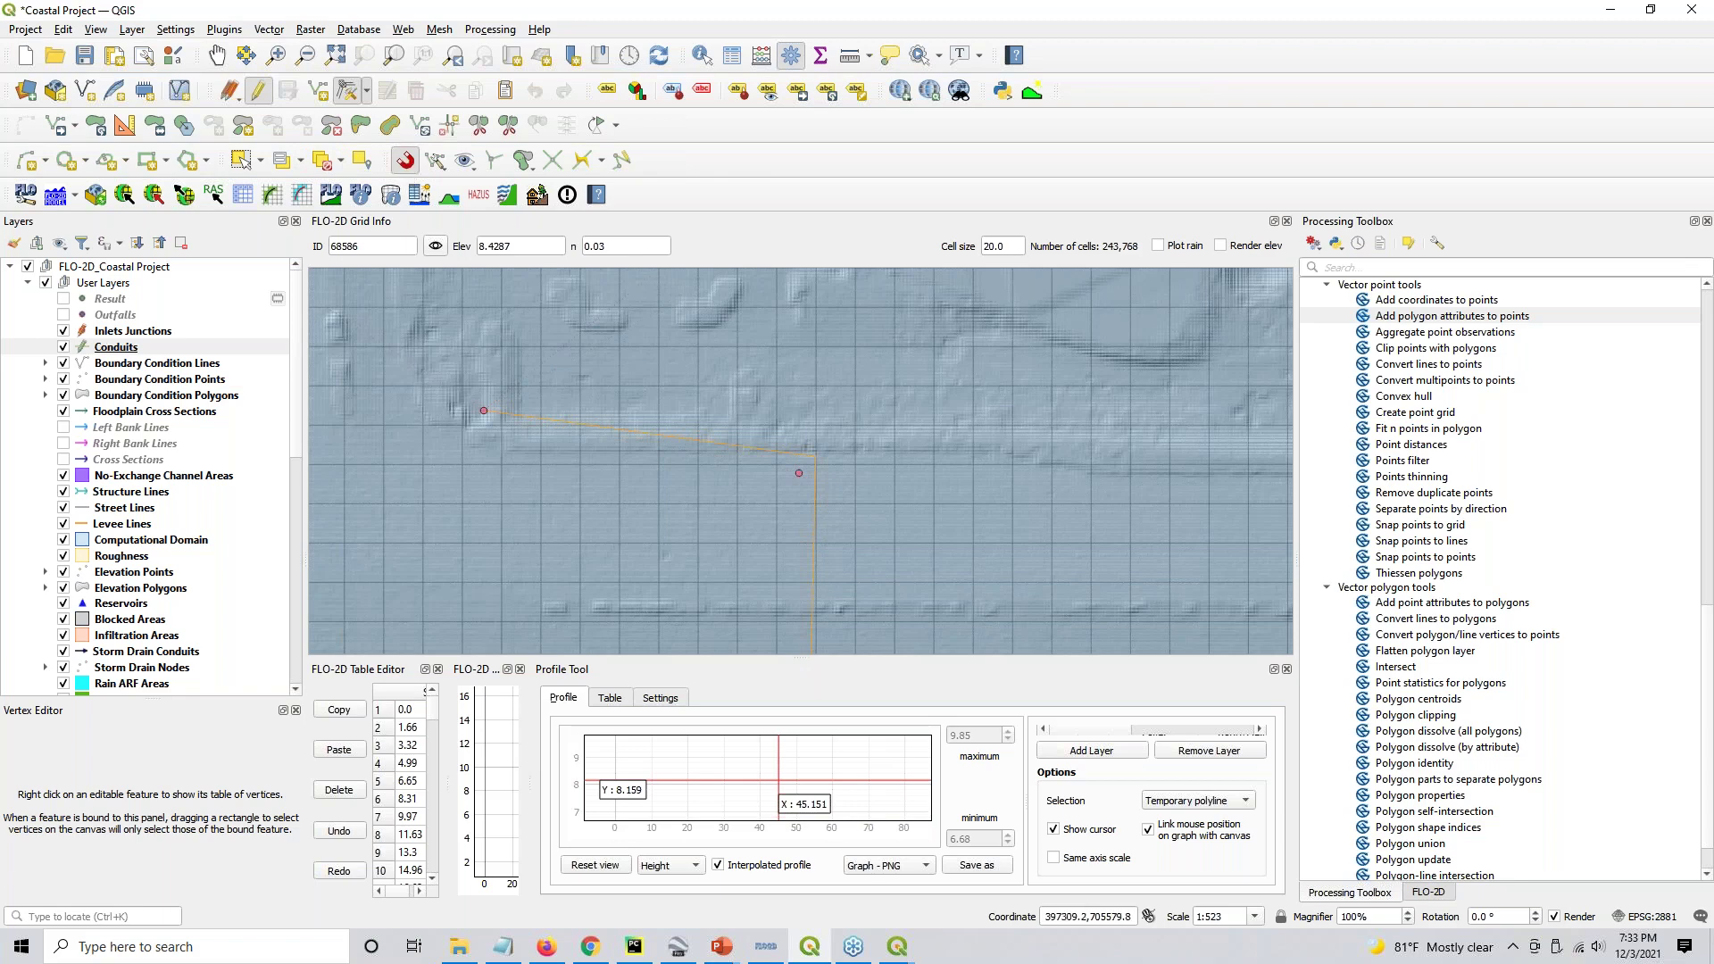
Enable snapping to all layers and move the conduit's corner vertex onto the relocated junction
{"action": "left_click", "coordinate": [437, 163]}
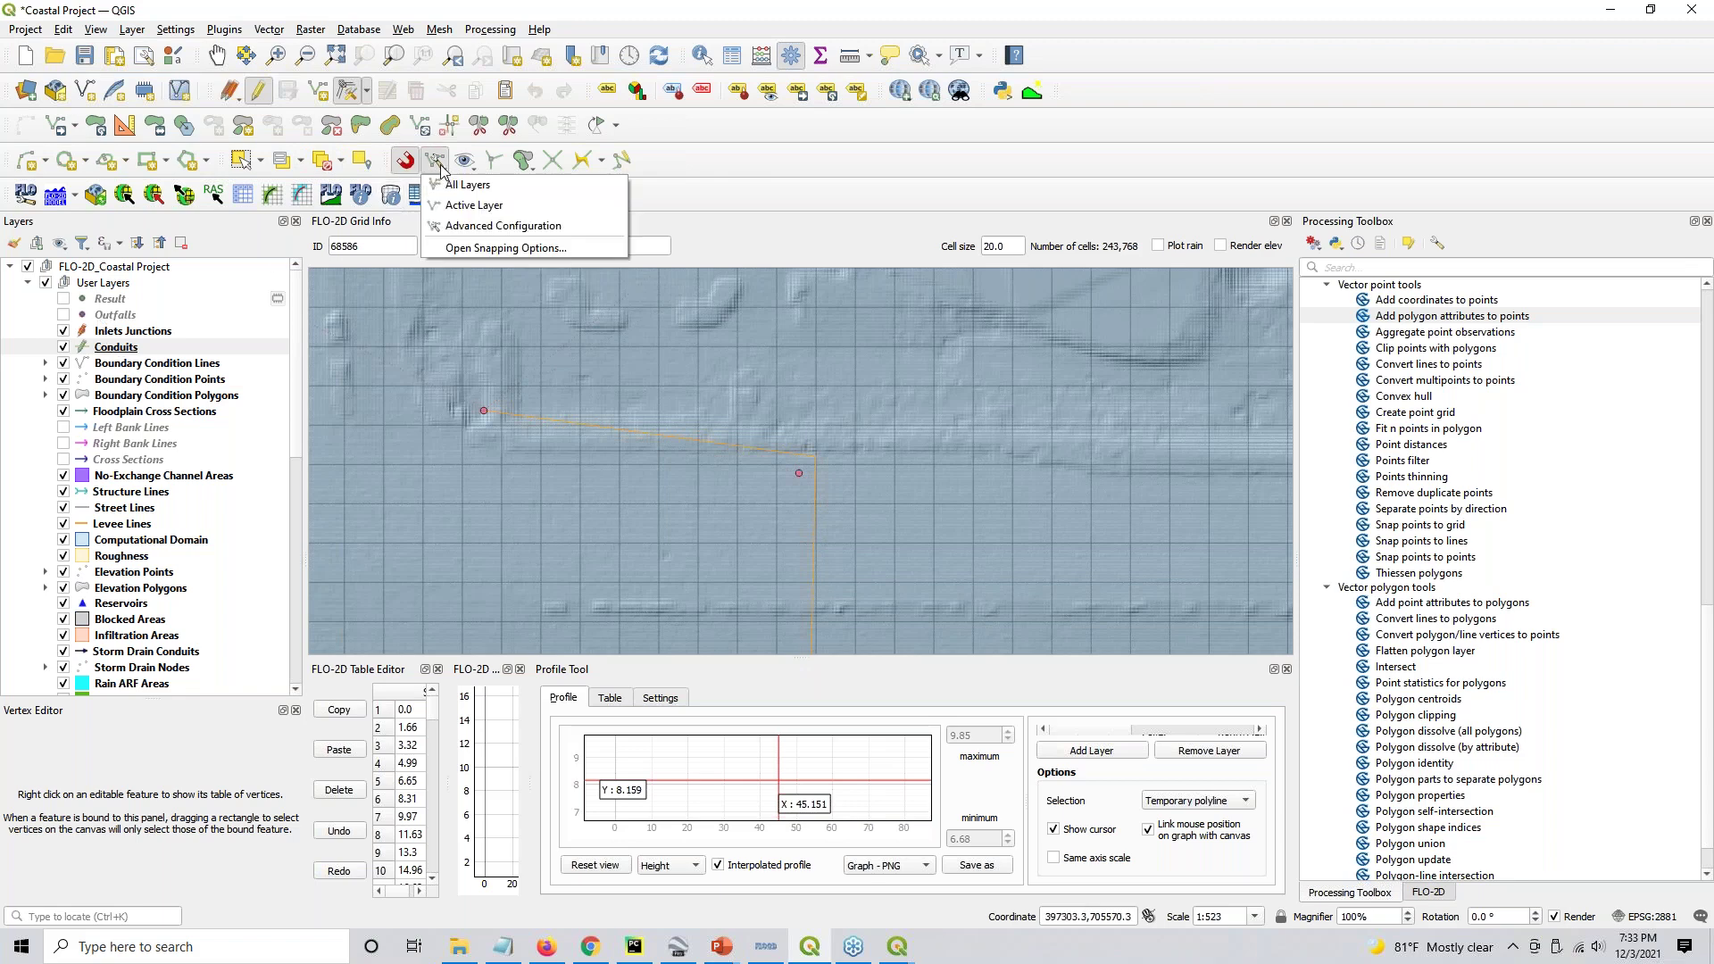
{"action": "left_click", "coordinate": [455, 188]}
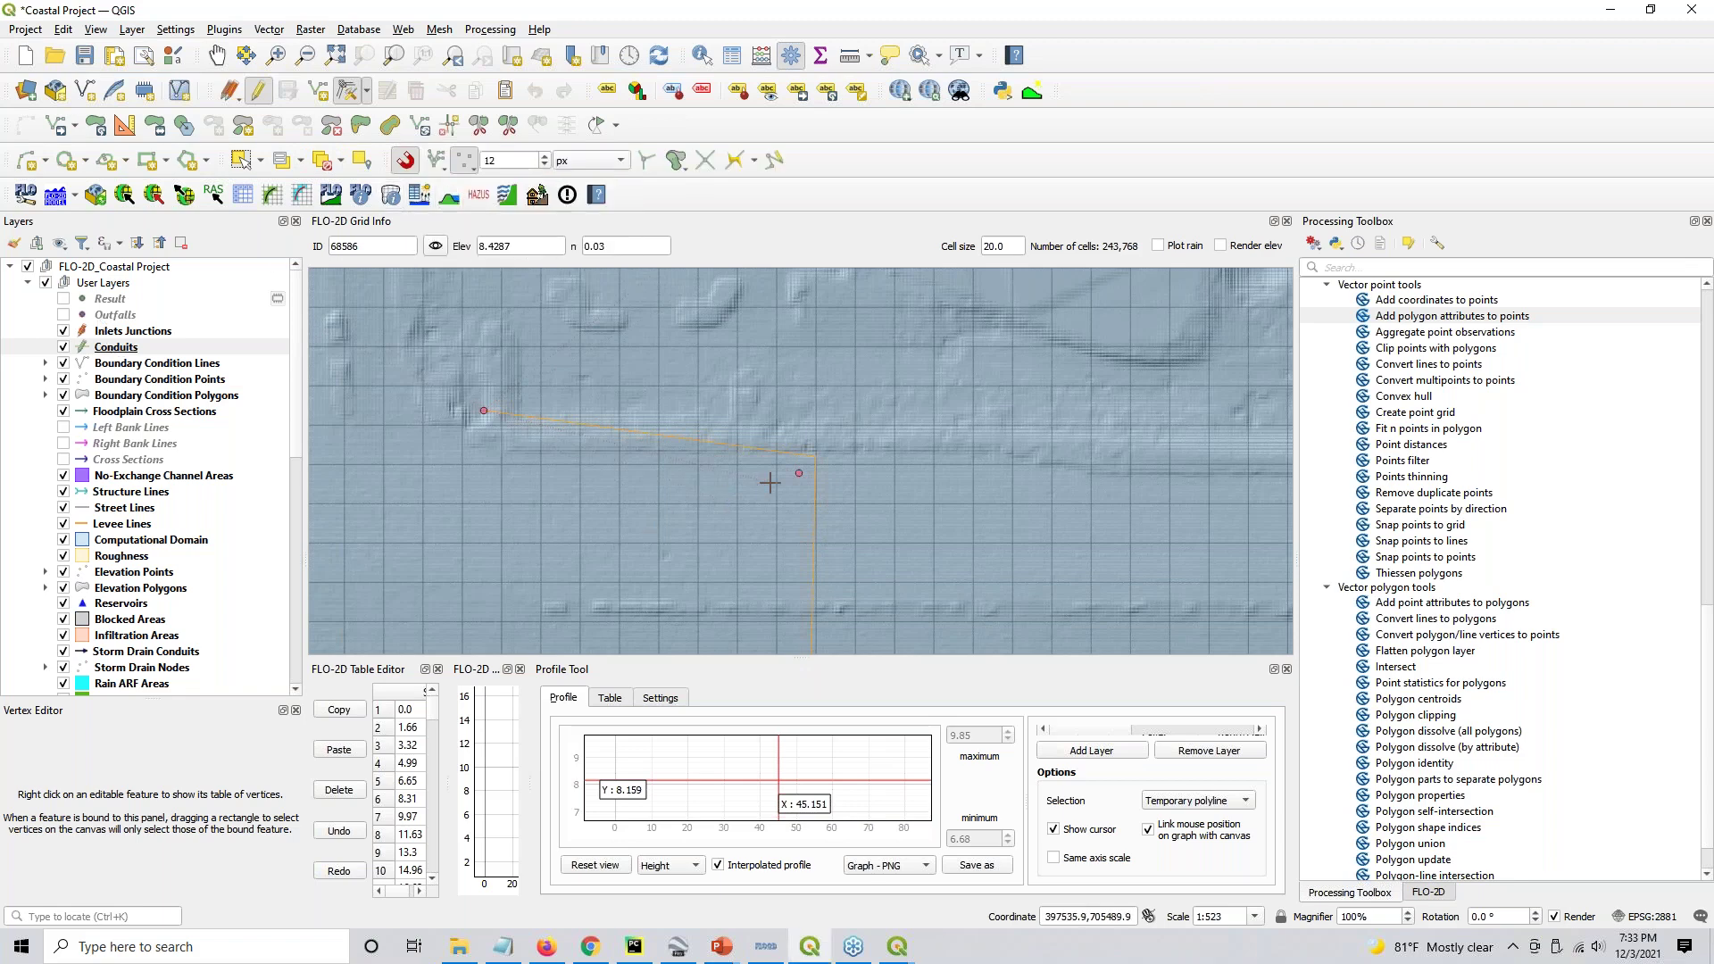
{"action": "left_click", "coordinate": [799, 473]}
{"action": "left_click", "coordinate": [804, 459]}
{"action": "left_click", "coordinate": [802, 480]}
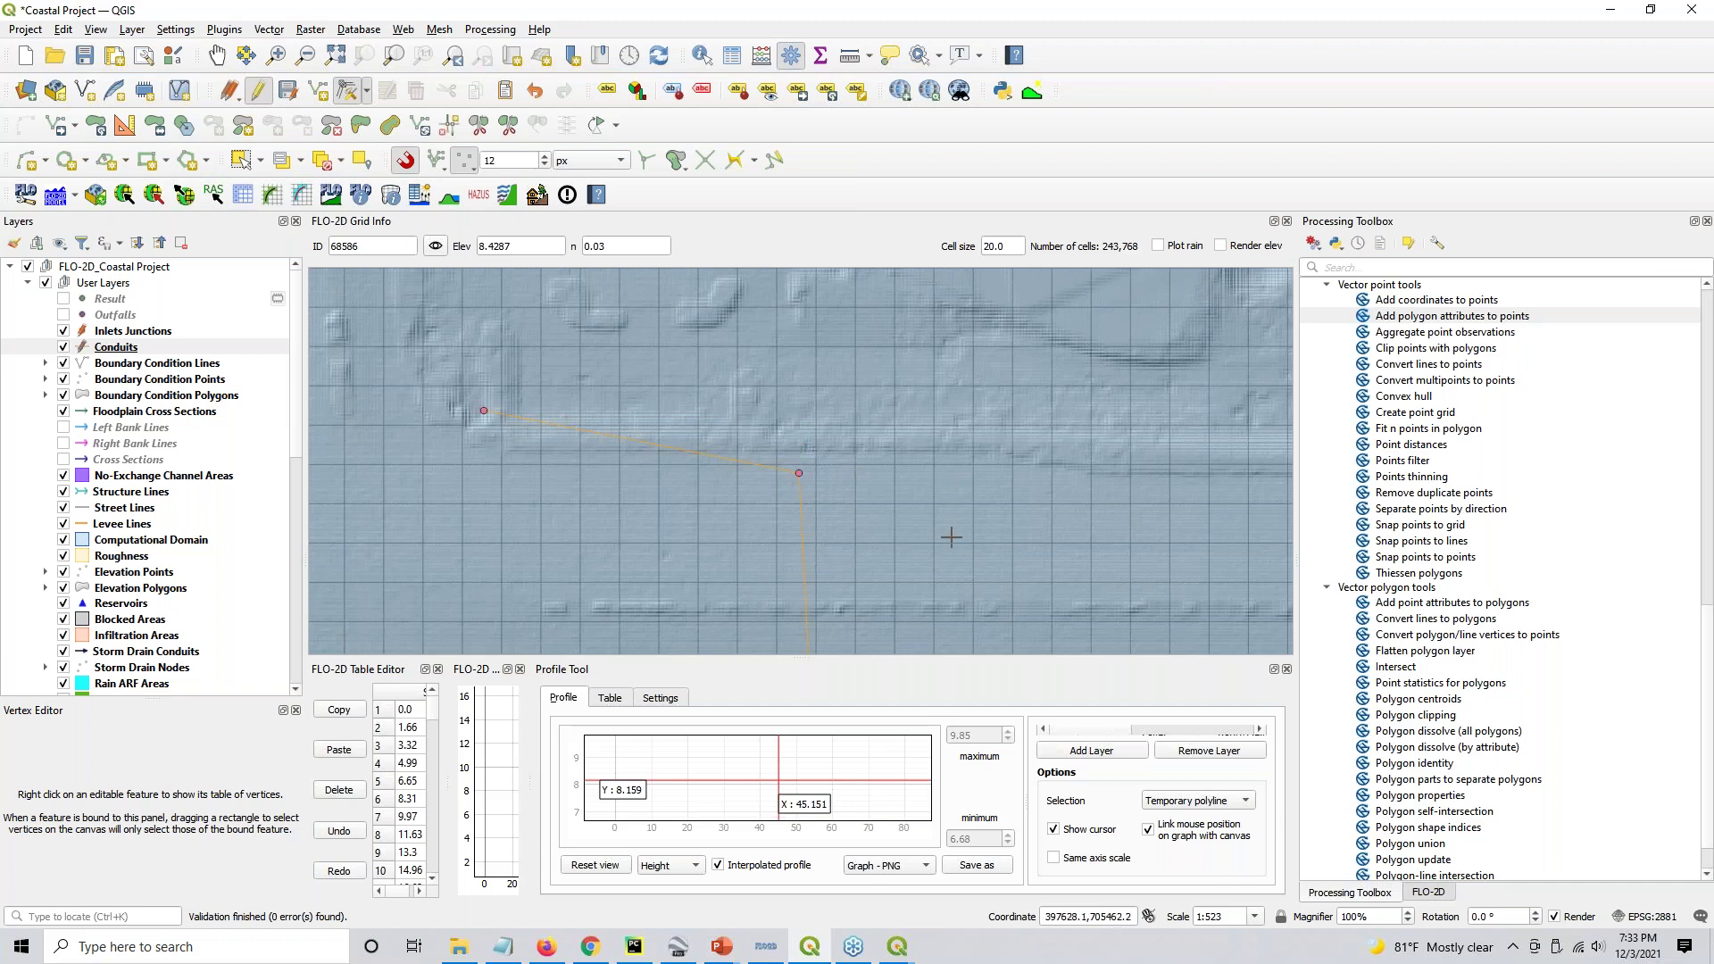
Zoom out to about 1:2093 and pan to another stretch of conduits along the road
{"action": "left_click_drag", "start_coordinate": [950, 536], "coordinate": [893, 396]}
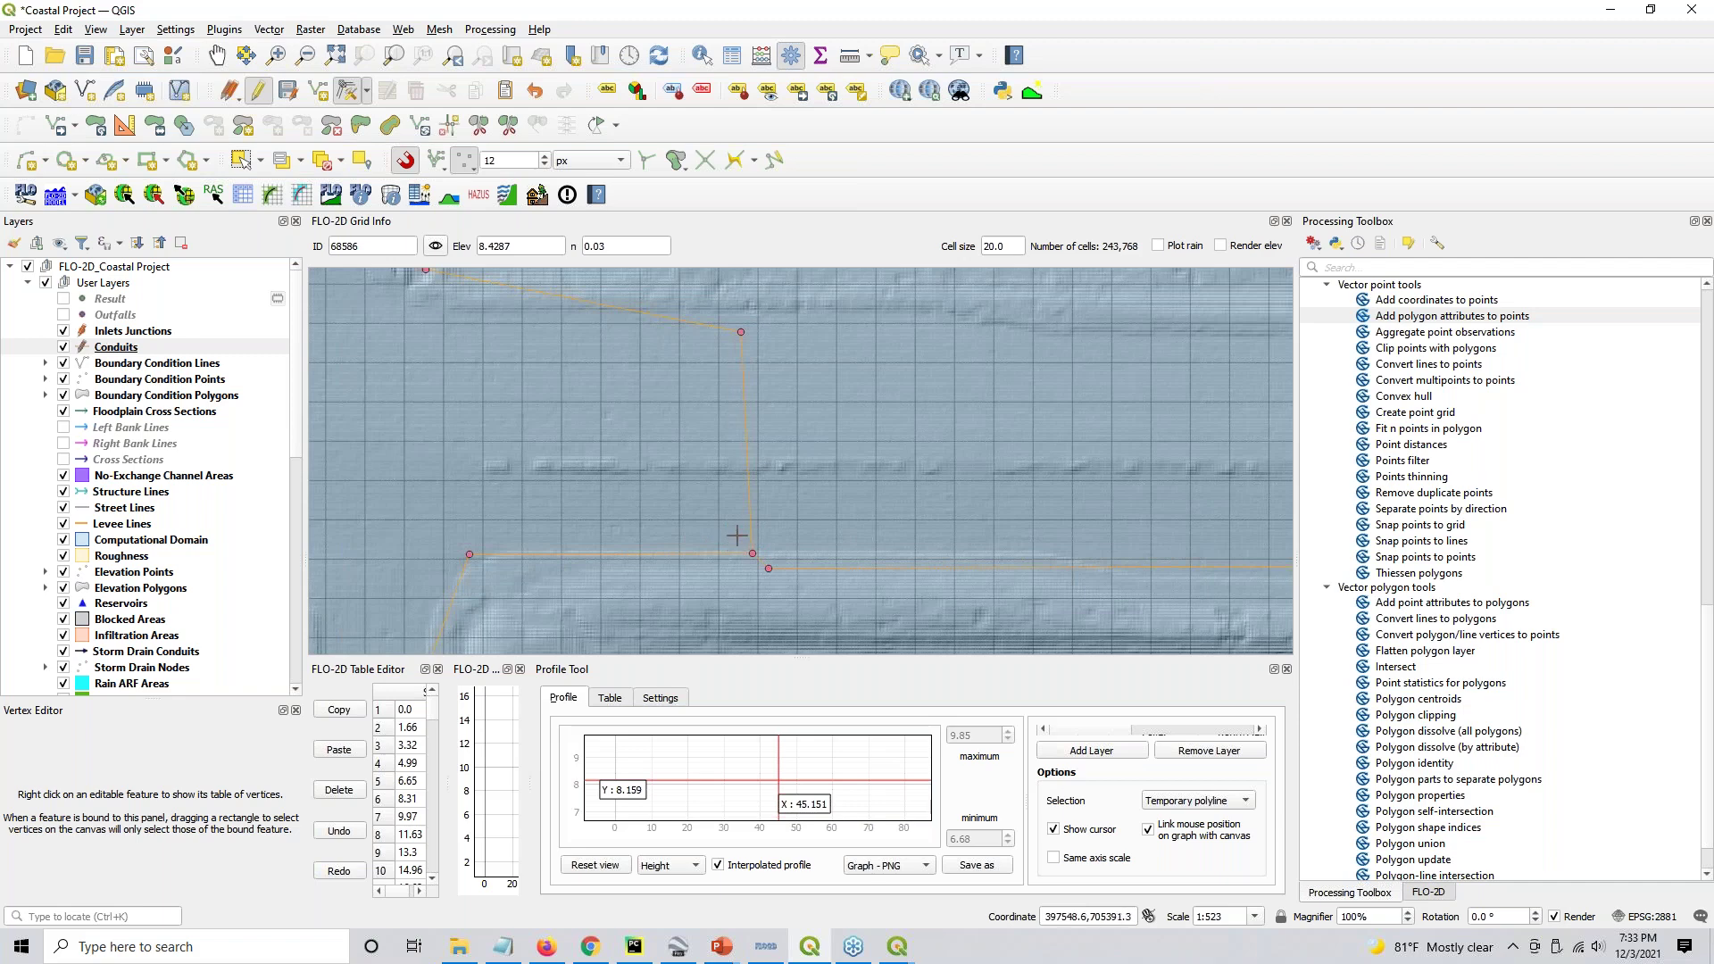
{"action": "scroll", "coordinate": [737, 537], "scroll_direction": "down", "scroll_amount": 1}
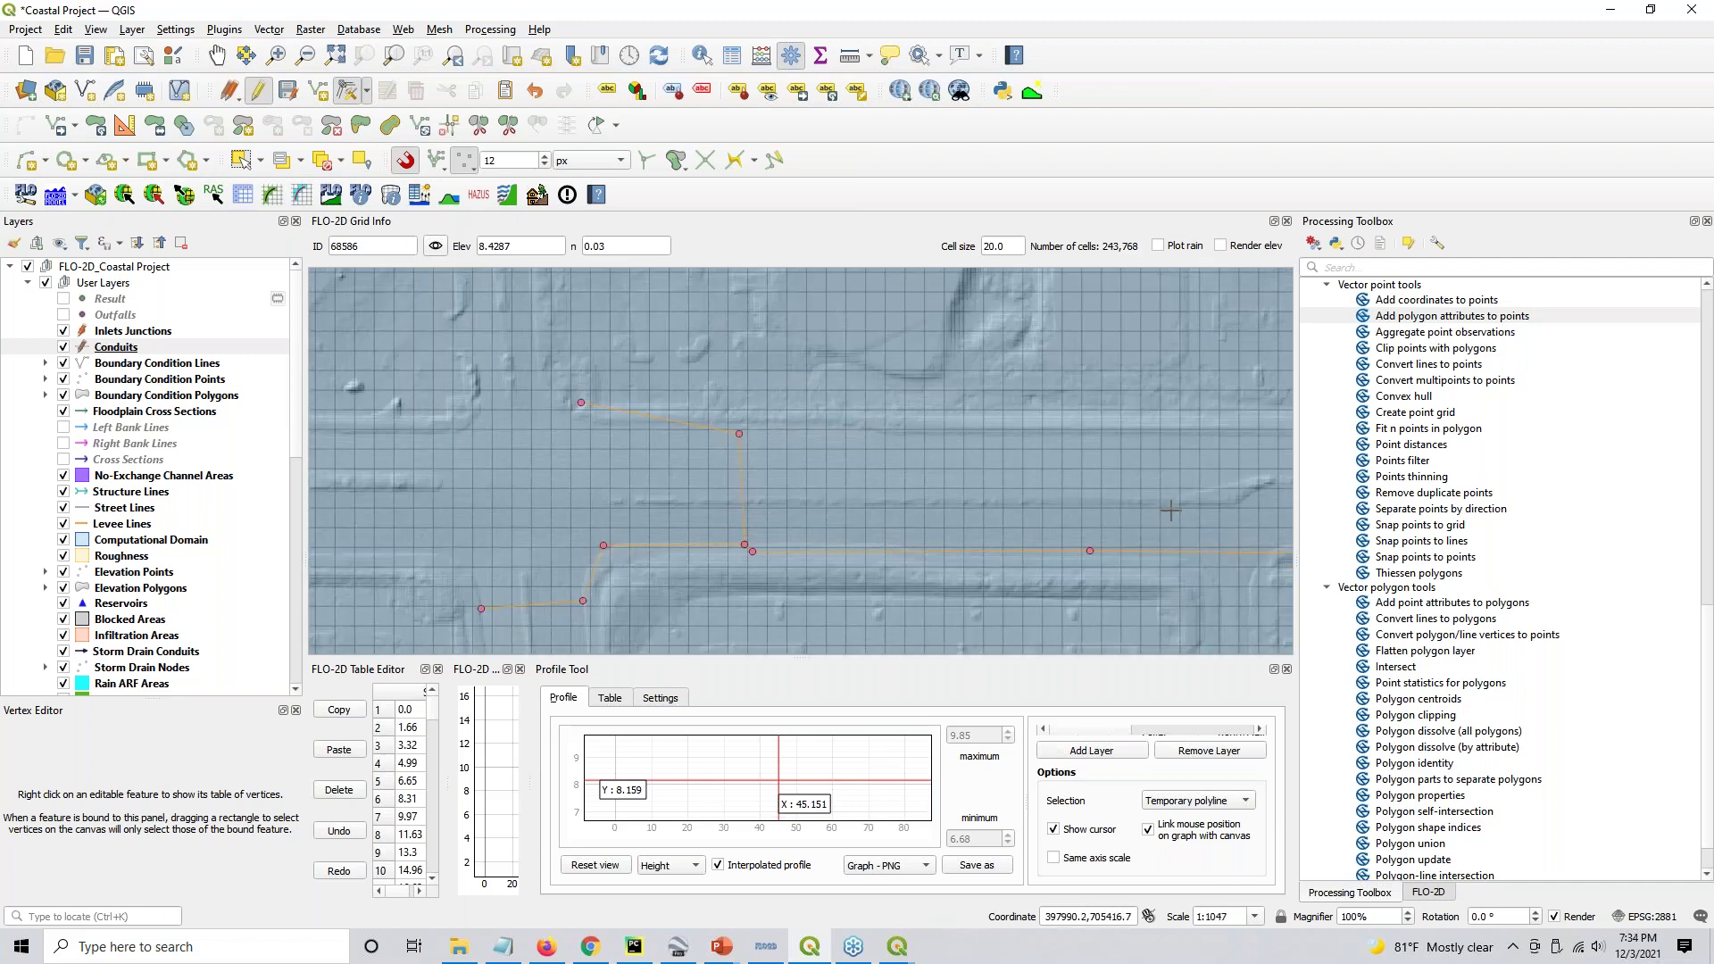
{"action": "scroll", "coordinate": [1170, 510], "scroll_direction": "down", "scroll_amount": 1}
{"action": "left_click_drag", "start_coordinate": [1170, 510], "coordinate": [908, 578]}
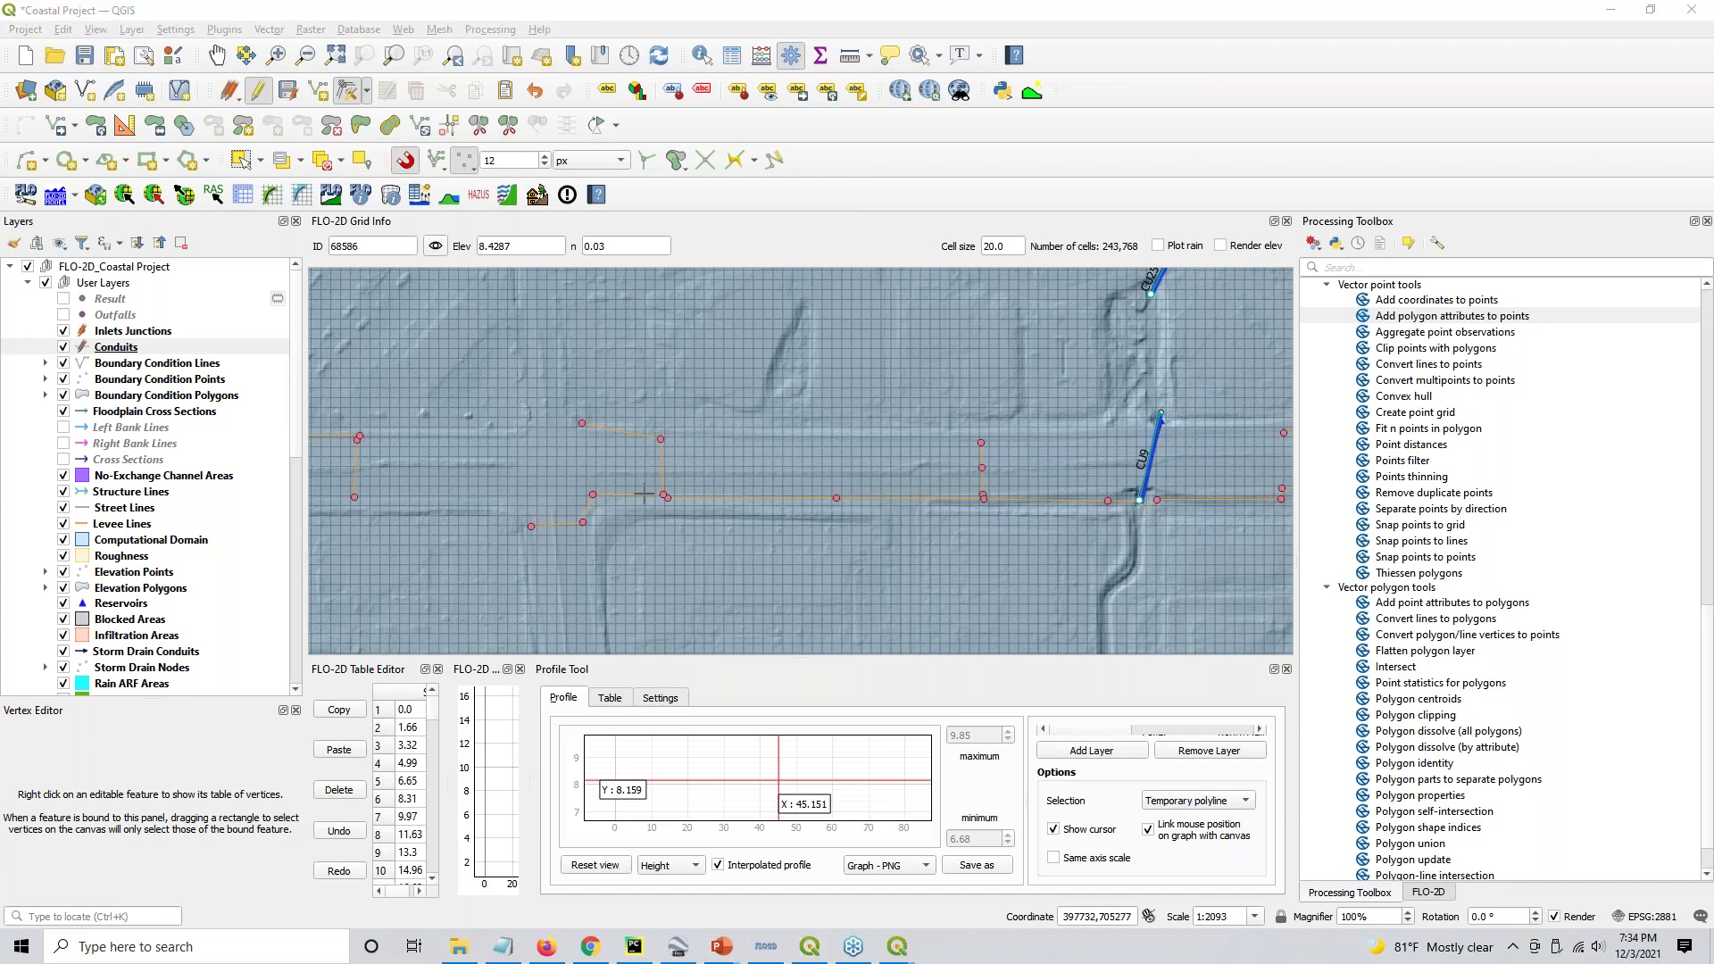
{"action": "scroll", "coordinate": [148, 482], "scroll_direction": "down", "scroll_amount": 9}
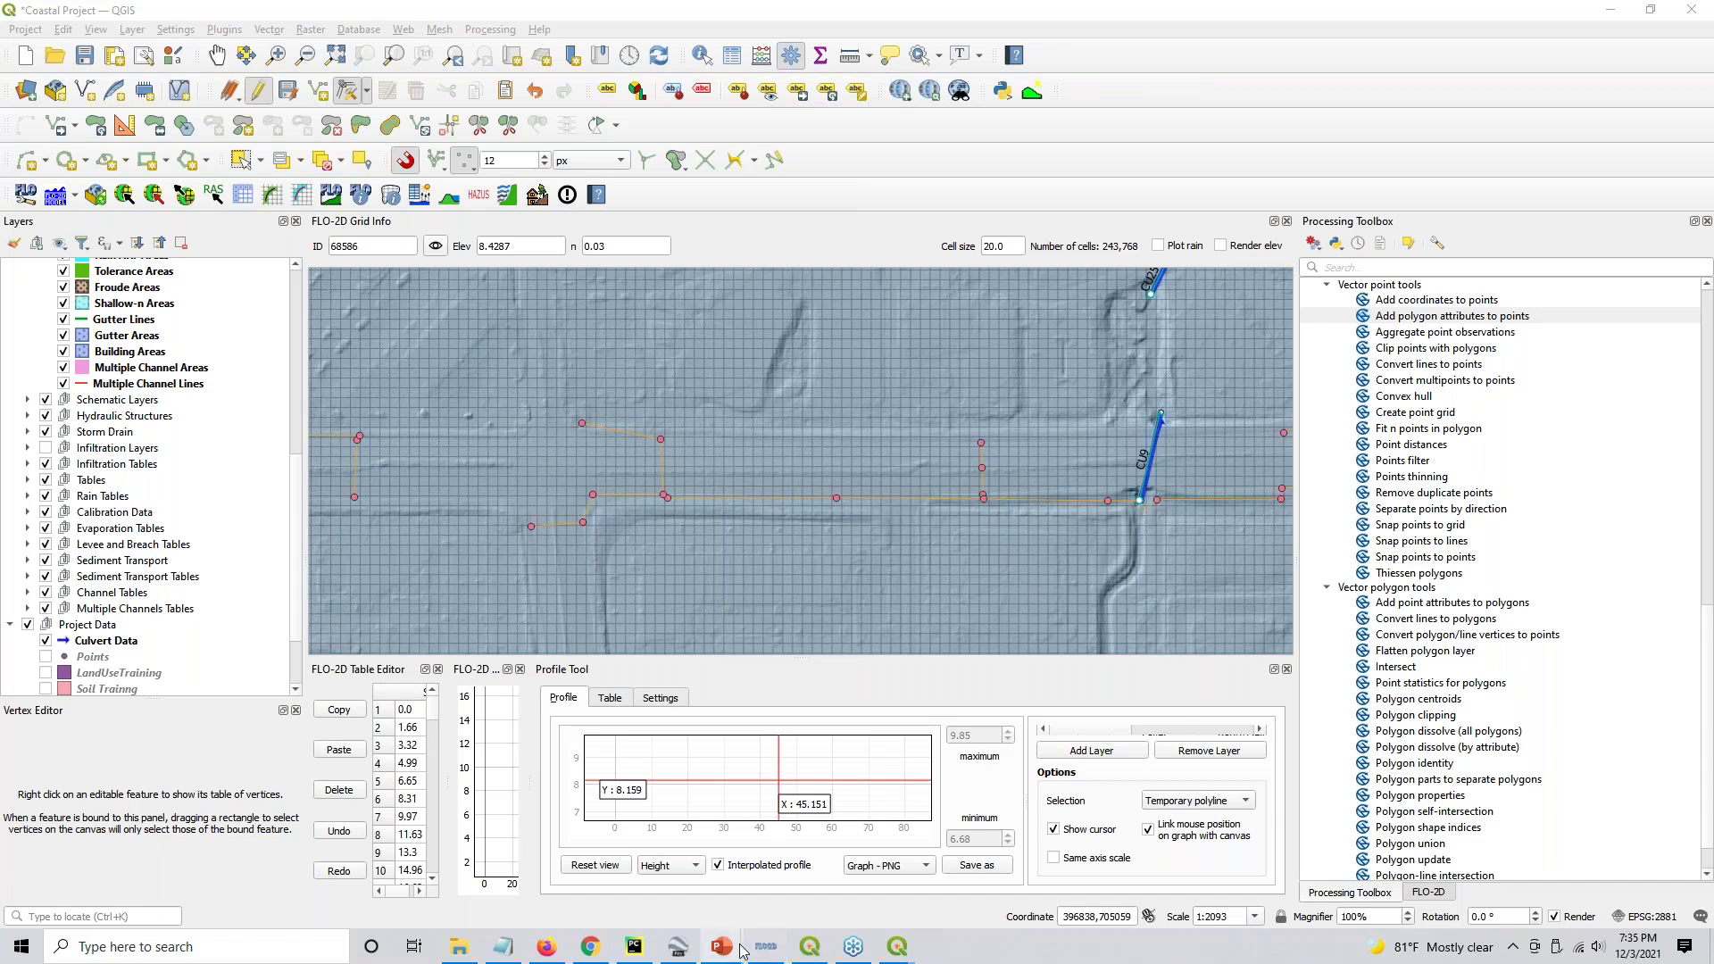
Keep Google Satellite visible and hide Elevation Raster so conduits show over satellite imagery
{"action": "scroll", "coordinate": [58, 628], "scroll_direction": "down", "scroll_amount": 2}
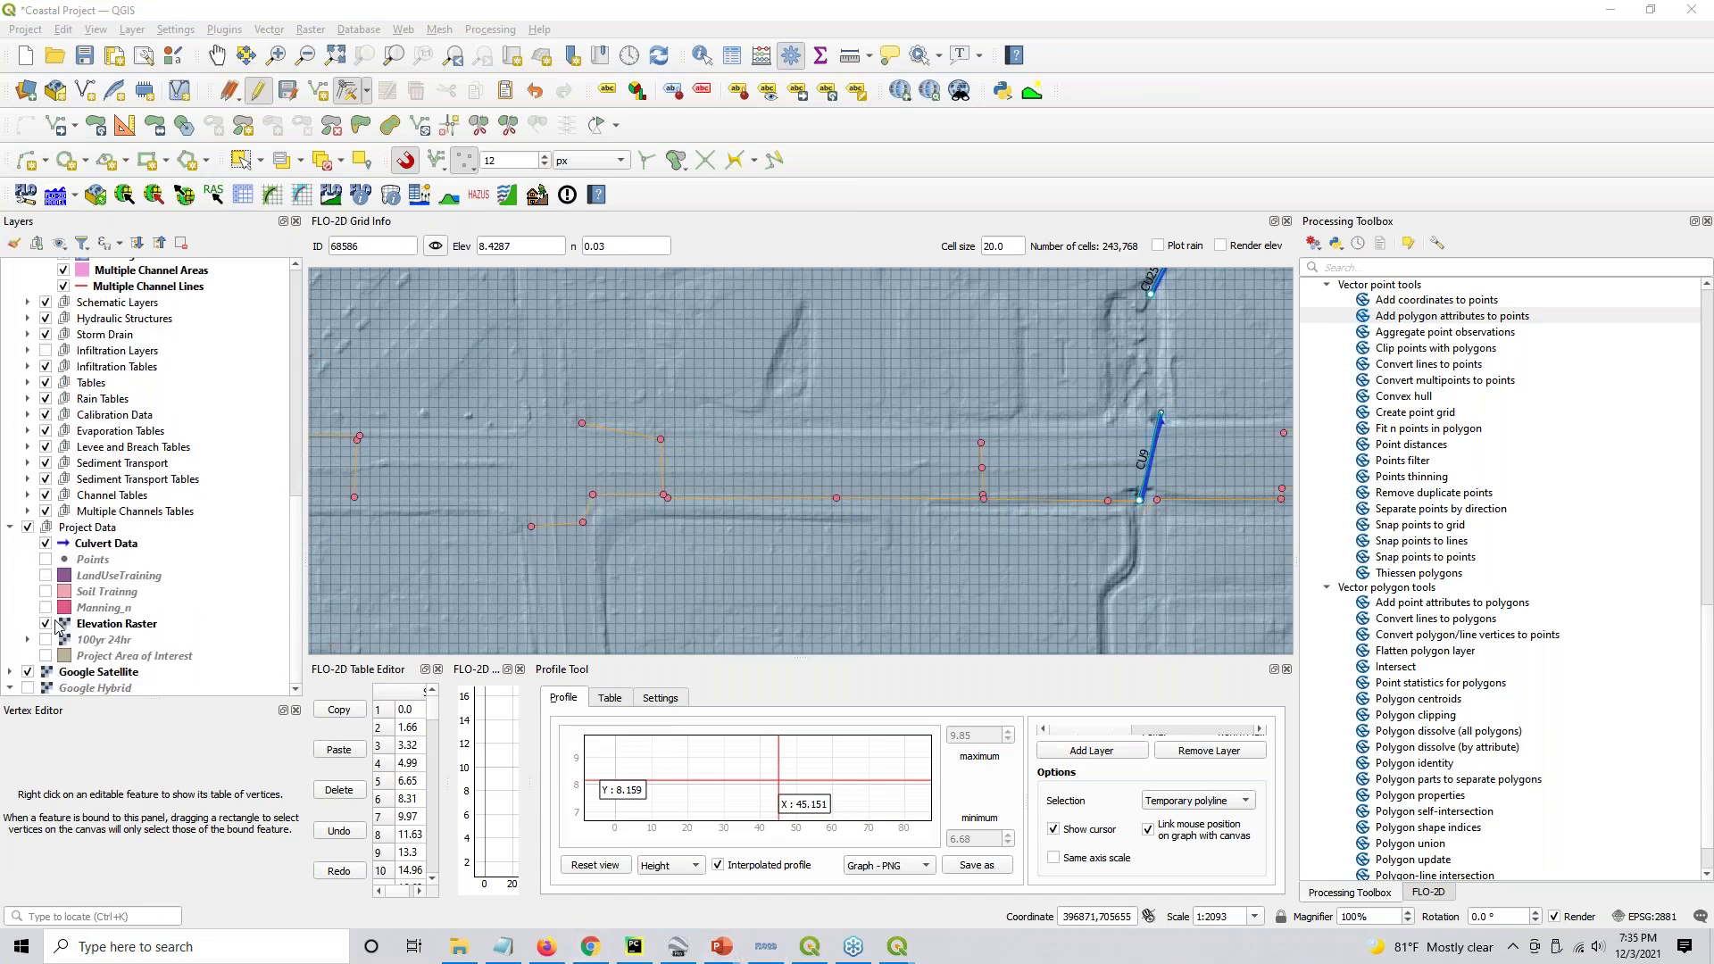
{"action": "left_click", "coordinate": [28, 672]}
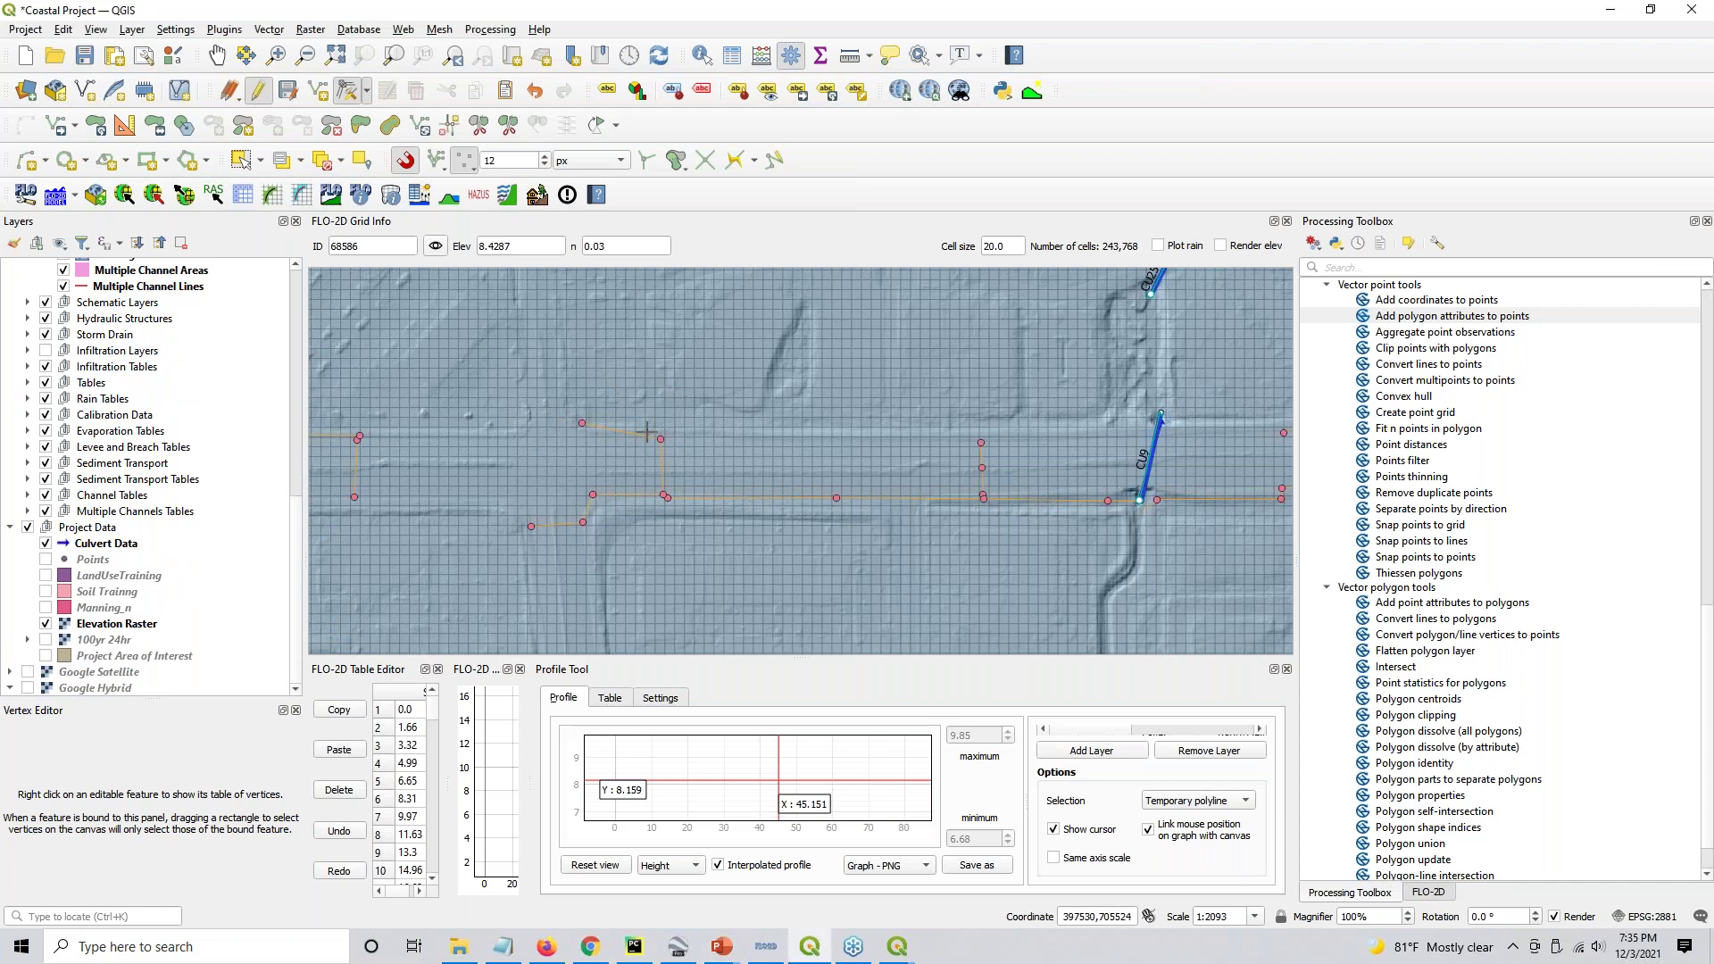
{"action": "left_click", "coordinate": [28, 672]}
{"action": "left_click", "coordinate": [46, 623]}
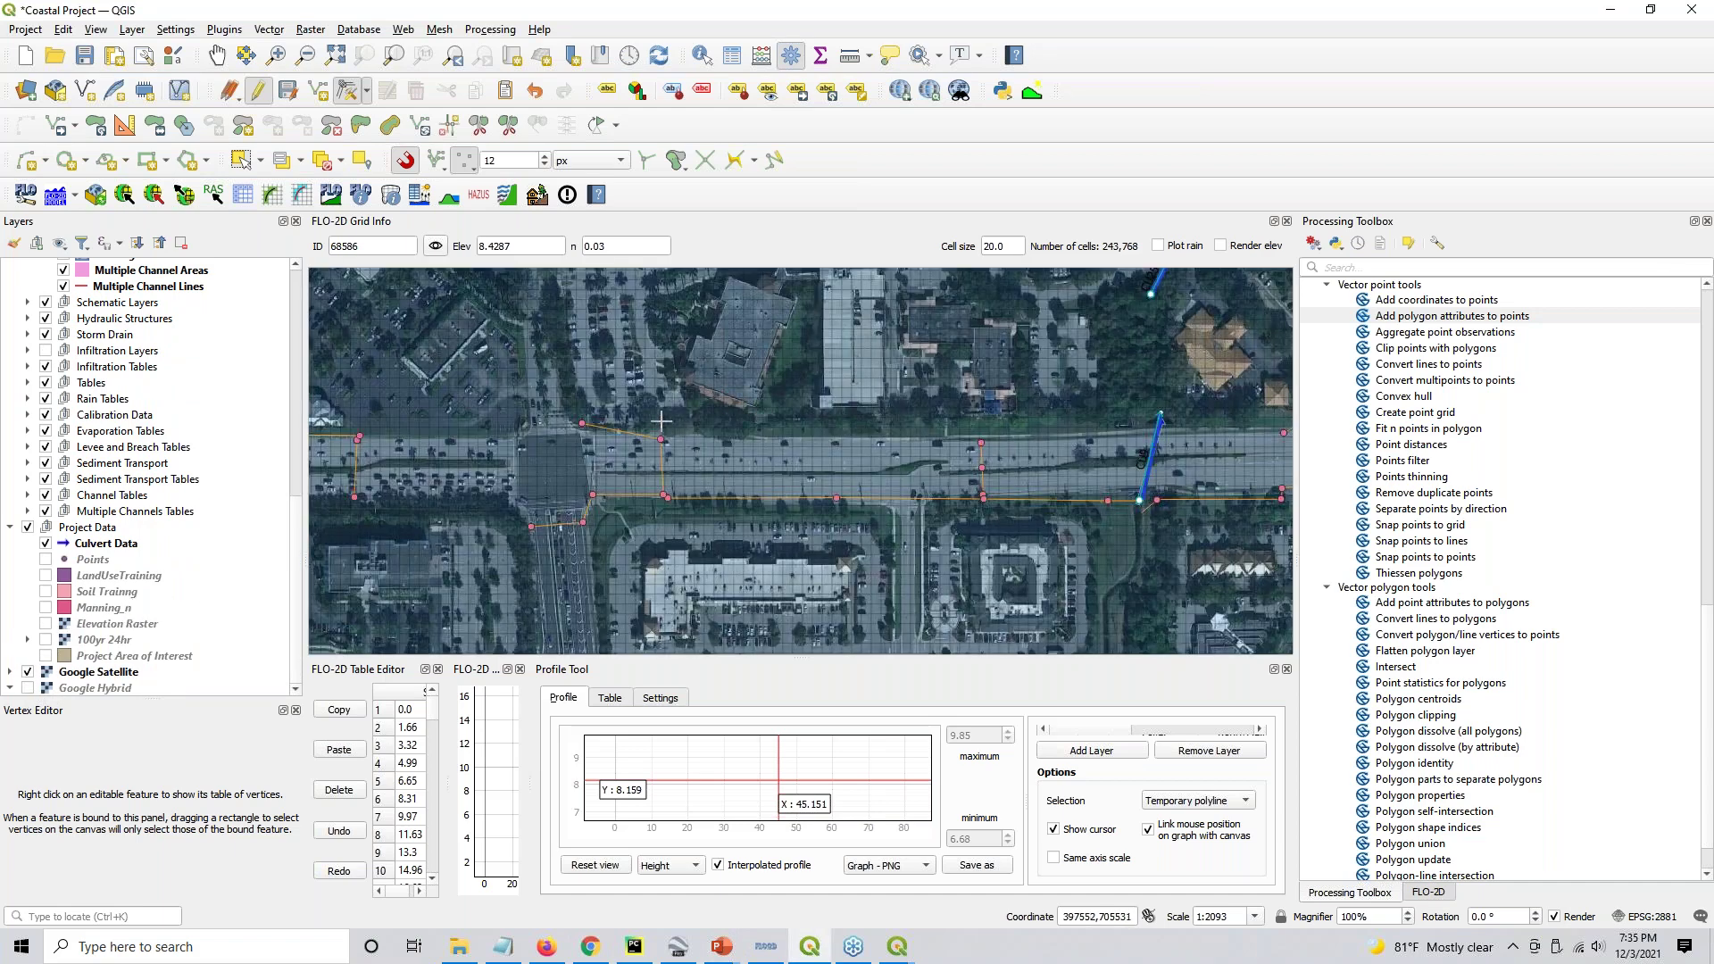
Zoom in on the conduit bend and pan to show the whole road and median palms
{"action": "scroll", "coordinate": [661, 420], "scroll_direction": "up", "scroll_amount": 4}
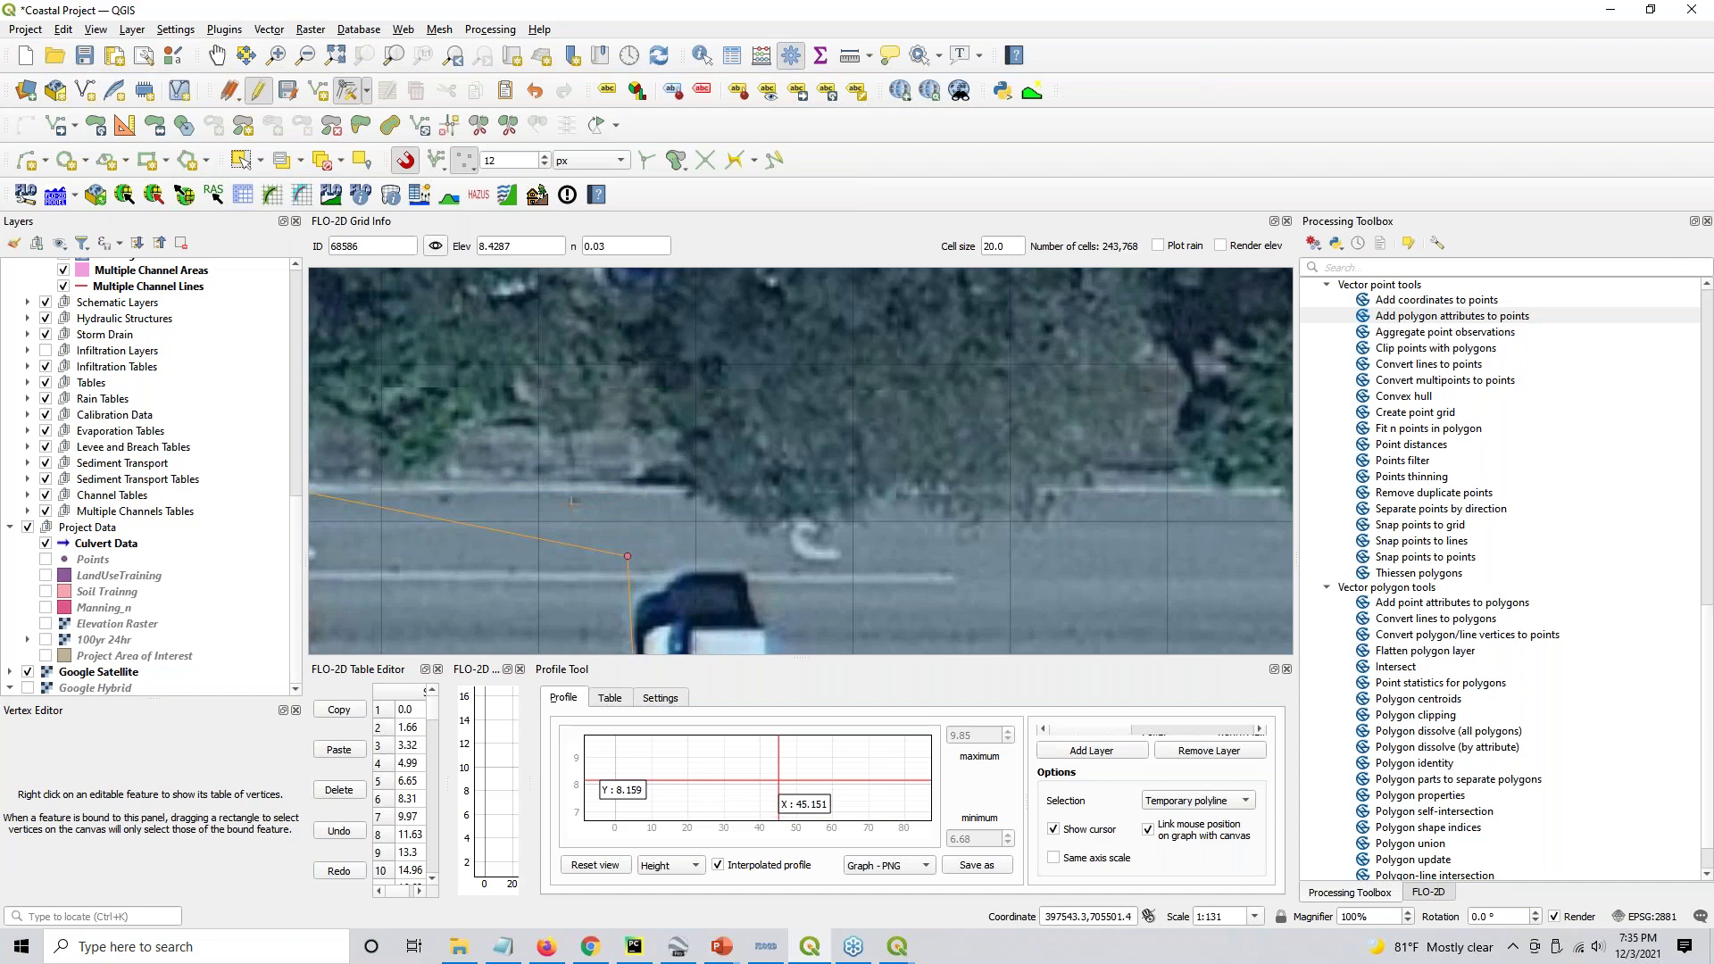
{"action": "scroll", "coordinate": [562, 505], "scroll_direction": "up", "scroll_amount": 1}
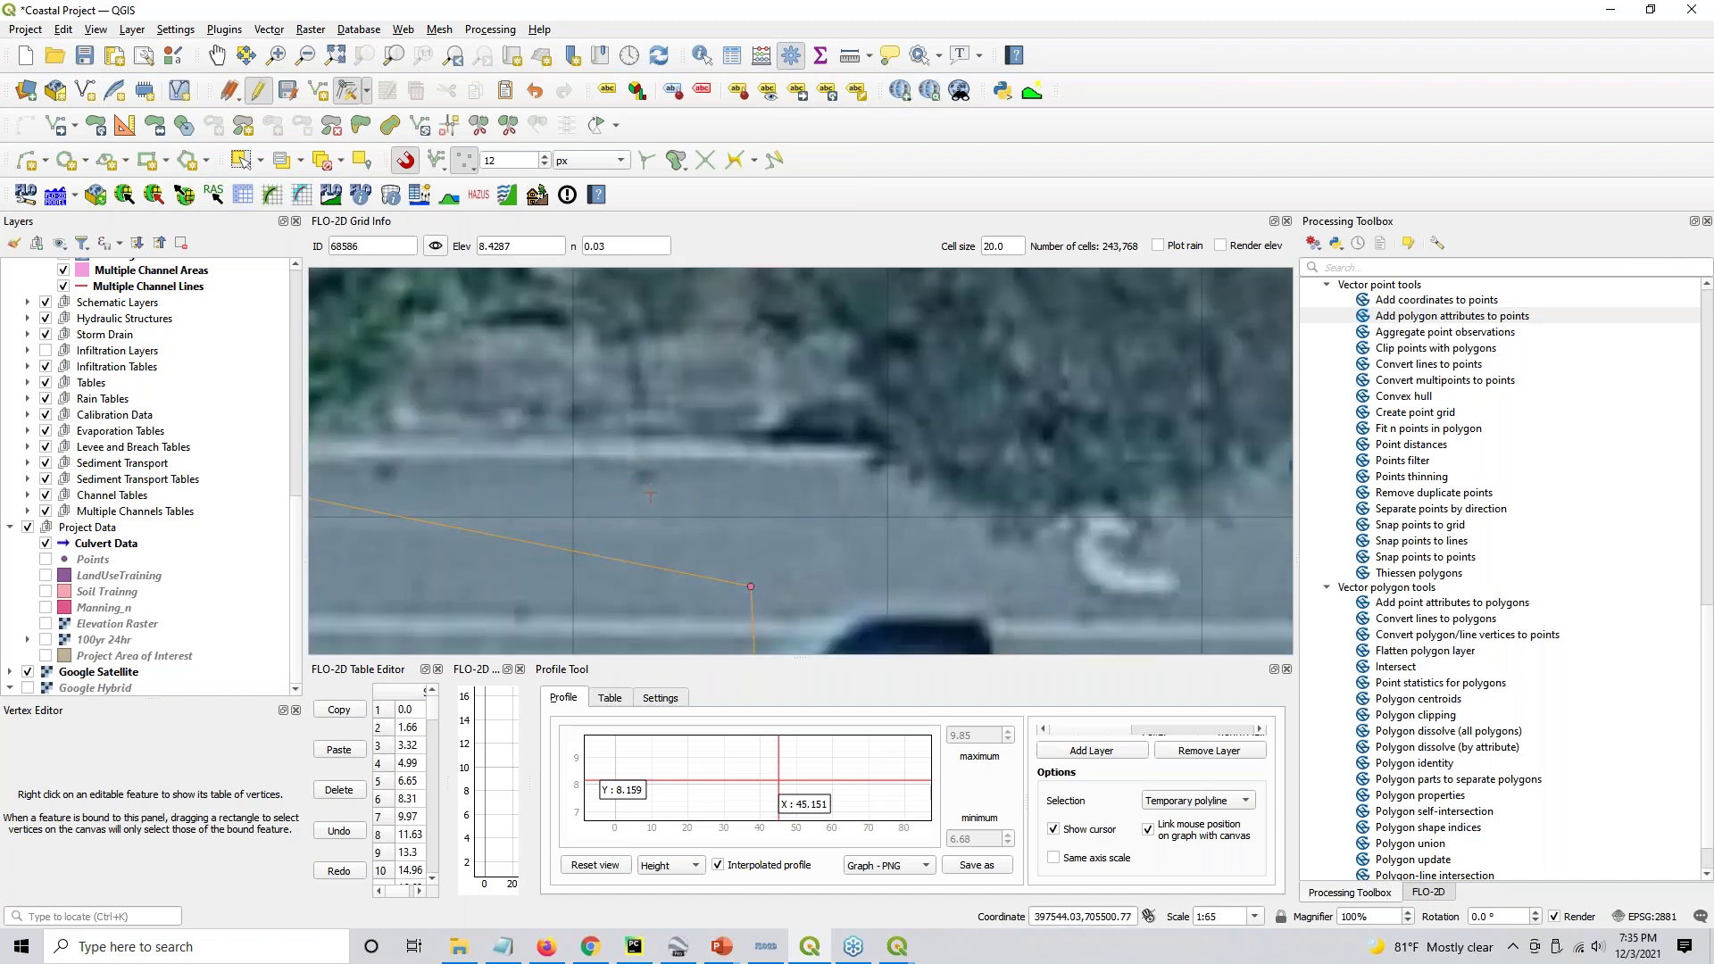
{"action": "scroll", "coordinate": [650, 494], "scroll_direction": "down", "scroll_amount": 2}
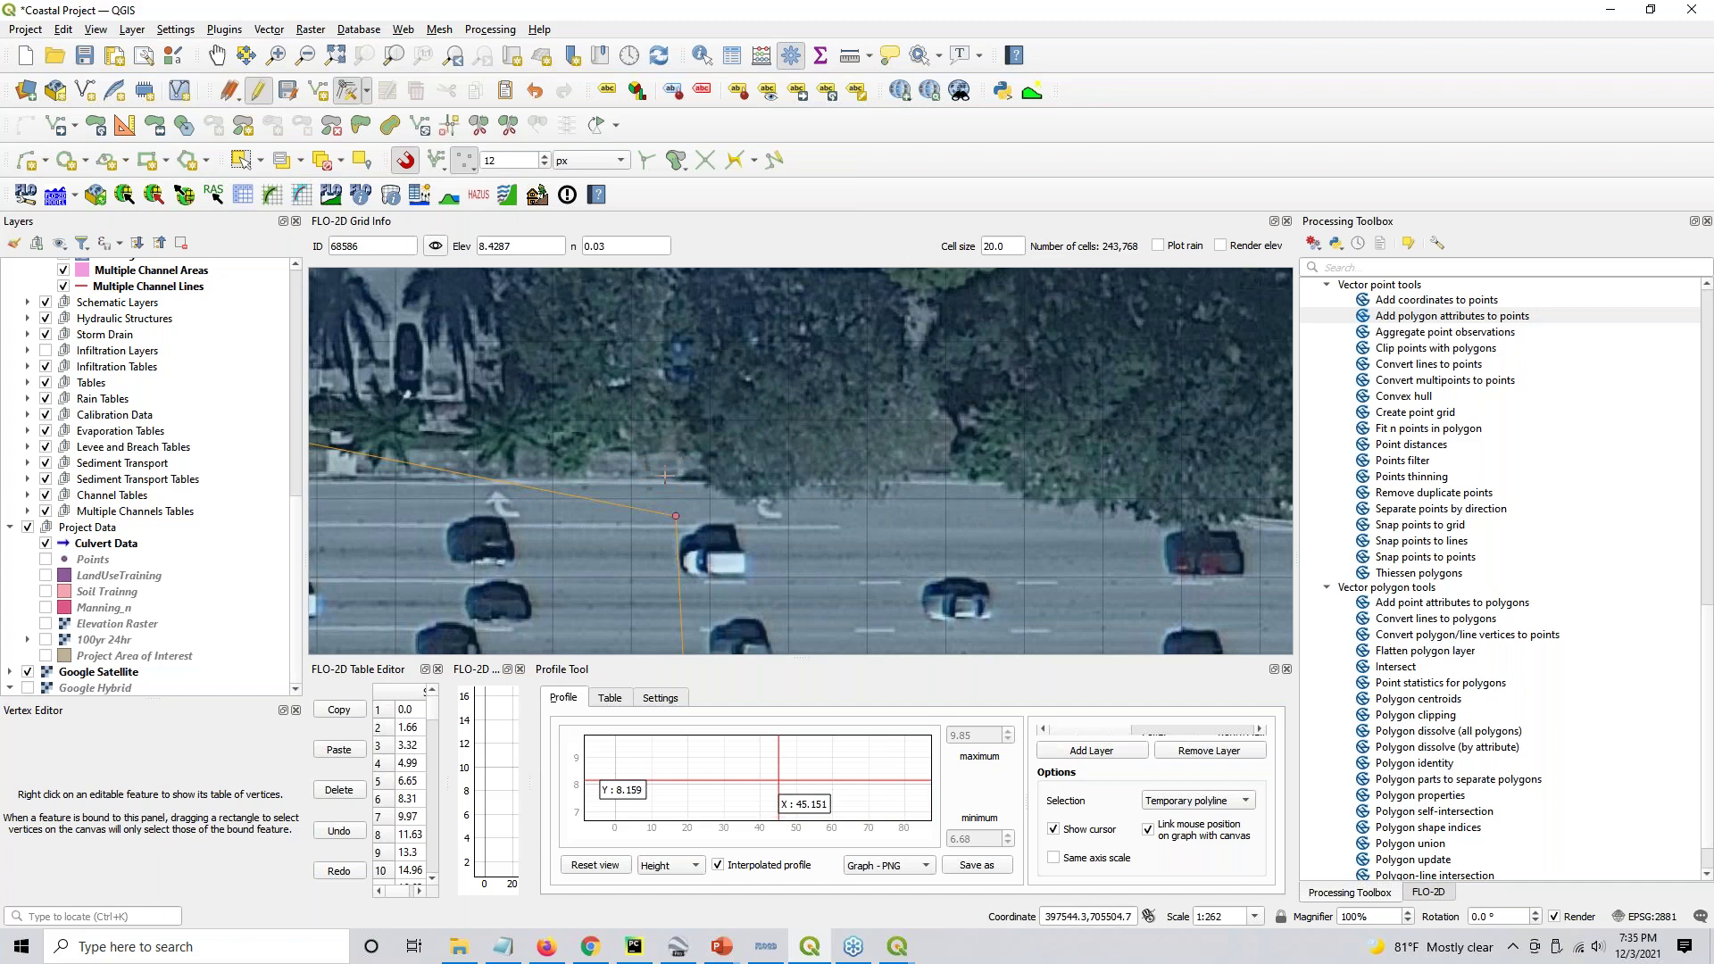
{"action": "right_click", "coordinate": [685, 479]}
{"action": "scroll", "coordinate": [661, 516], "scroll_direction": "down", "scroll_amount": 1}
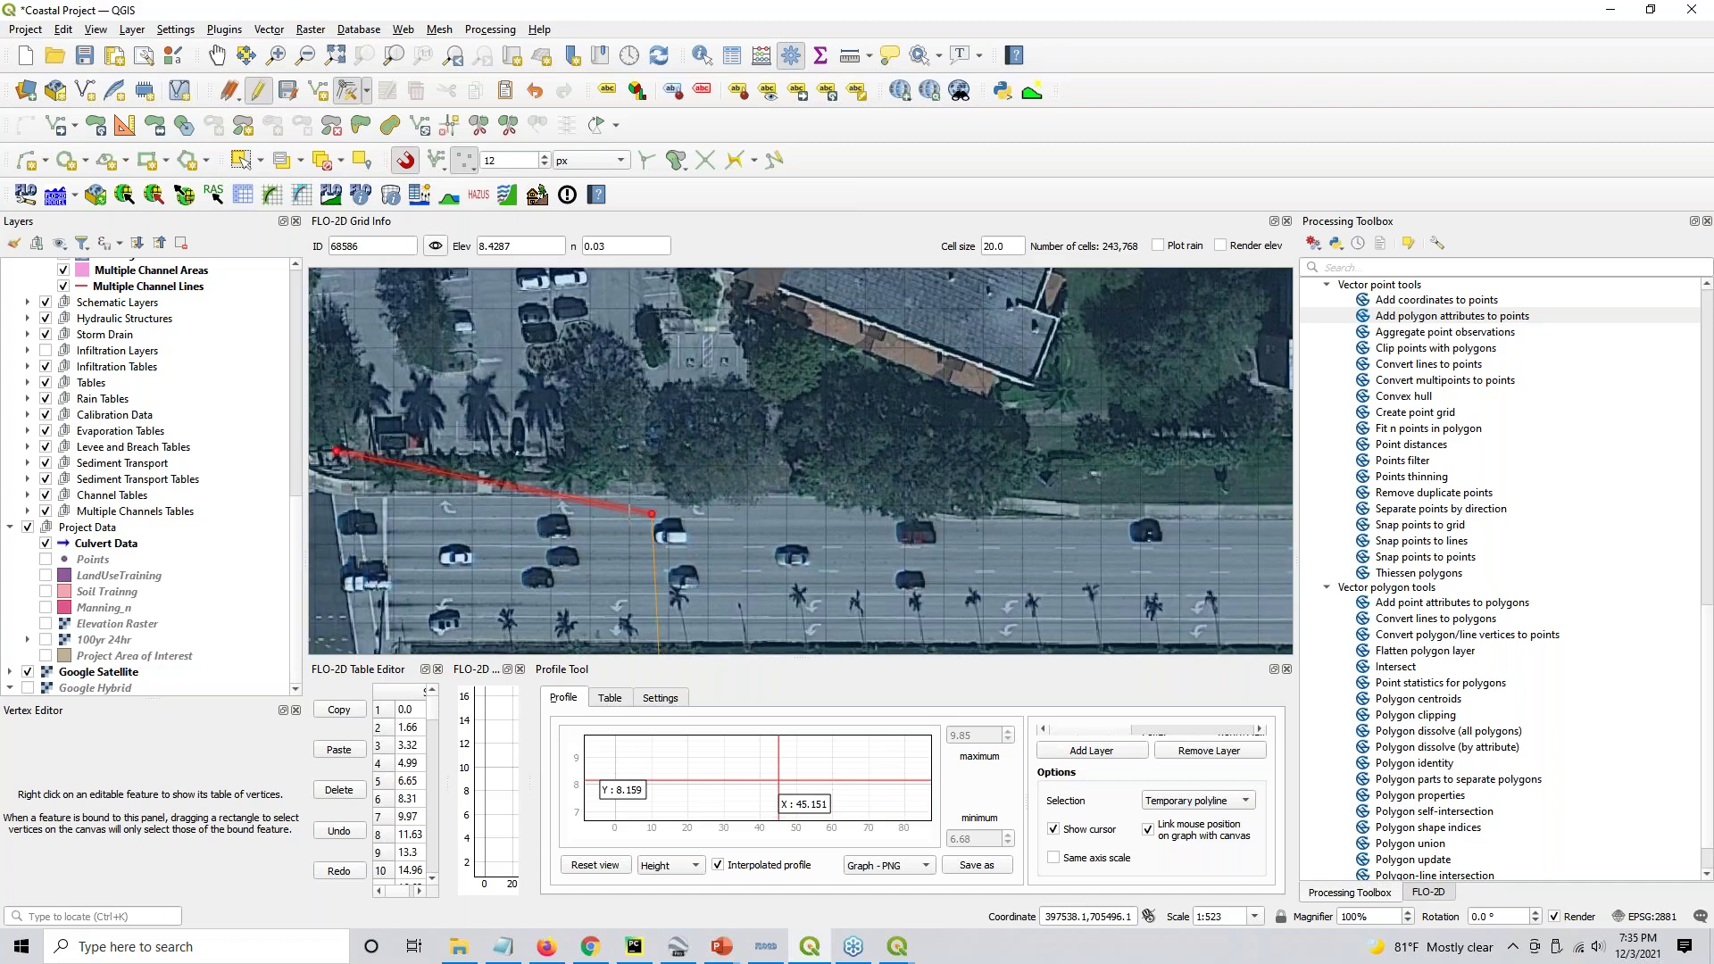
{"action": "left_click_drag", "start_coordinate": [661, 516], "coordinate": [644, 487]}
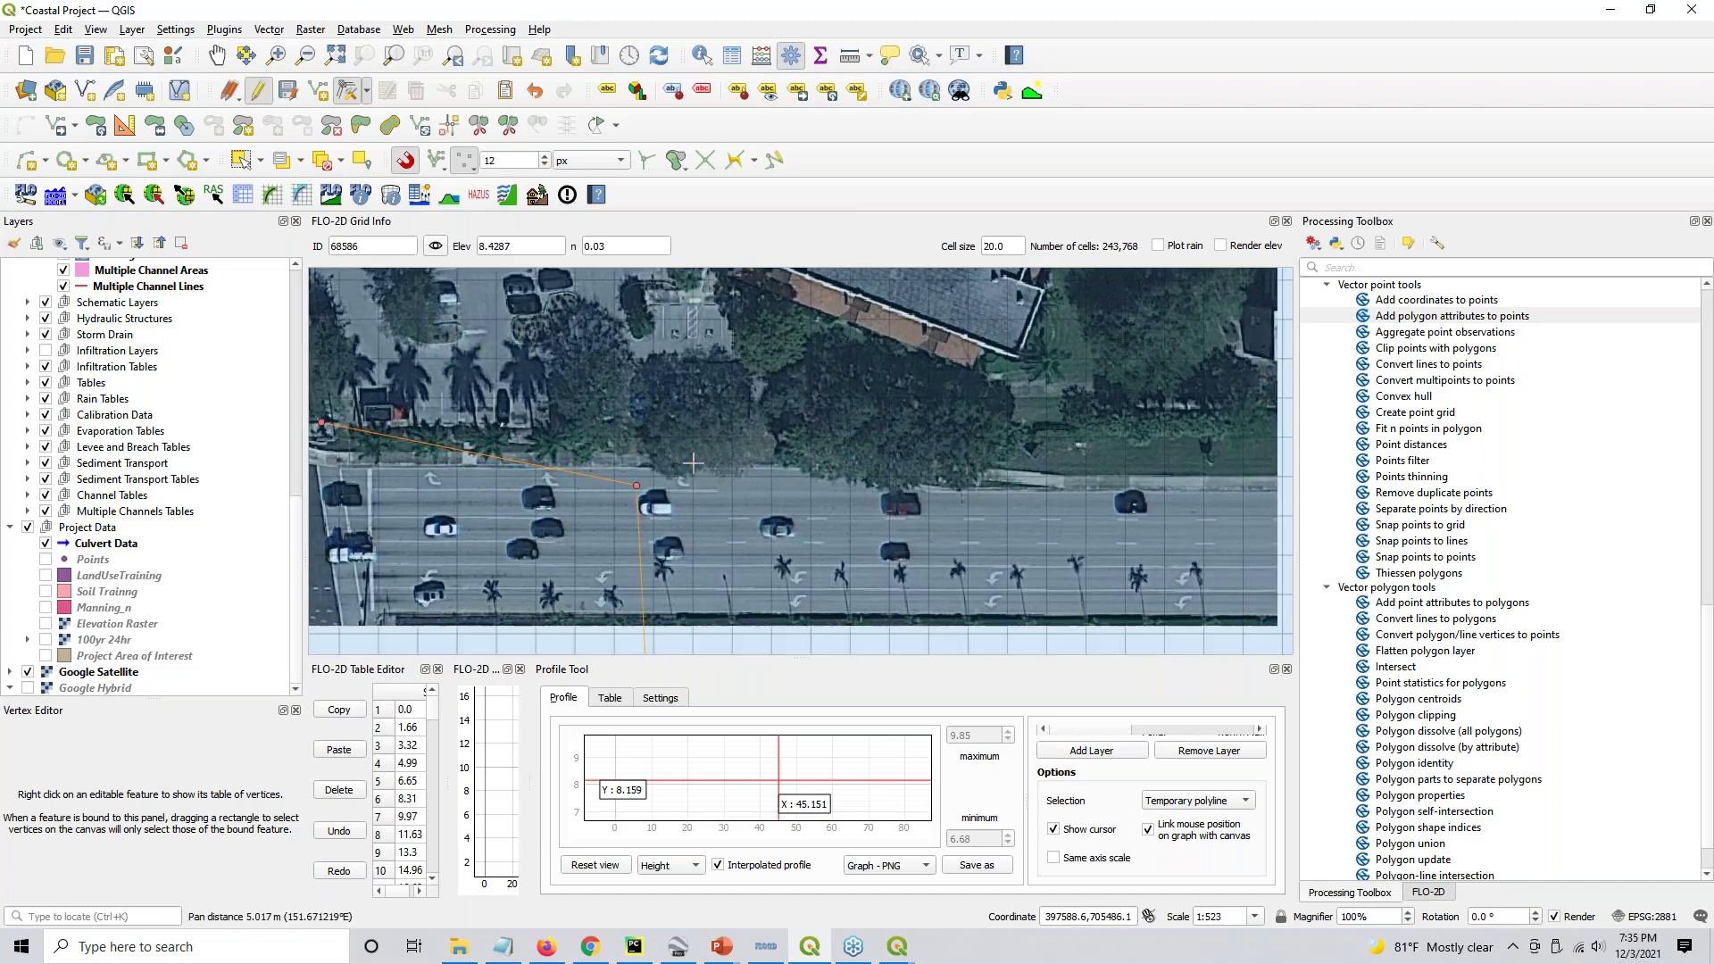
{"action": "left_click_drag", "start_coordinate": [766, 651], "coordinate": [704, 589]}
{"action": "scroll", "coordinate": [607, 580], "scroll_direction": "up", "scroll_amount": 1}
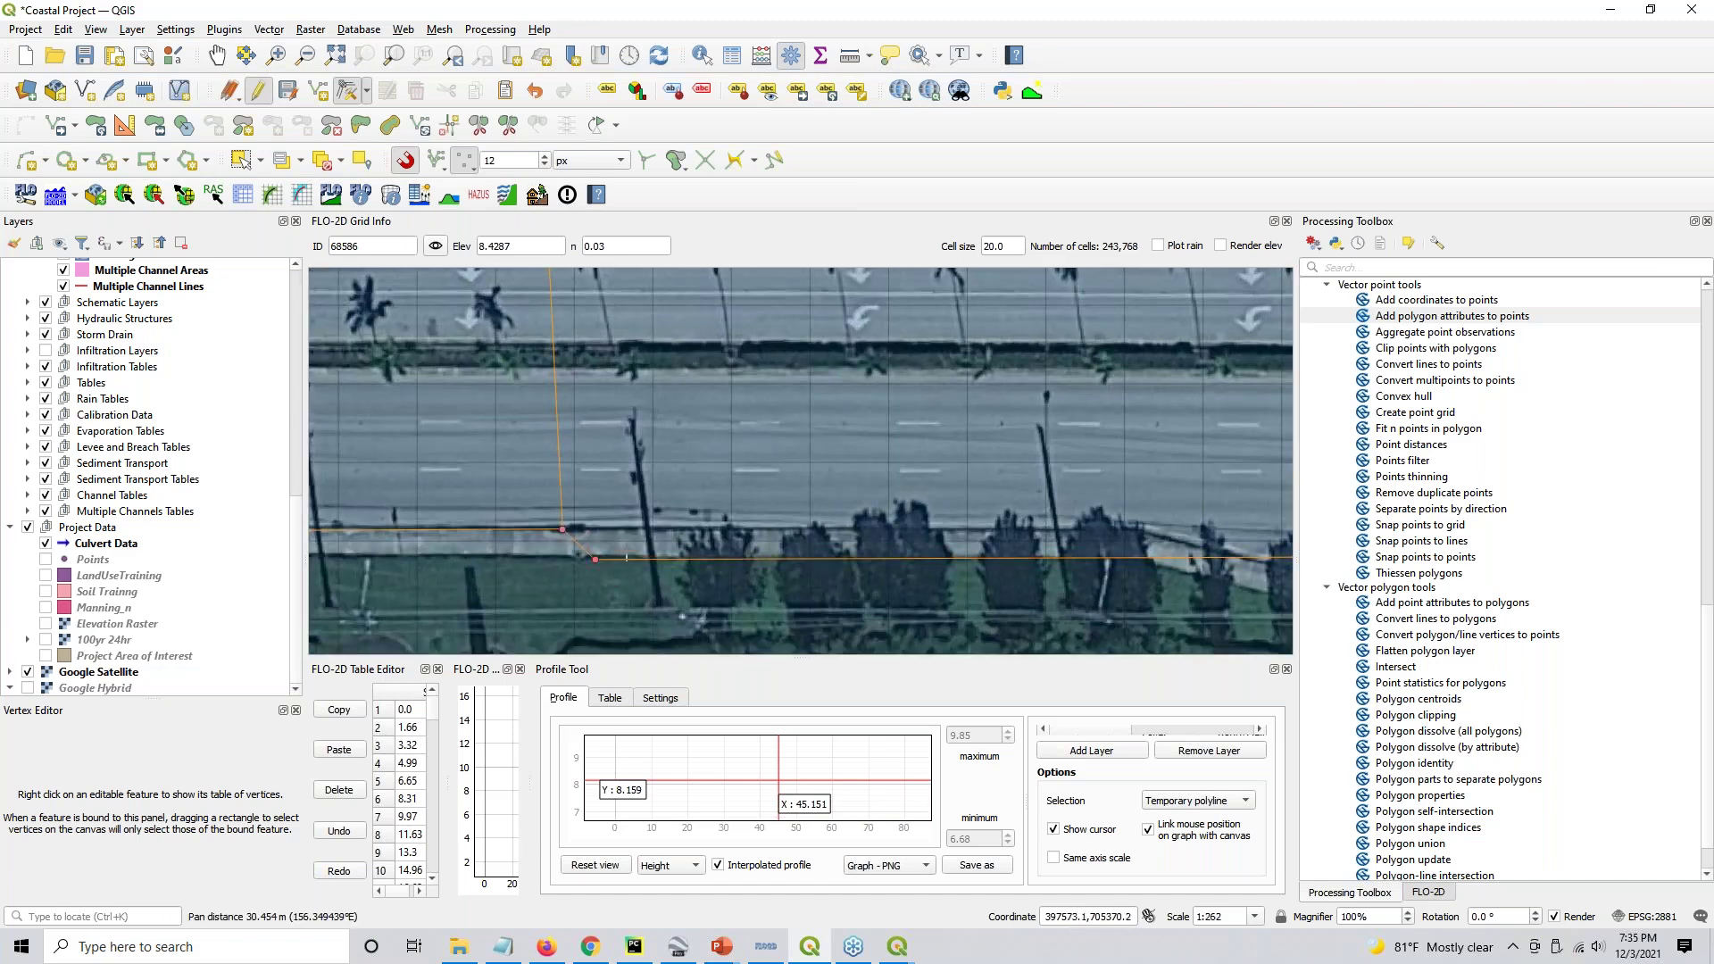
{"action": "left_click", "coordinate": [578, 555]}
{"action": "scroll", "coordinate": [694, 482], "scroll_direction": "down", "scroll_amount": 1}
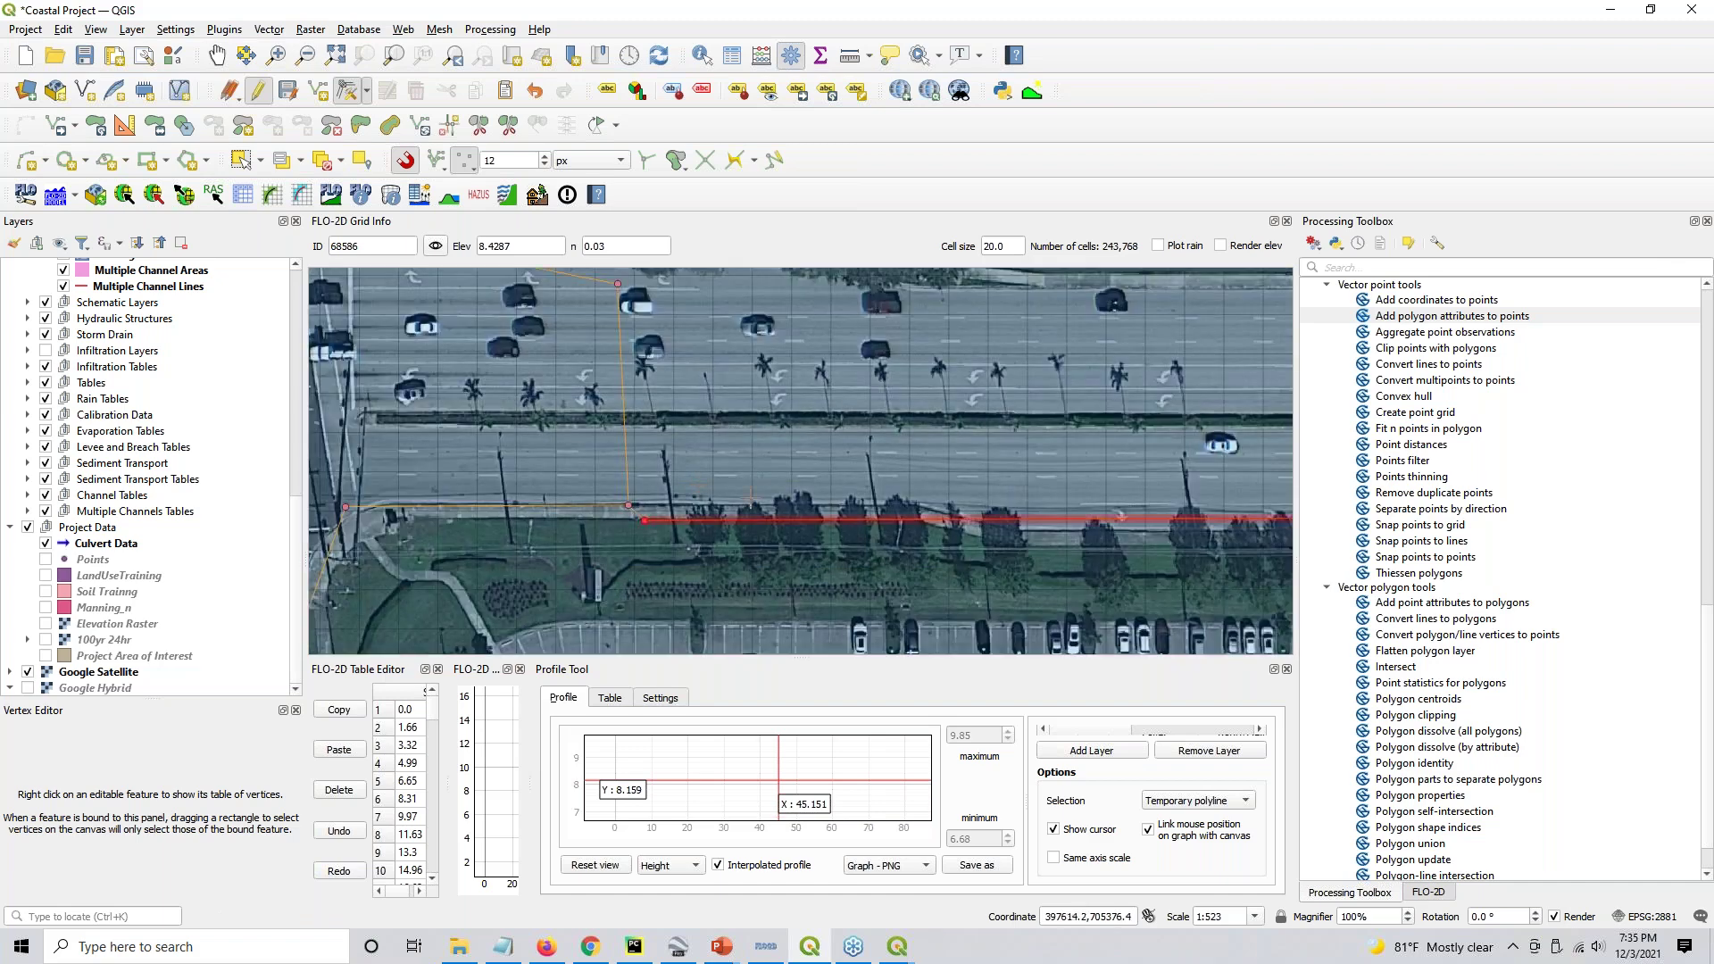
{"action": "left_click_drag", "start_coordinate": [471, 272], "coordinate": [451, 349]}
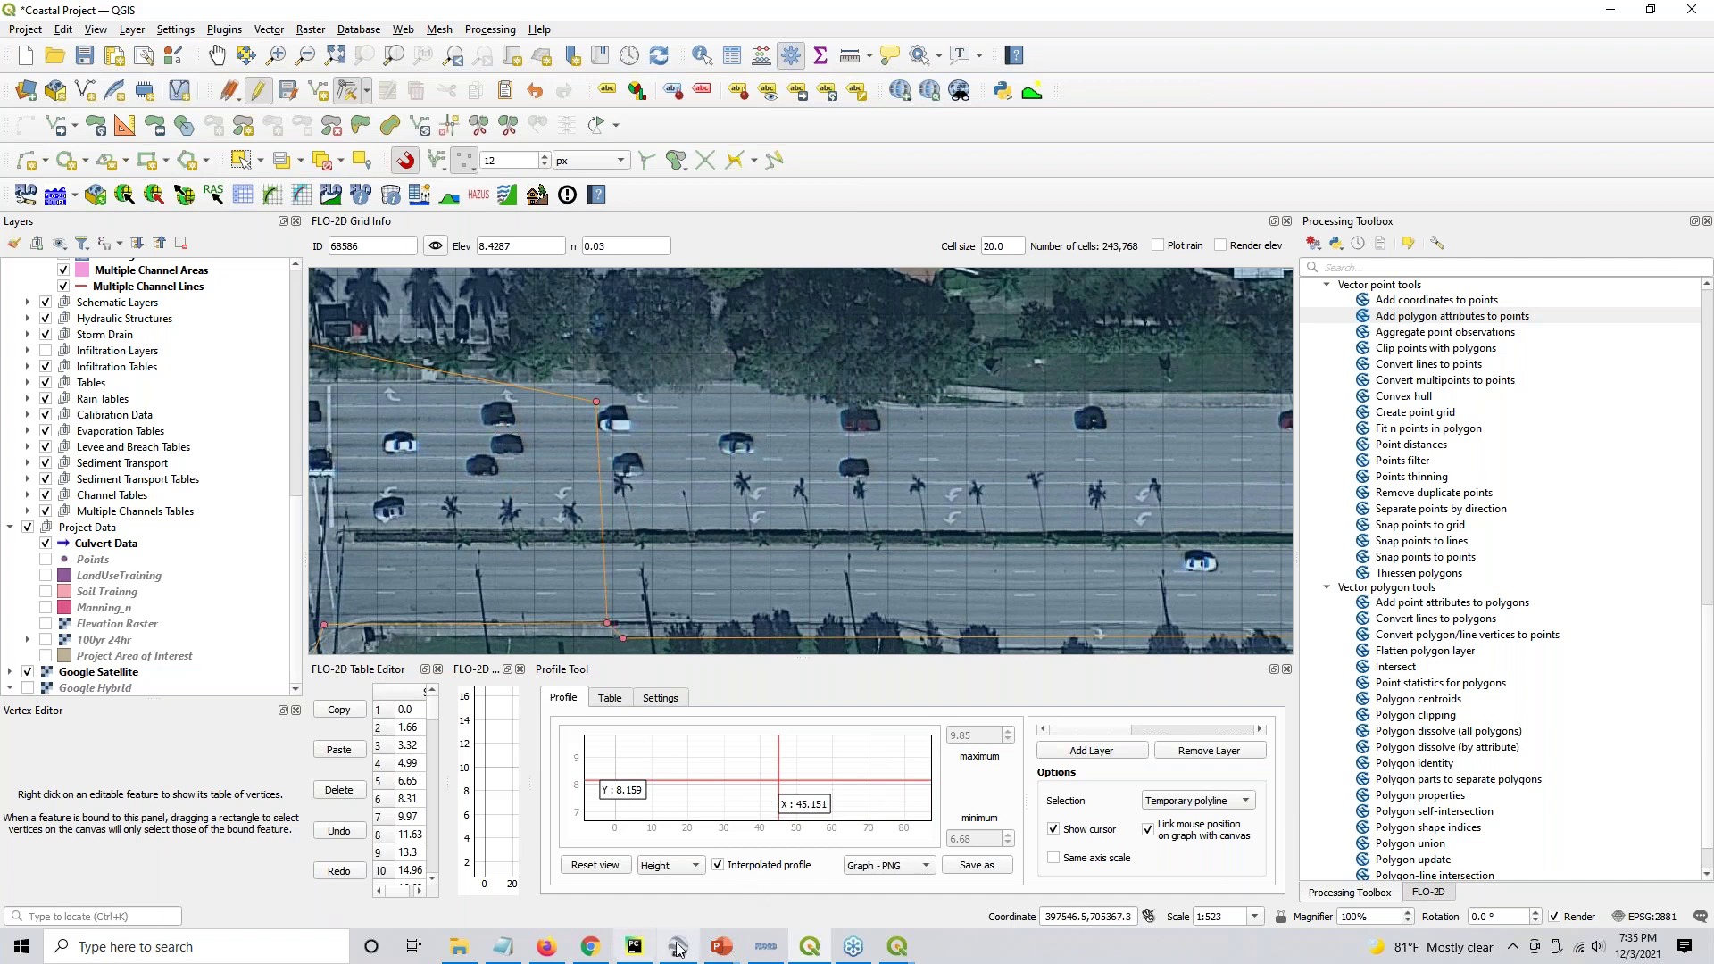
{"action": "mouse_move", "coordinate": [589, 948]}
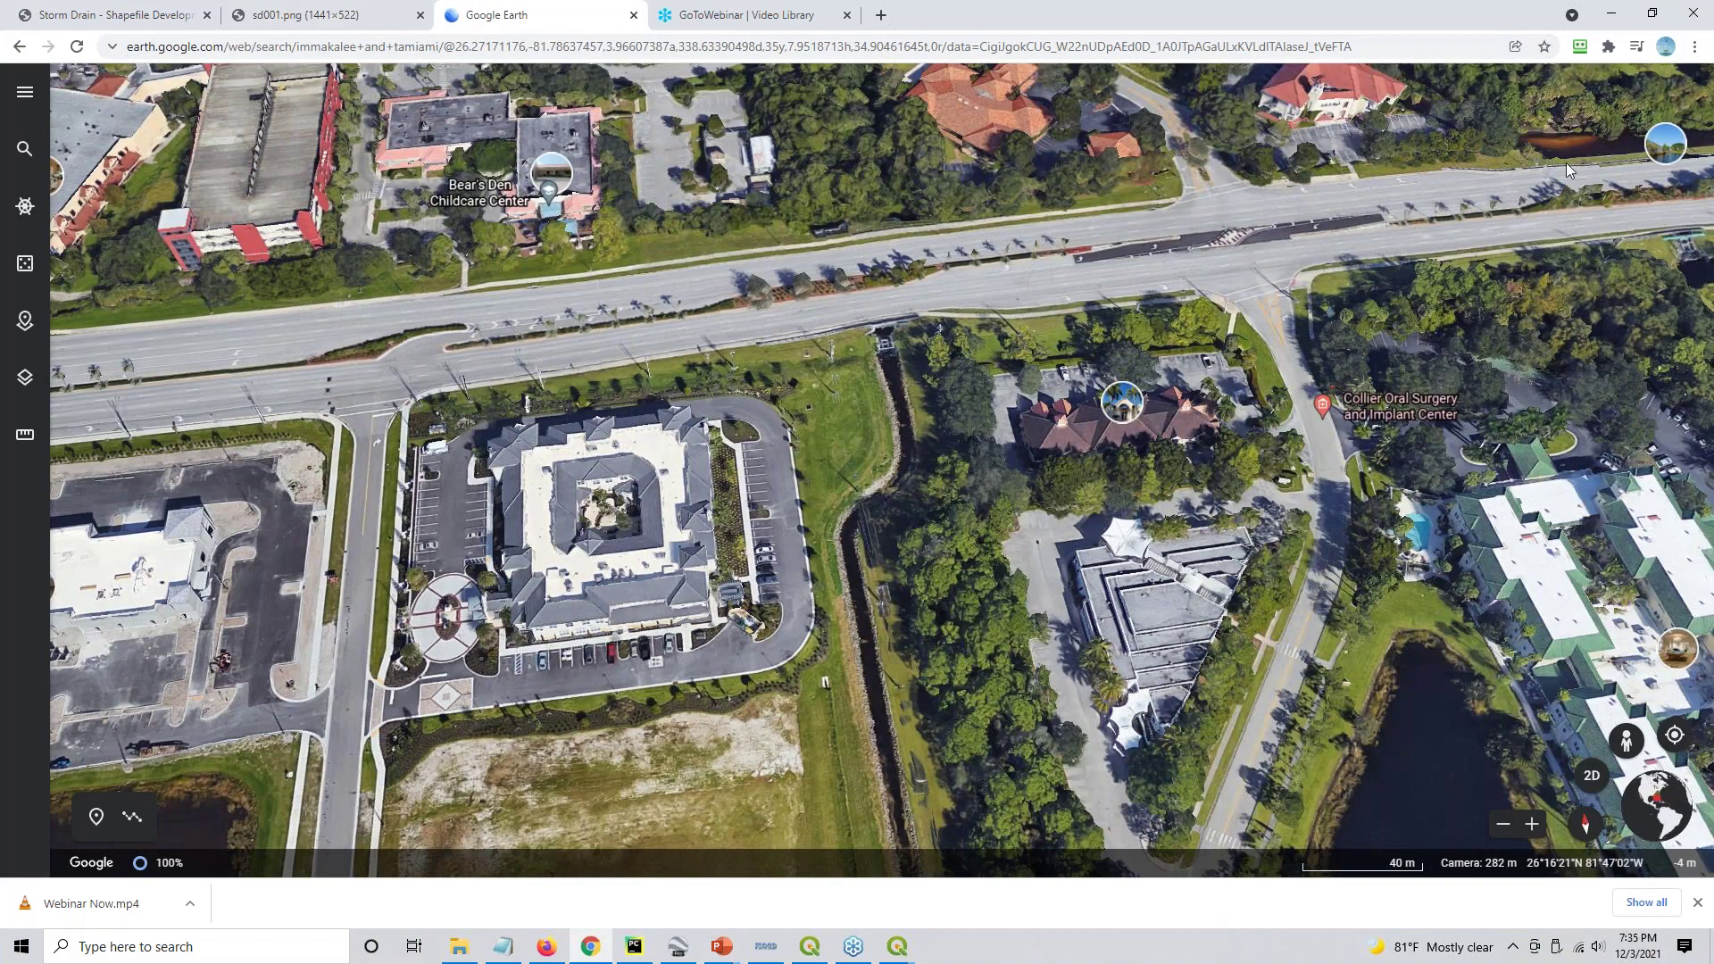
Zoom out and rotate the 3D view, then drop Pegman onto County Rd 846 beside the buildings
{"action": "scroll", "coordinate": [783, 412], "scroll_direction": "down", "scroll_amount": 4}
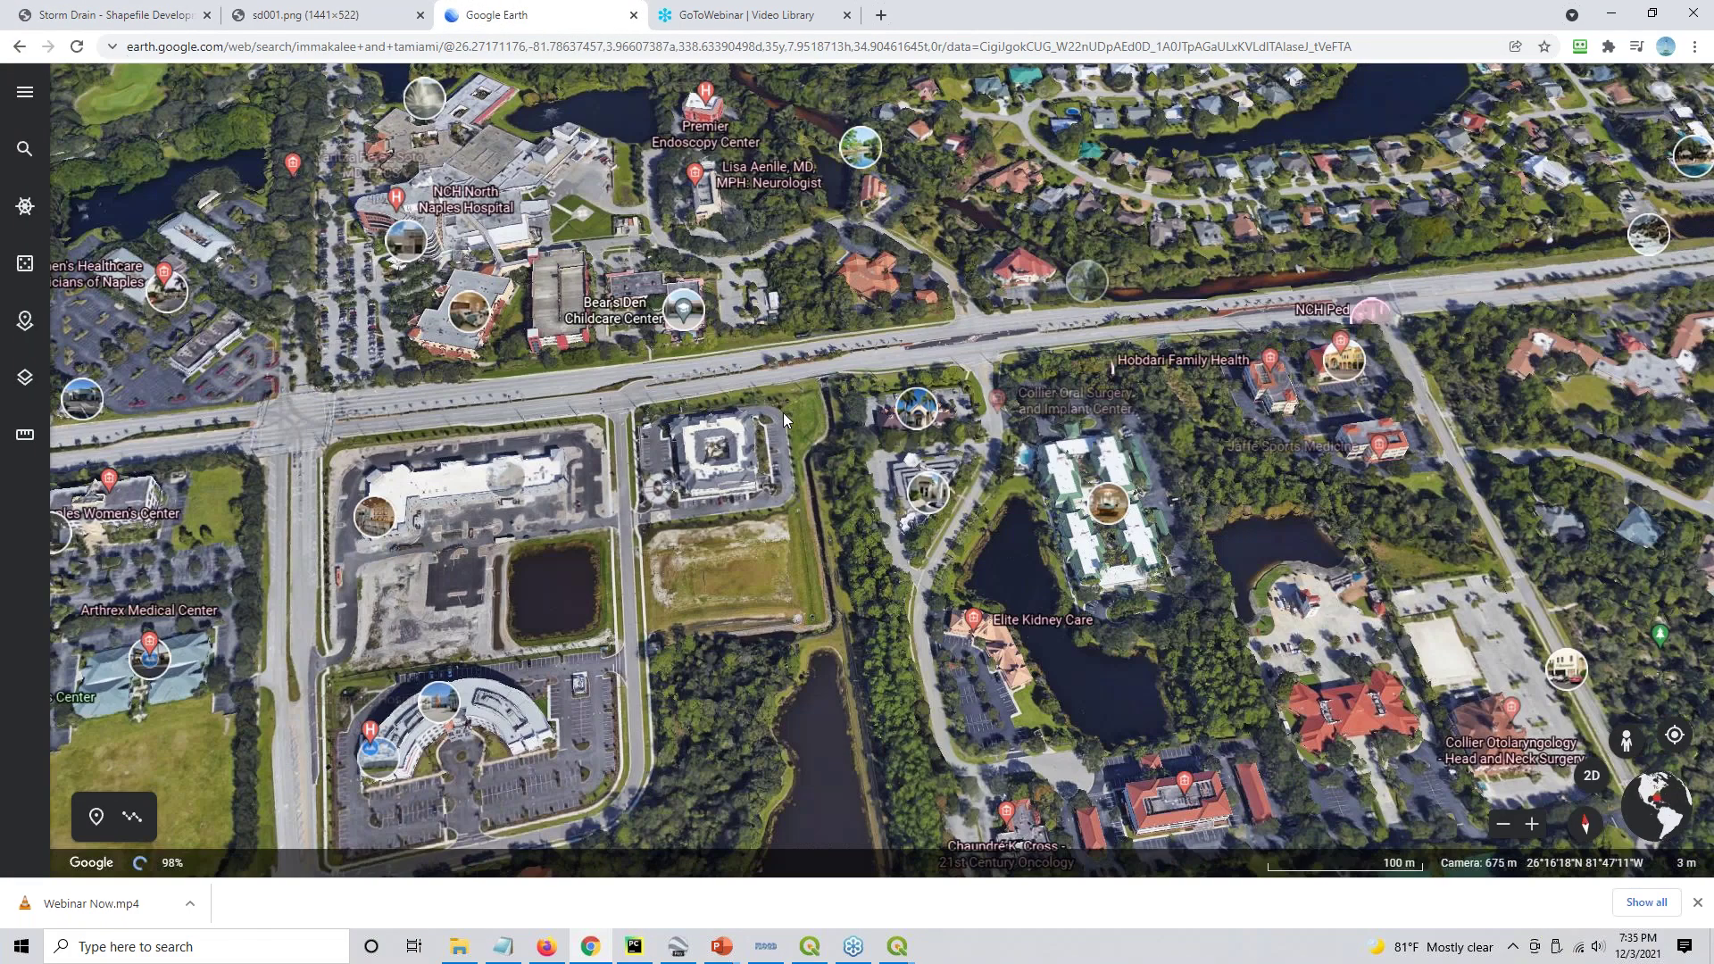
{"action": "scroll", "coordinate": [1064, 432], "scroll_direction": "down", "scroll_amount": 1}
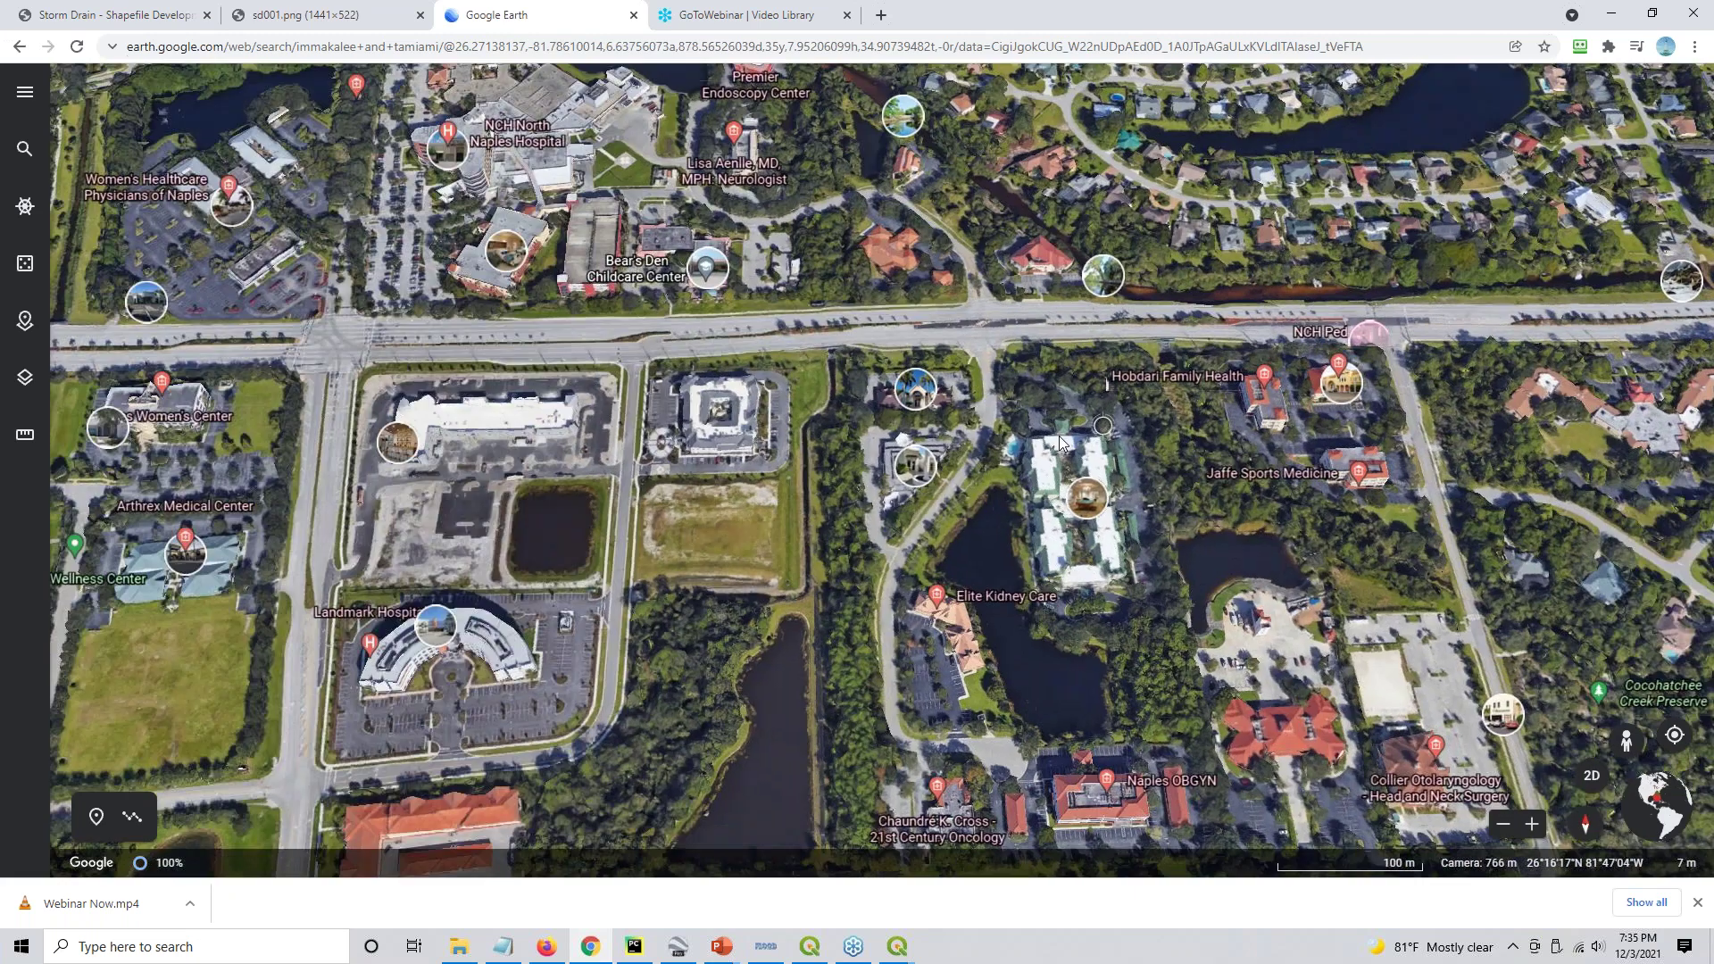
{"action": "left_click_drag", "start_coordinate": [1058, 435], "coordinate": [1026, 443]}
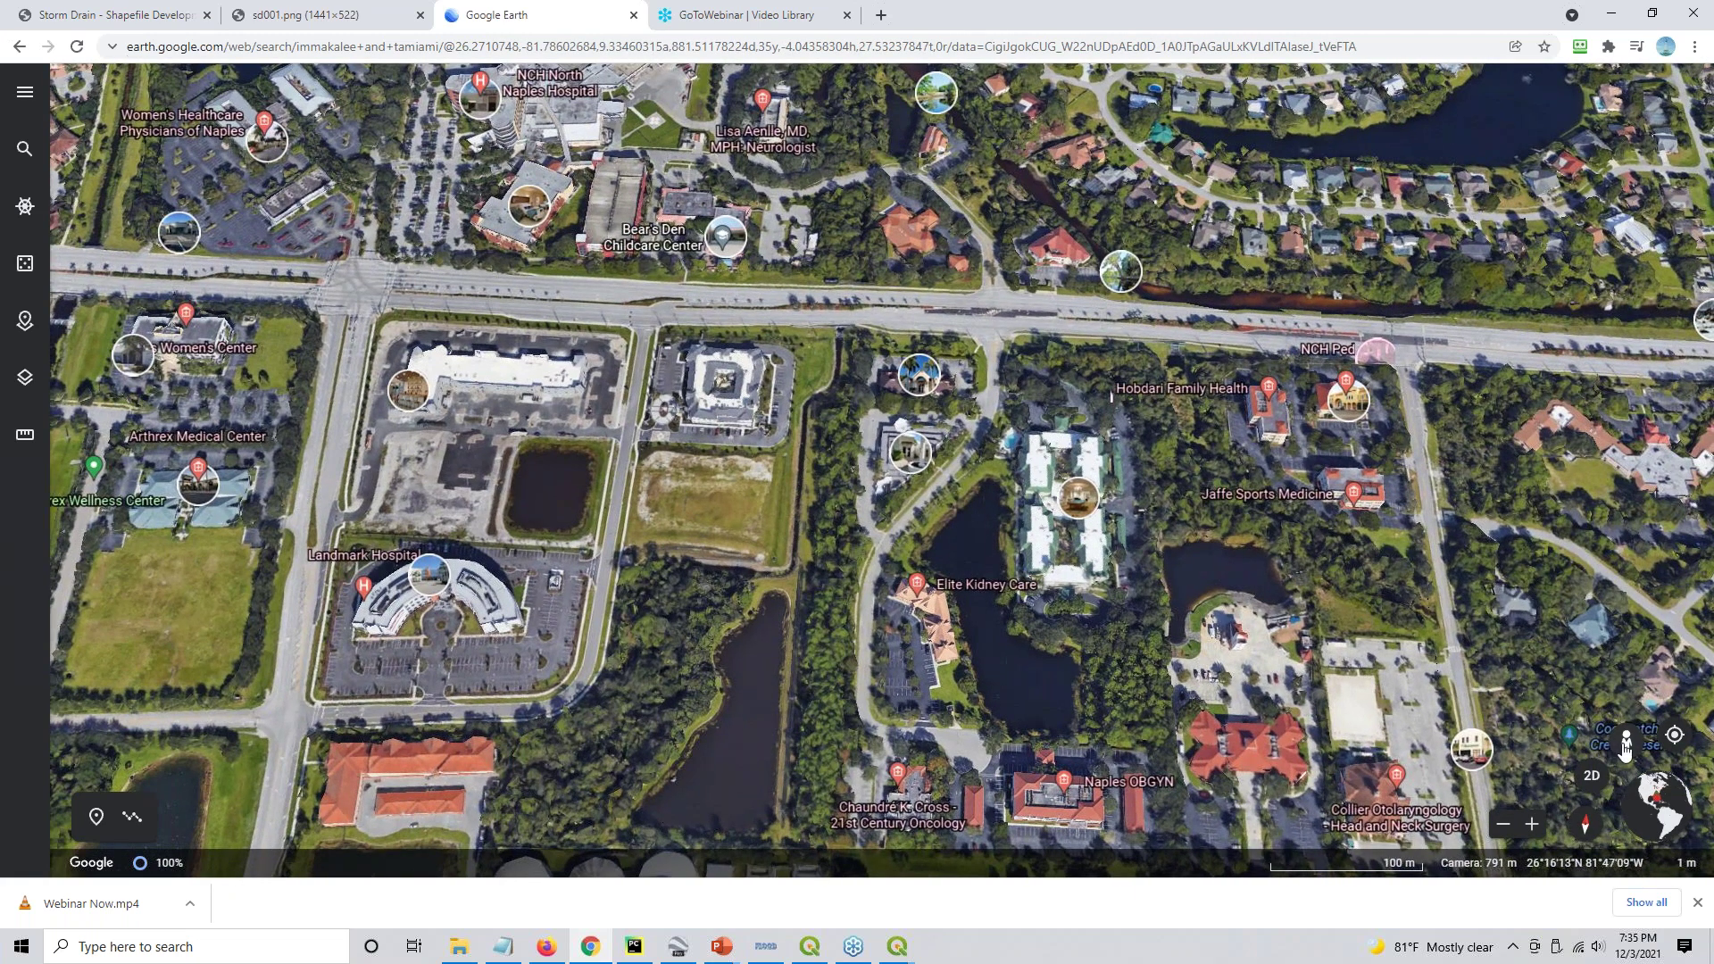
{"action": "mouse_move", "coordinate": [1625, 748]}
{"action": "left_mouse_down"}
{"action": "mouse_move", "coordinate": [324, 348]}
{"action": "mouse_move", "coordinate": [665, 304]}
{"action": "mouse_move", "coordinate": [664, 287]}
{"action": "left_mouse_up"}
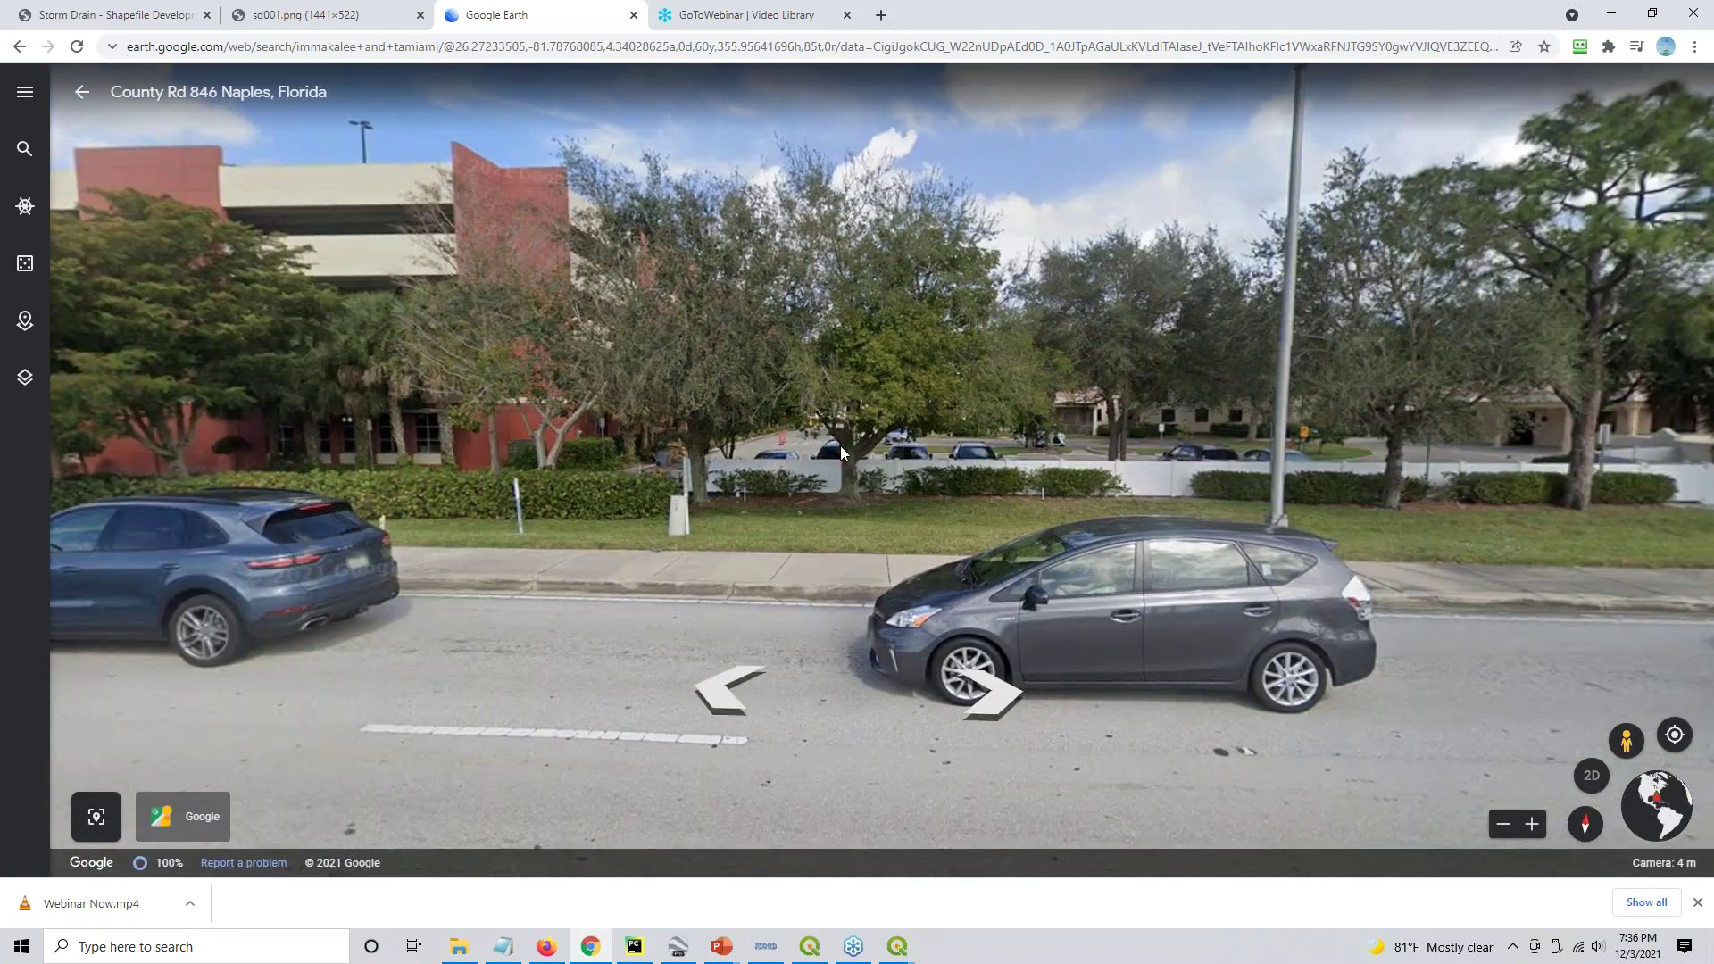
Walk forward along County Rd 846 to 1537, turning to face the curb and parking lot
{"action": "left_click_drag", "start_coordinate": [839, 446], "coordinate": [1249, 406]}
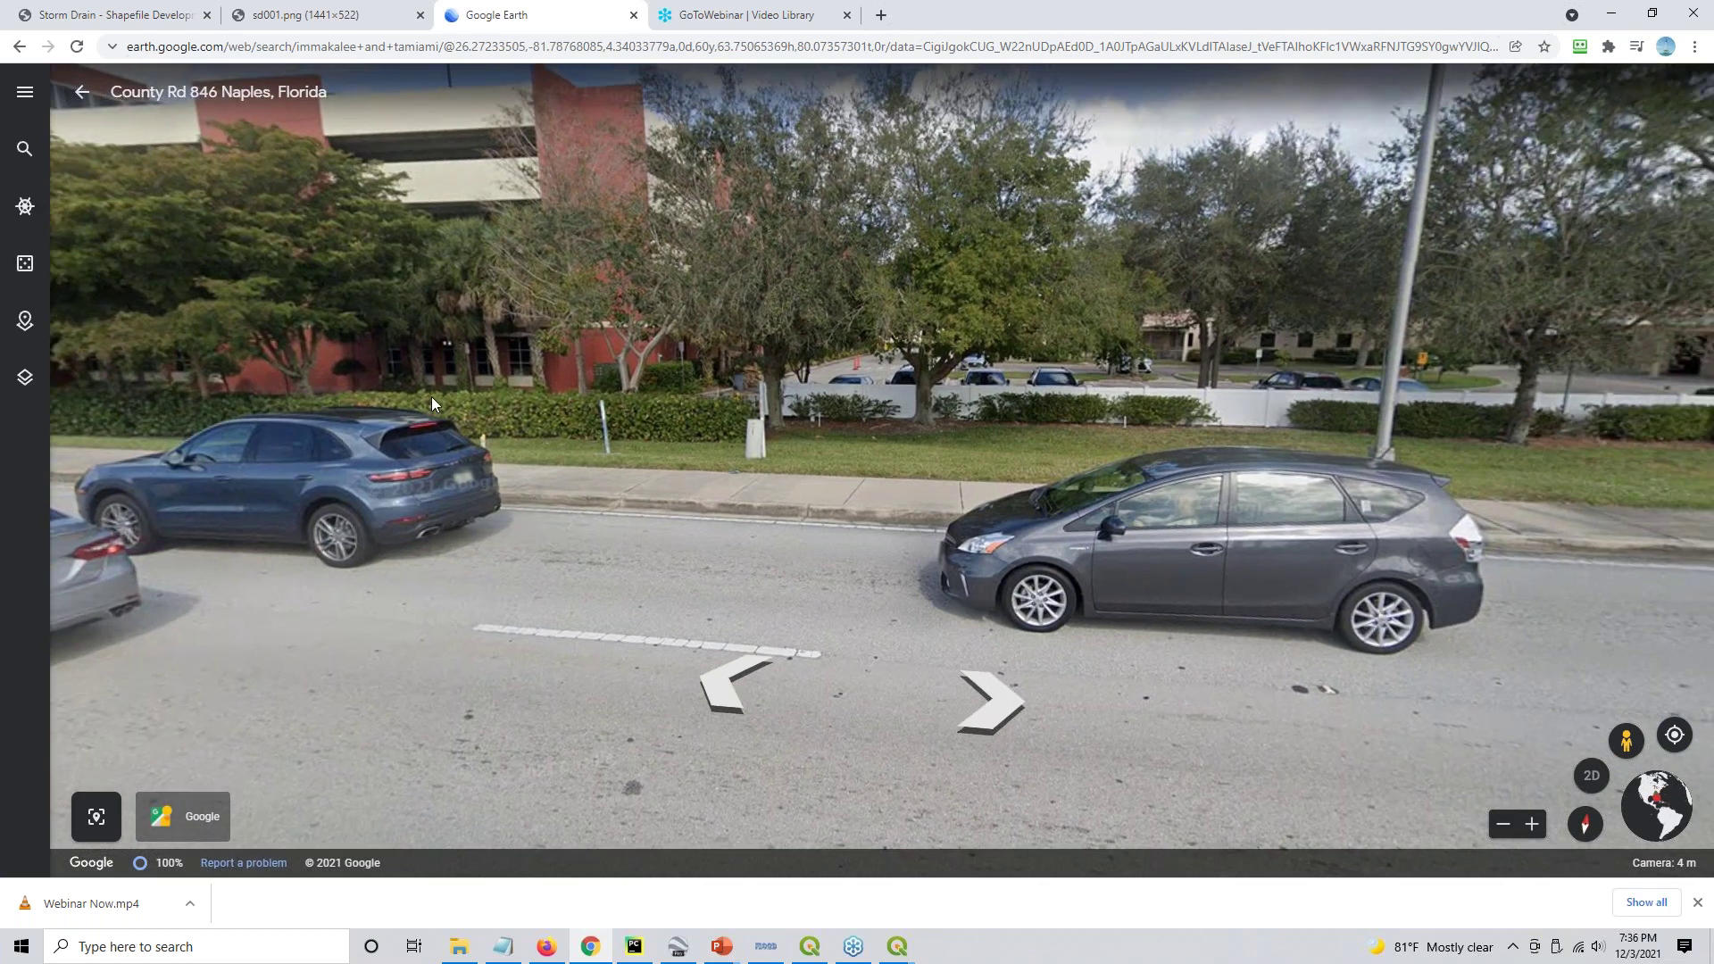
{"action": "left_click_drag", "start_coordinate": [323, 394], "coordinate": [1343, 412]}
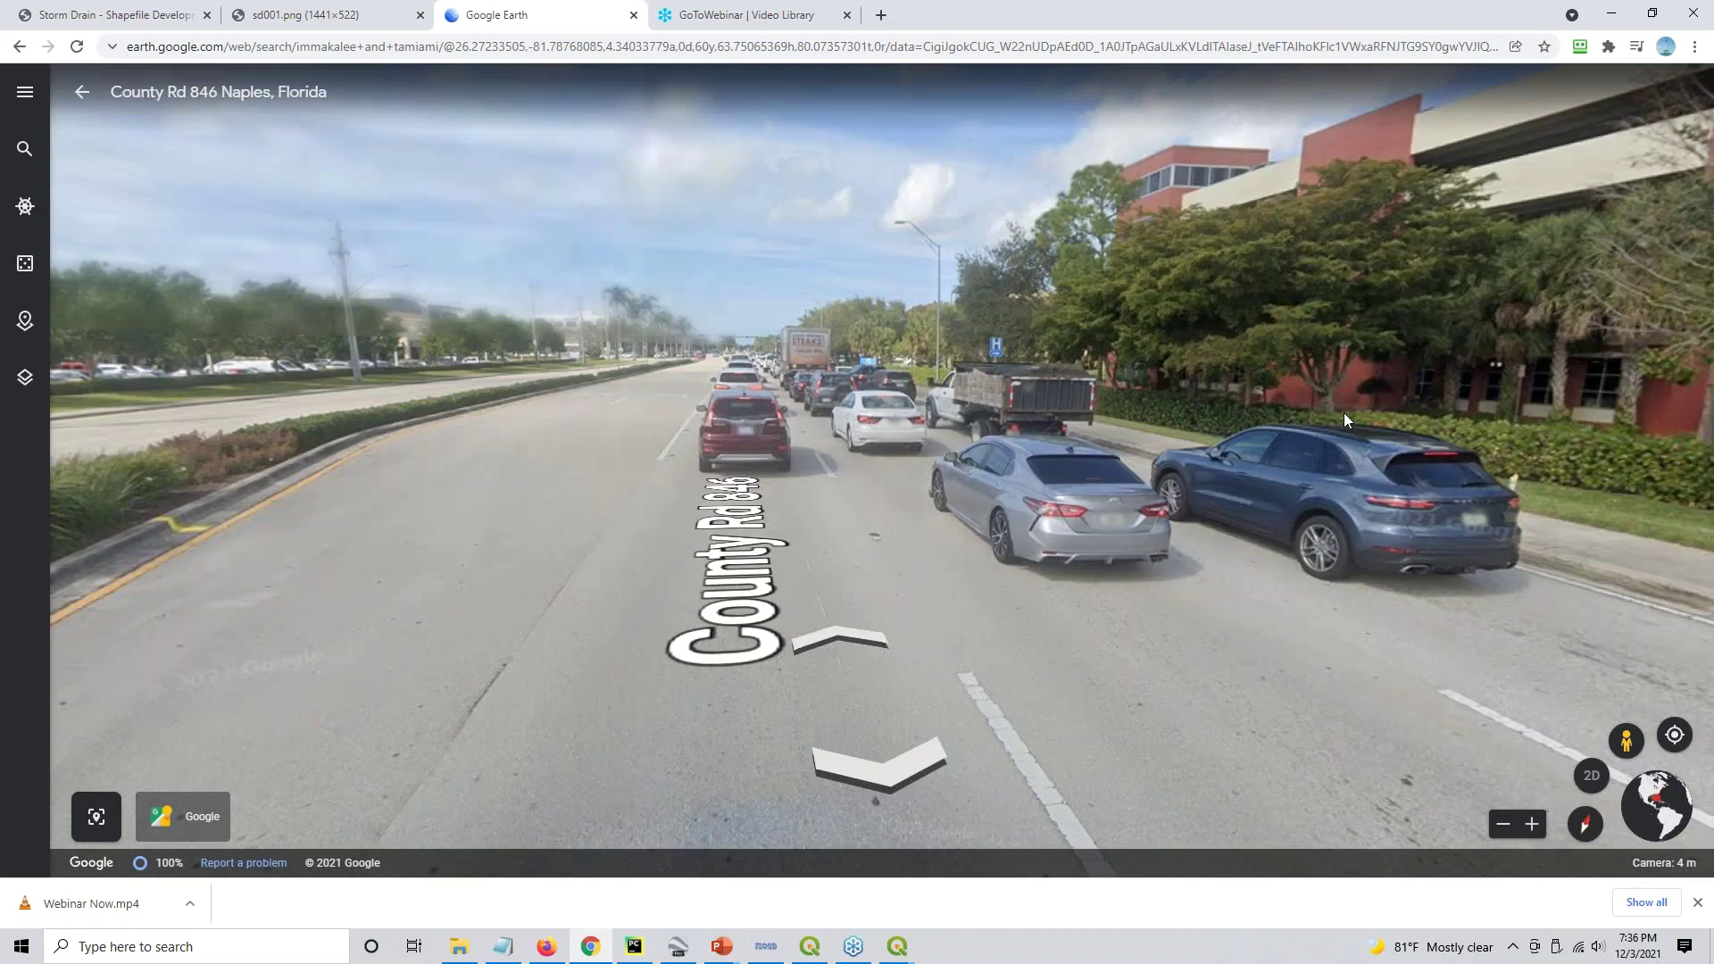
{"action": "left_click", "coordinate": [838, 605]}
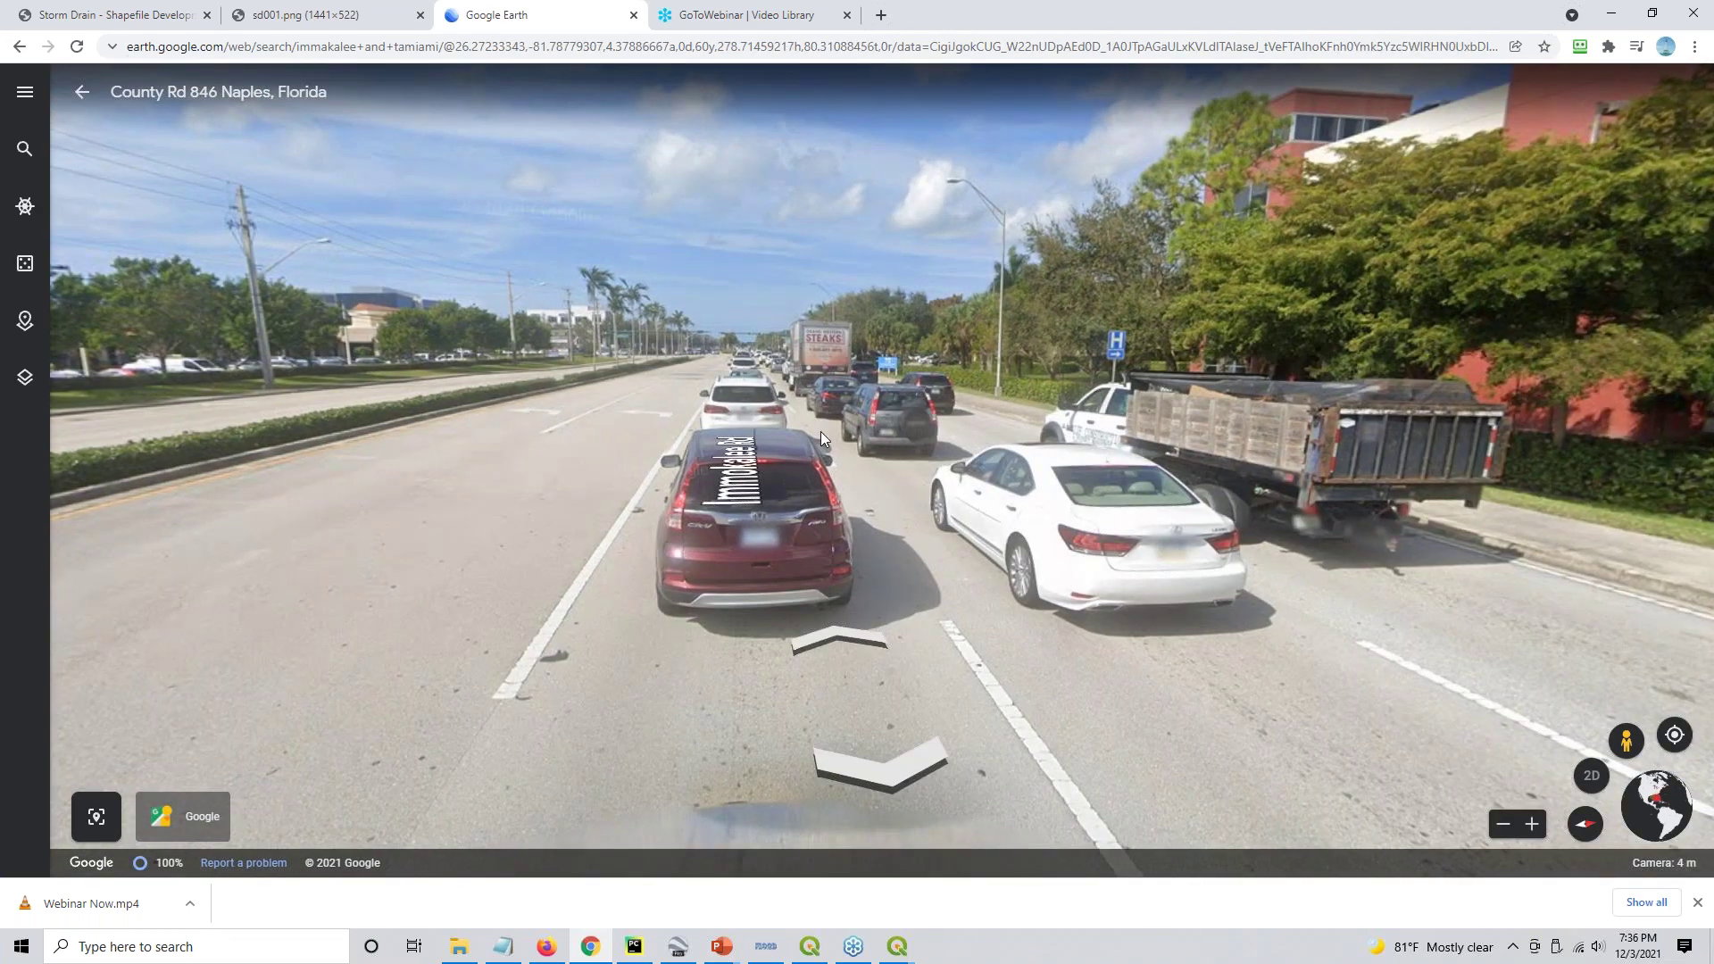
{"action": "left_click", "coordinate": [832, 366]}
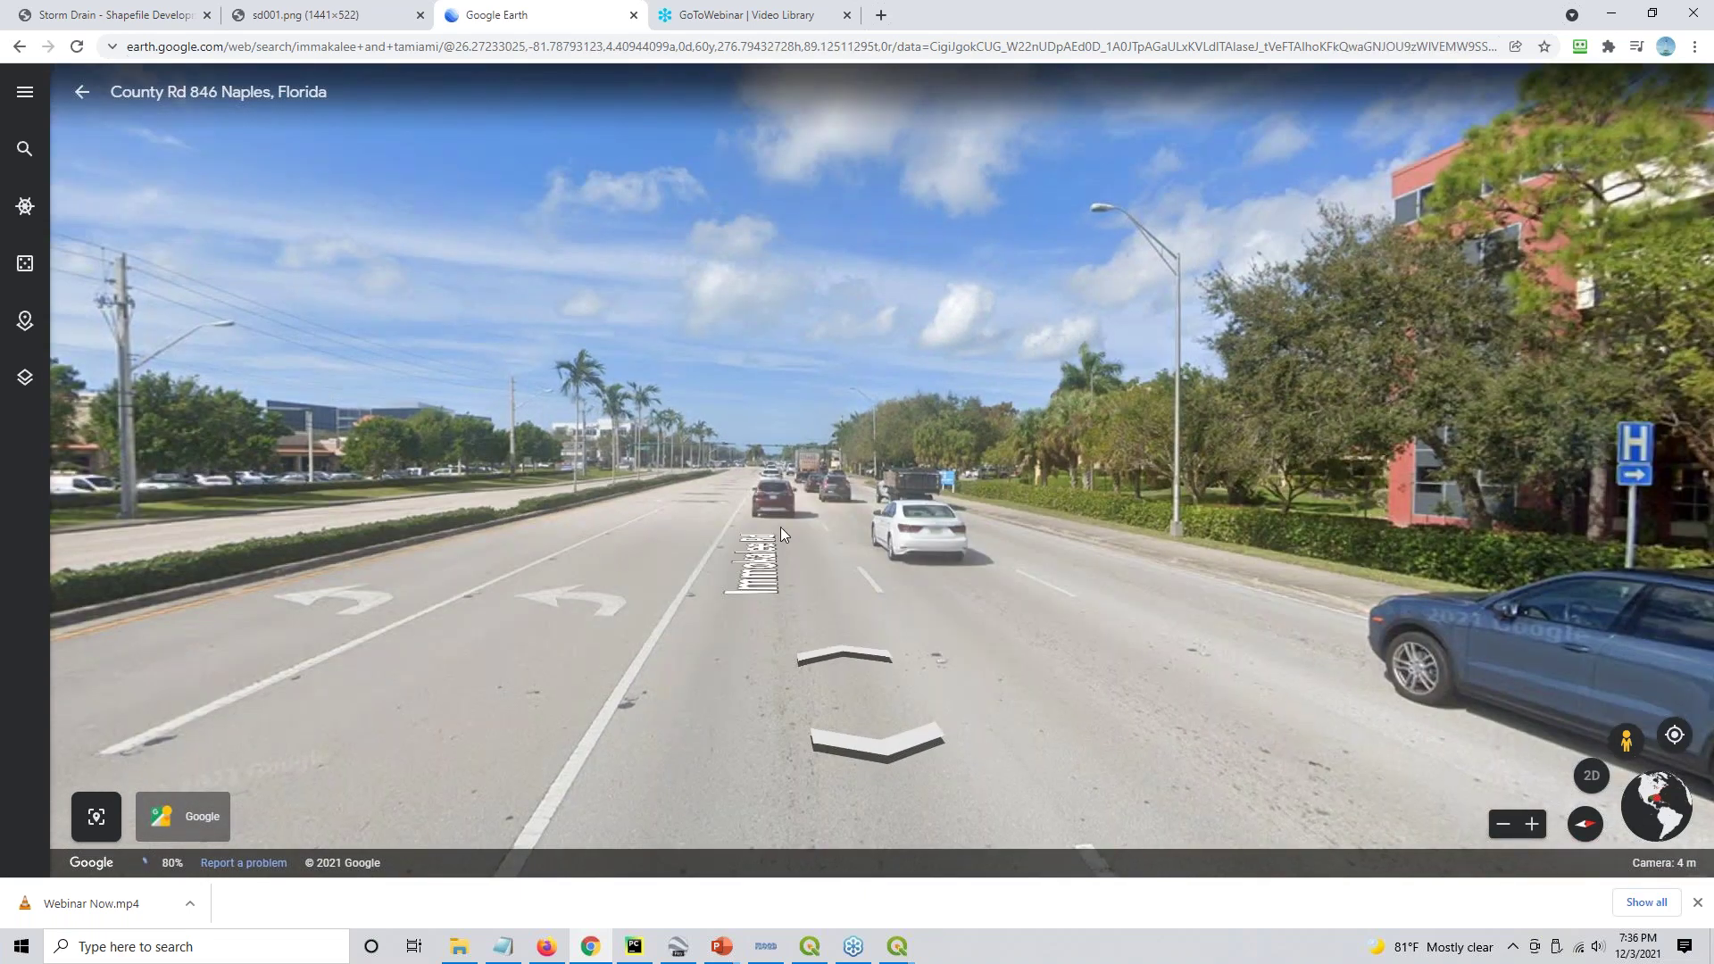
{"action": "left_click", "coordinate": [781, 527]}
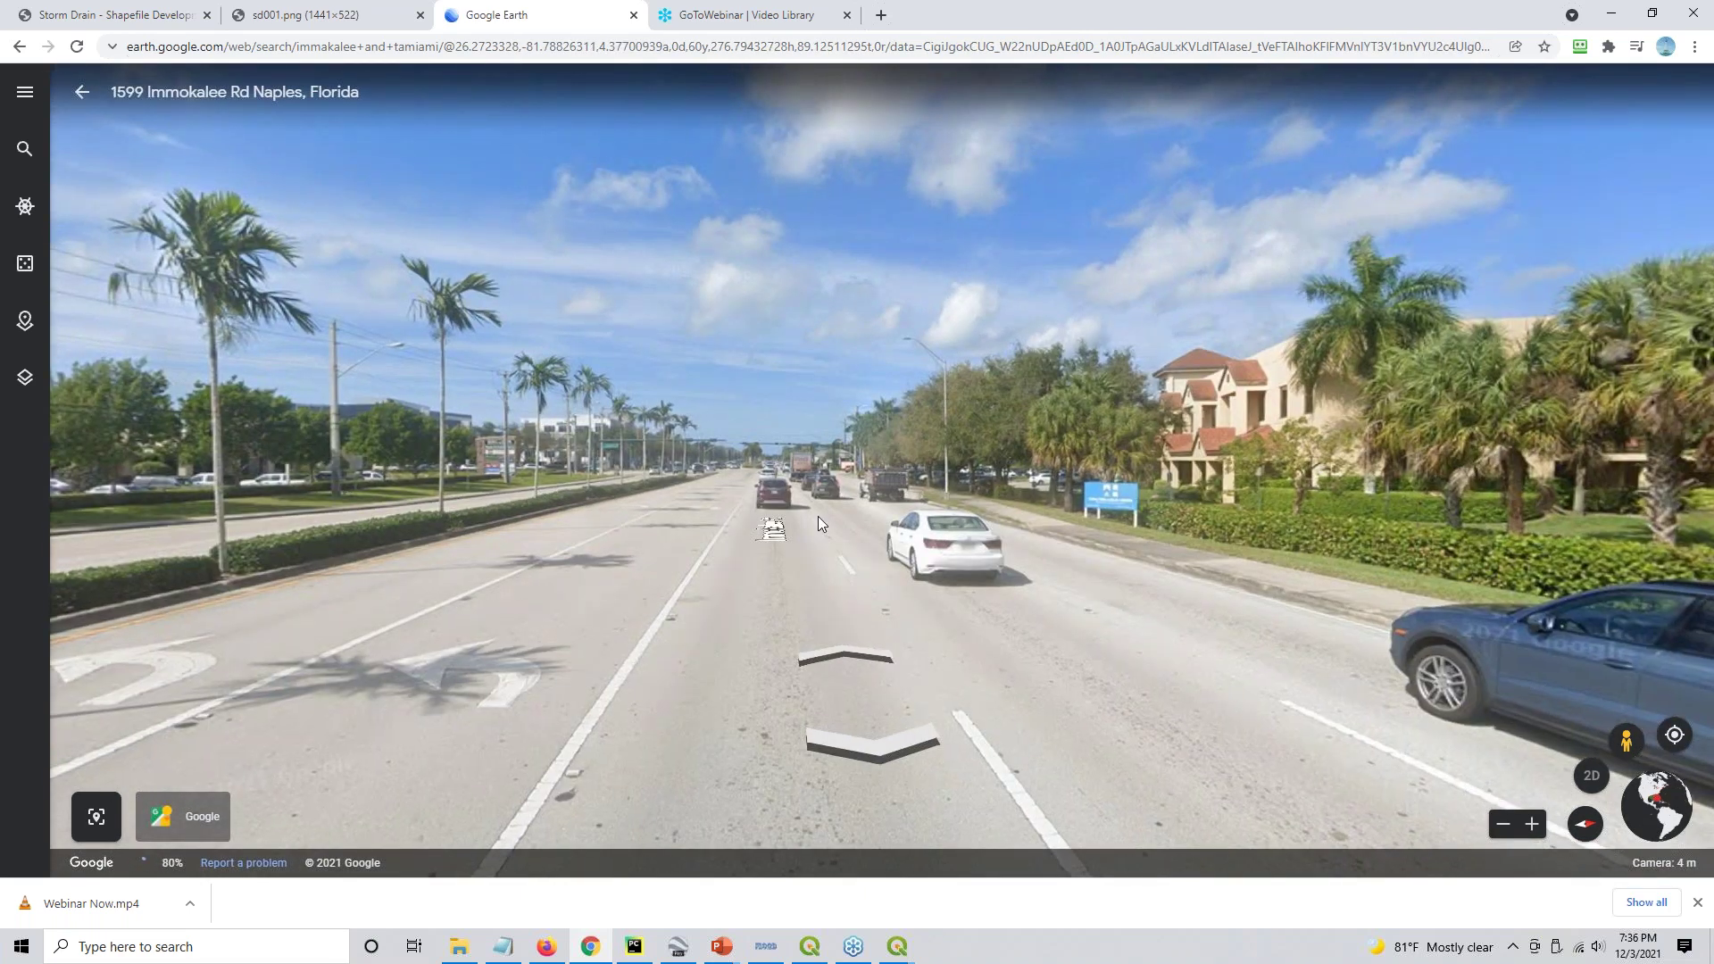
{"action": "left_click", "coordinate": [897, 548]}
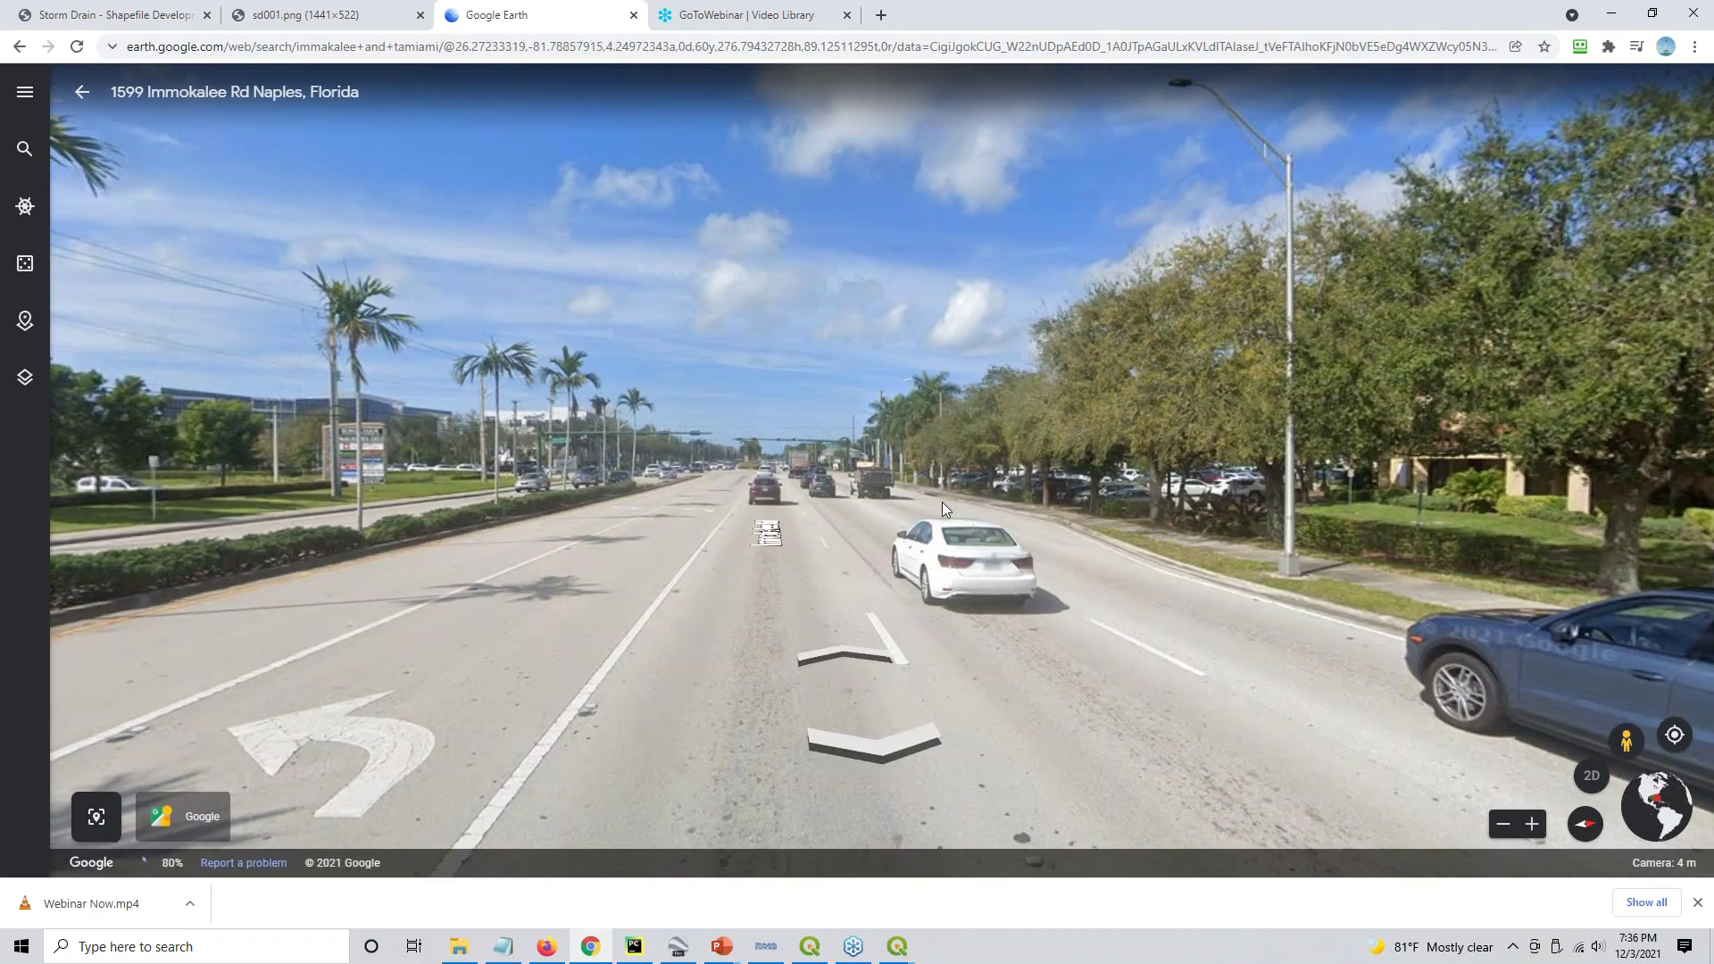
{"action": "left_click", "coordinate": [942, 505]}
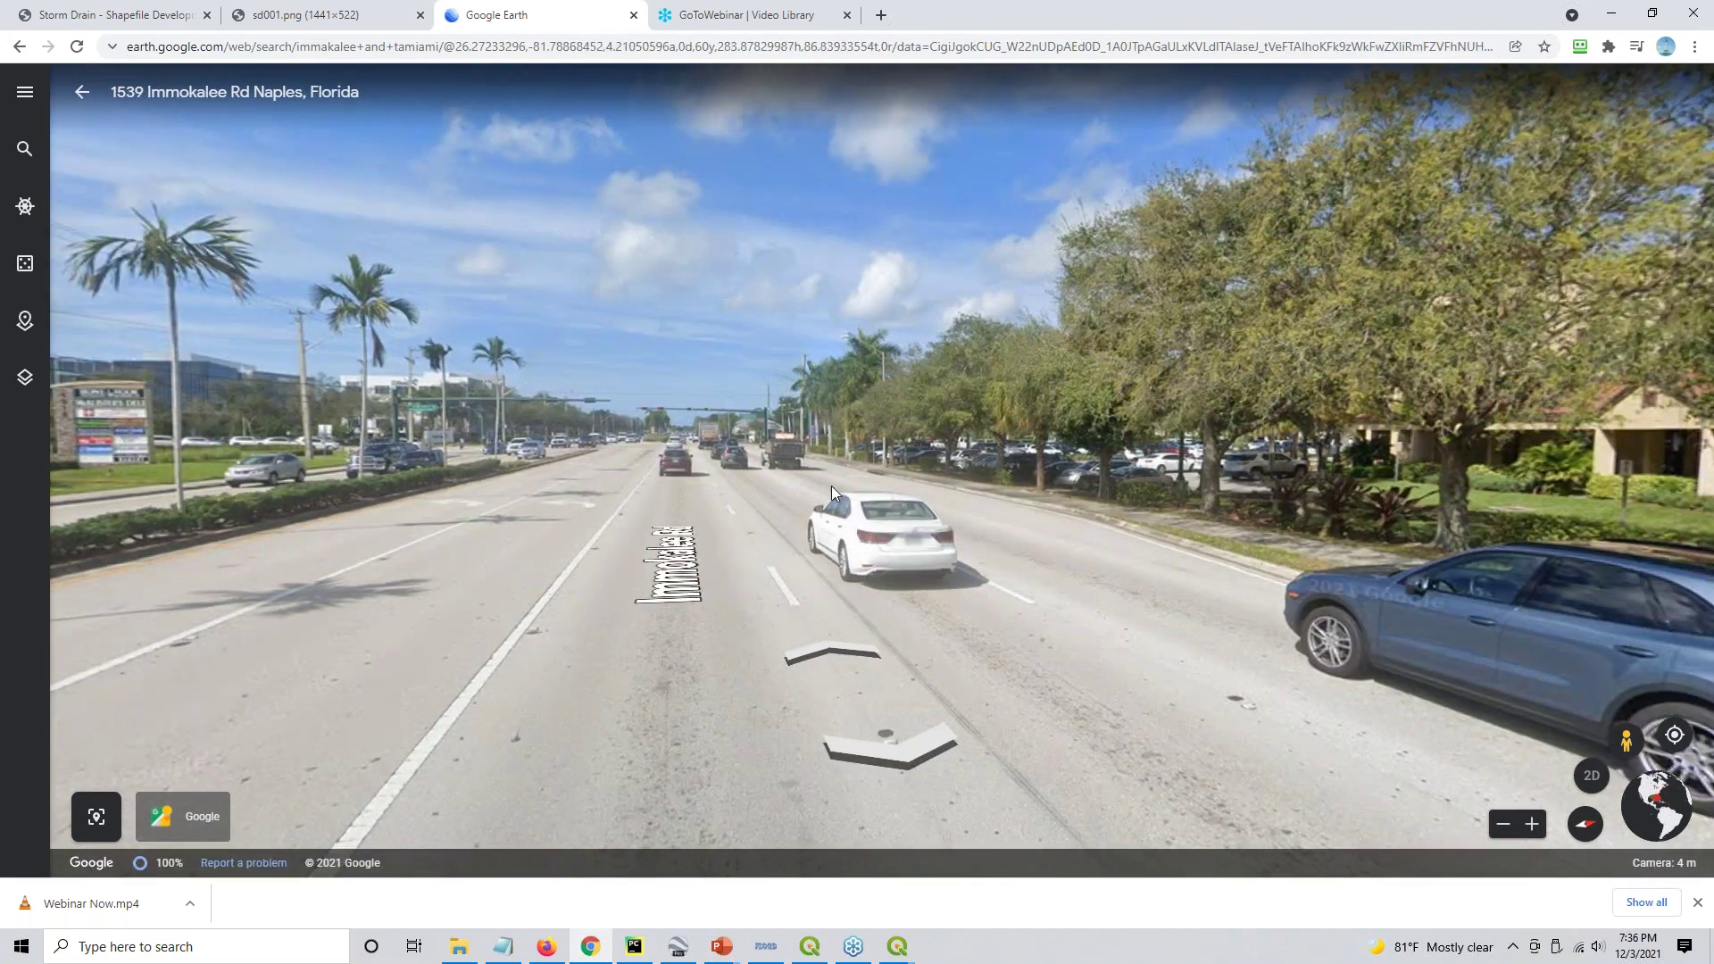
{"action": "left_click", "coordinate": [838, 505]}
{"action": "left_click_drag", "start_coordinate": [1437, 595], "coordinate": [462, 403]}
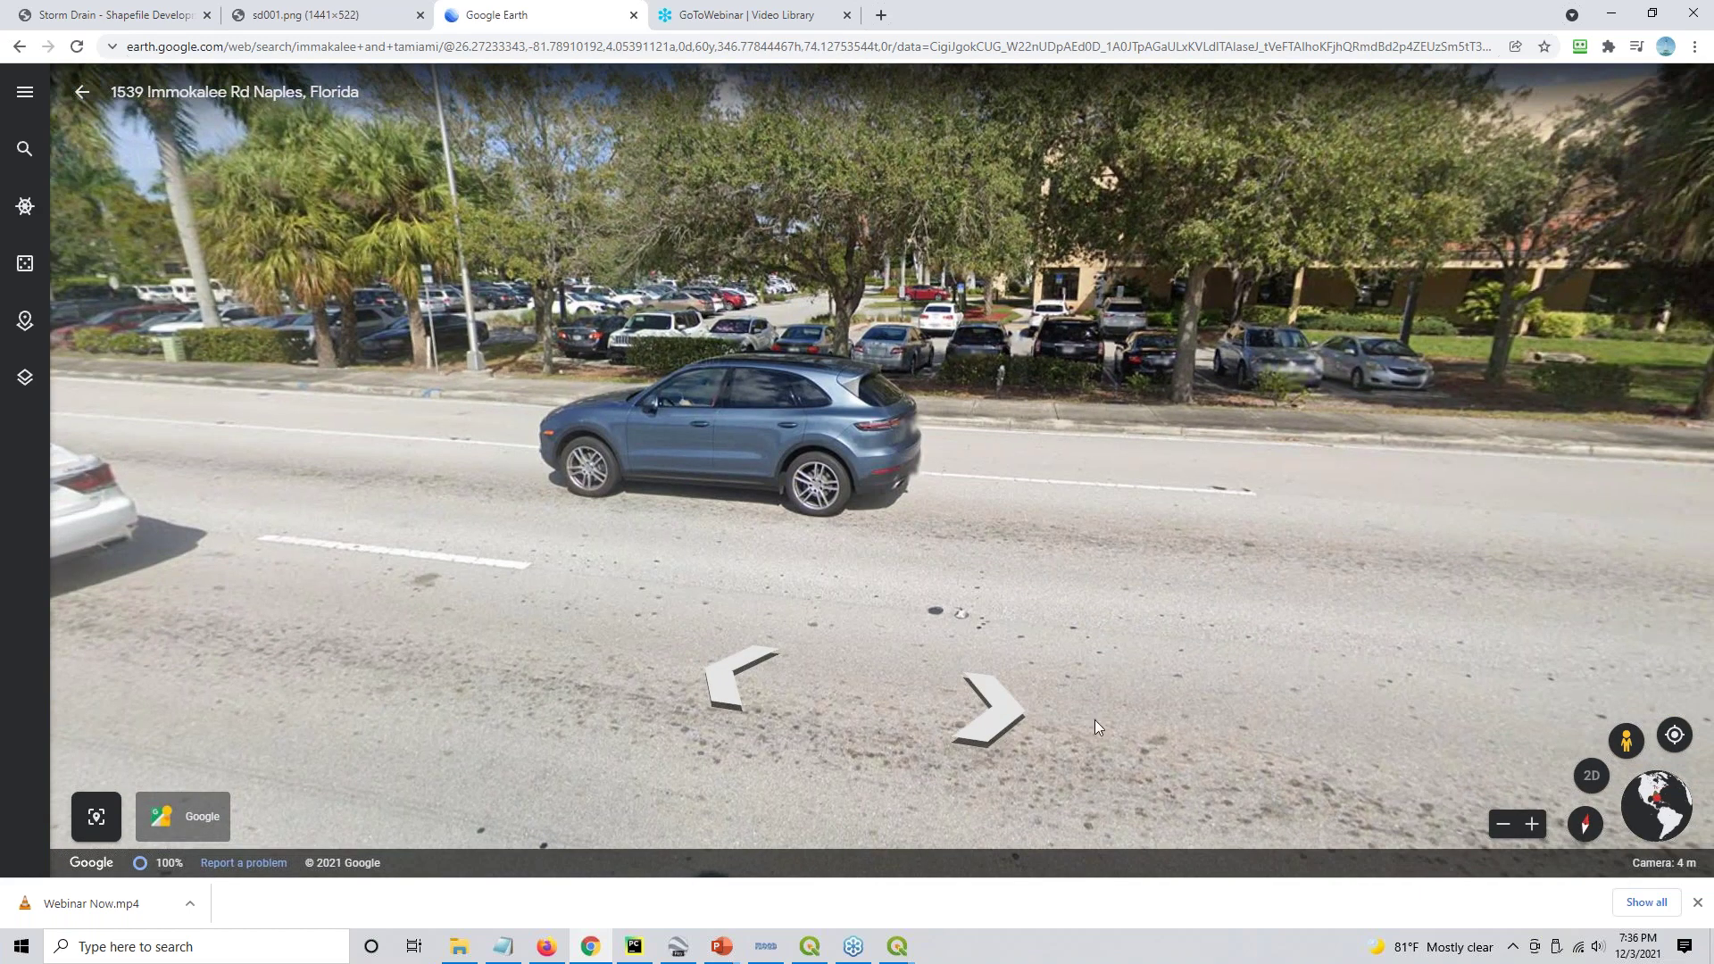
{"action": "left_click", "coordinate": [992, 721]}
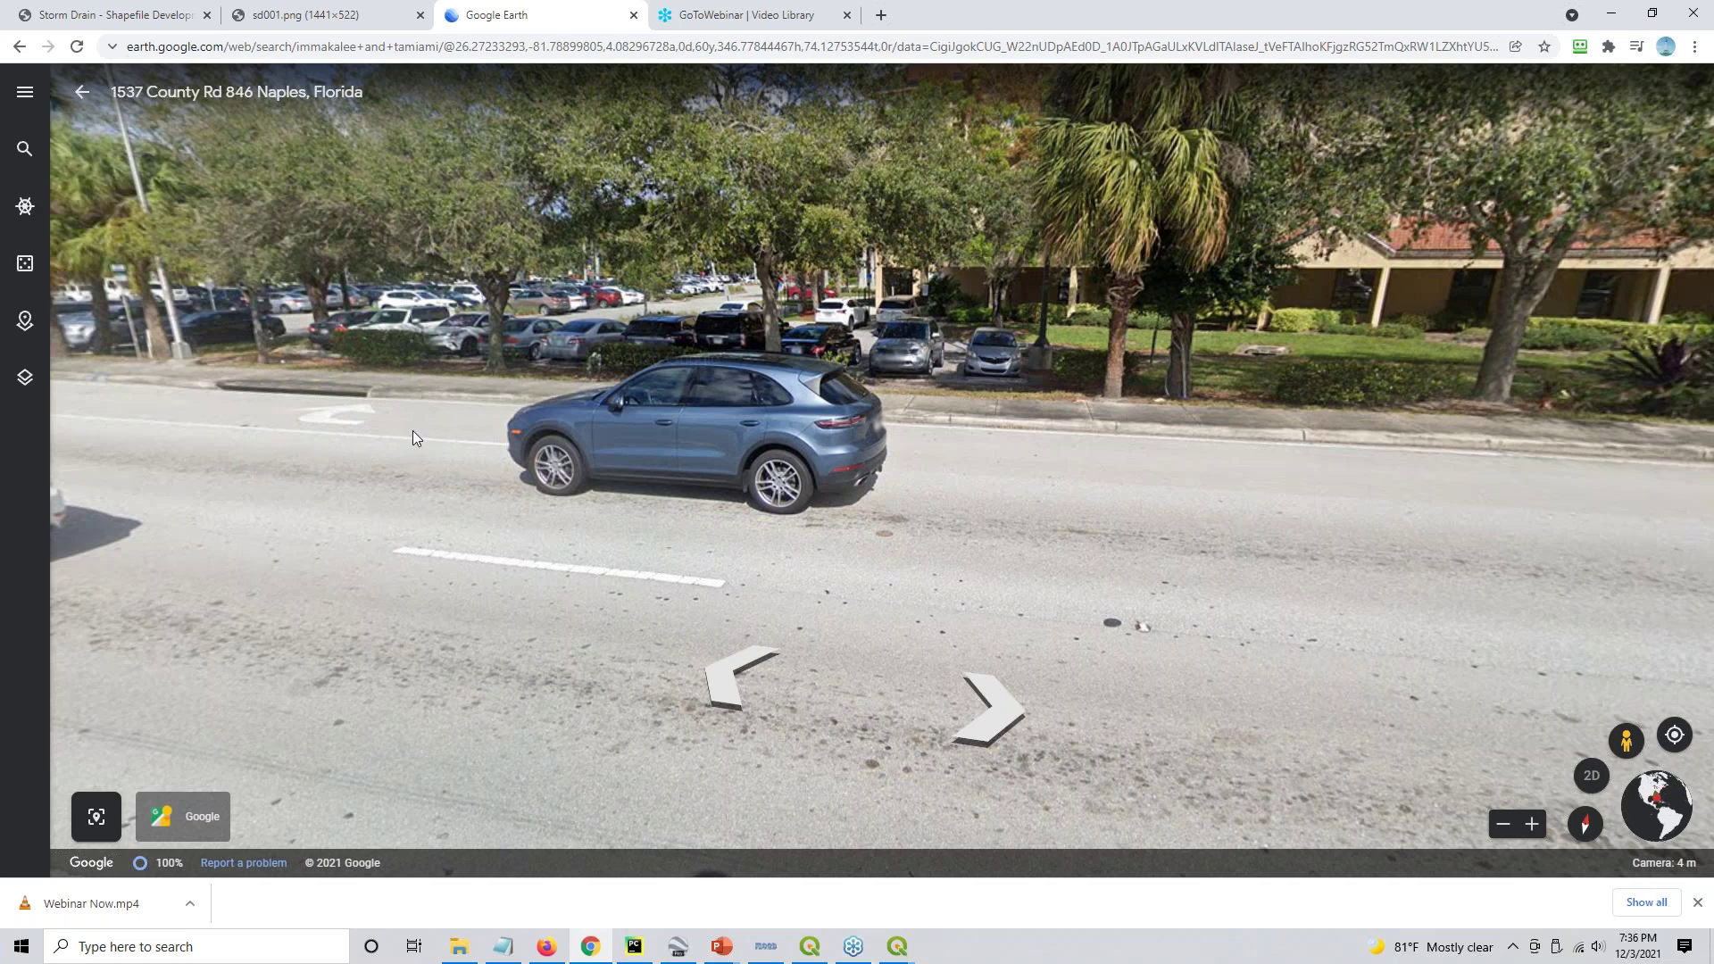
Bring up the QGIS window previews from the taskbar
{"action": "left_click", "coordinate": [898, 948]}
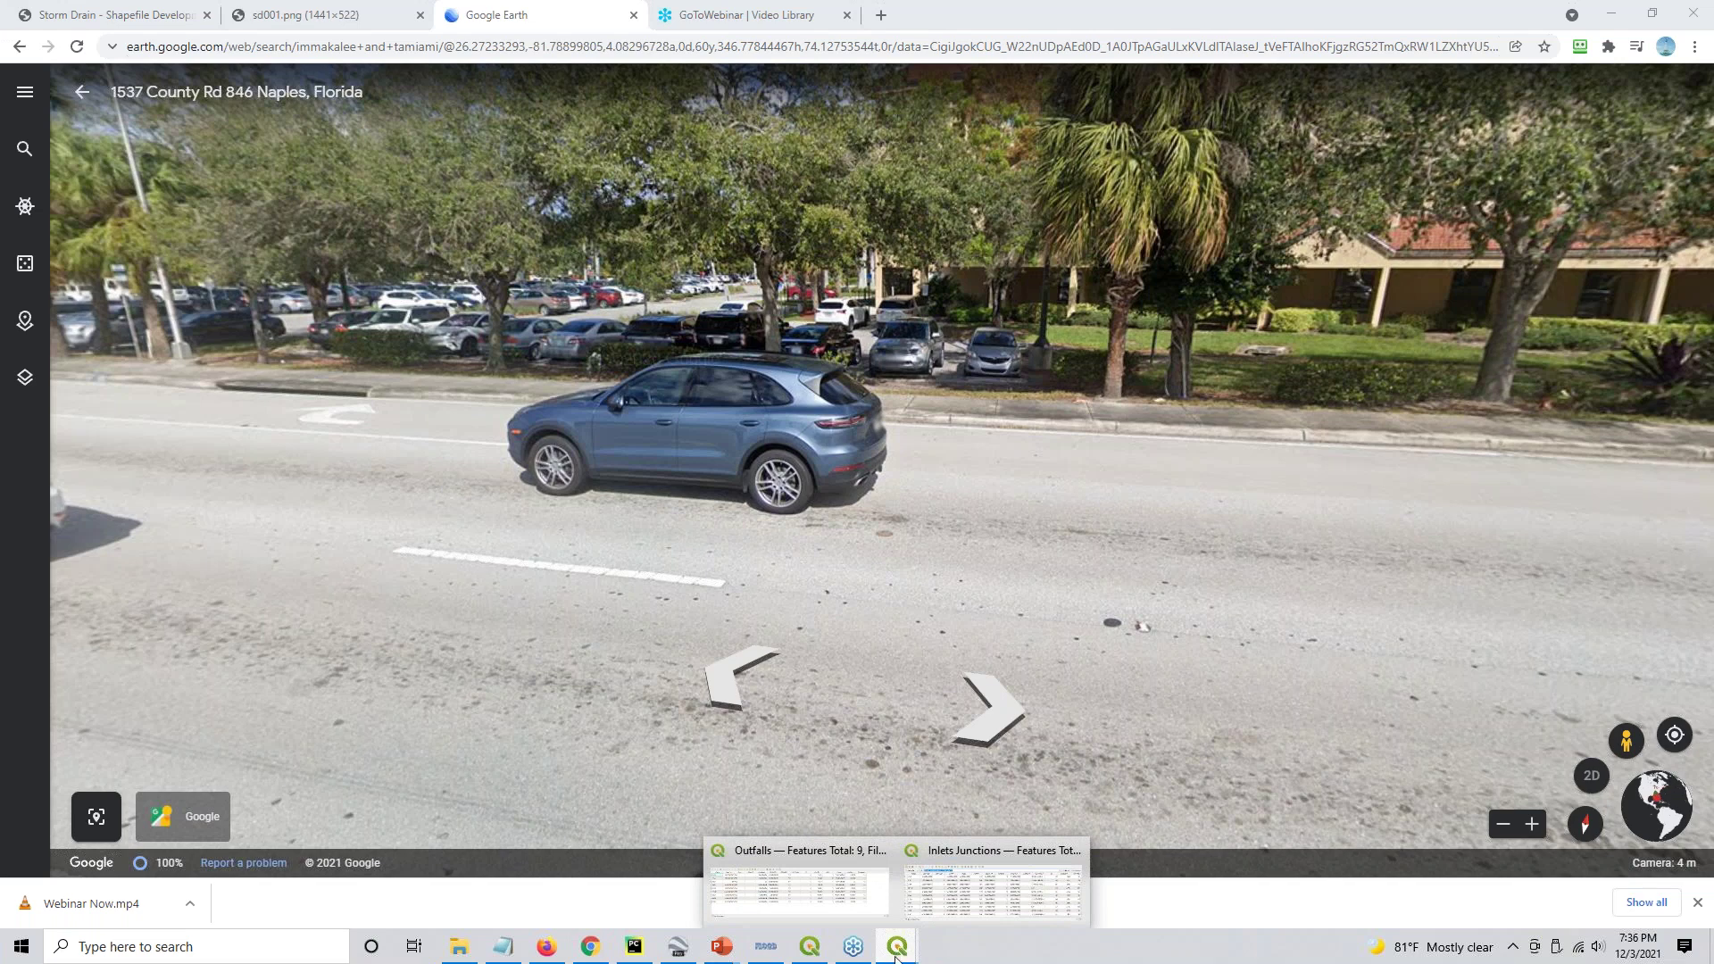
{"action": "left_click", "coordinate": [899, 952]}
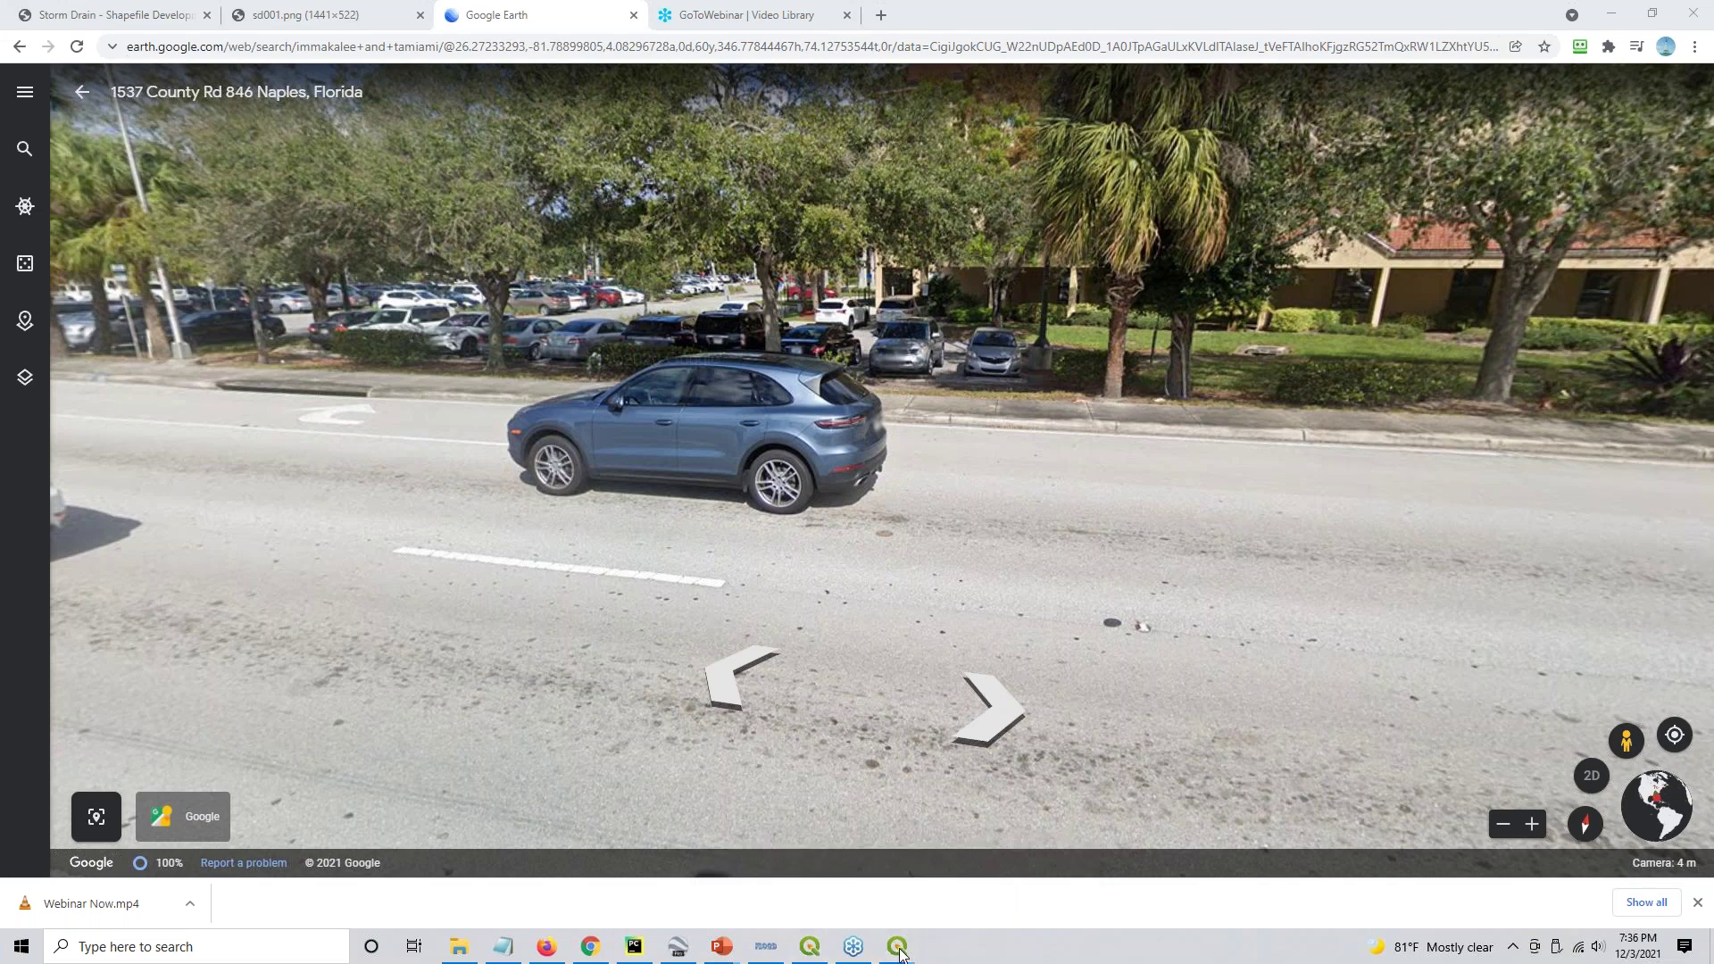
{"action": "left_click", "coordinate": [898, 949]}
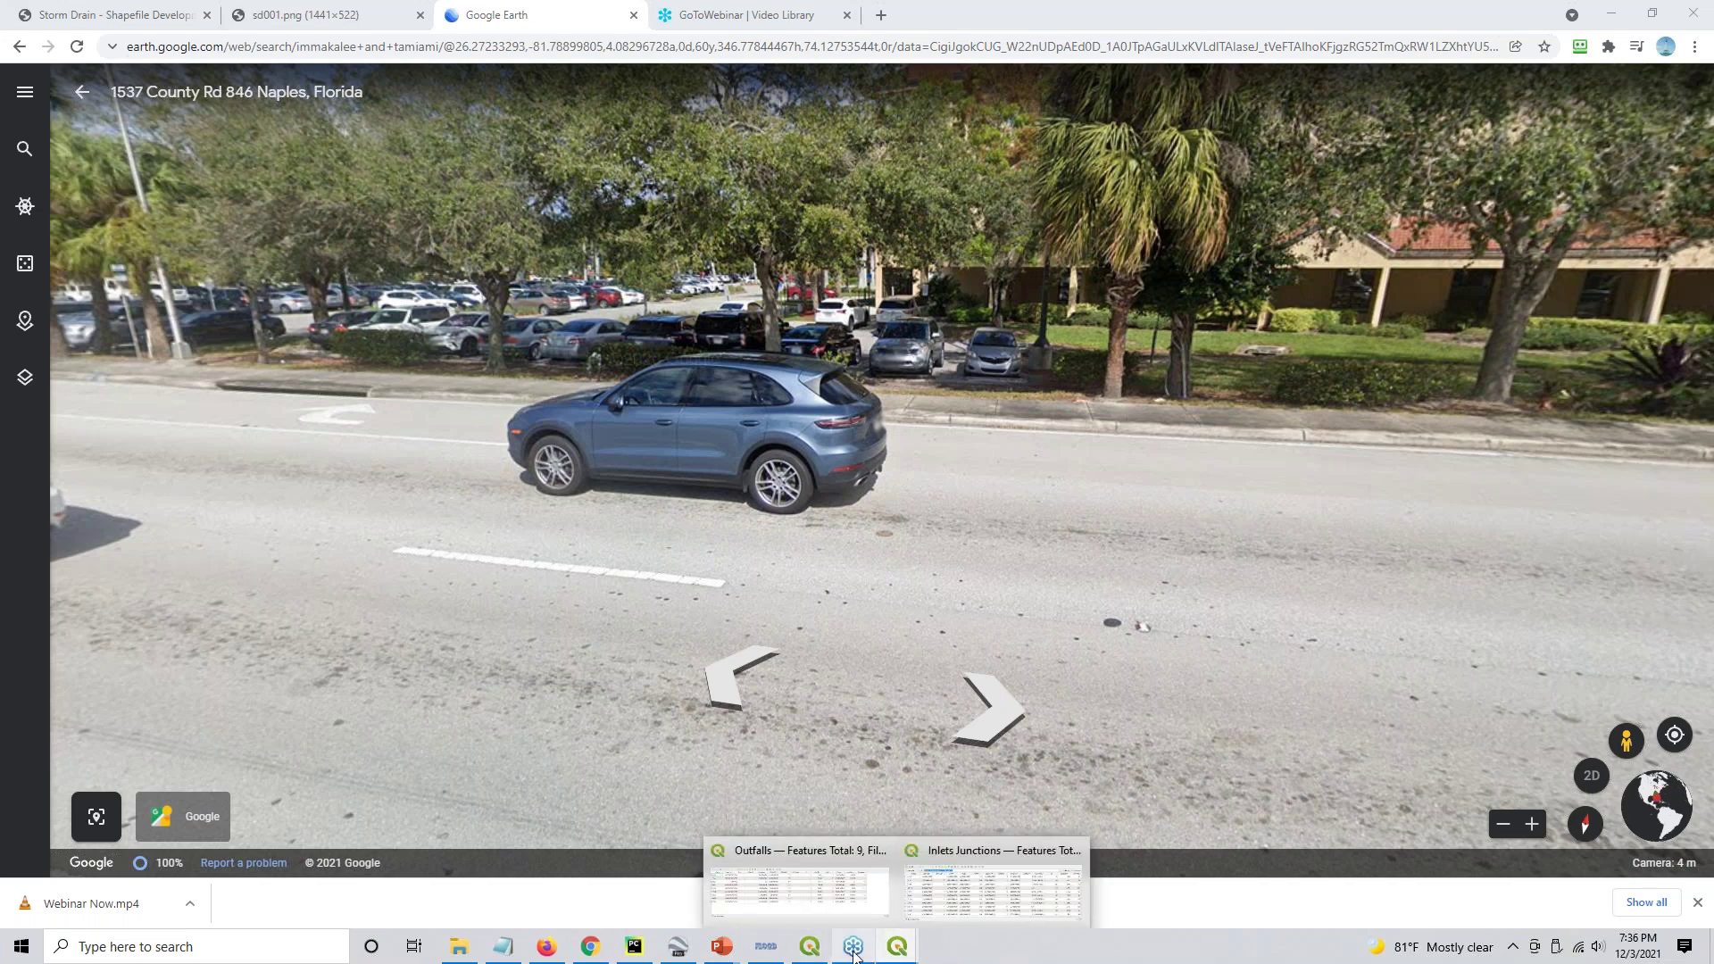
Back in QGIS, choose Export > Save Features As for the Conduits layer
{"action": "left_click", "coordinate": [813, 950]}
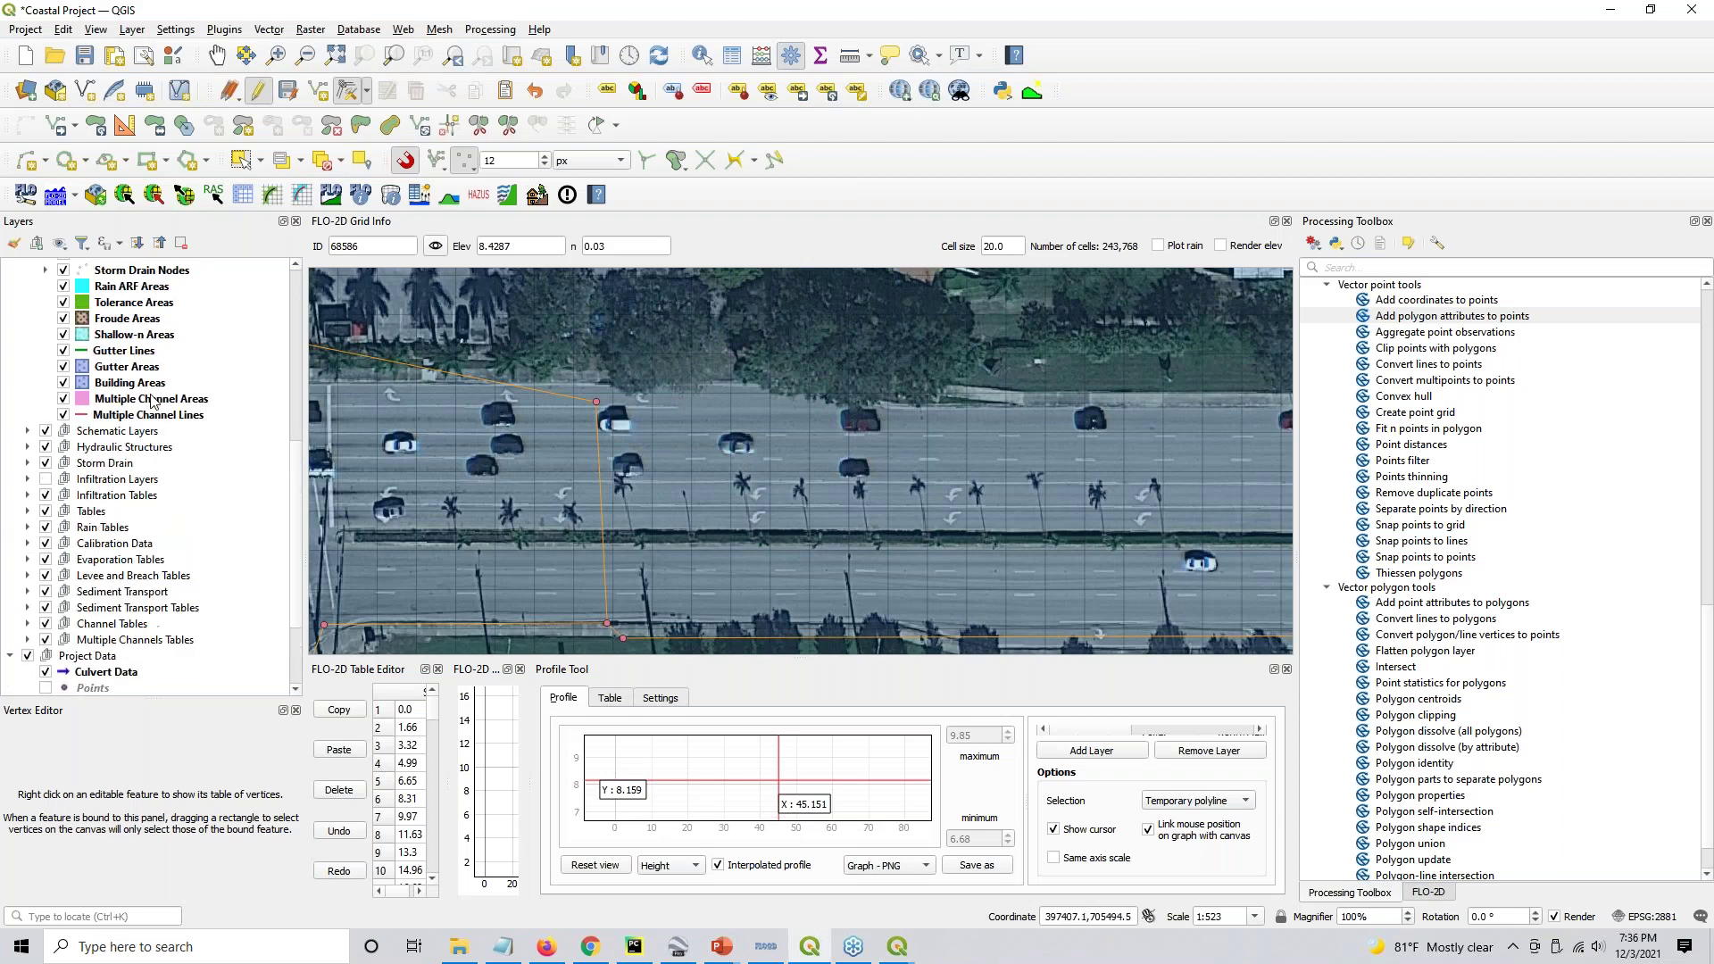
{"action": "scroll", "coordinate": [152, 402], "scroll_direction": "up", "scroll_amount": 10}
{"action": "right_click", "coordinate": [131, 349]}
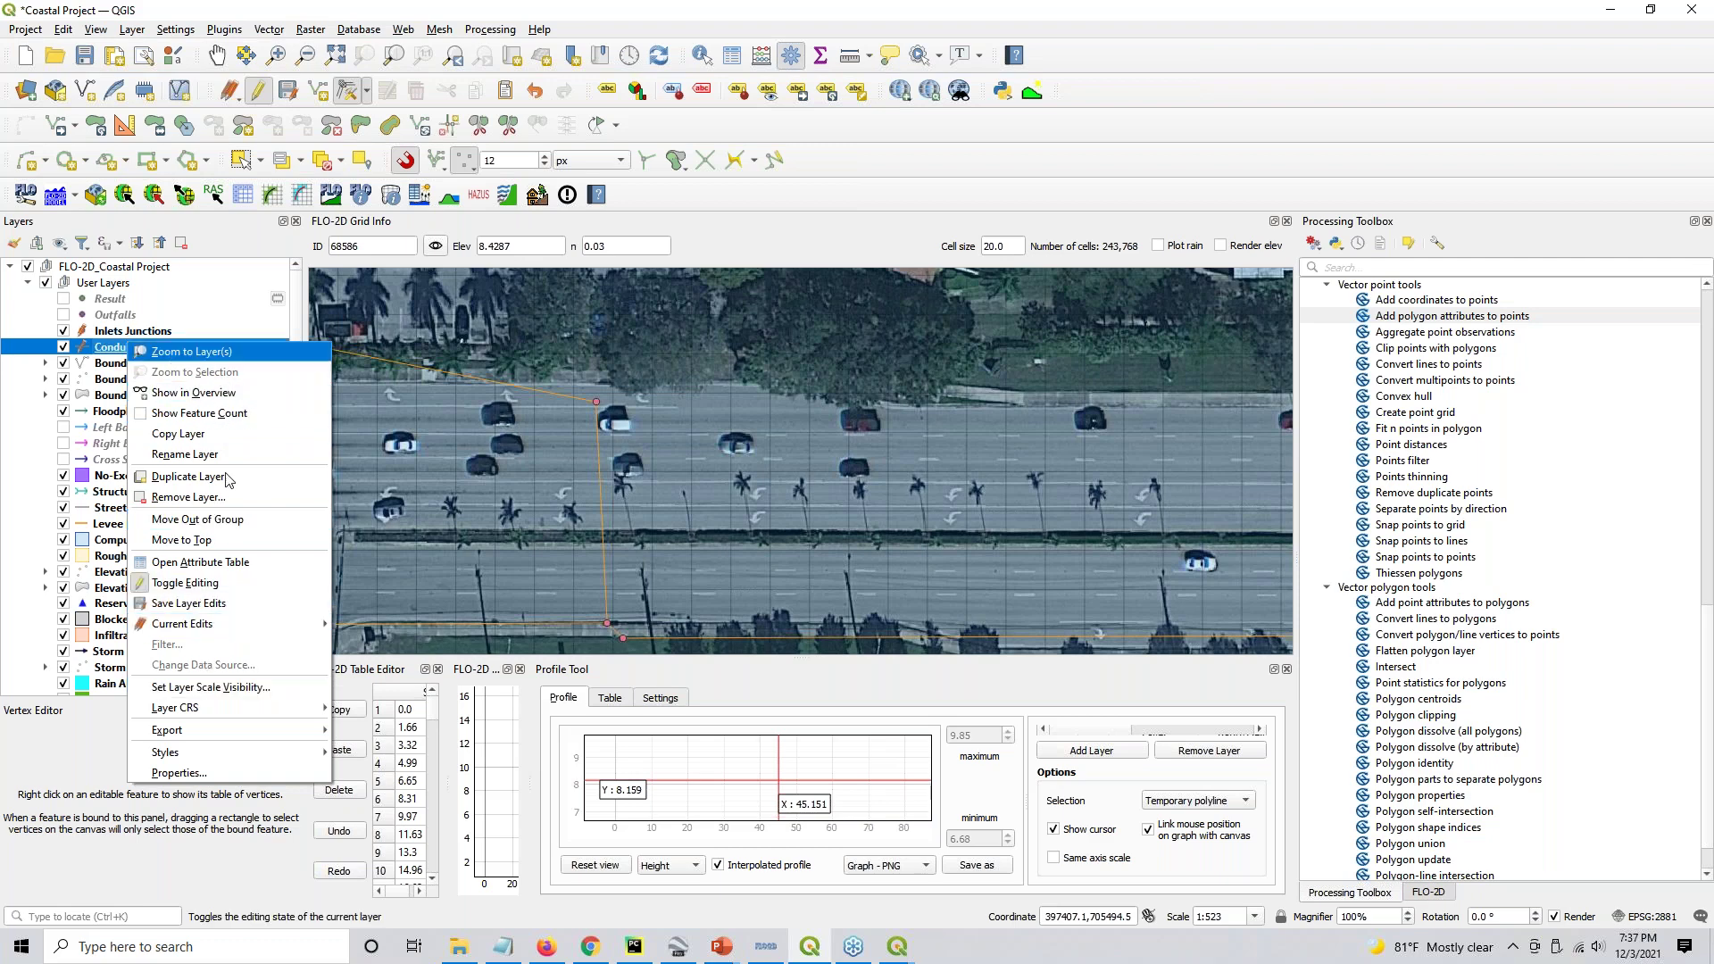
{"action": "mouse_move", "coordinate": [230, 738]}
{"action": "left_click", "coordinate": [409, 732]}
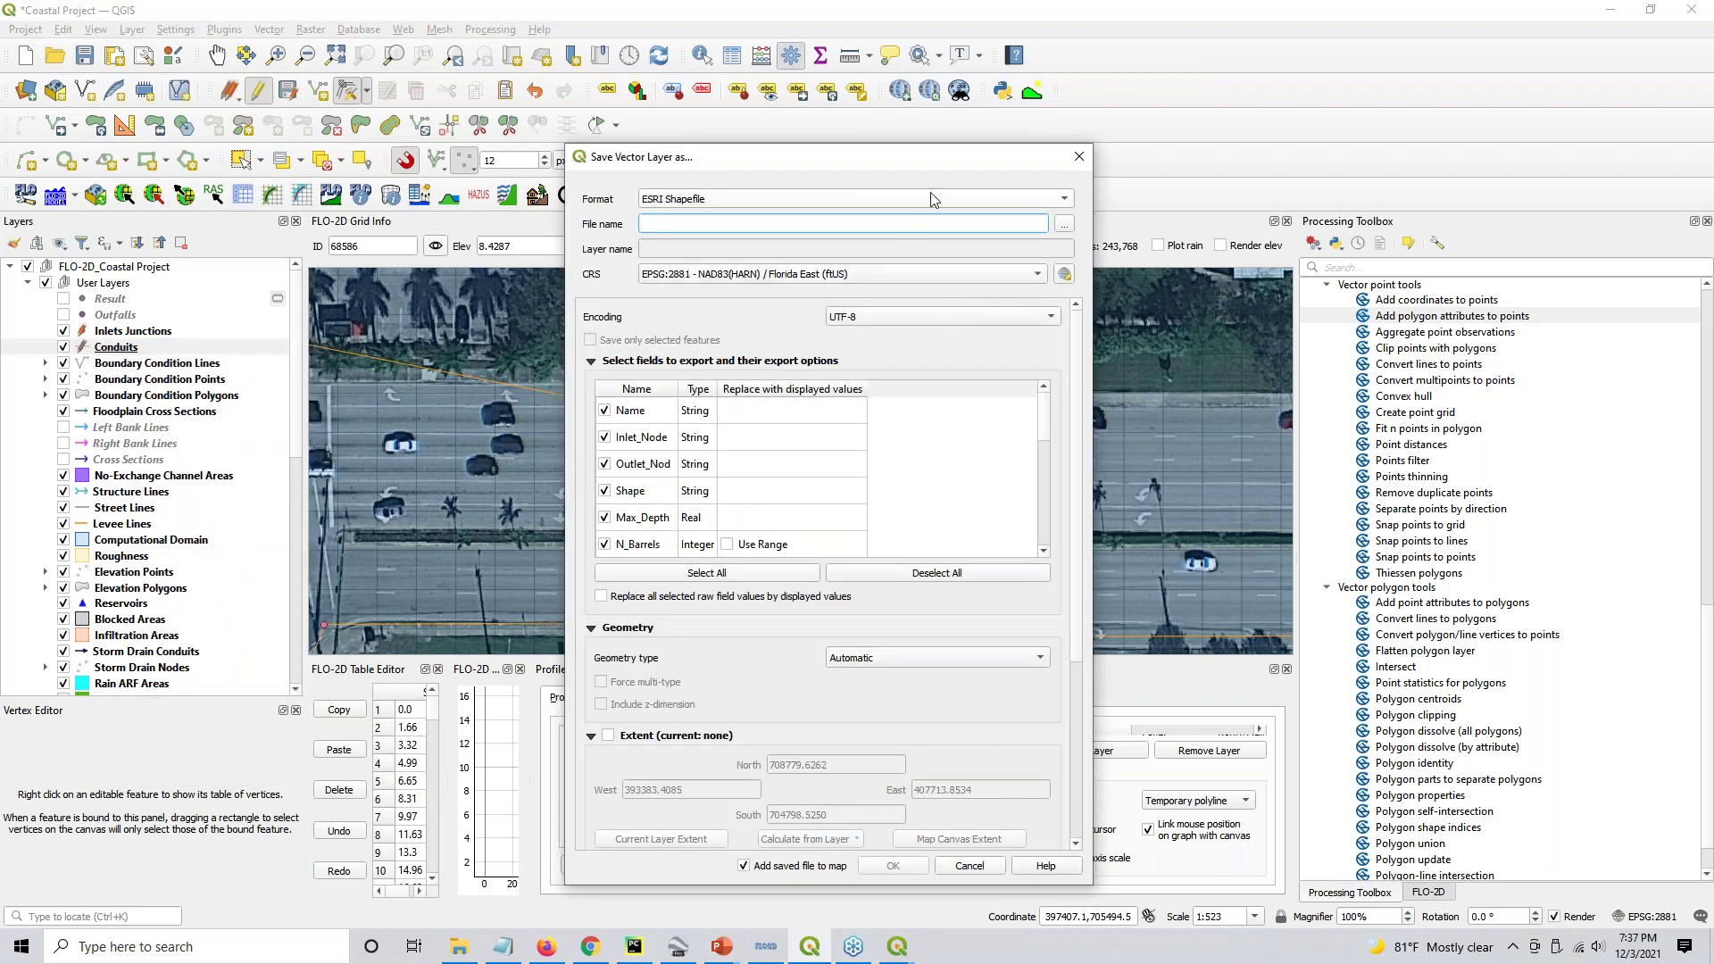
Choose Keyhole Markup Language [KML] as output format and open the Coordinate Reference System Selector
{"action": "left_click", "coordinate": [931, 198]}
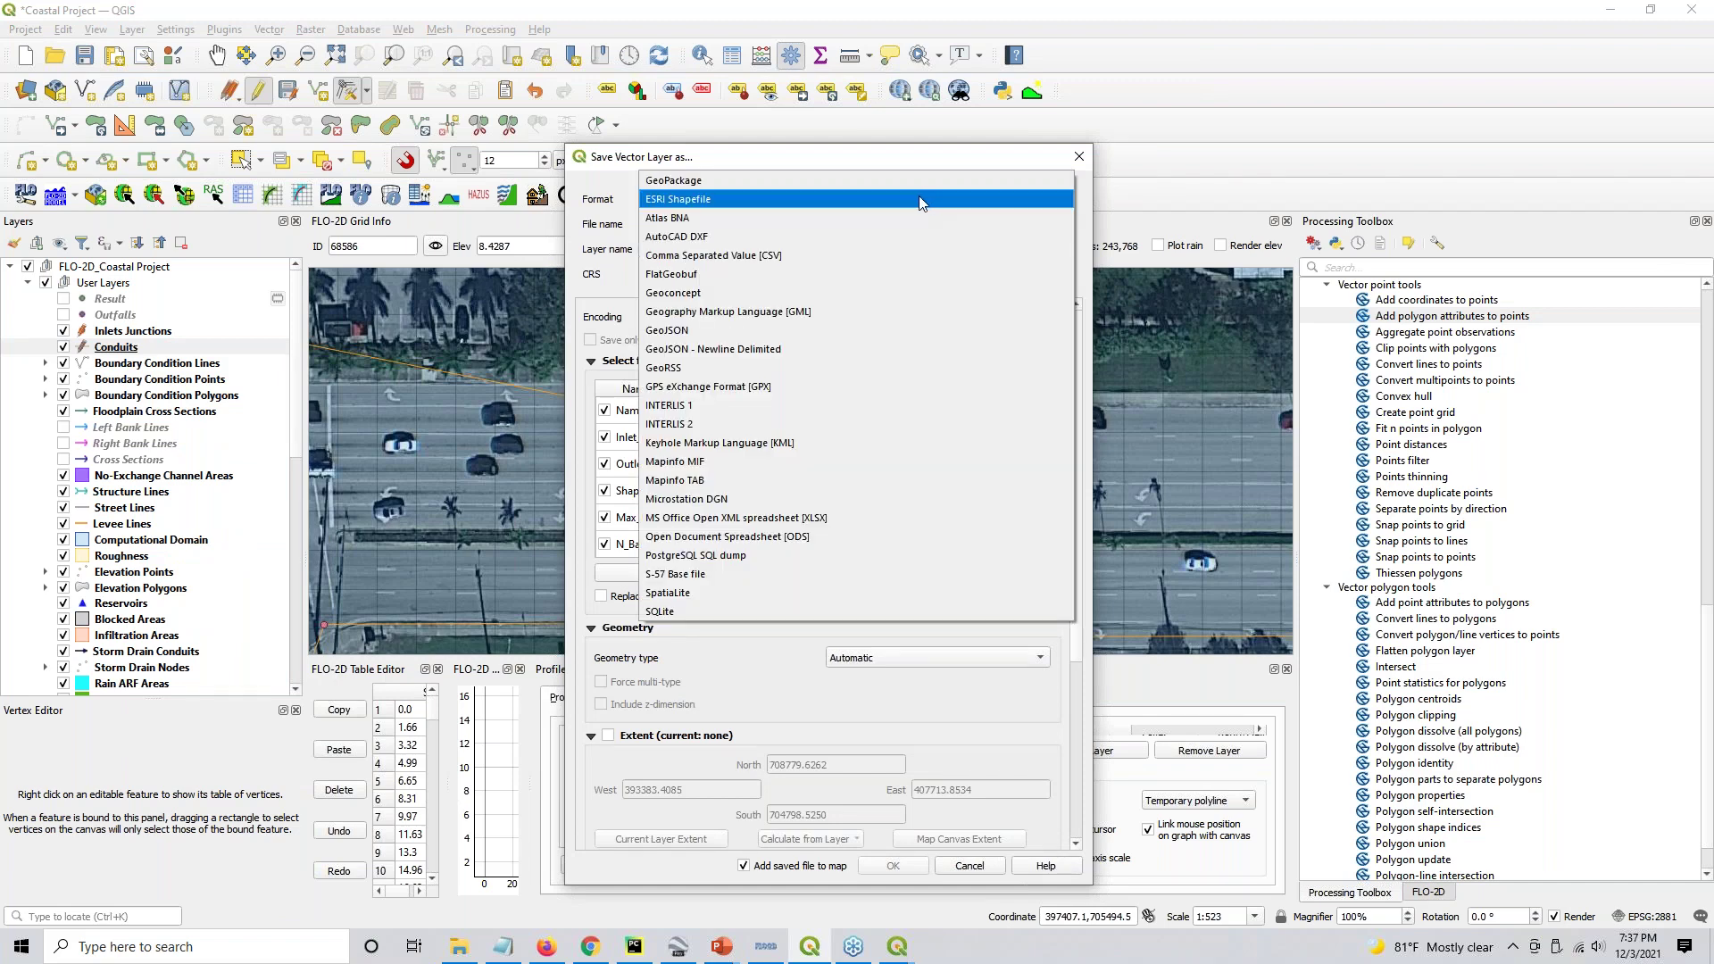
{"action": "left_click", "coordinate": [755, 443]}
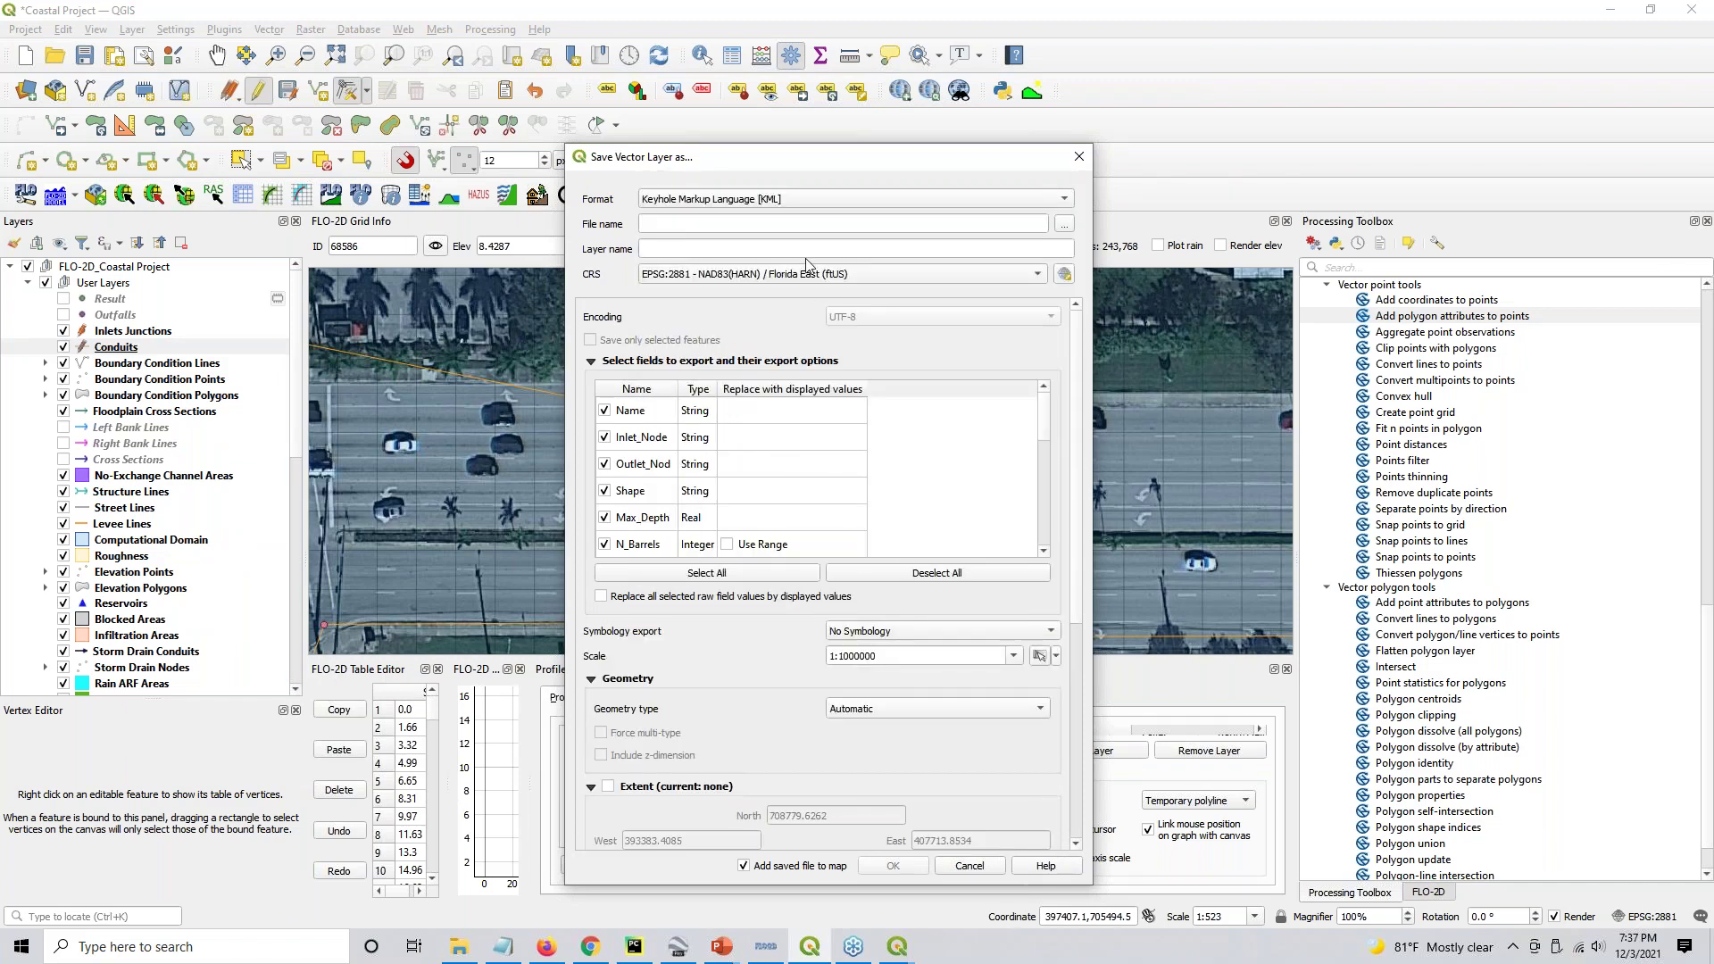
{"action": "left_click", "coordinate": [1039, 275]}
{"action": "left_click", "coordinate": [1040, 276]}
{"action": "left_click", "coordinate": [1064, 274]}
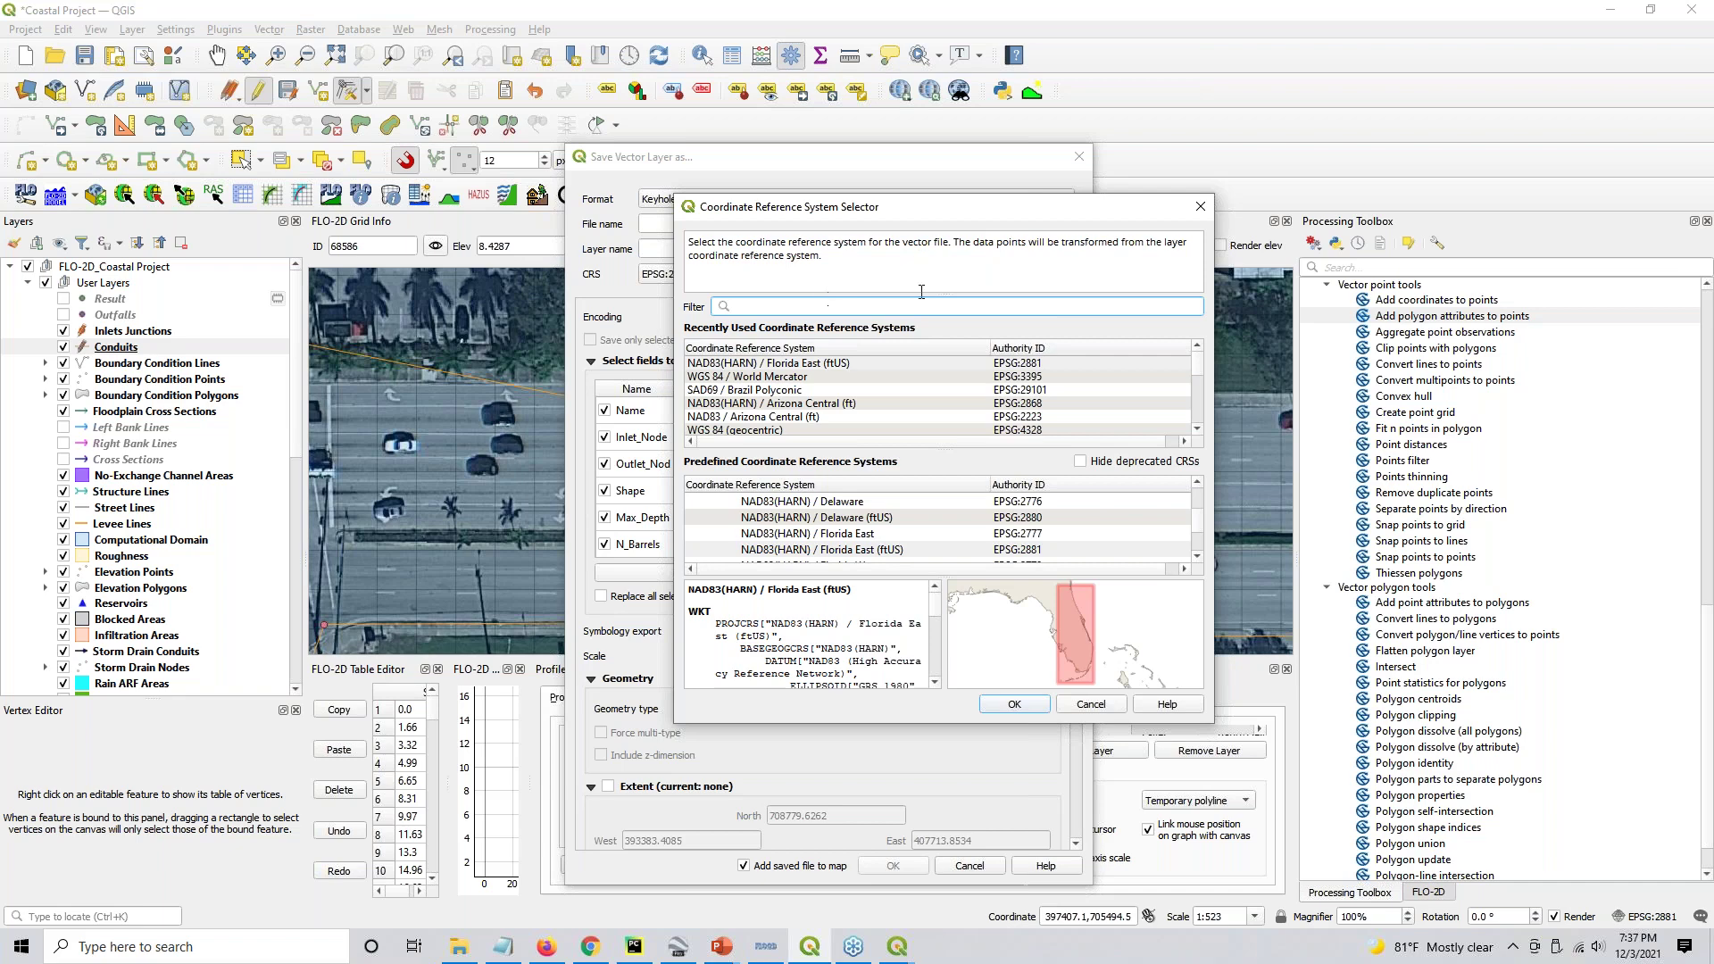
Browse the recent coordinate systems, comparing WGS 84 (geocentric) with WGS 84 / World Mercator
{"action": "left_click", "coordinate": [773, 430]}
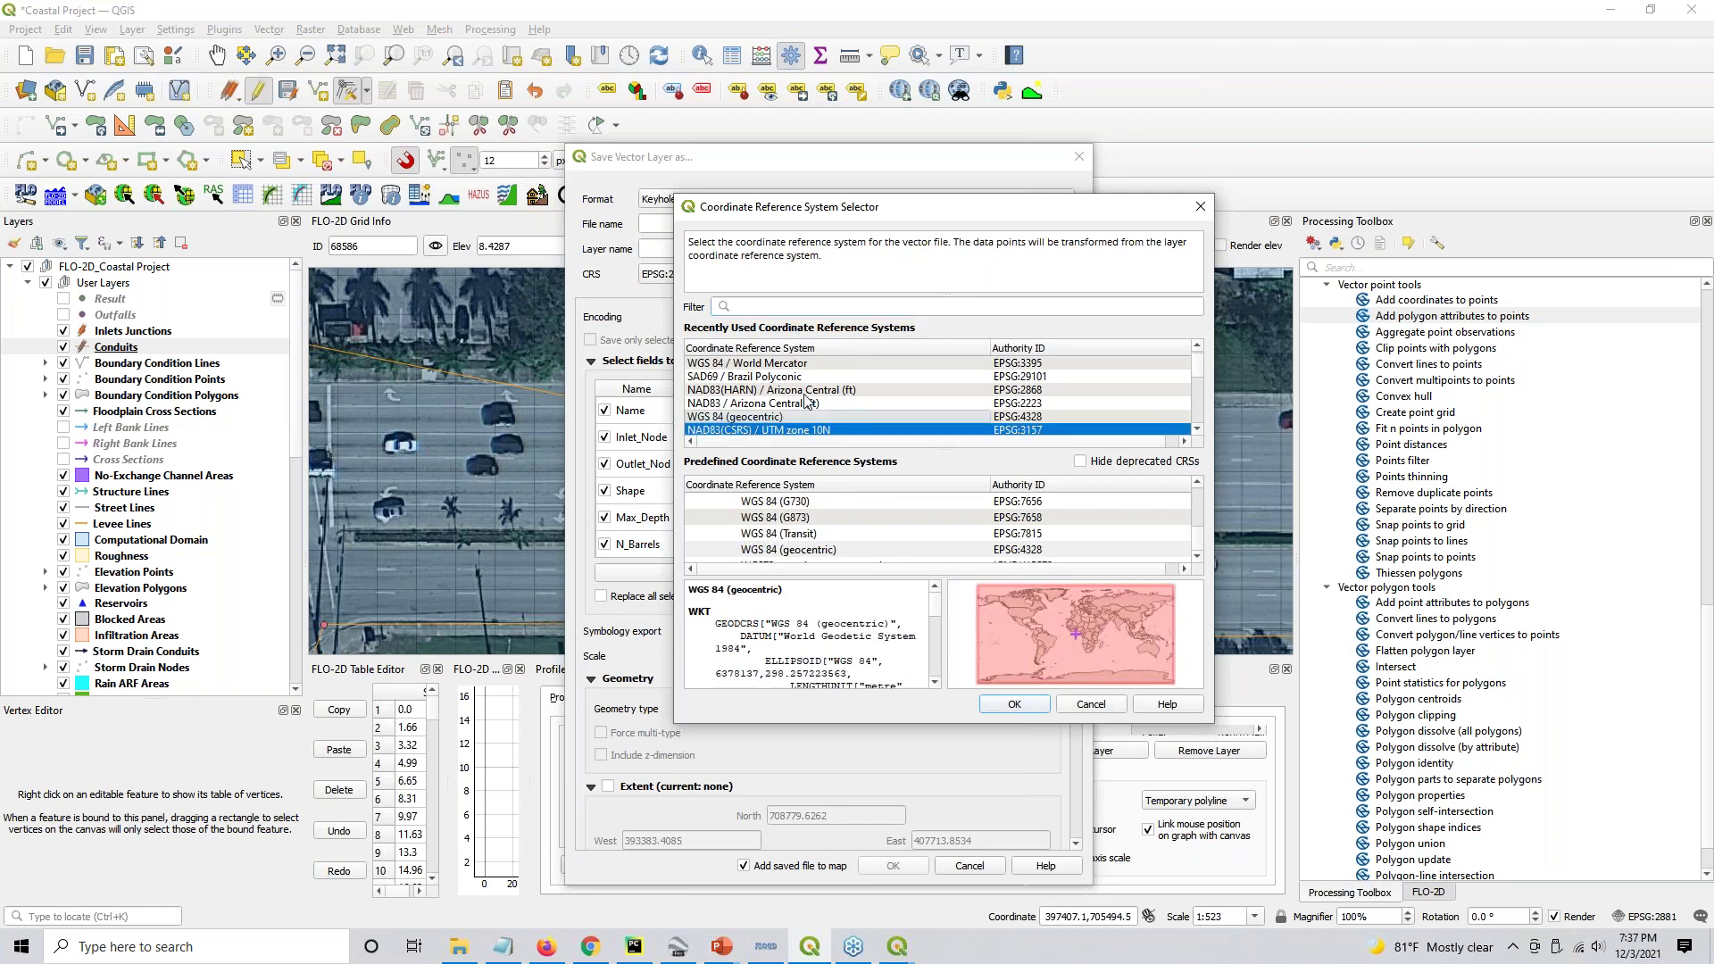
{"action": "left_click", "coordinate": [789, 418]}
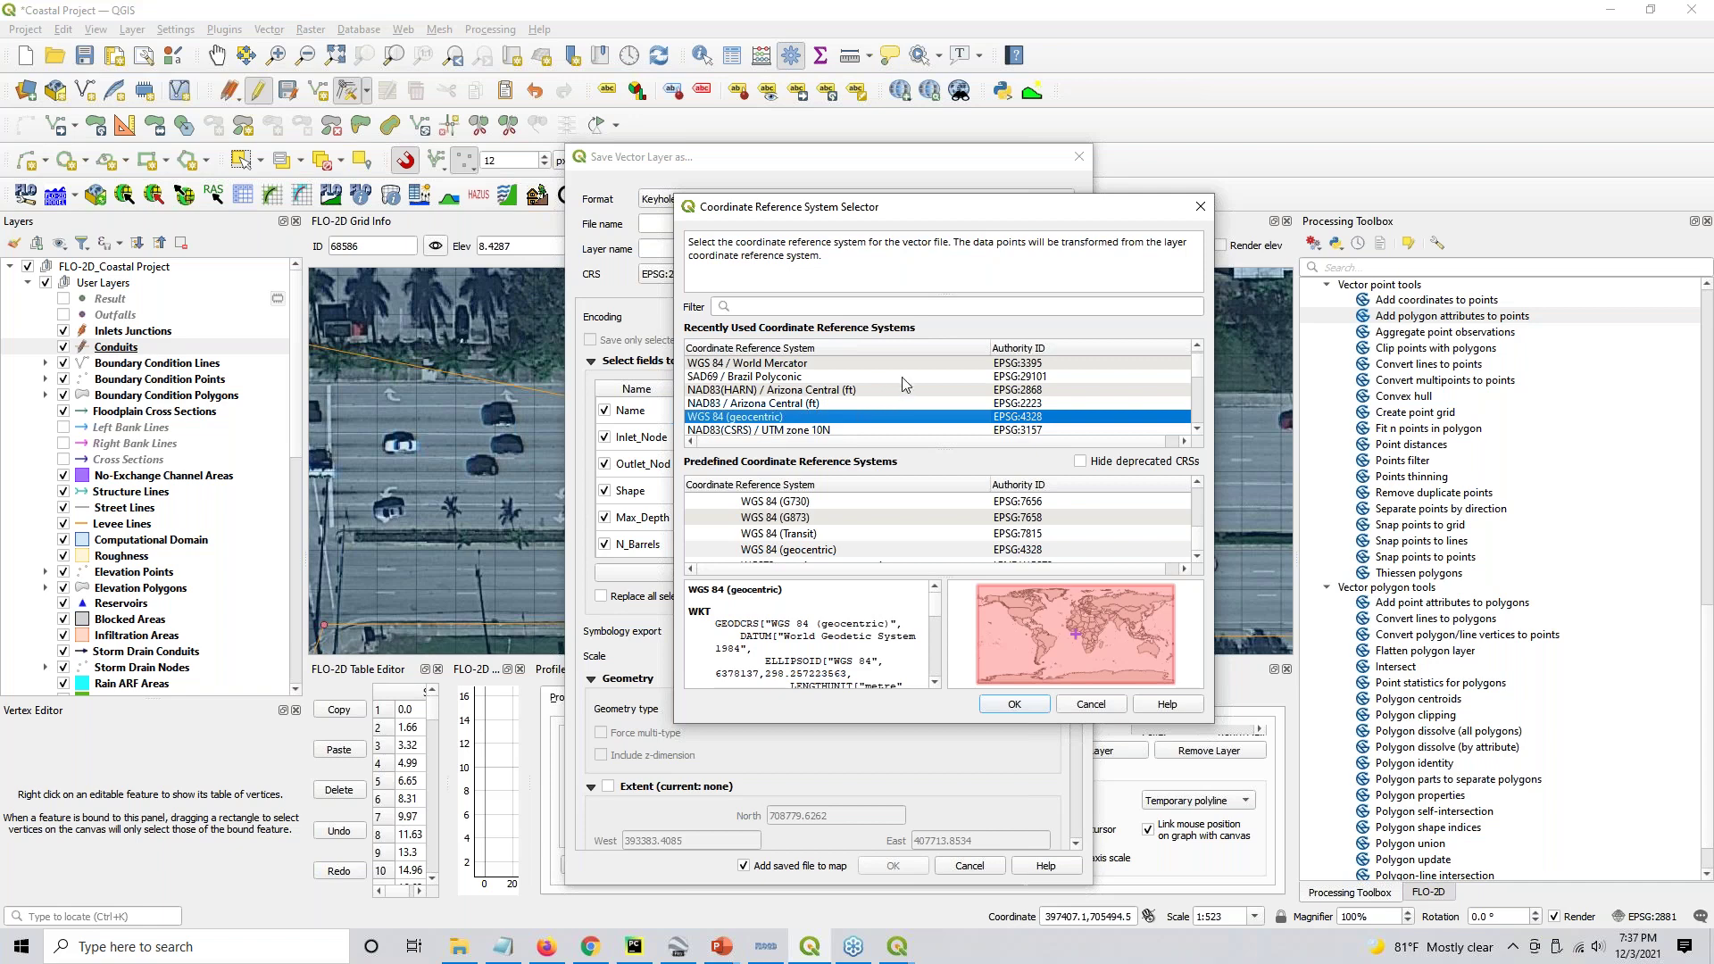
{"action": "left_click", "coordinate": [783, 364]}
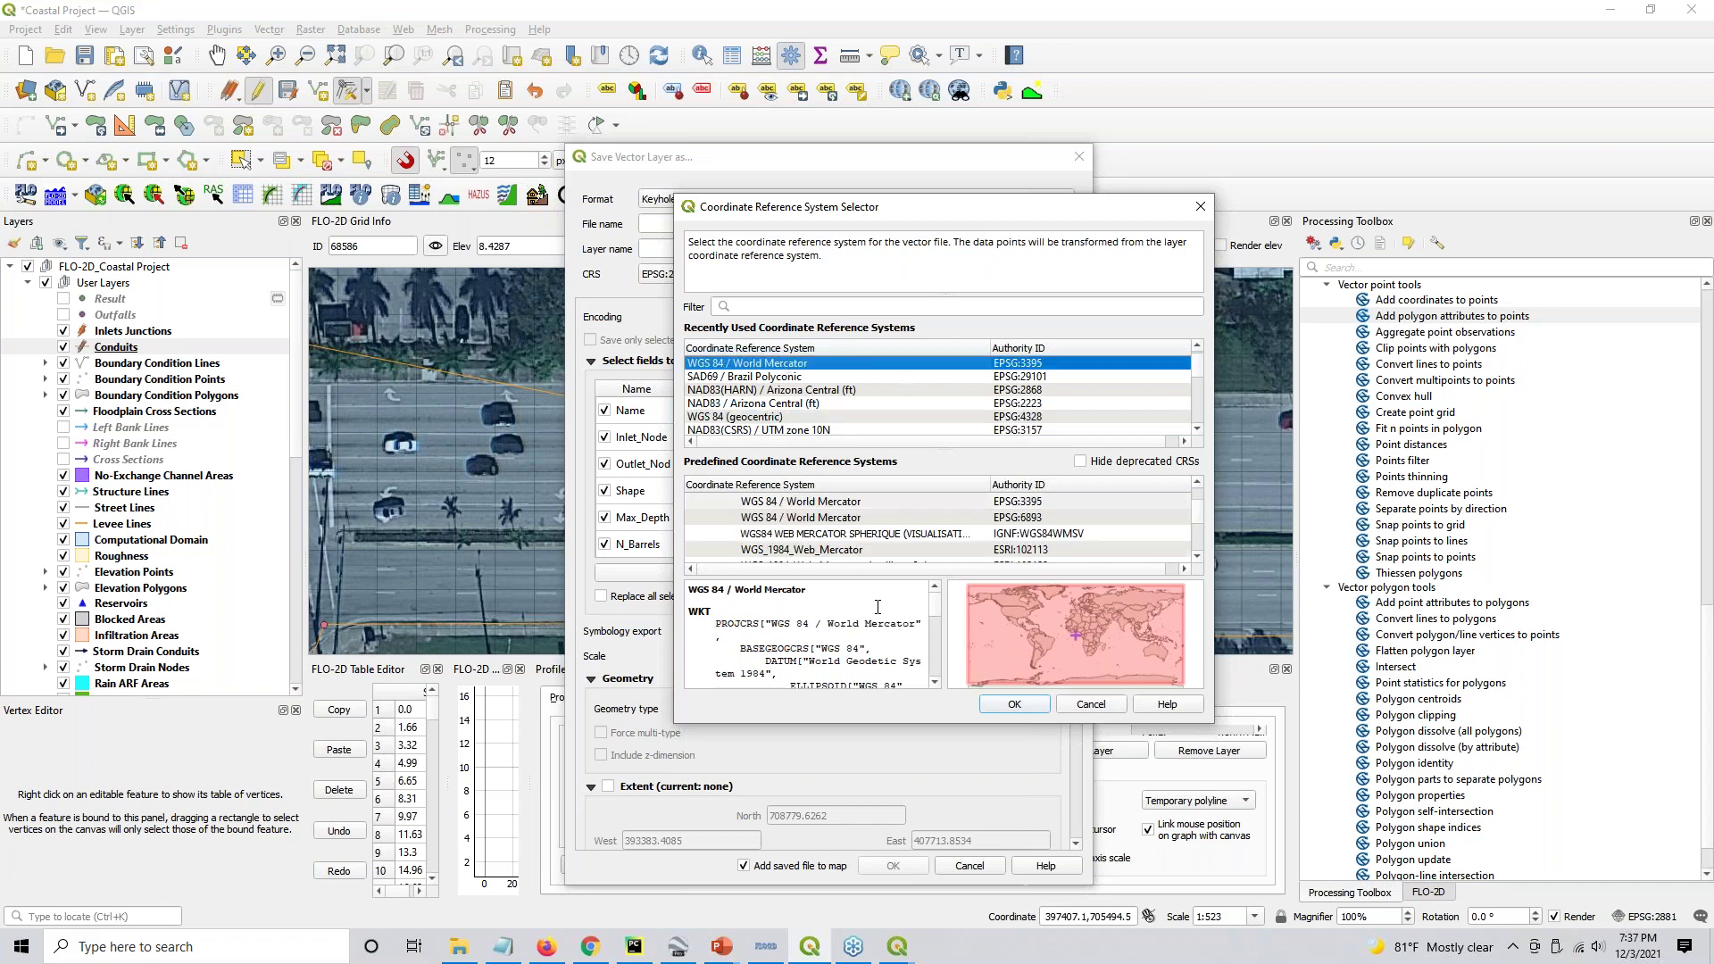
{"action": "scroll", "coordinate": [912, 432], "scroll_direction": "up", "scroll_amount": 1}
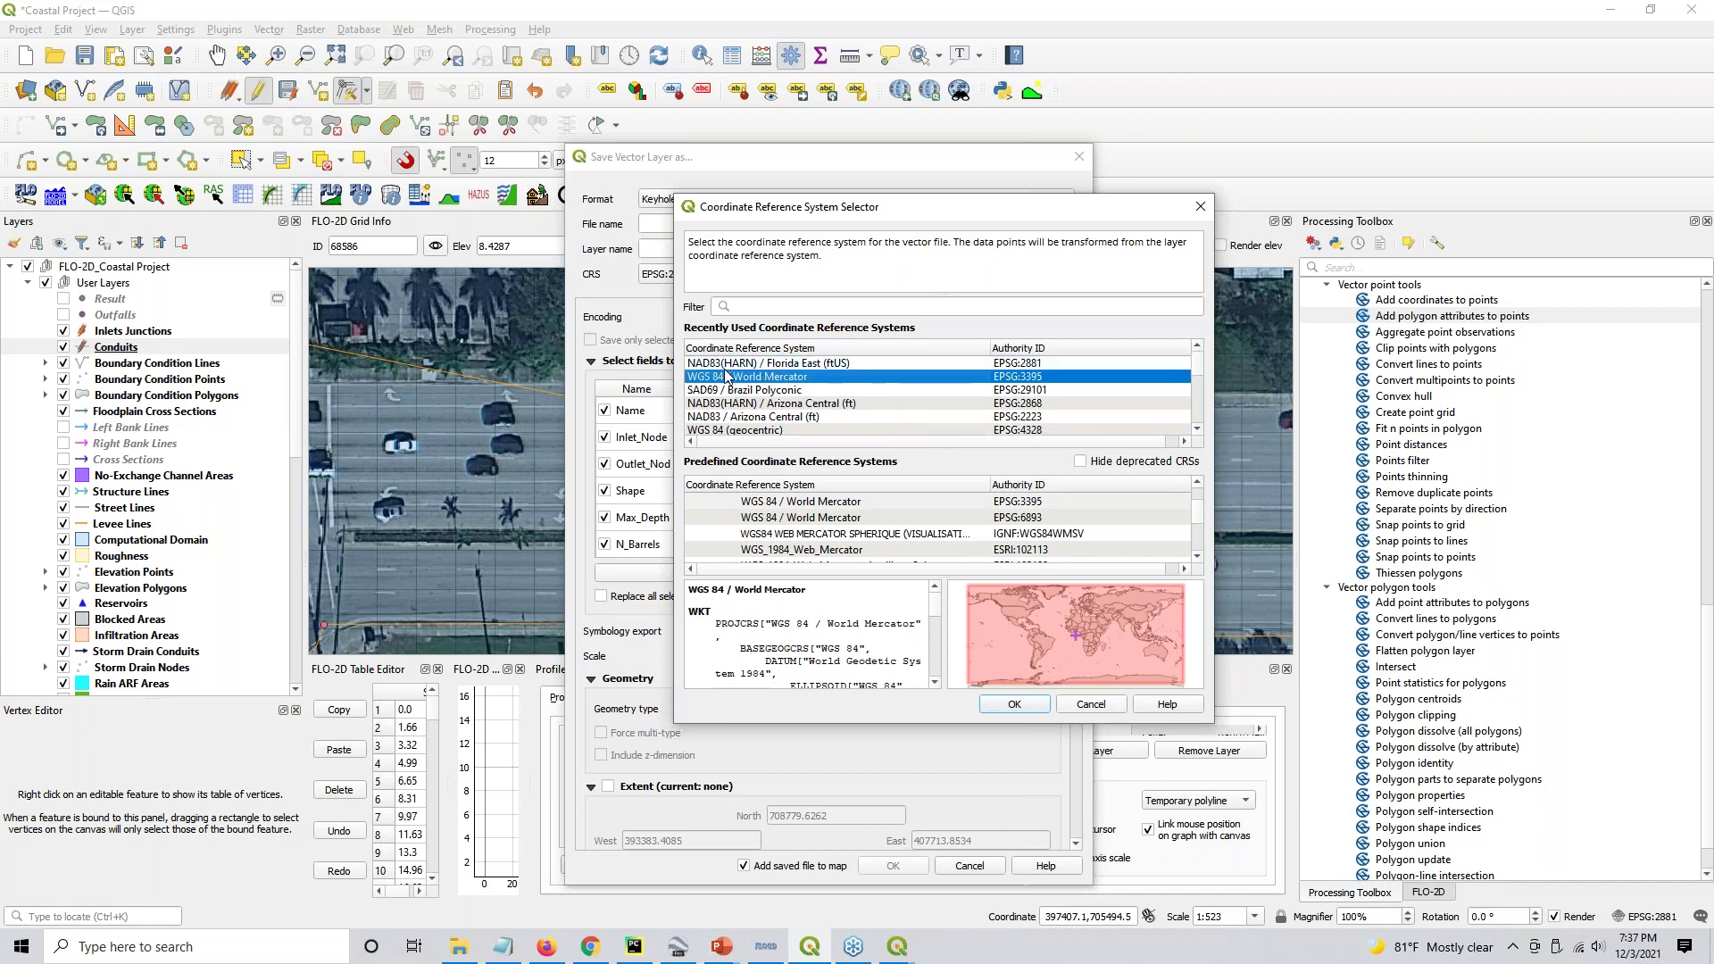
{"action": "scroll", "coordinate": [728, 435], "scroll_direction": "down", "scroll_amount": 1}
{"action": "left_click", "coordinate": [727, 431]}
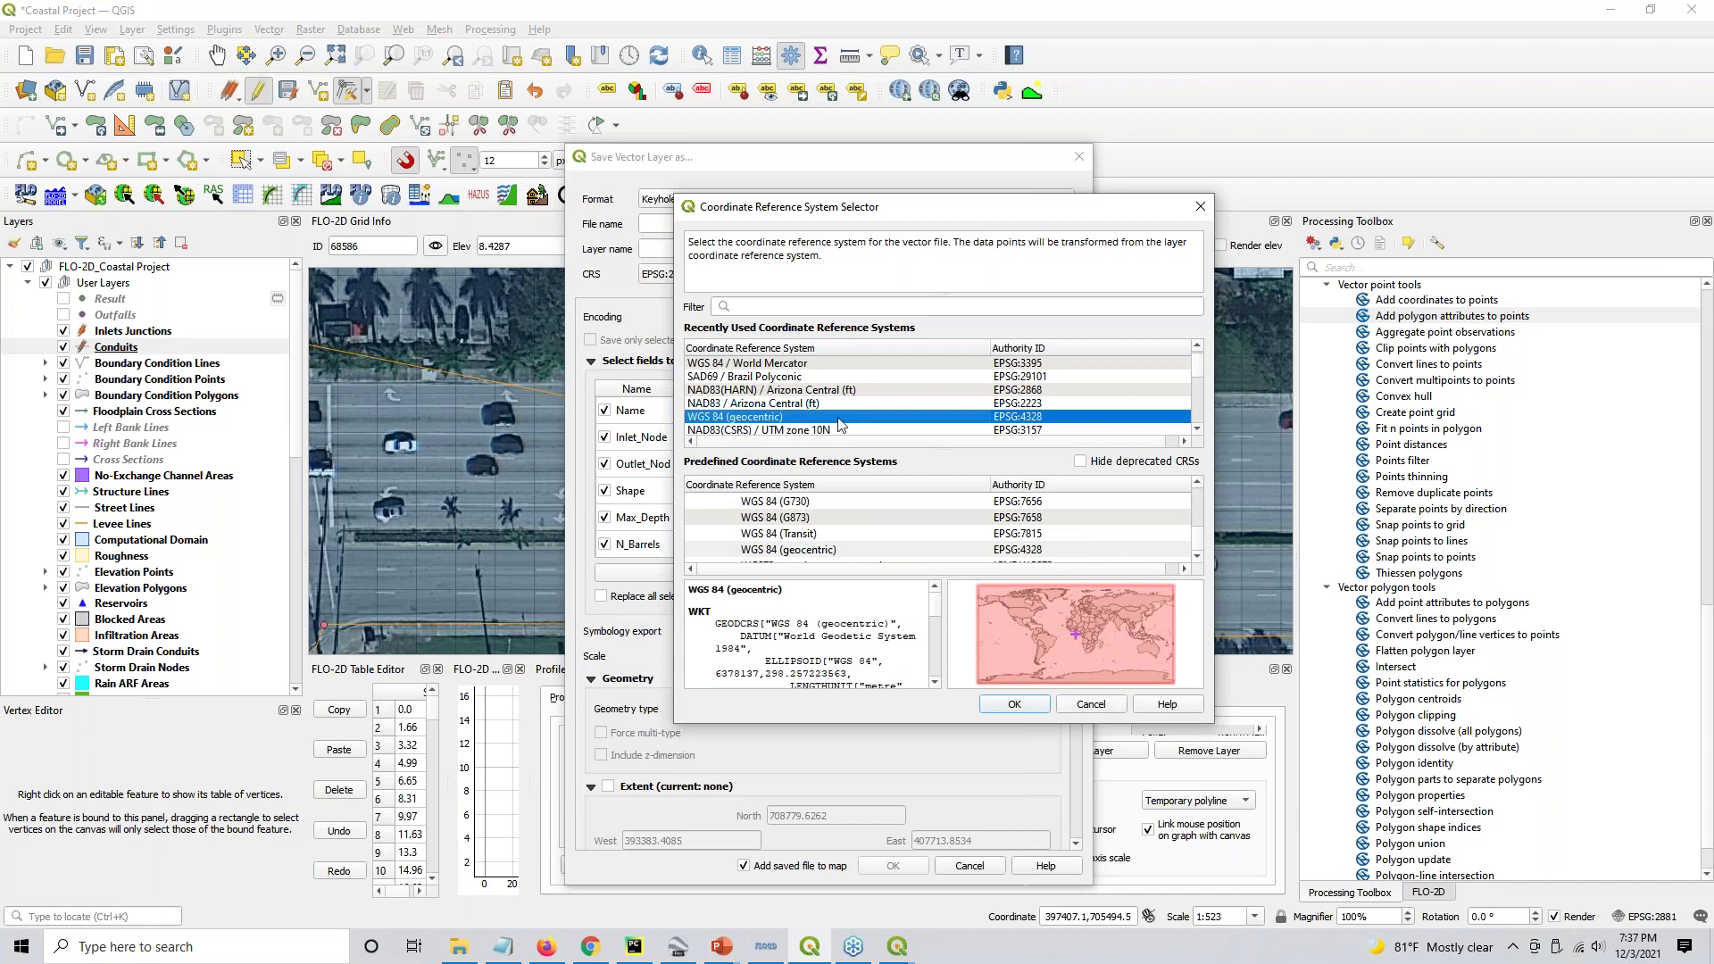
{"action": "scroll", "coordinate": [839, 423], "scroll_direction": "down", "scroll_amount": 10}
{"action": "scroll", "coordinate": [839, 424], "scroll_direction": "down", "scroll_amount": 10}
Filter the CRS list by 'wg' and confirm WGS 84 (geocentric), EPSG:4328, for the export
{"action": "left_click", "coordinate": [757, 308]}
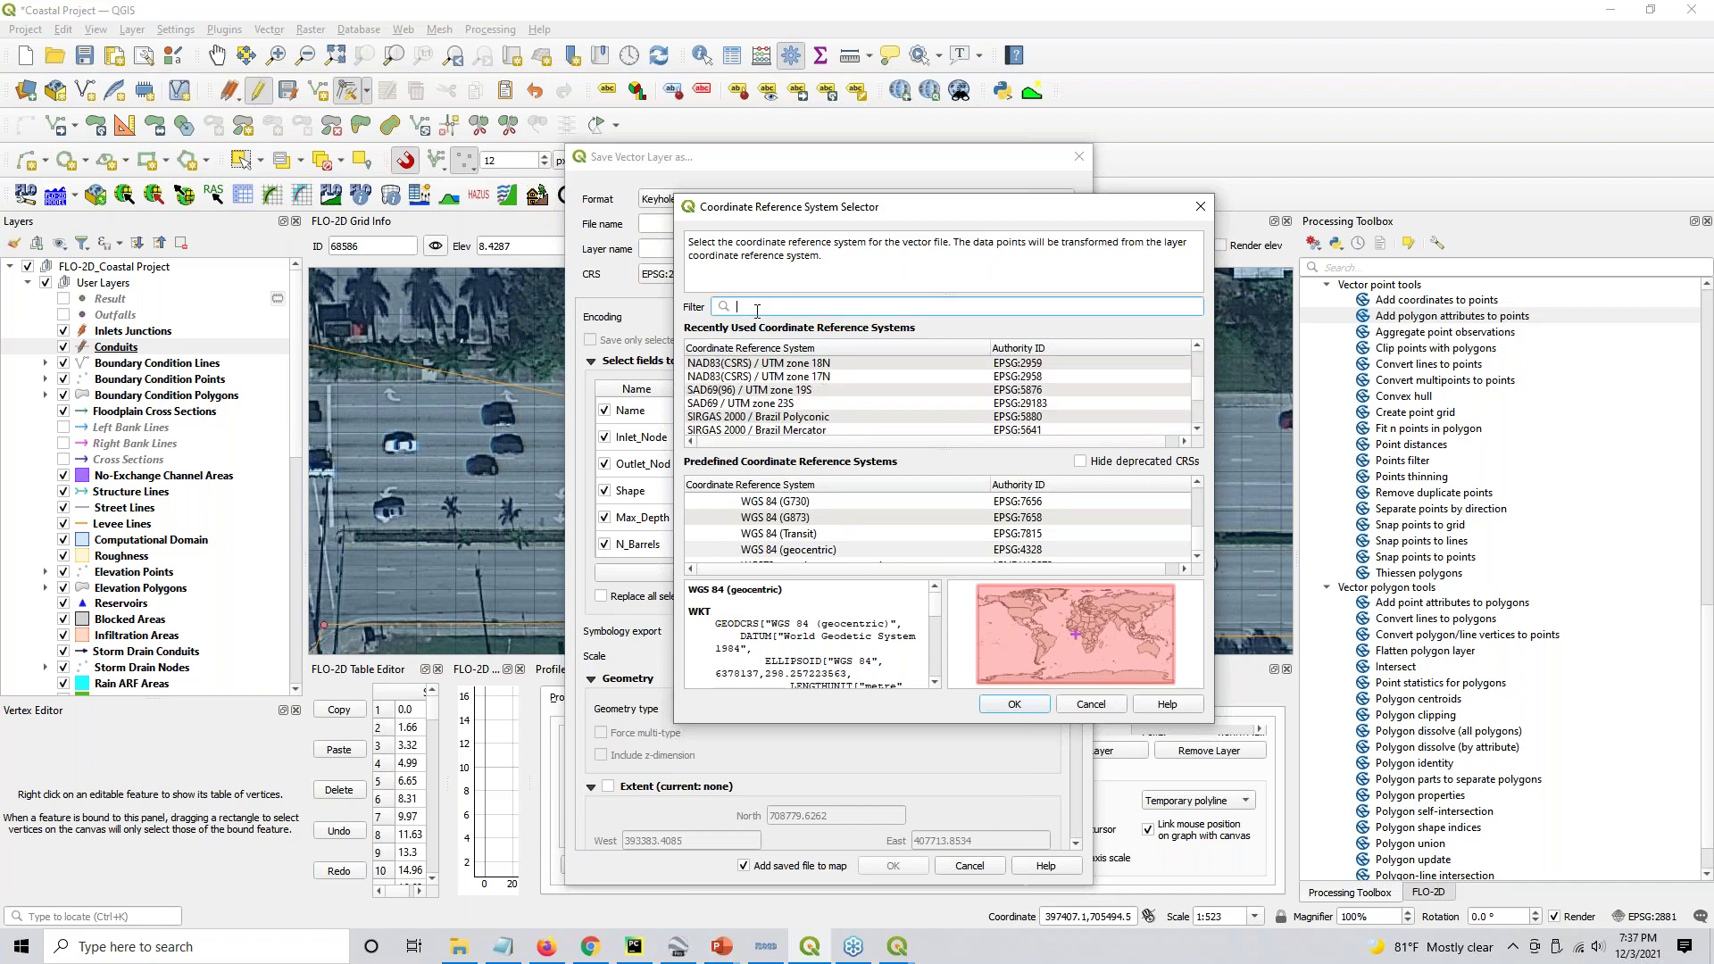
{"action": "type", "text": "wgs"}
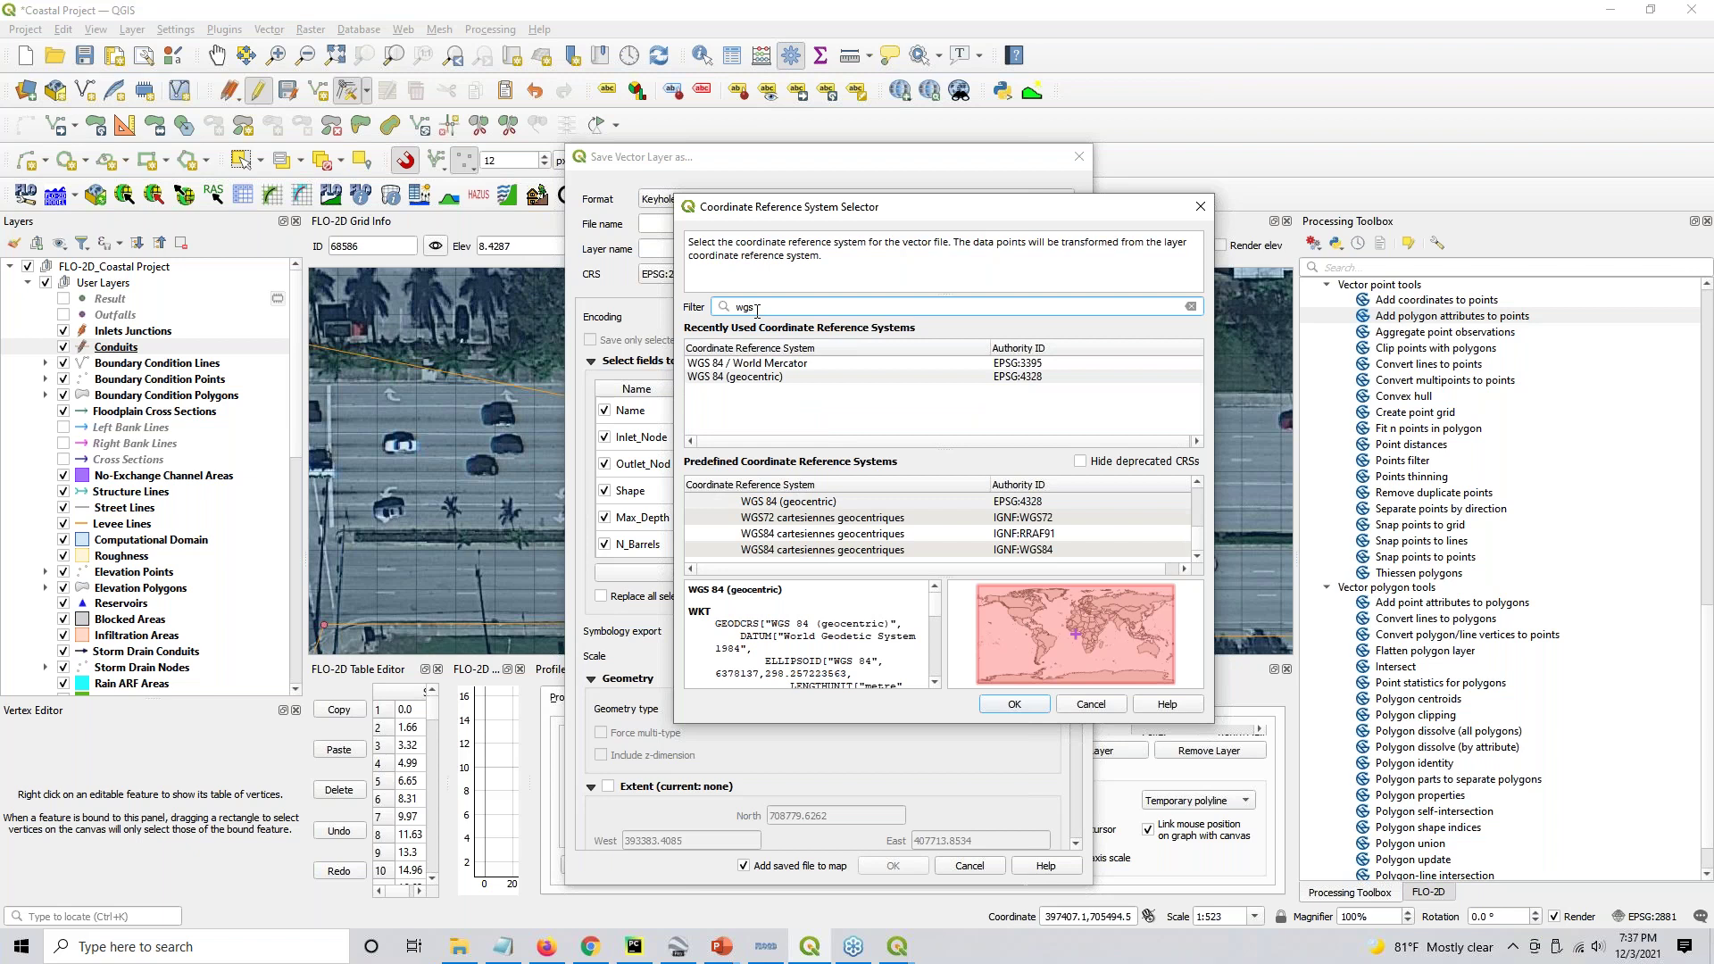
{"action": "left_click", "coordinate": [1022, 376]}
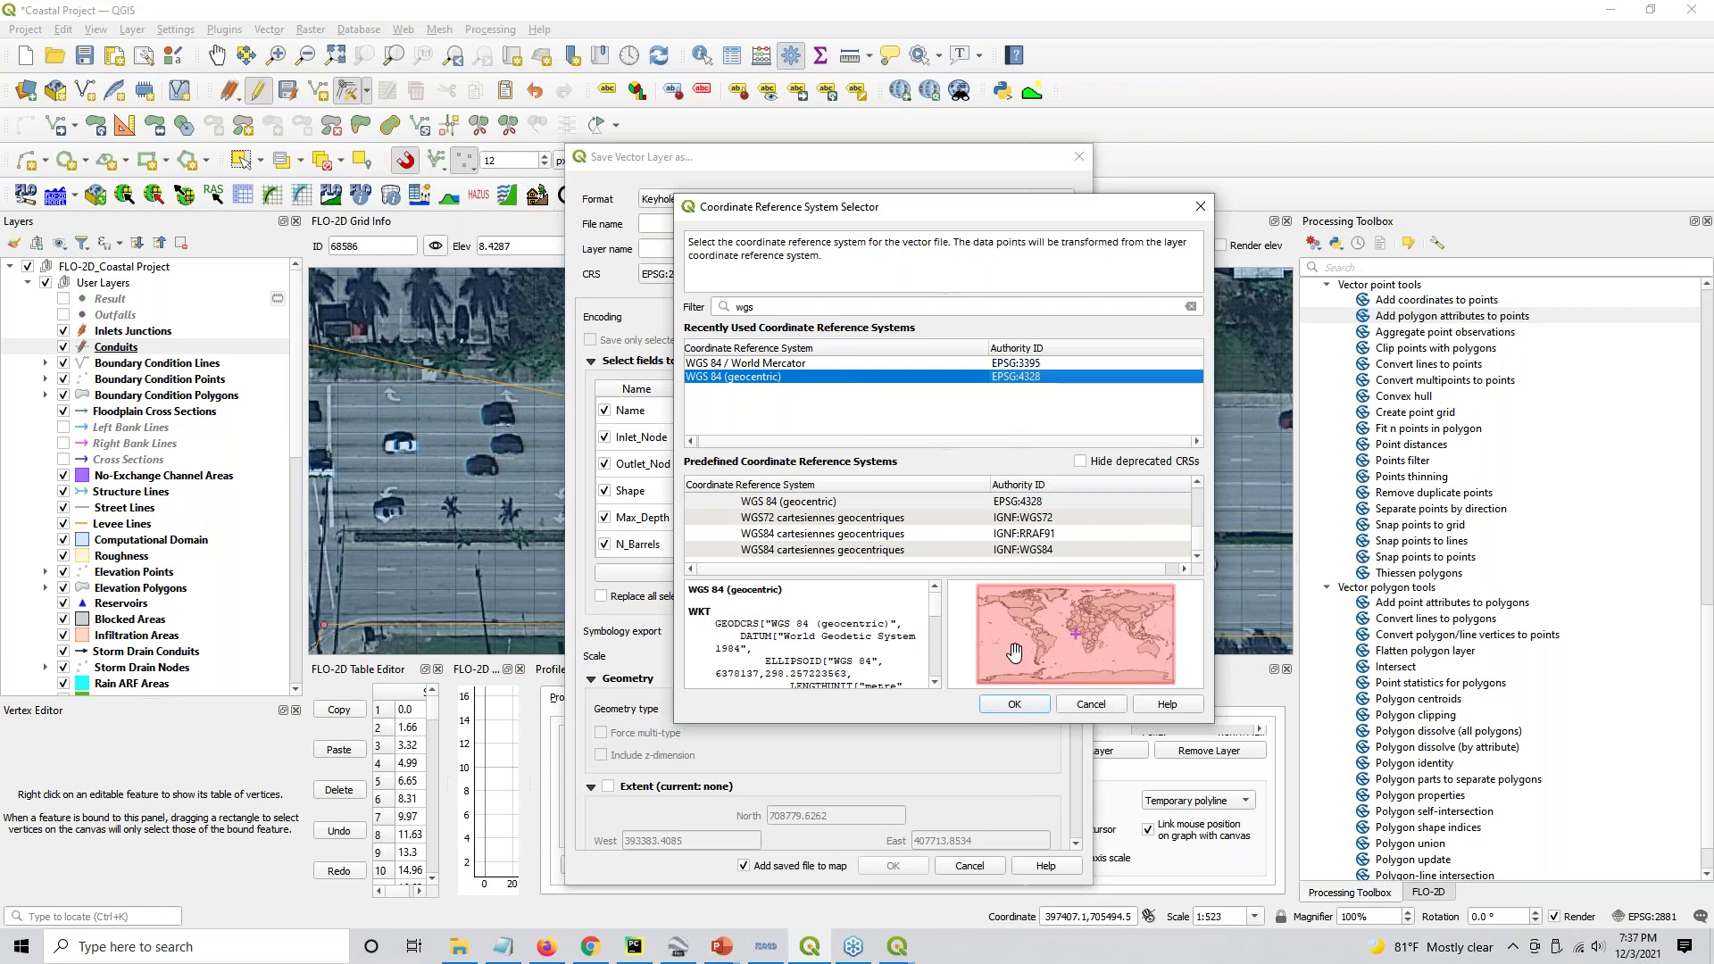
{"action": "left_click", "coordinate": [990, 363]}
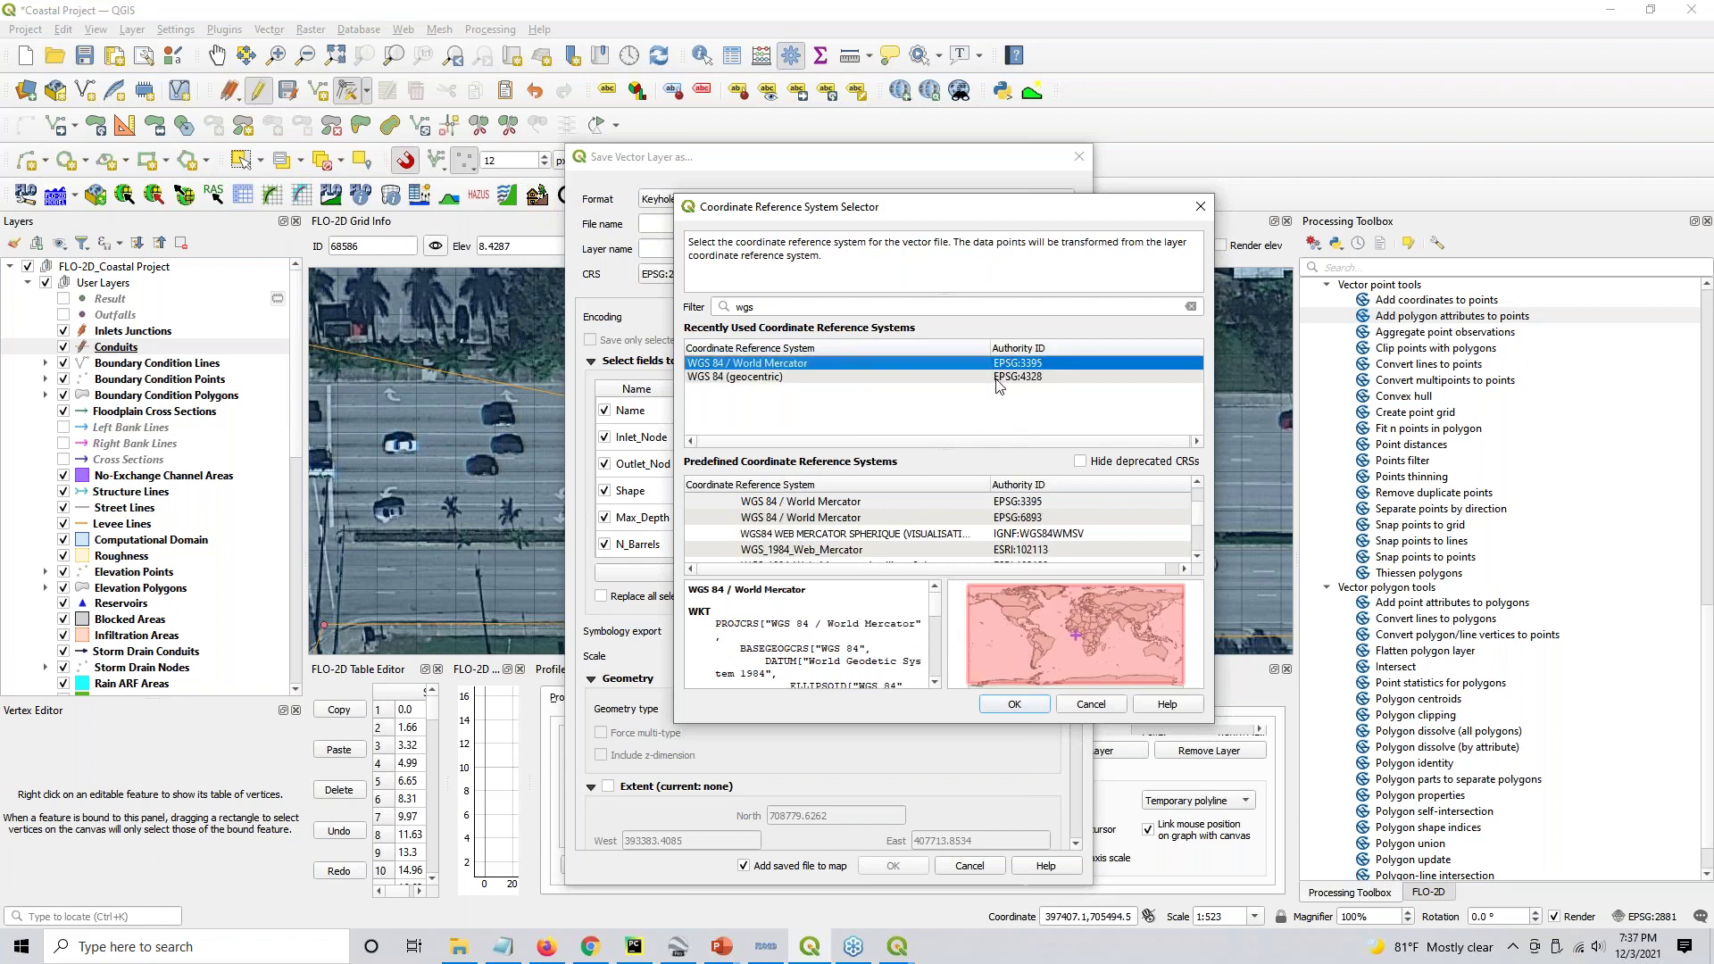
{"action": "left_click", "coordinate": [998, 379]}
{"action": "left_click", "coordinate": [1022, 710]}
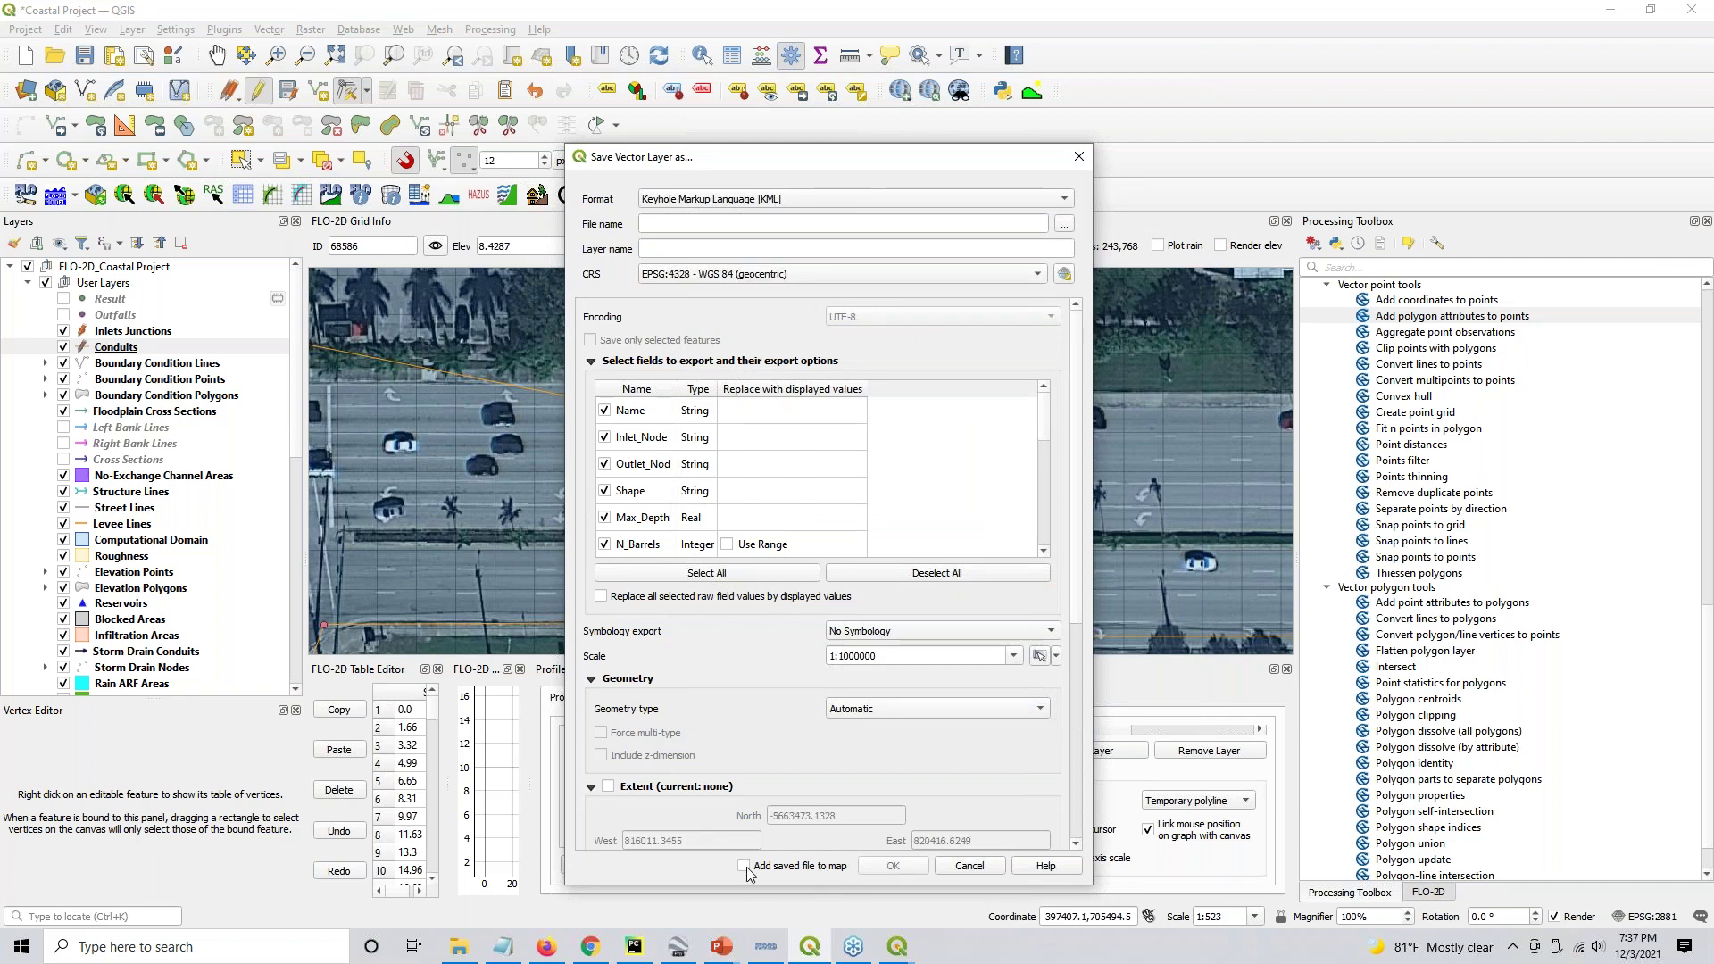
Export Conduits as Conduit.kml in Project Data > Storm Drain, accepting the suggested datum transformation
{"action": "left_click", "coordinate": [1064, 223]}
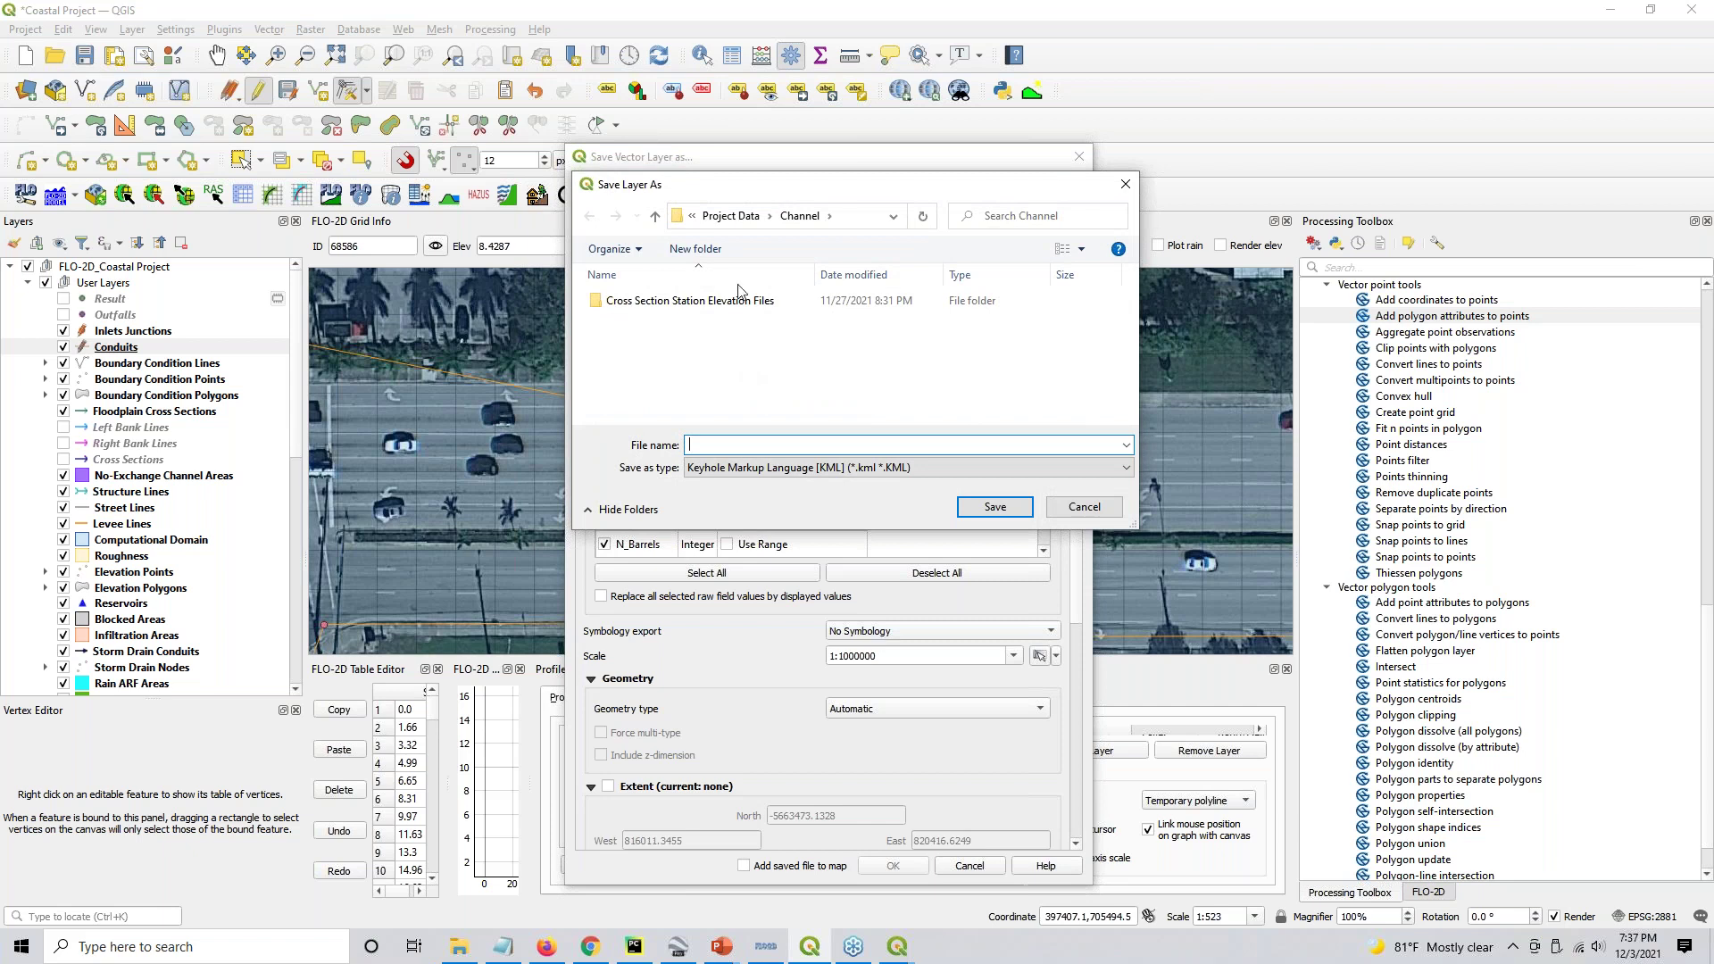
{"action": "left_click", "coordinate": [732, 216]}
{"action": "scroll", "coordinate": [643, 366], "scroll_direction": "down", "scroll_amount": 2}
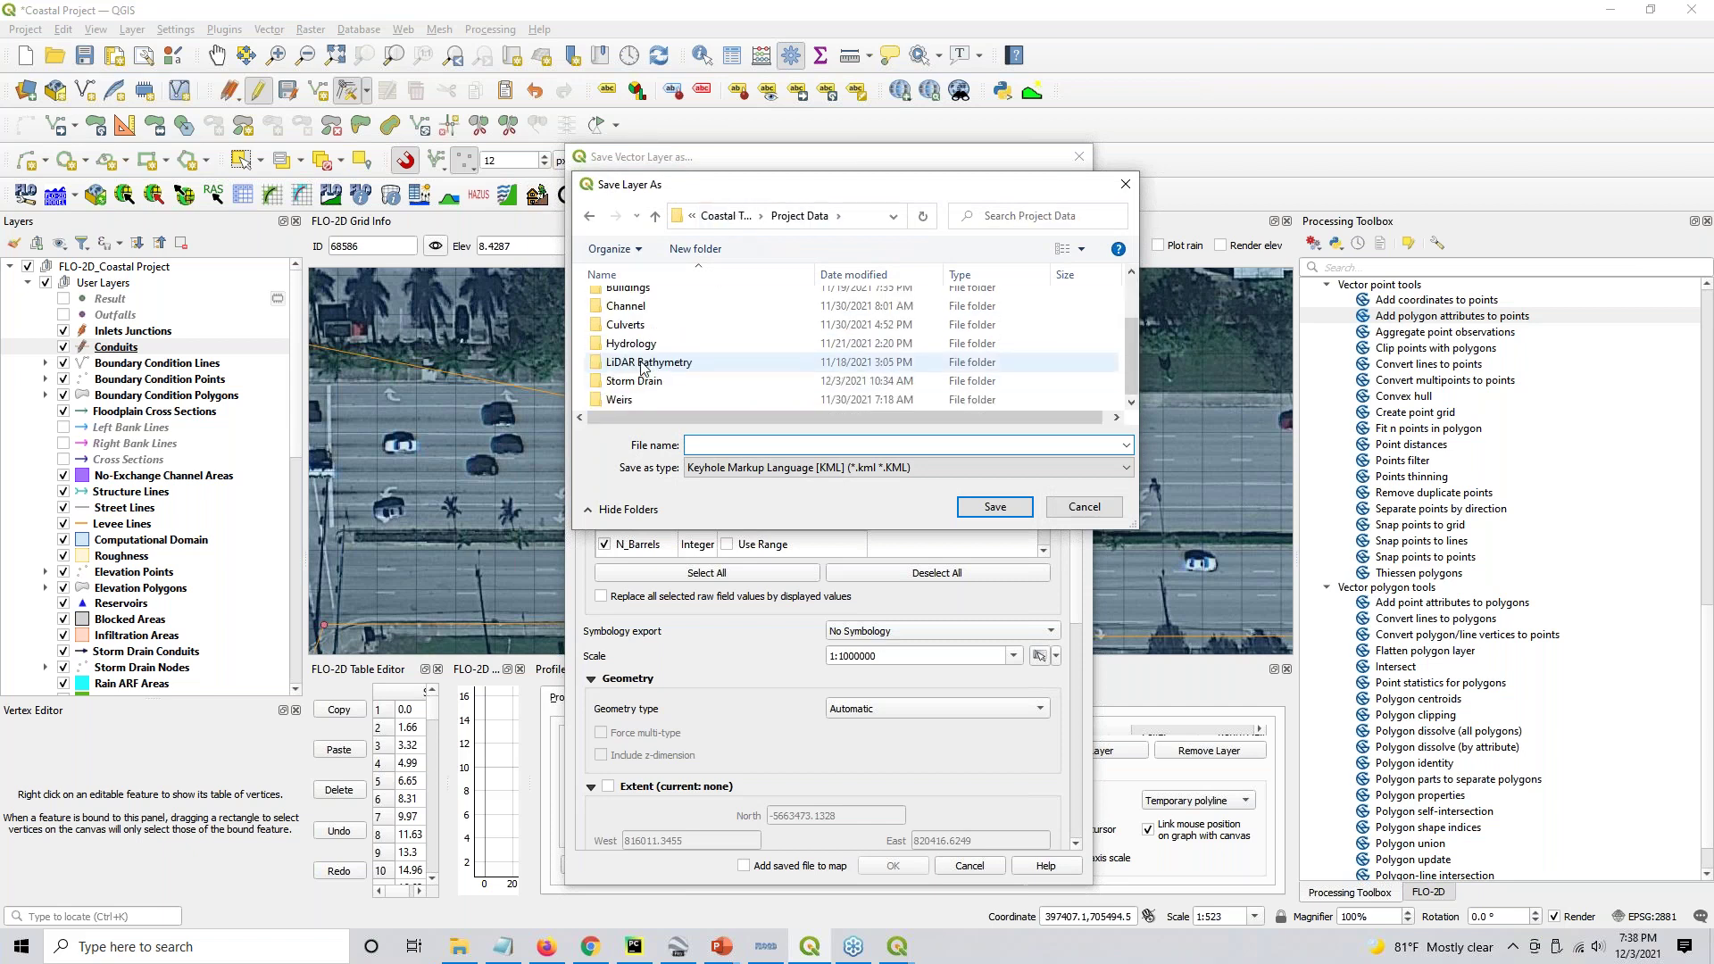
{"action": "double_click", "coordinate": [647, 393]}
{"action": "left_click", "coordinate": [737, 449]}
{"action": "type", "text": "Conduit"}
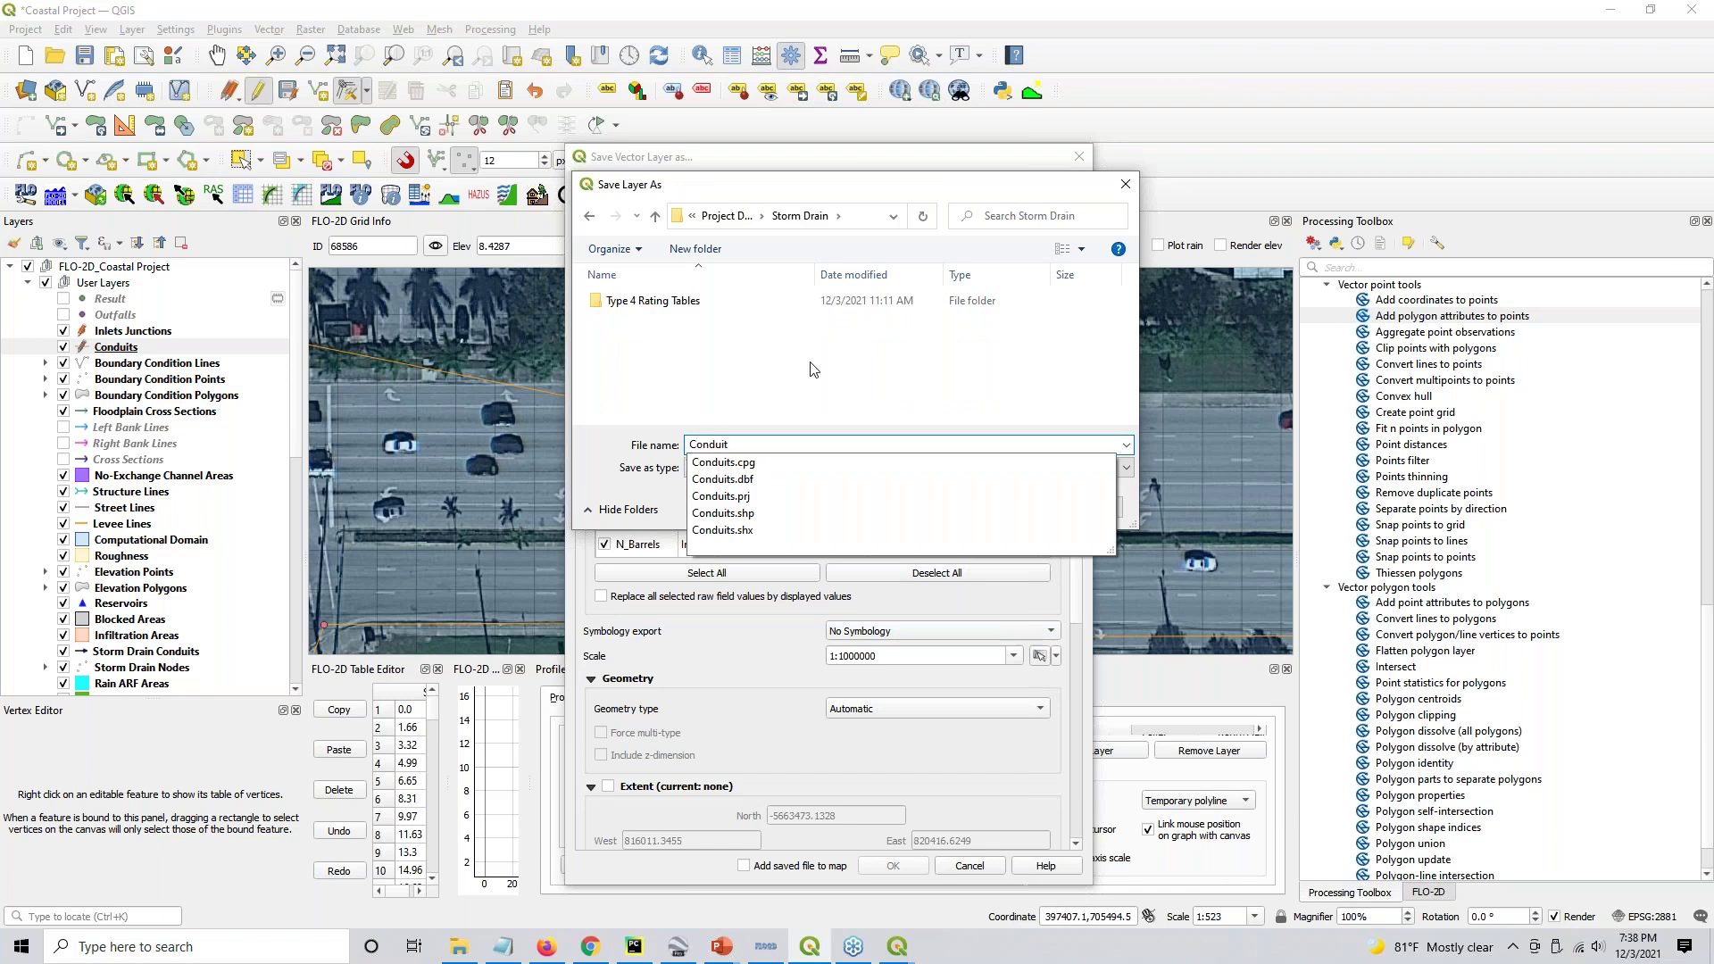
{"action": "left_click", "coordinate": [812, 334]}
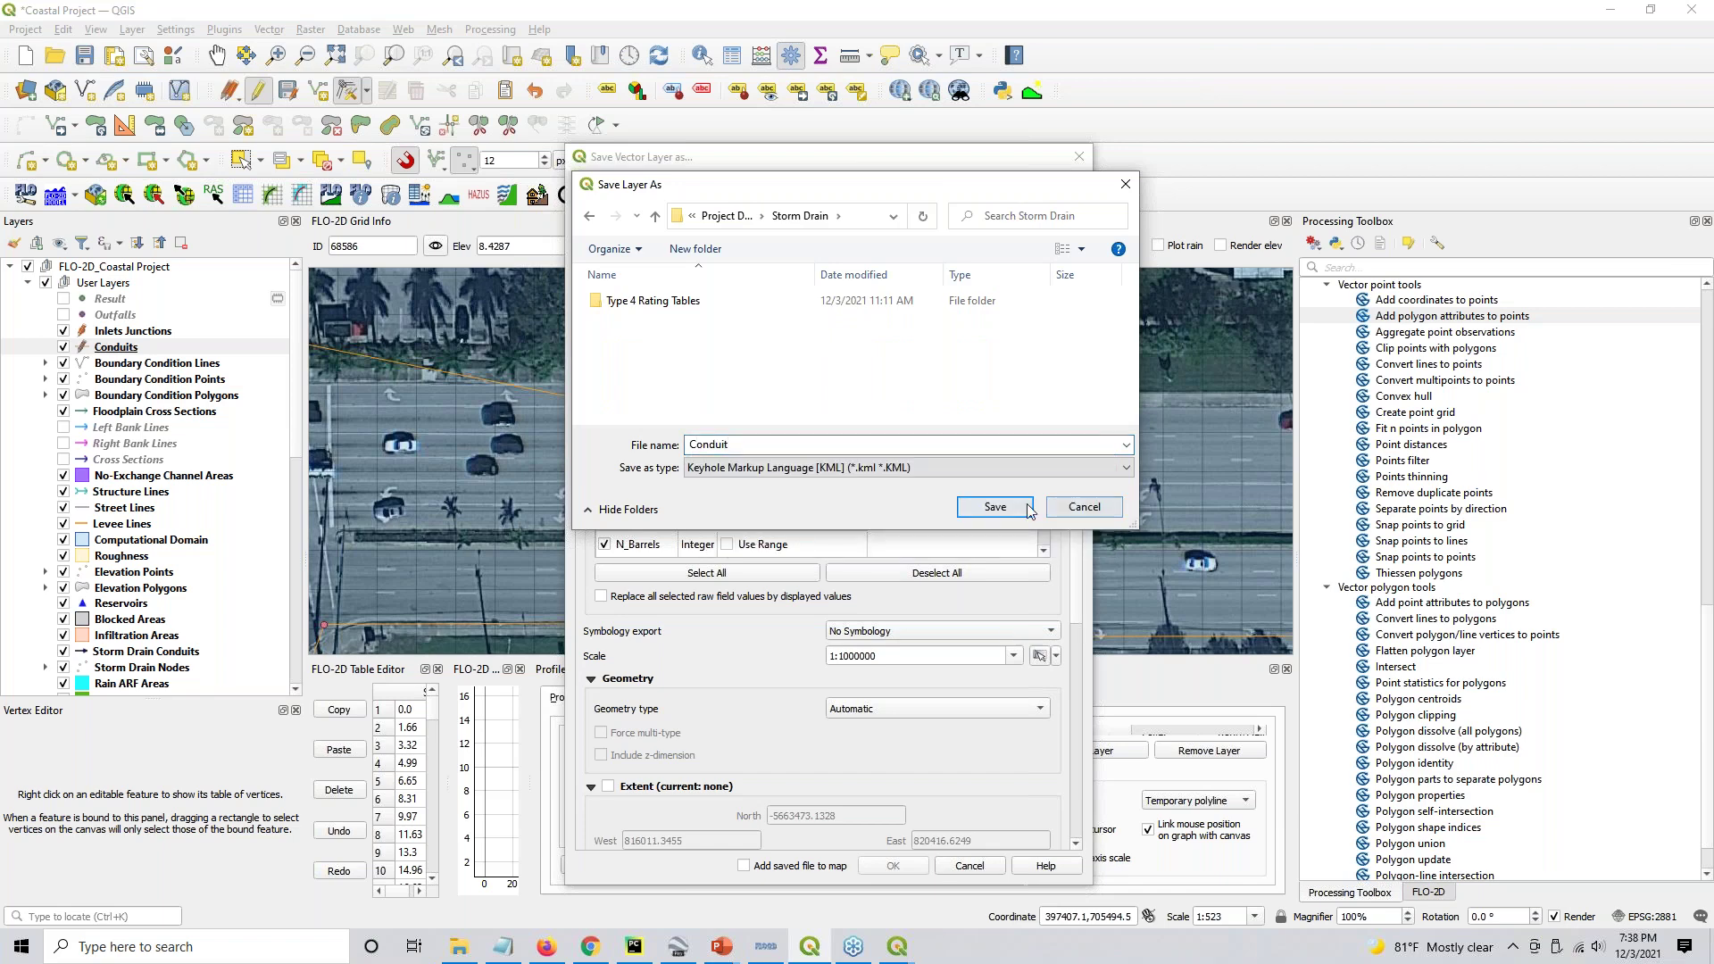
{"action": "left_click", "coordinate": [1017, 508]}
{"action": "left_click", "coordinate": [886, 865]}
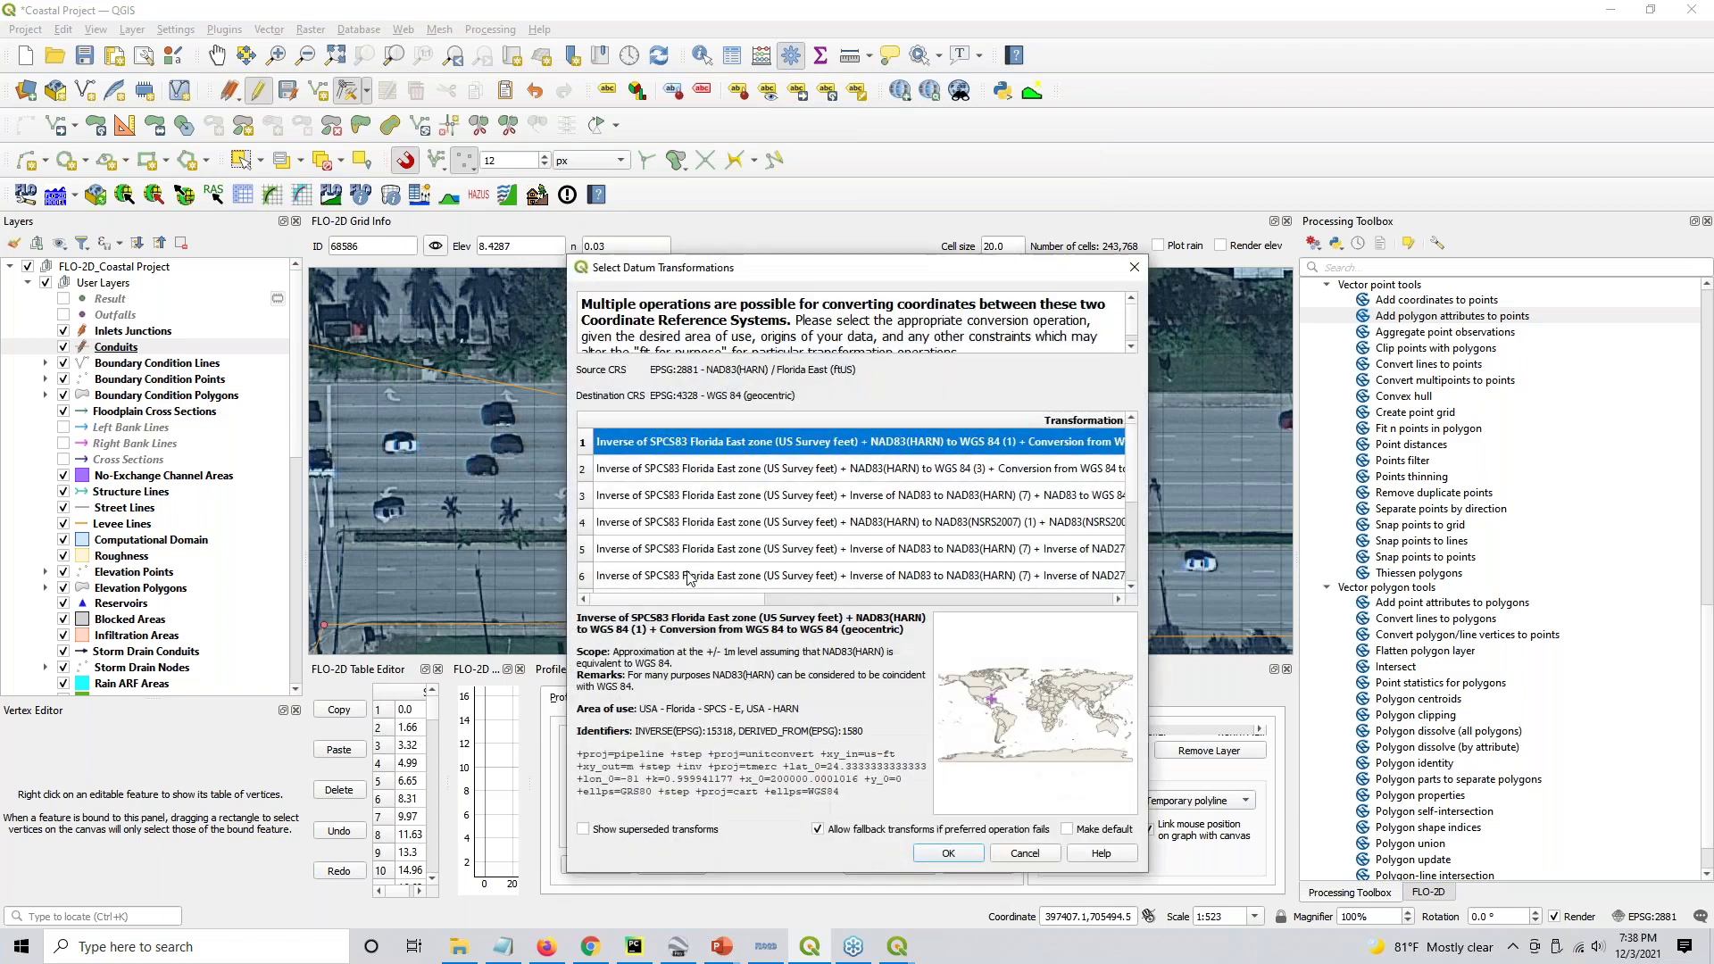
{"action": "left_click", "coordinate": [948, 853]}
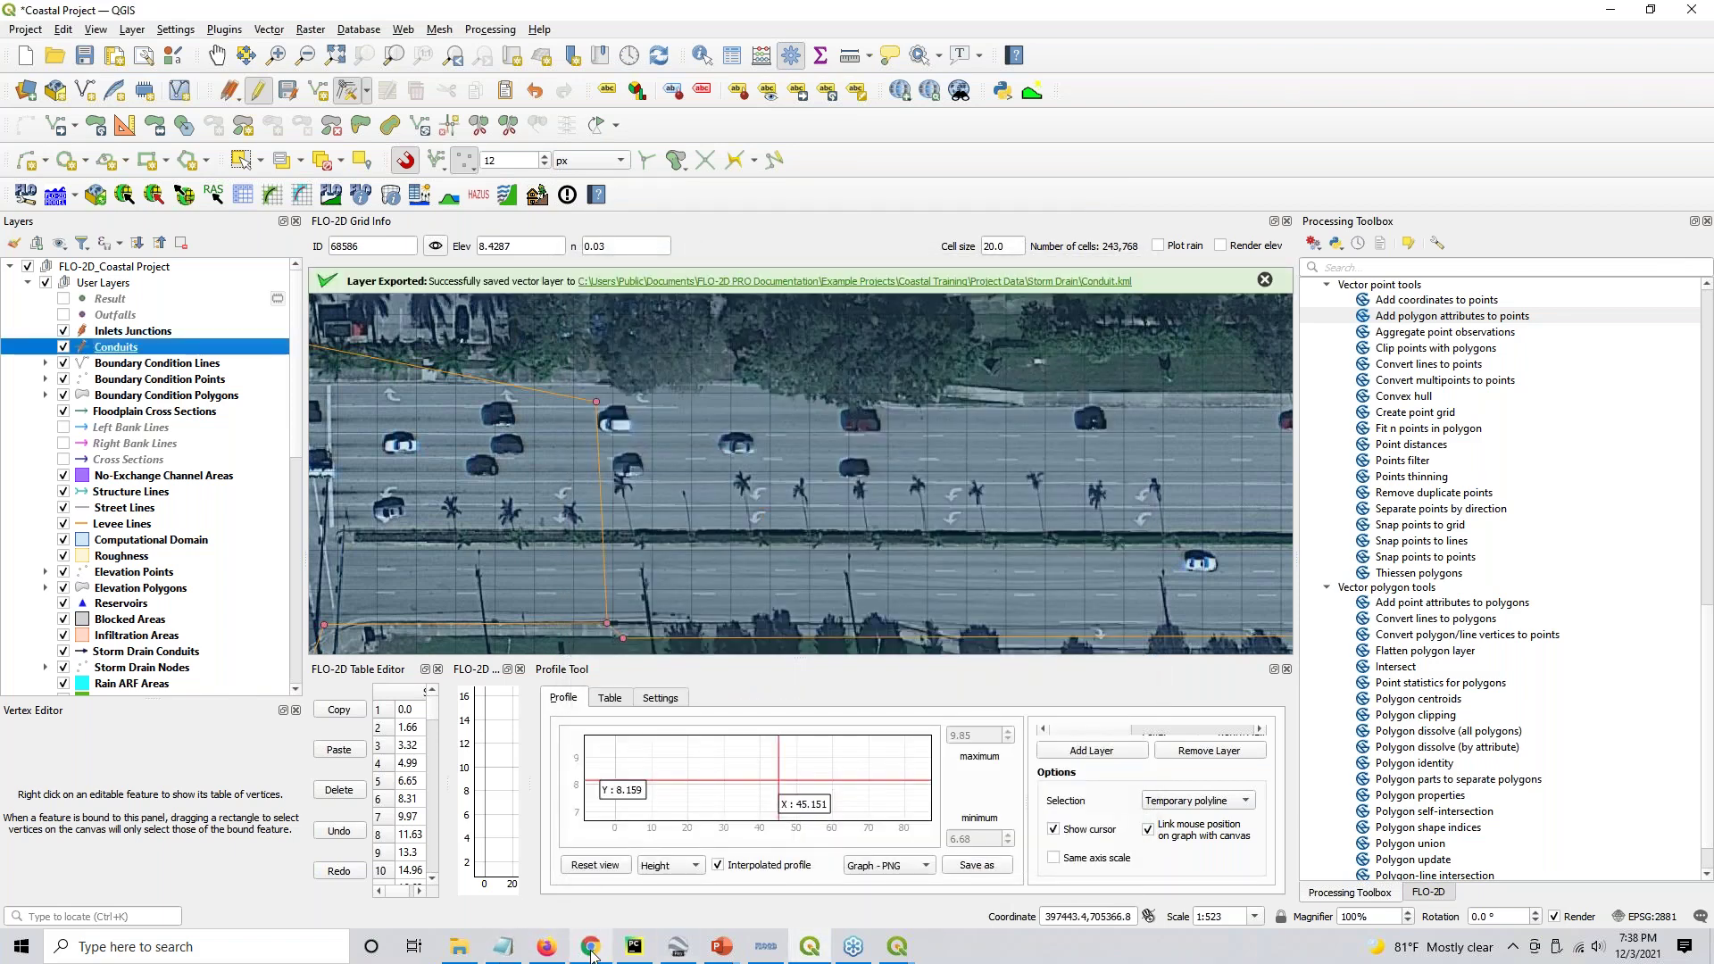
In Google Earth Pro, drag Conduit.kml from the Storm Drain folder into the map view
{"action": "mouse_move", "coordinate": [730, 955]}
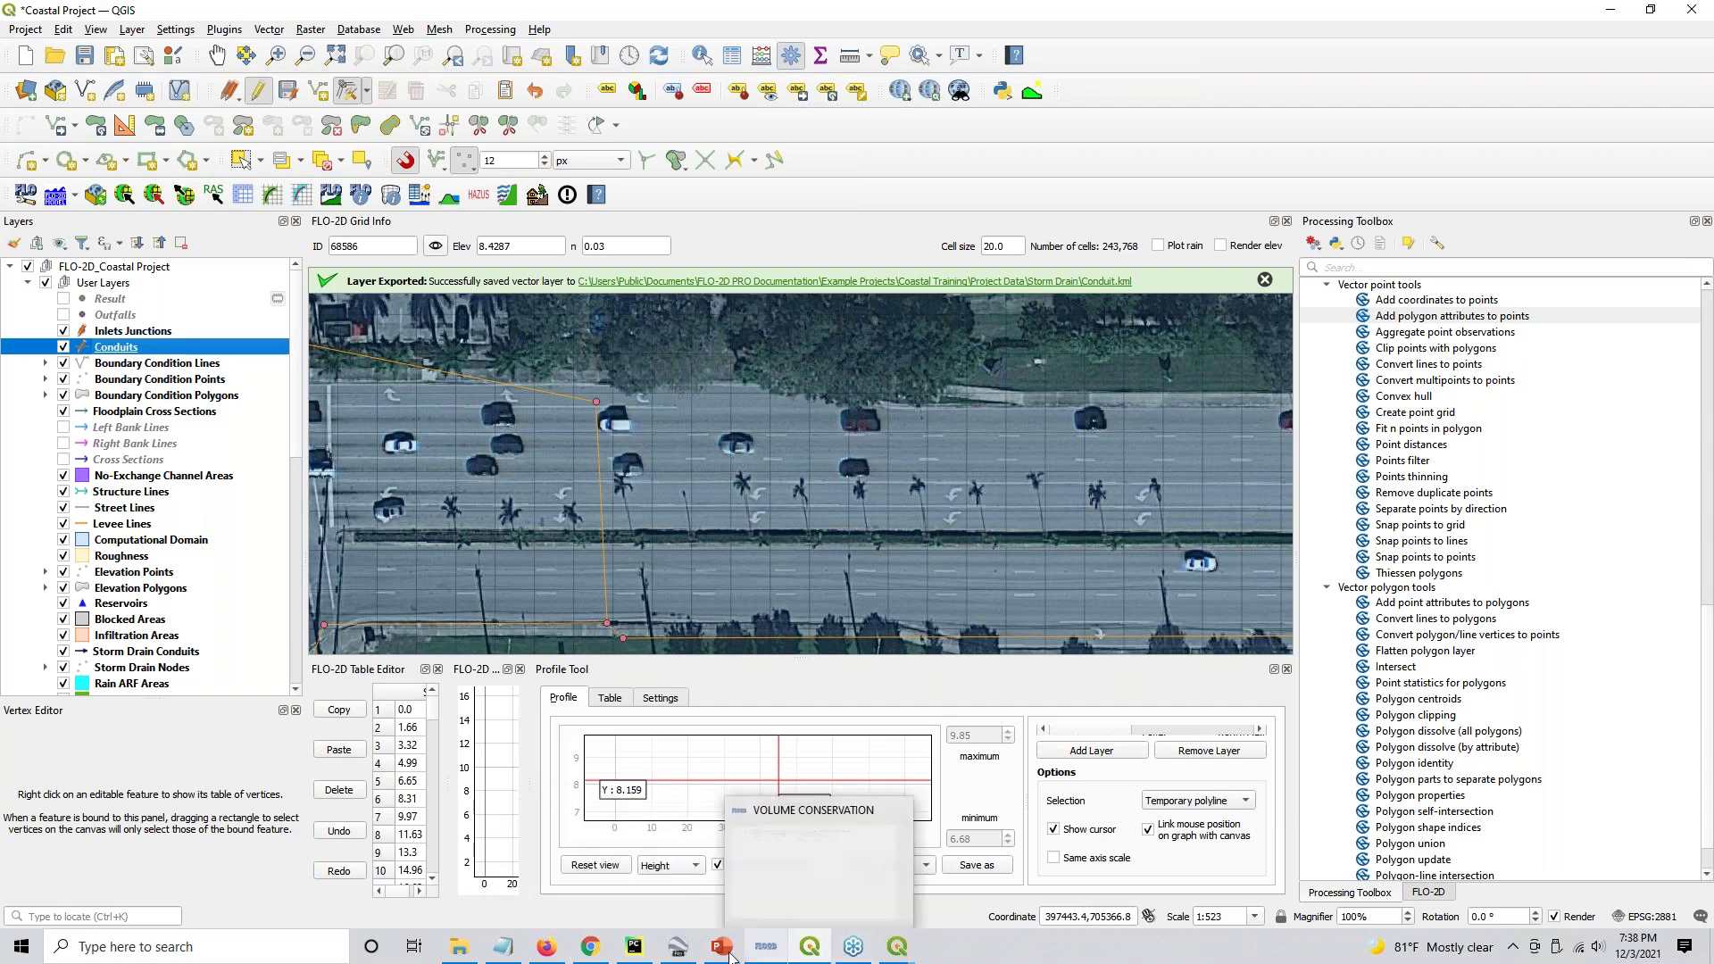
{"action": "left_click", "coordinate": [679, 948]}
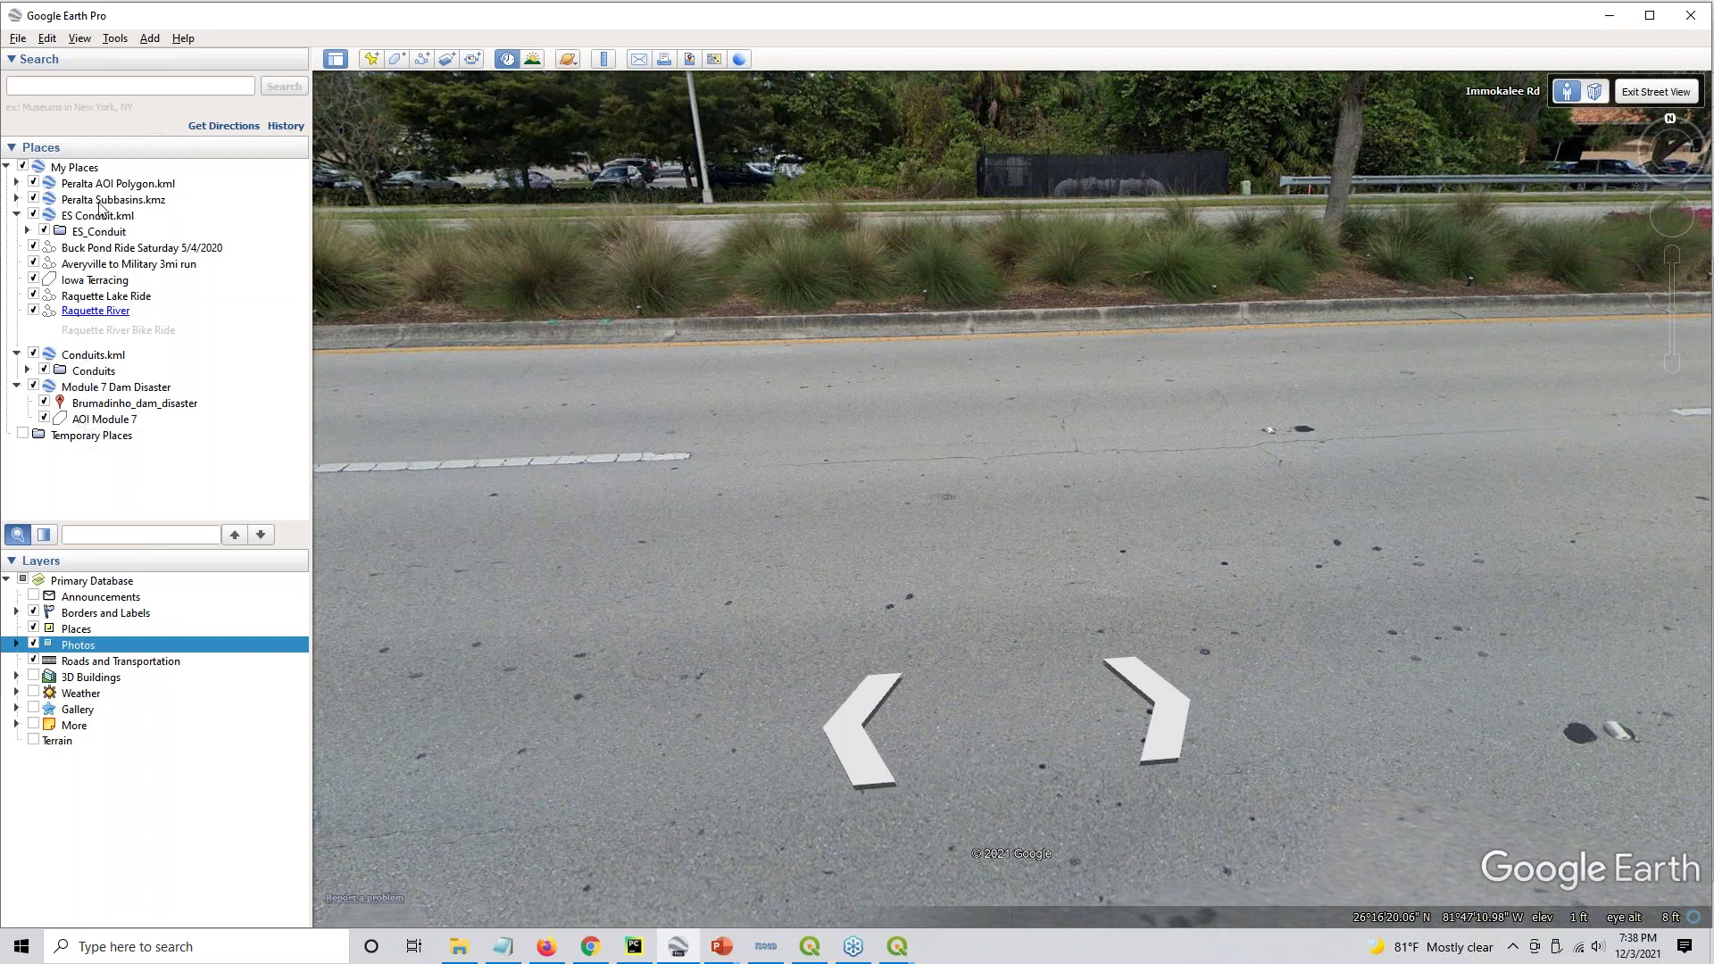
{"action": "left_click", "coordinate": [90, 356]}
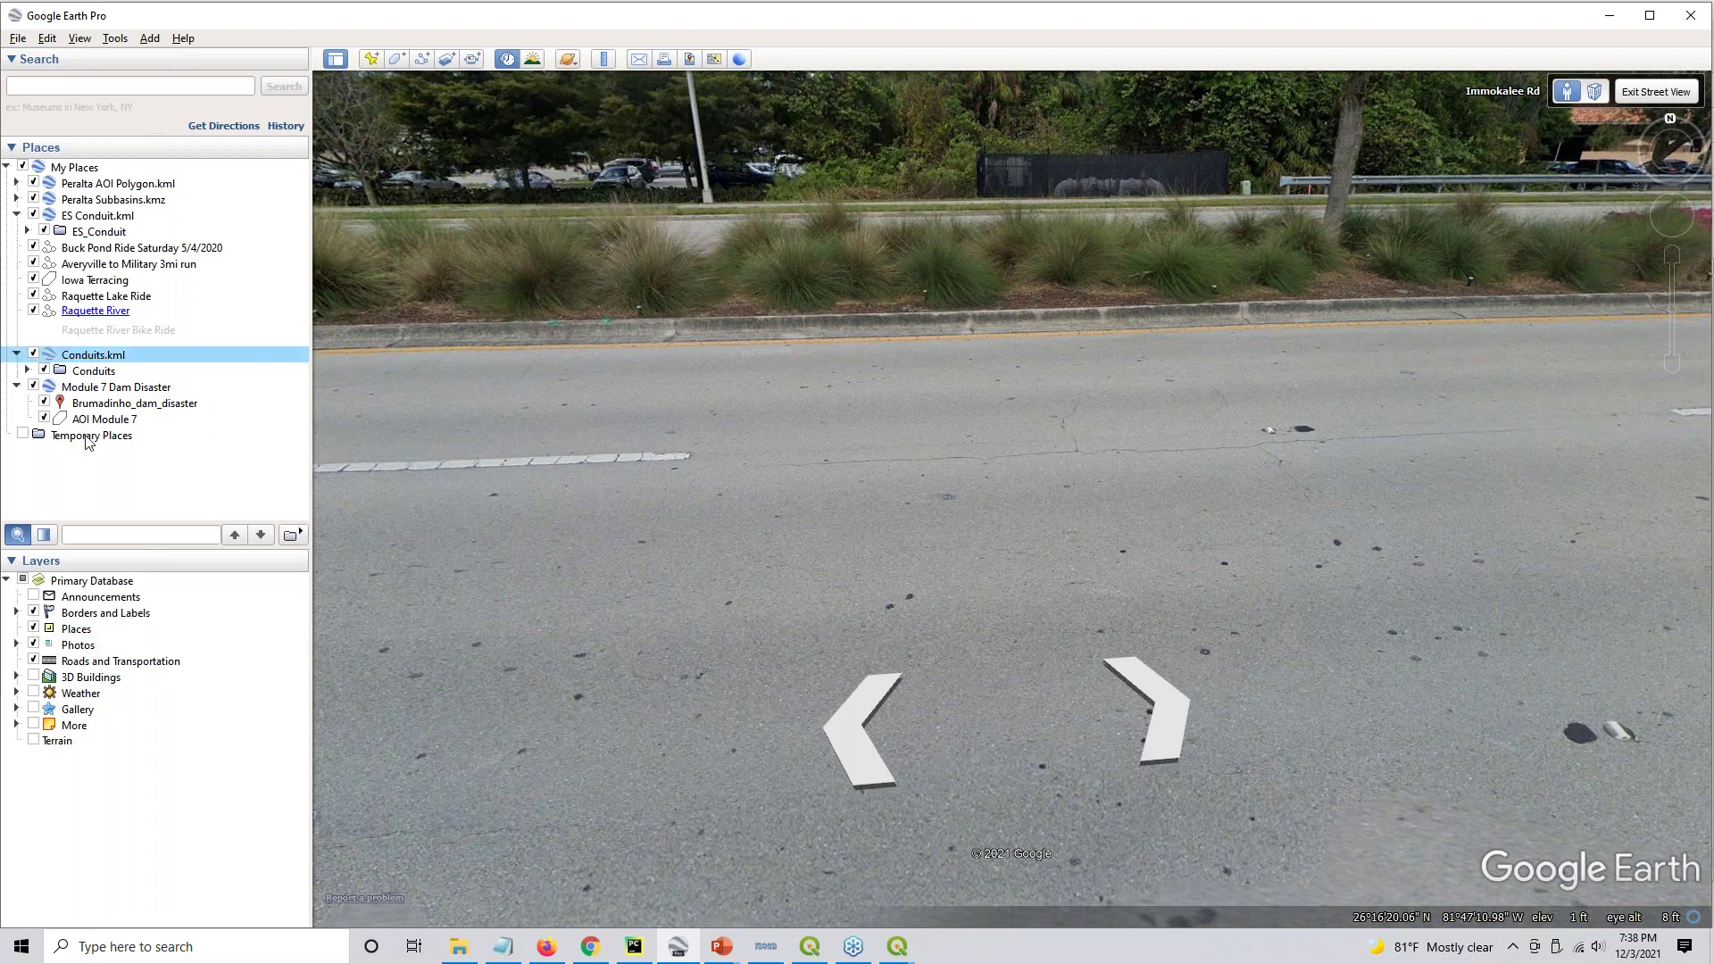
{"action": "left_click", "coordinate": [72, 530]}
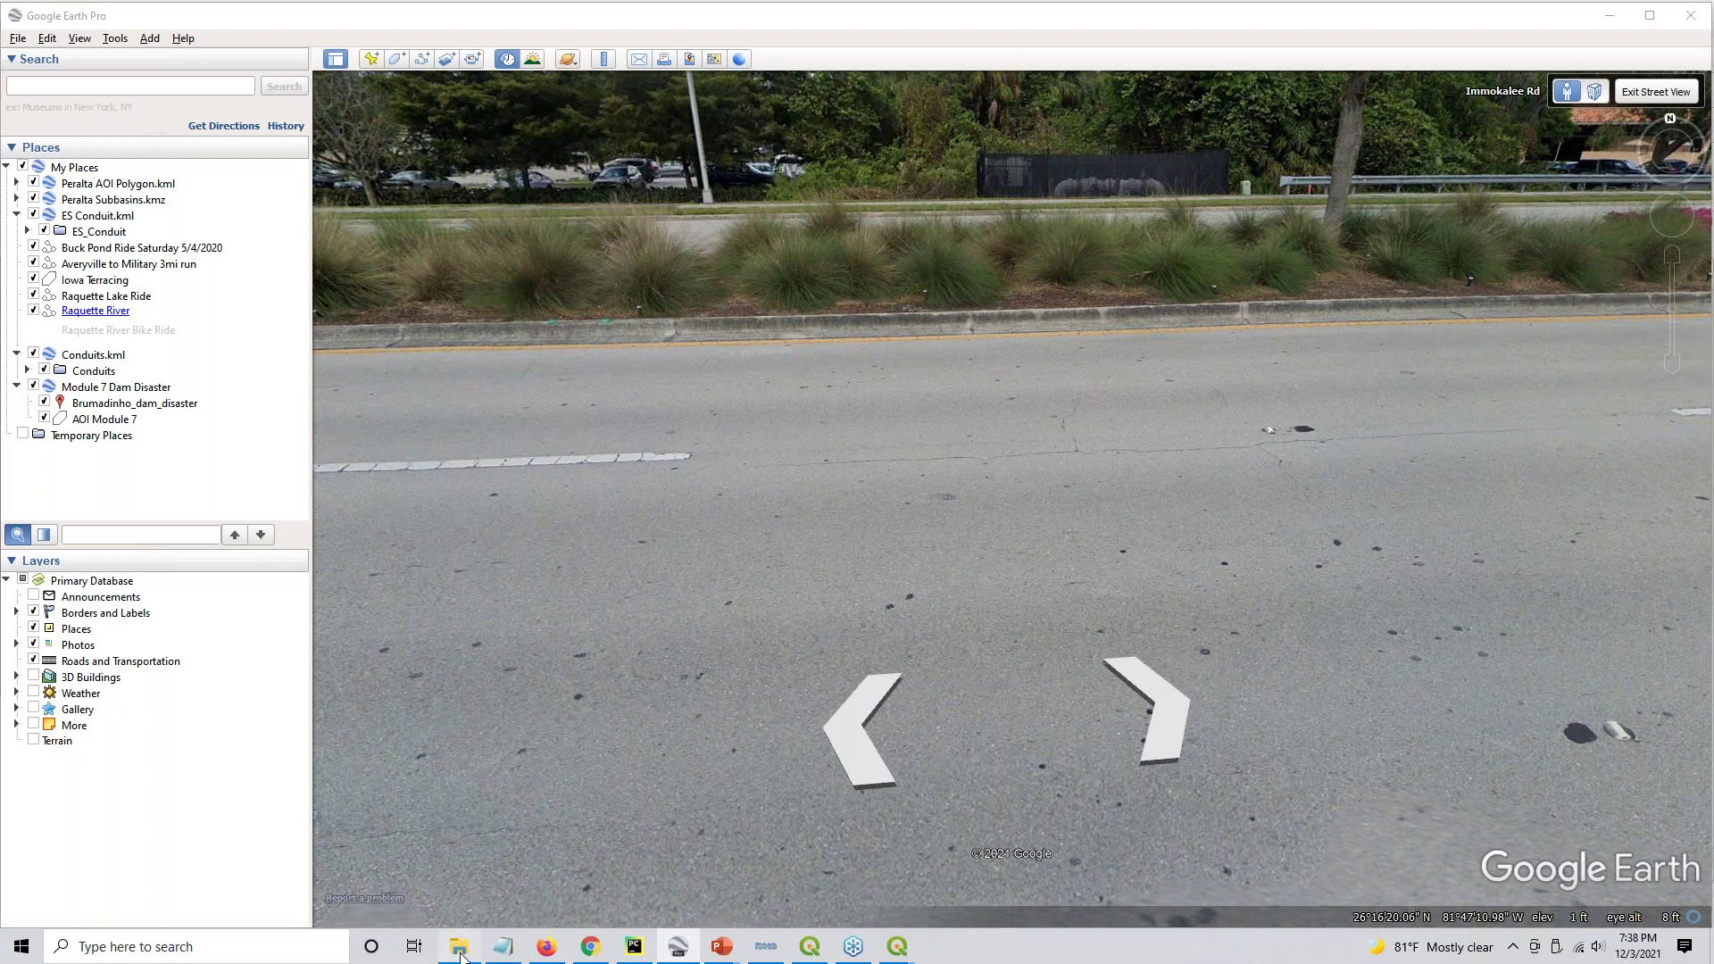
{"action": "key", "text": "alt+Tab"}
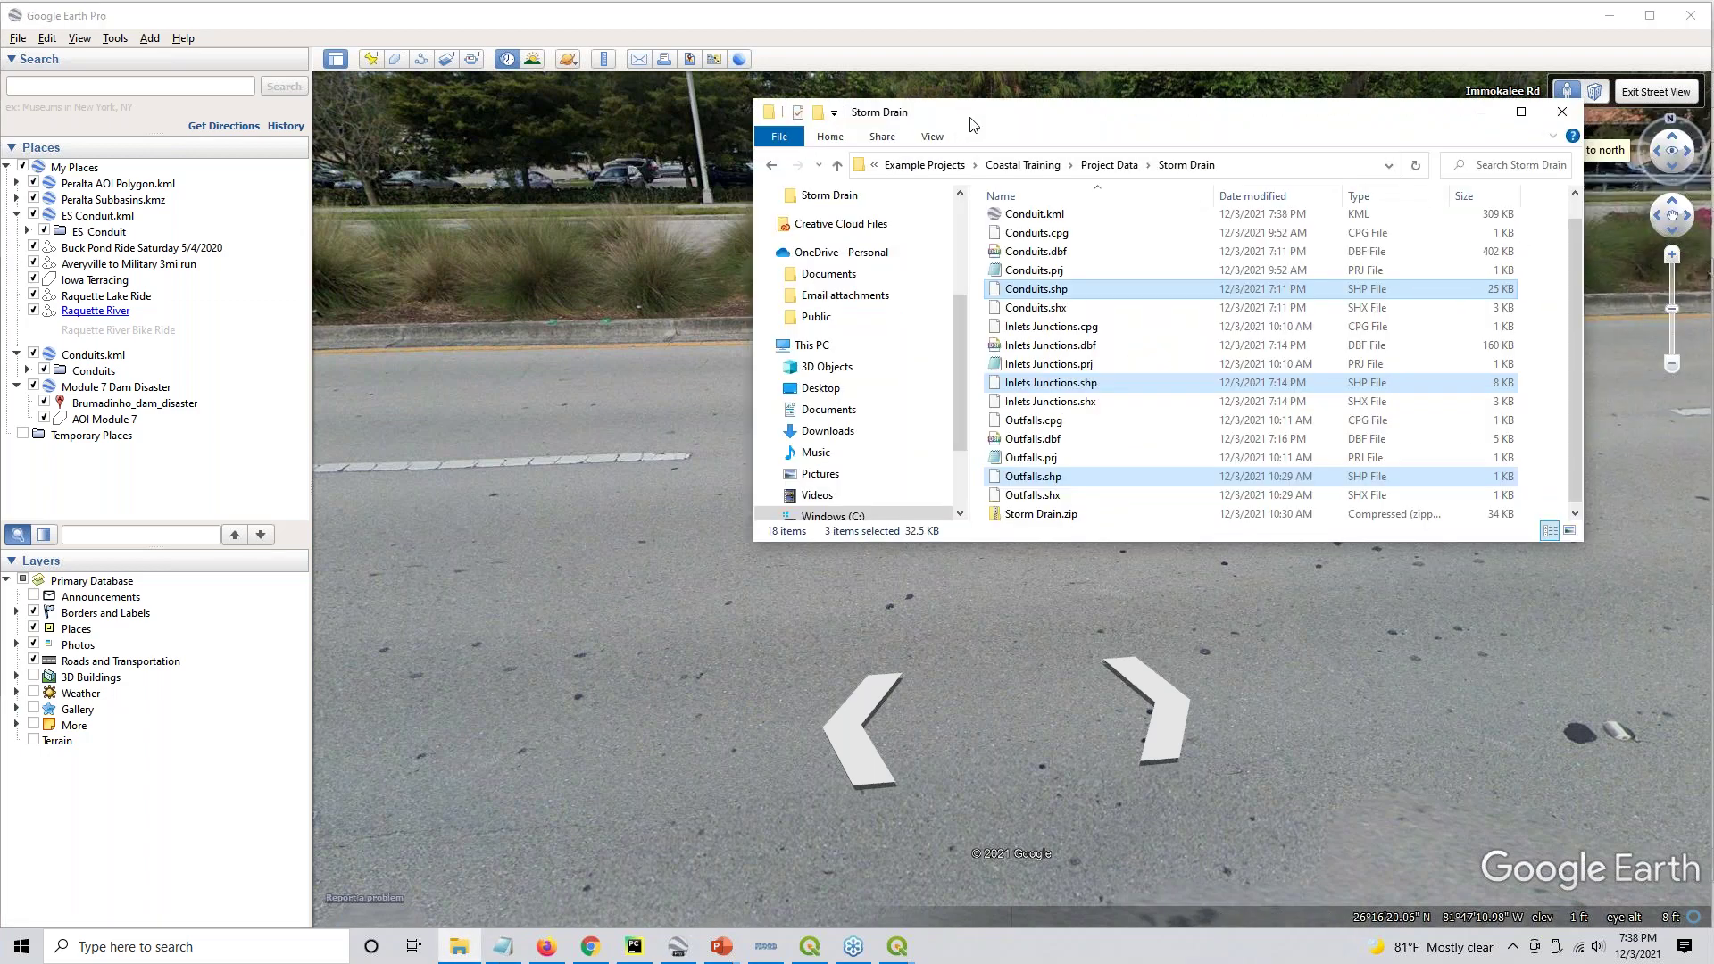
{"action": "left_click", "coordinate": [1134, 291]}
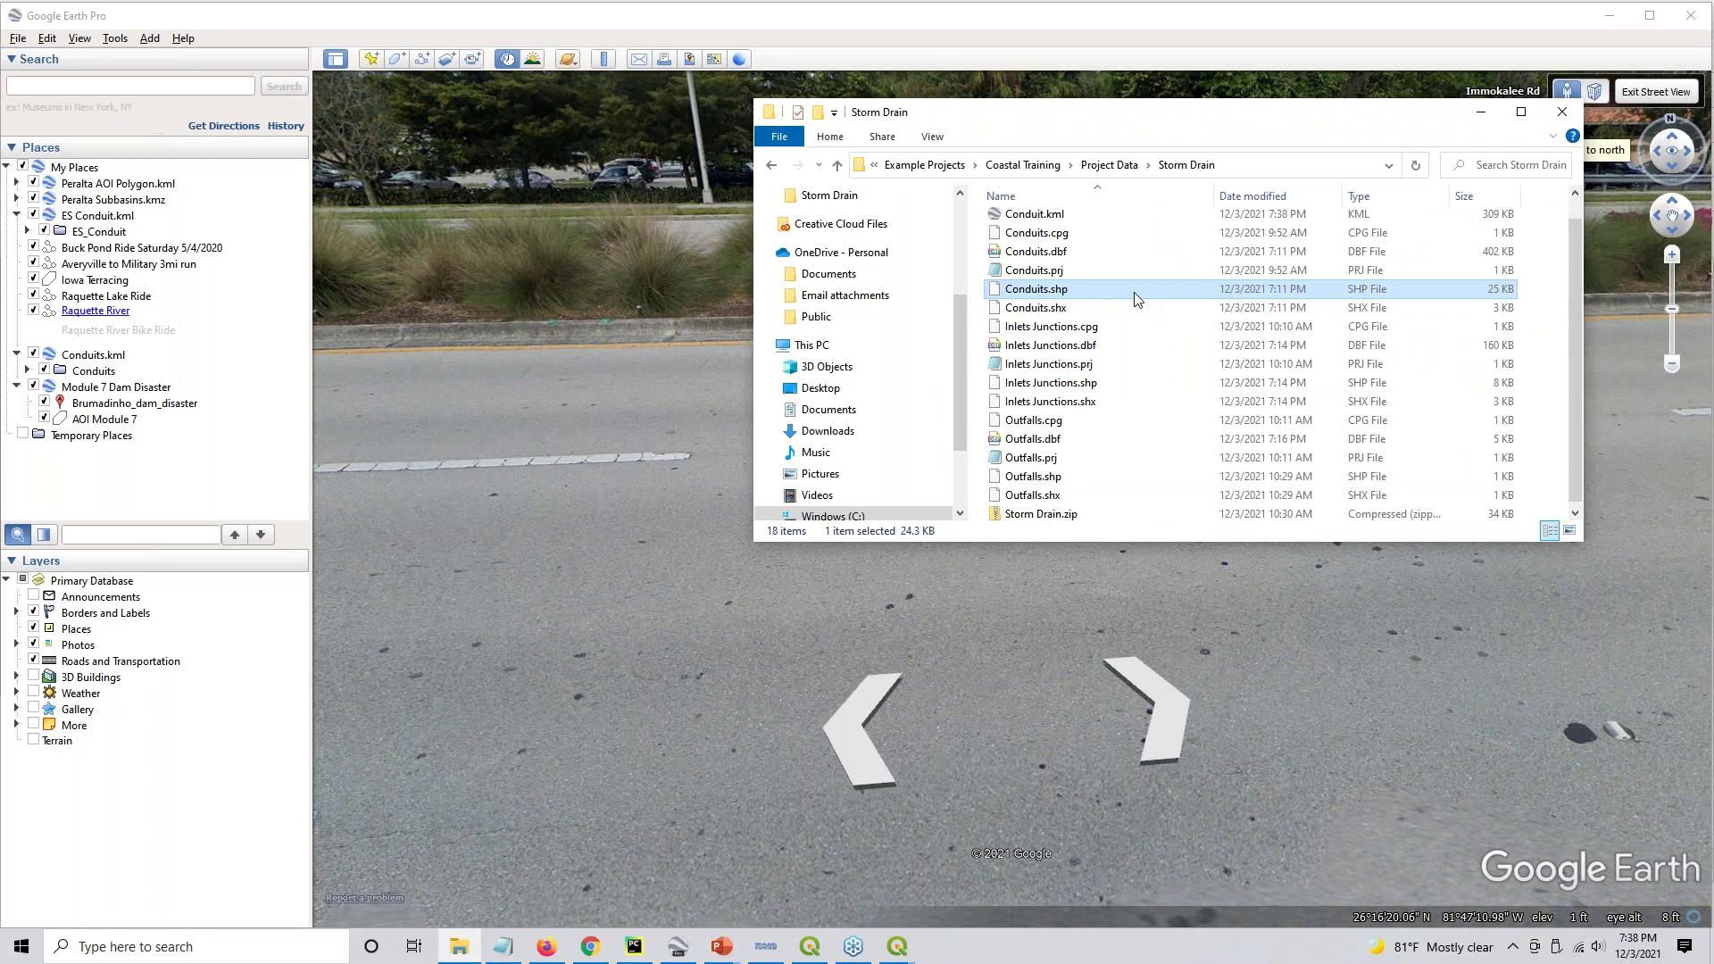
{"action": "left_click_drag", "start_coordinate": [1034, 241], "coordinate": [683, 406]}
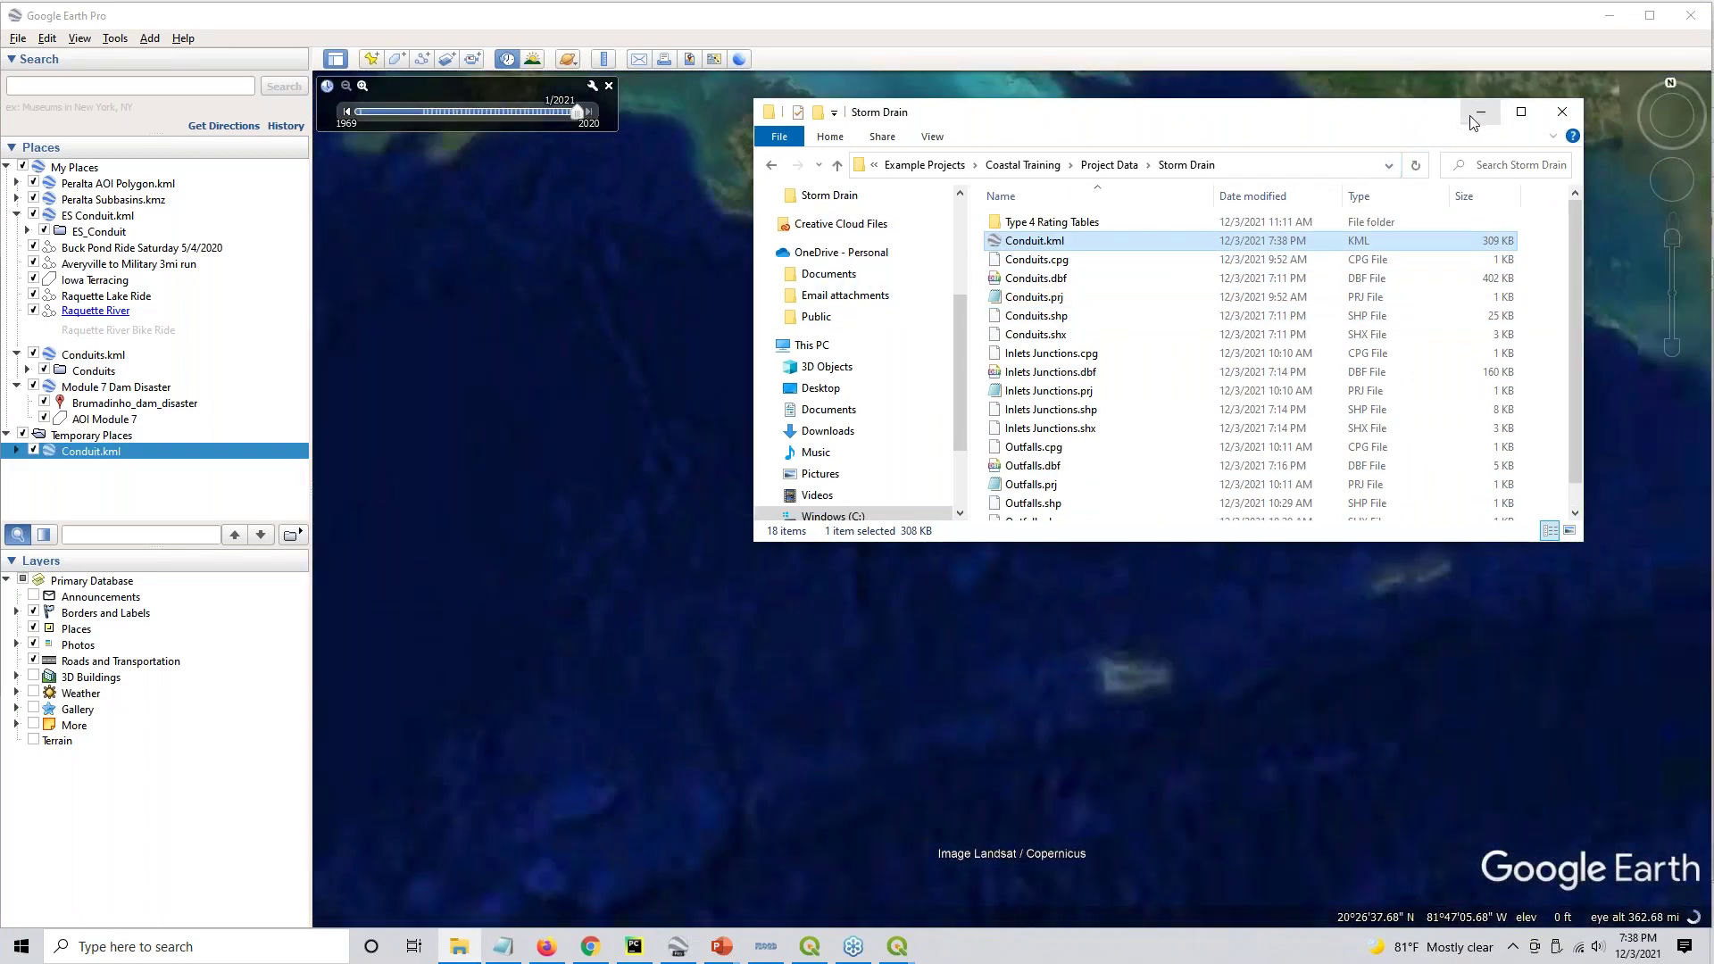
{"action": "left_click", "coordinate": [1472, 118]}
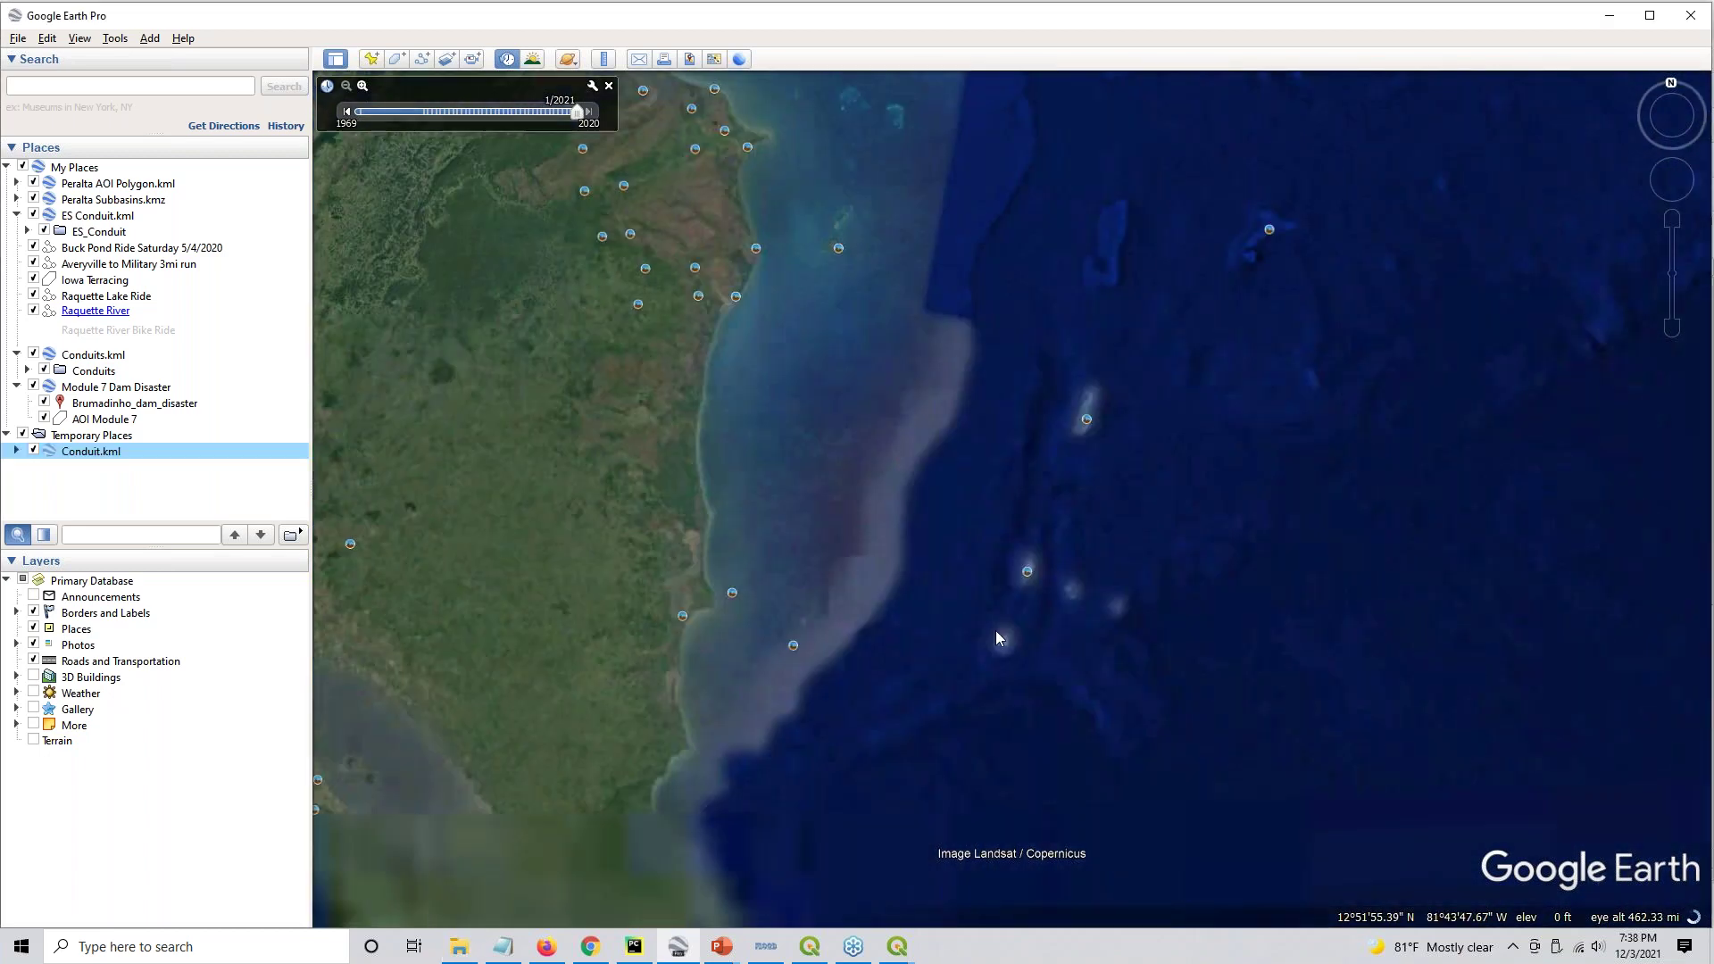
{"action": "scroll", "coordinate": [993, 614], "scroll_direction": "down", "scroll_amount": 5}
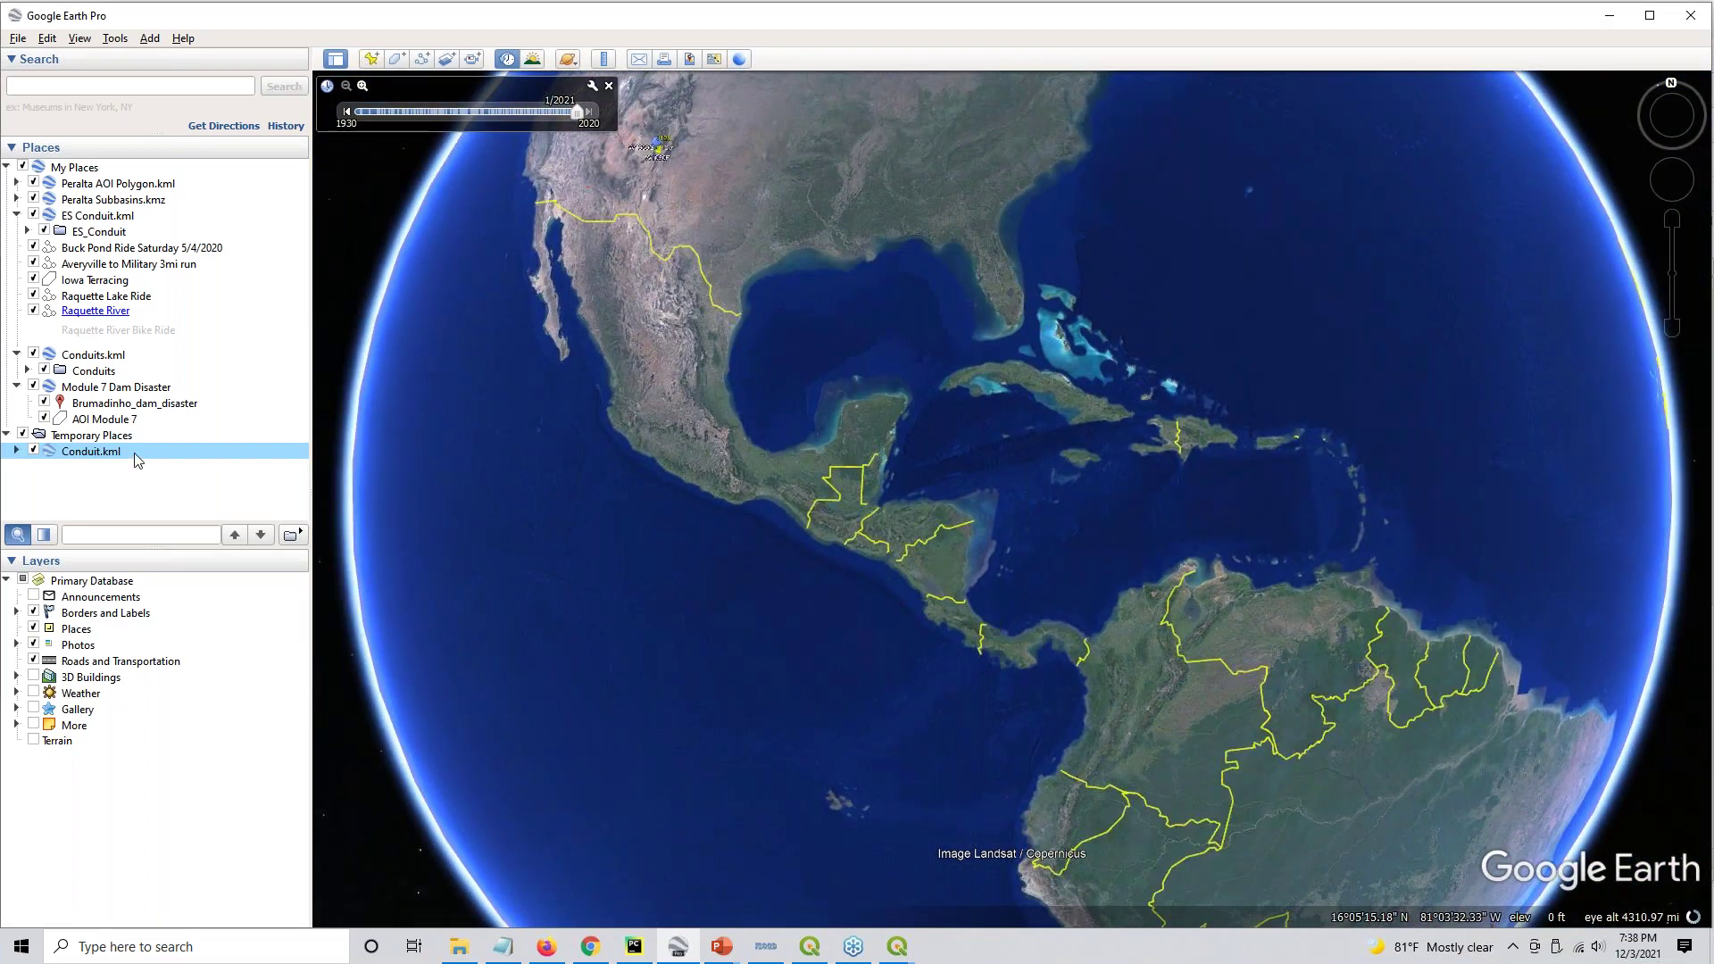
Expand Conduit.kml, fly to conduit C127 to check its attributes, and close the balloon
{"action": "double_click", "coordinate": [109, 452]}
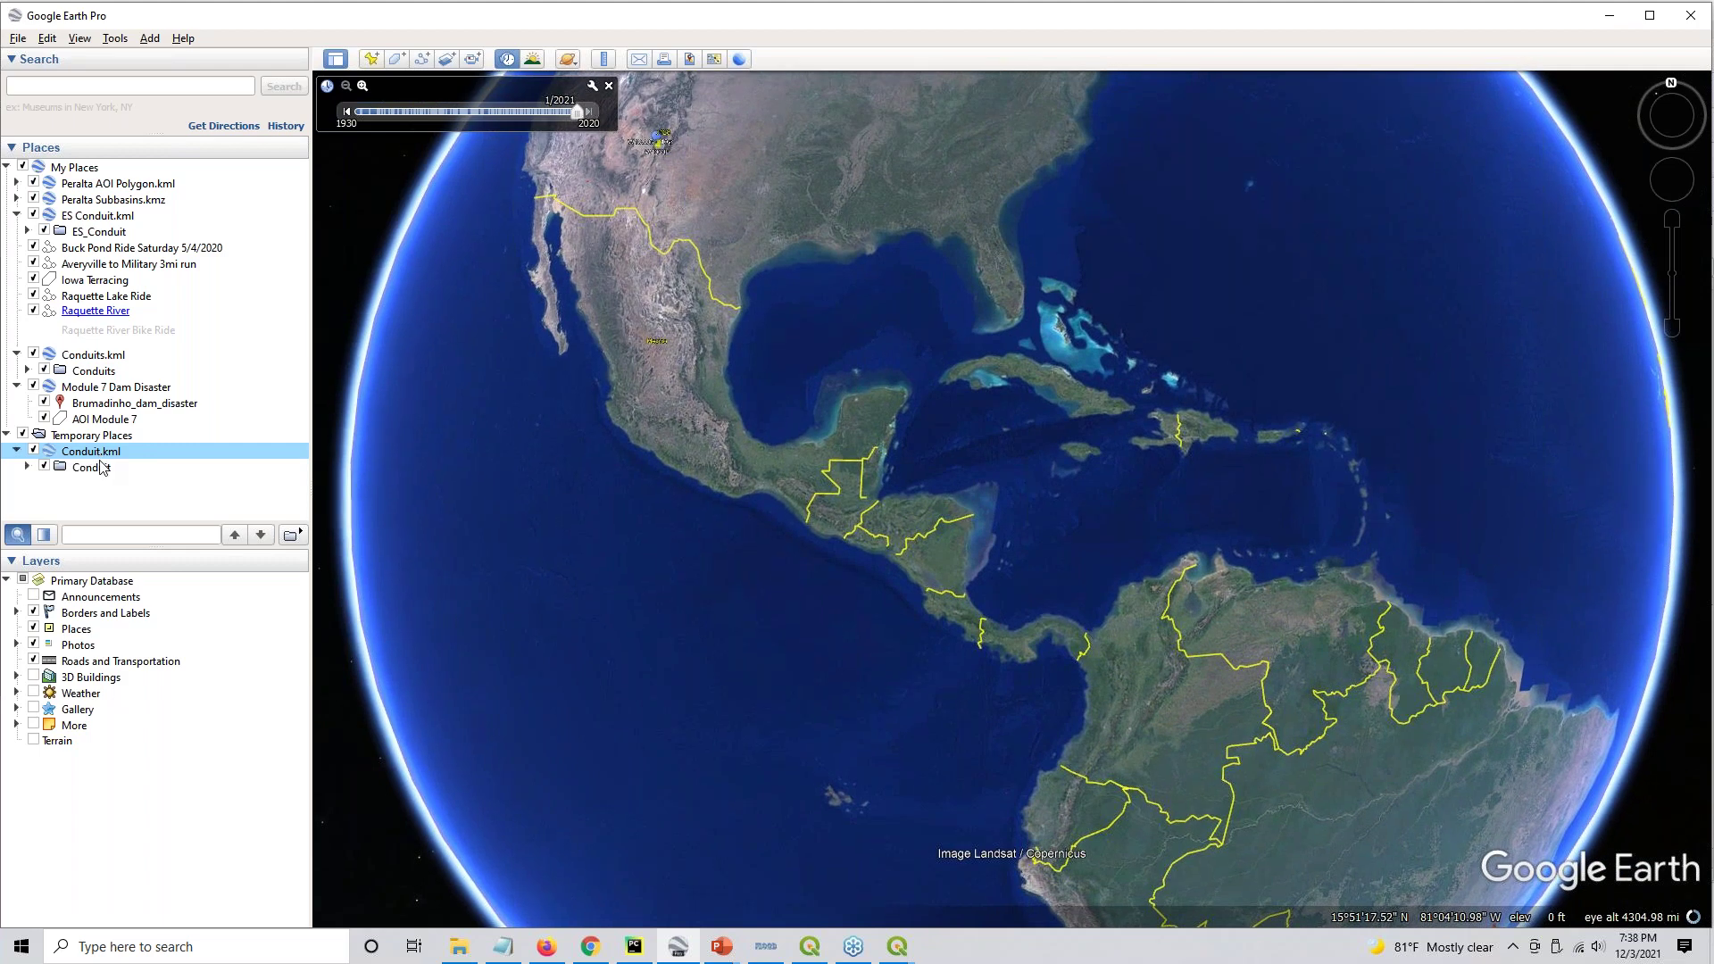
{"action": "double_click", "coordinate": [89, 466]}
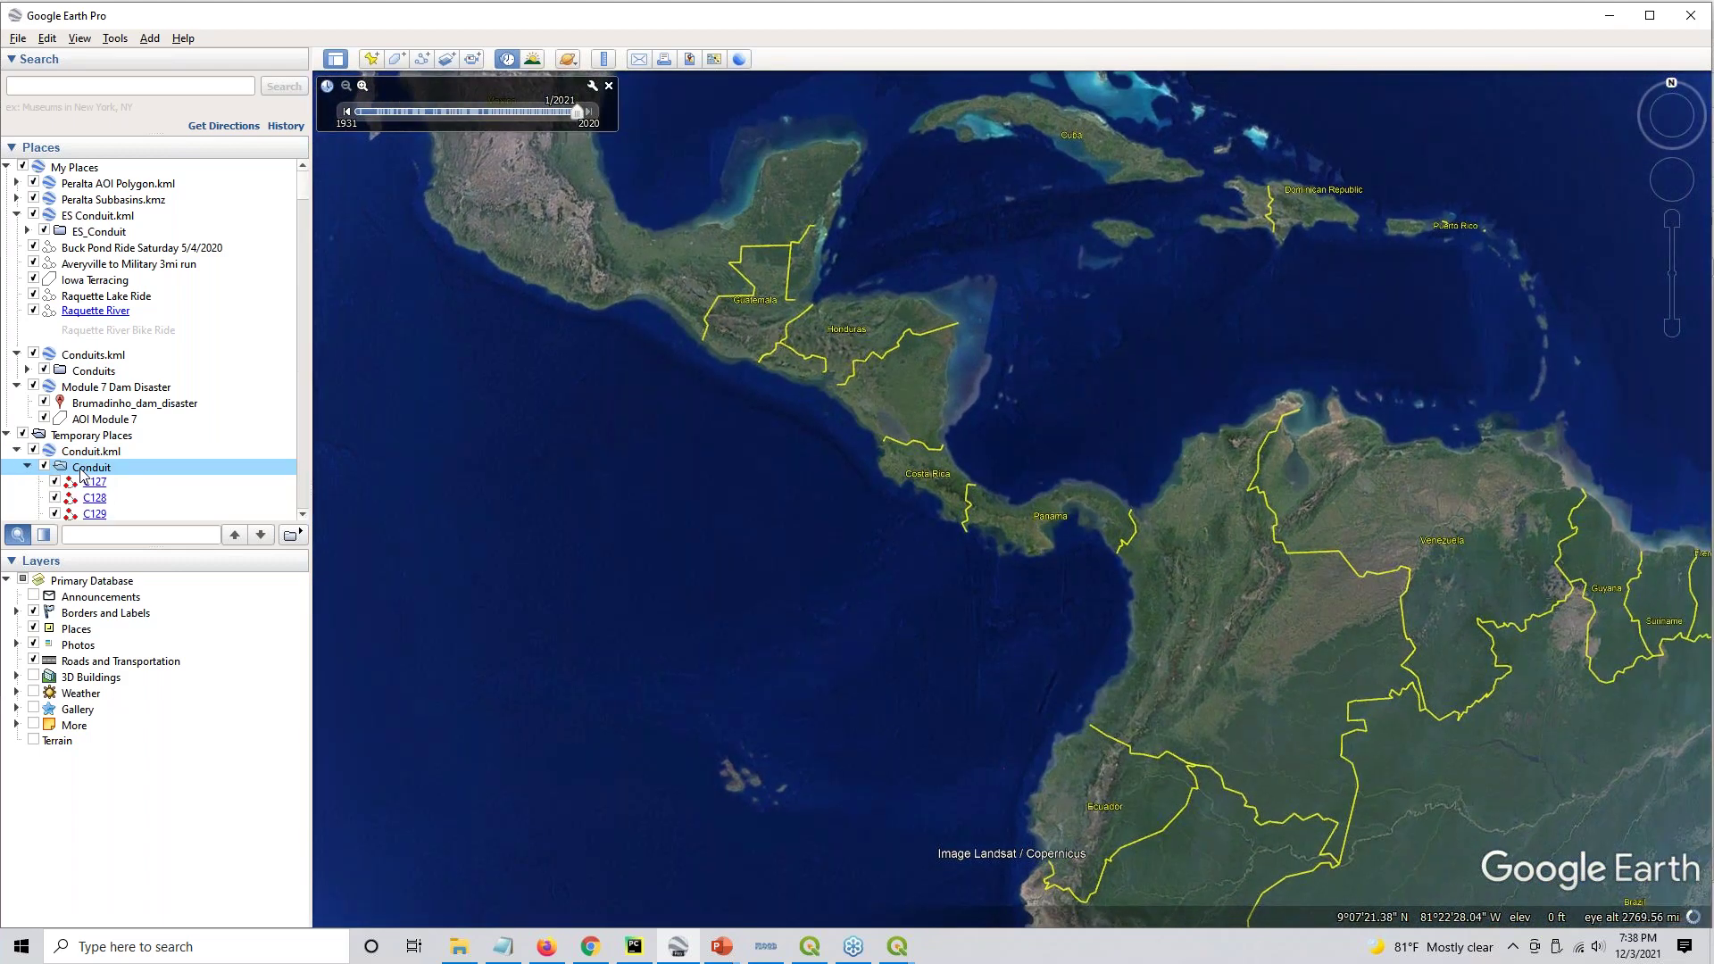
{"action": "double_click", "coordinate": [94, 482]}
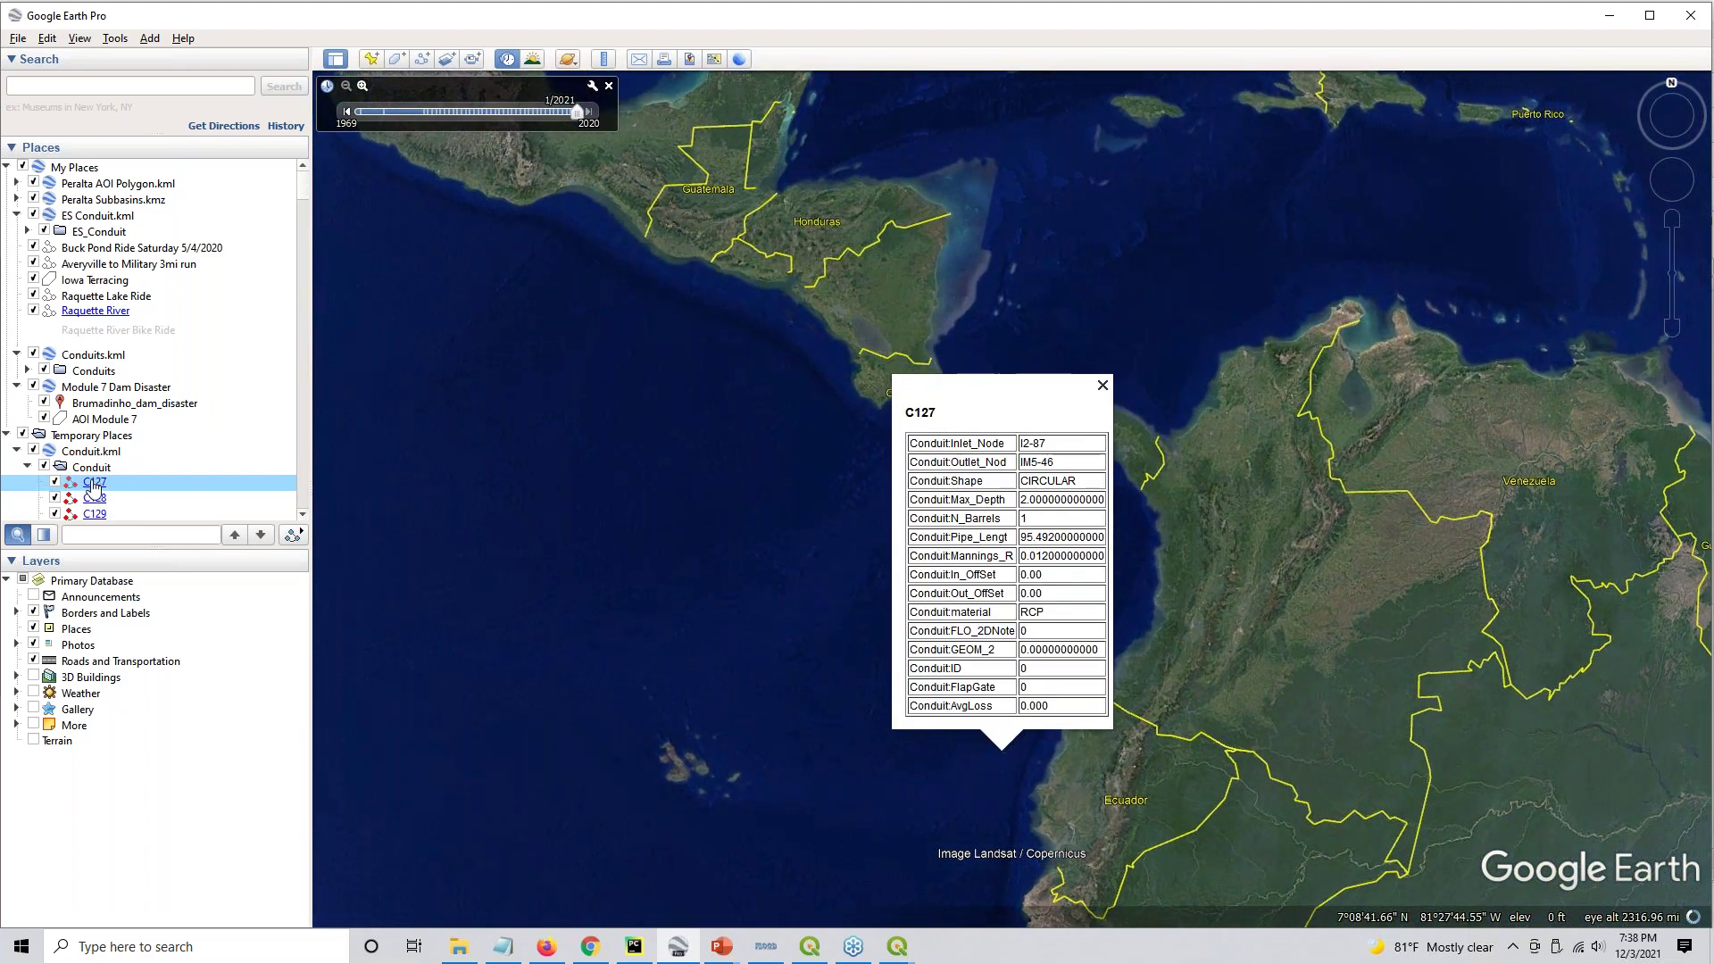
{"action": "left_click", "coordinate": [1101, 376]}
Delete the Conduit.kml layer from Temporary Places and return to QGIS
{"action": "left_click", "coordinate": [89, 450]}
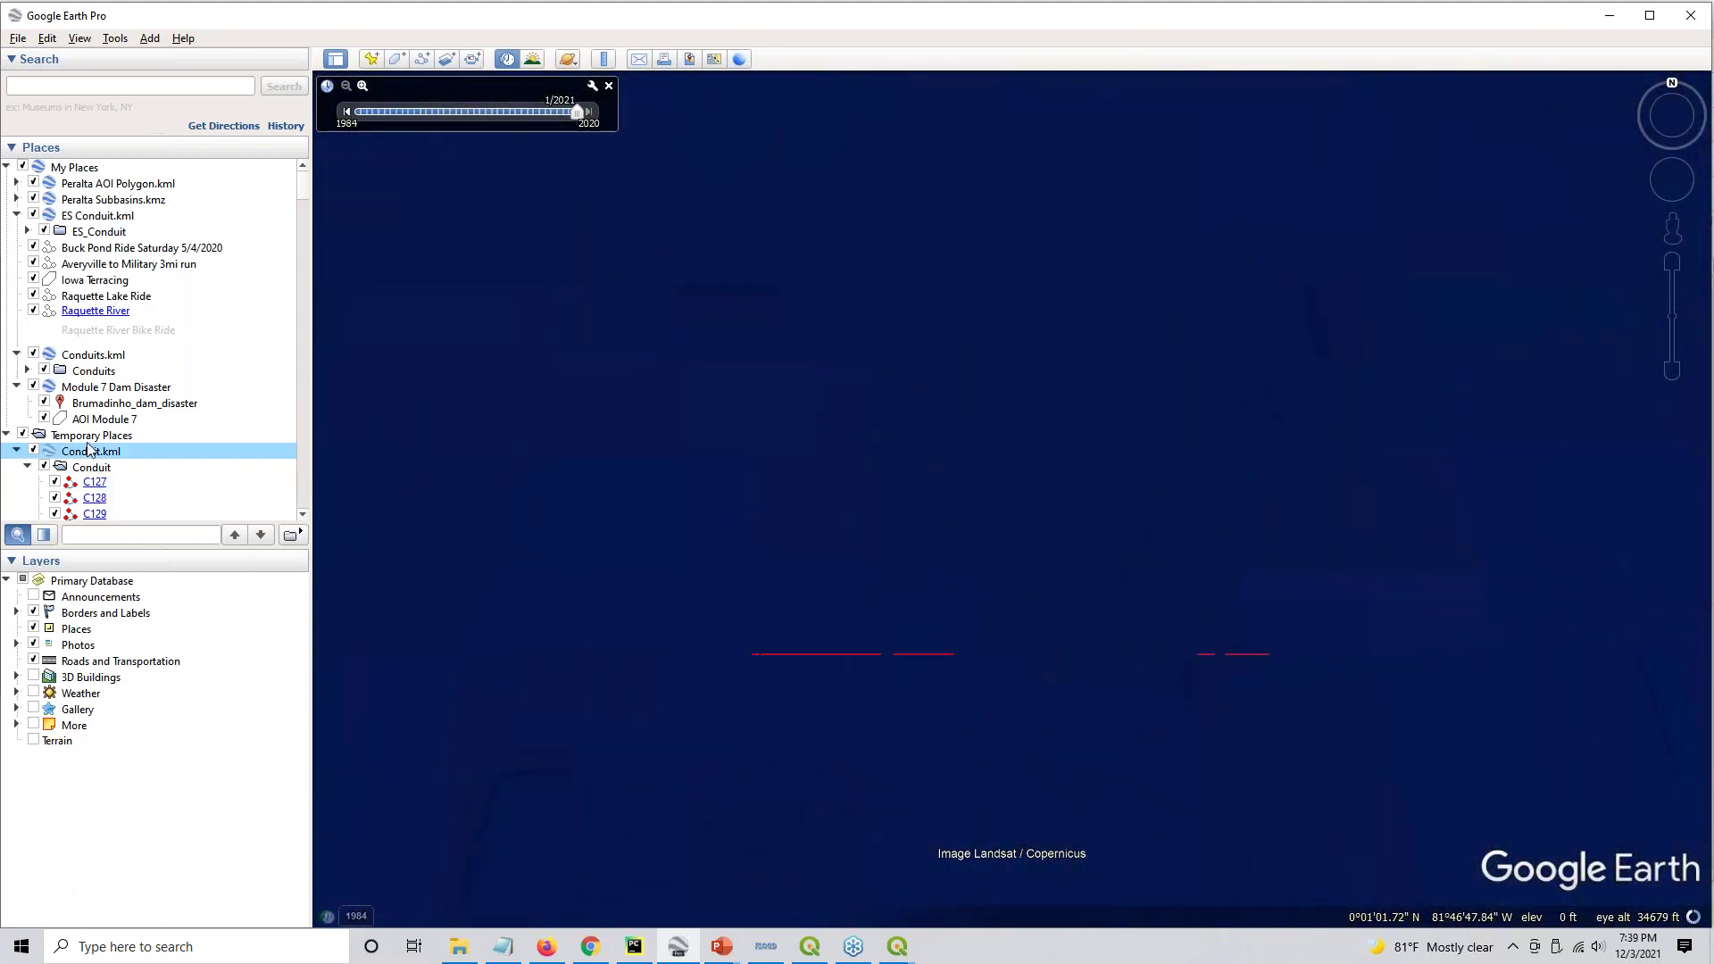
{"action": "right_click", "coordinate": [89, 451]}
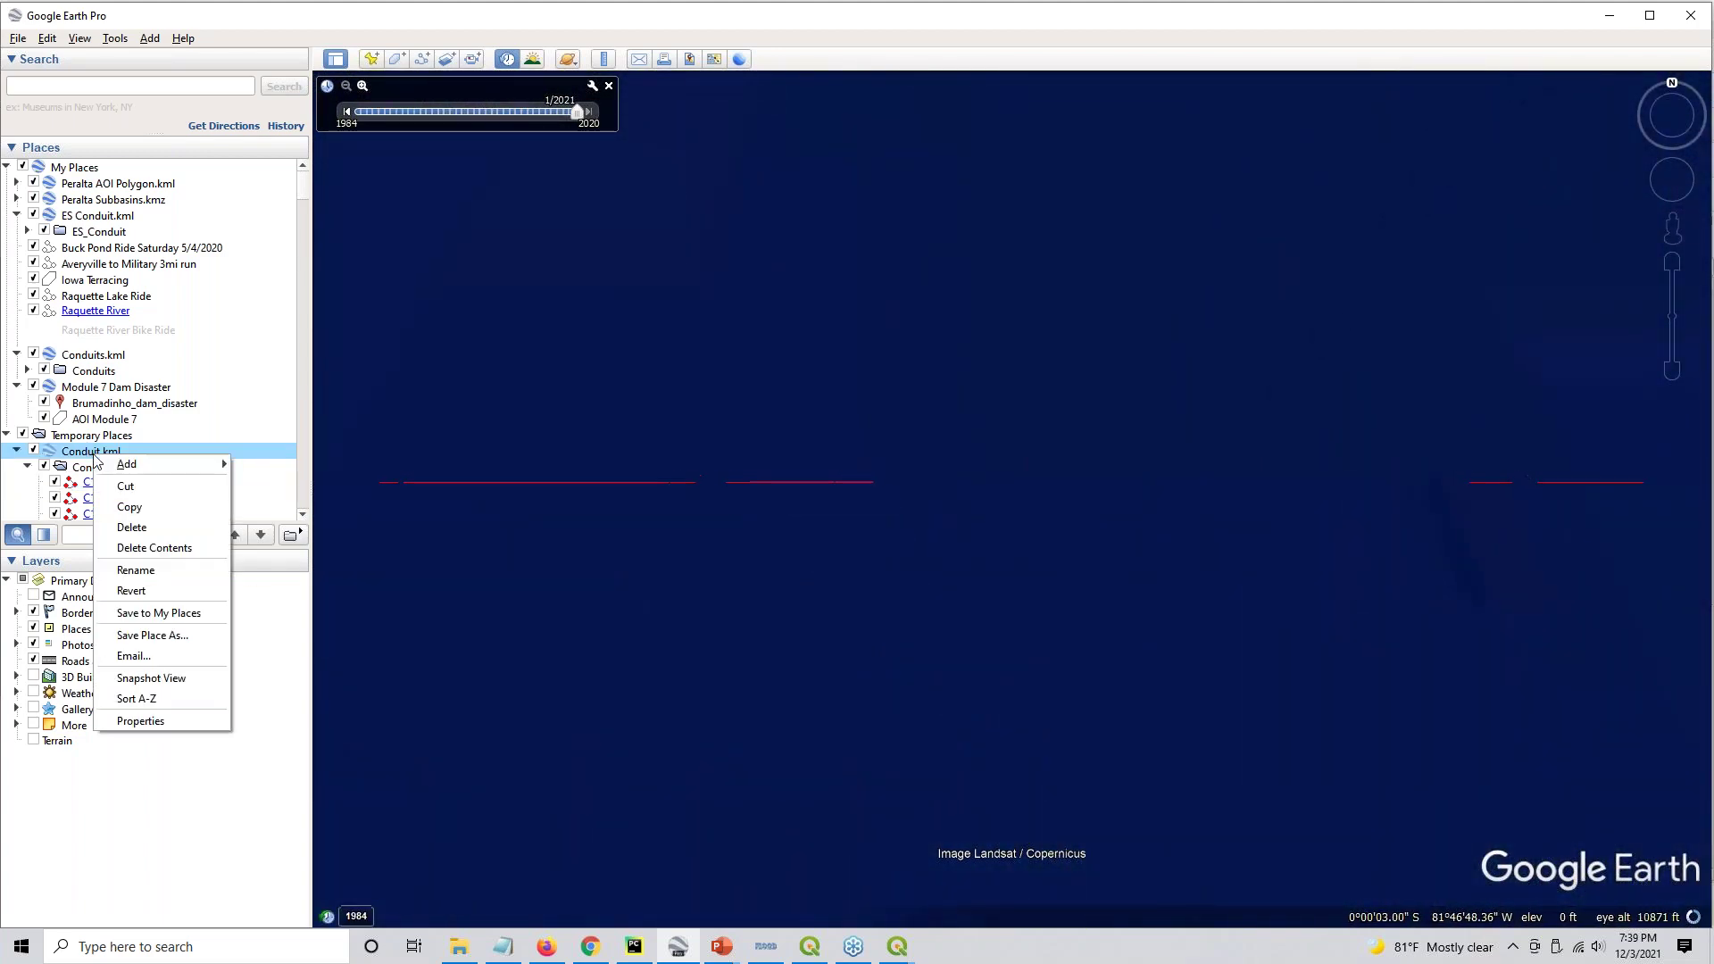
{"action": "left_click", "coordinate": [148, 534]}
{"action": "left_click", "coordinate": [951, 499]}
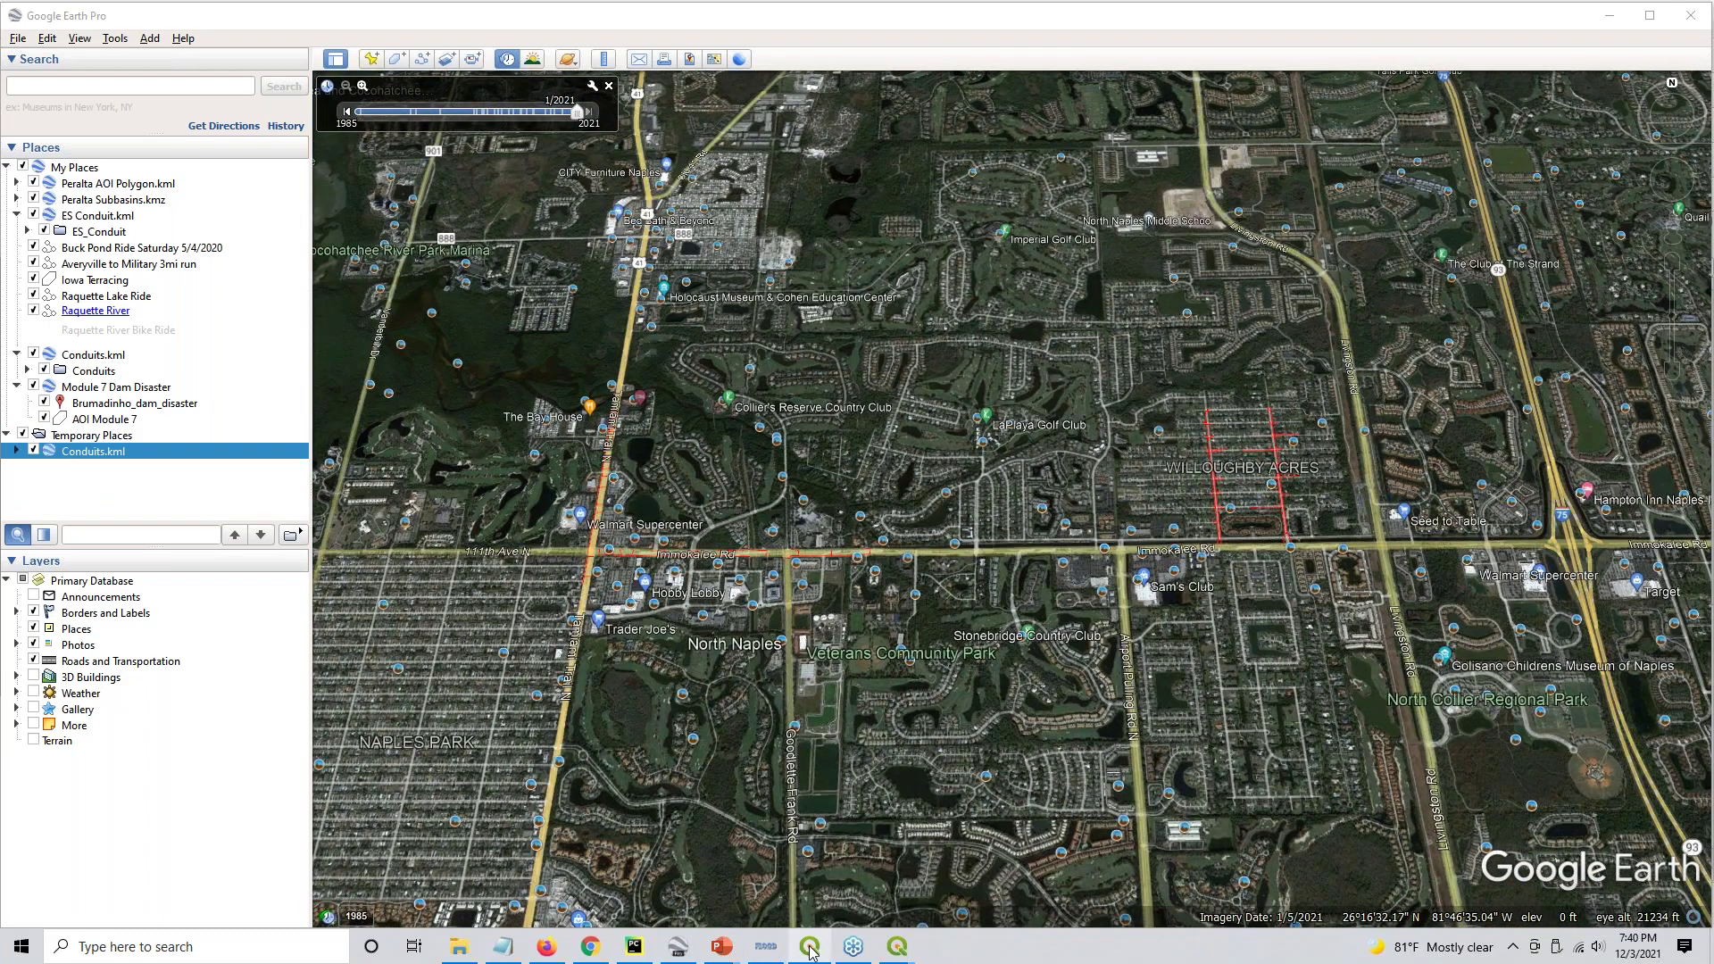
{"action": "left_click", "coordinate": [810, 948]}
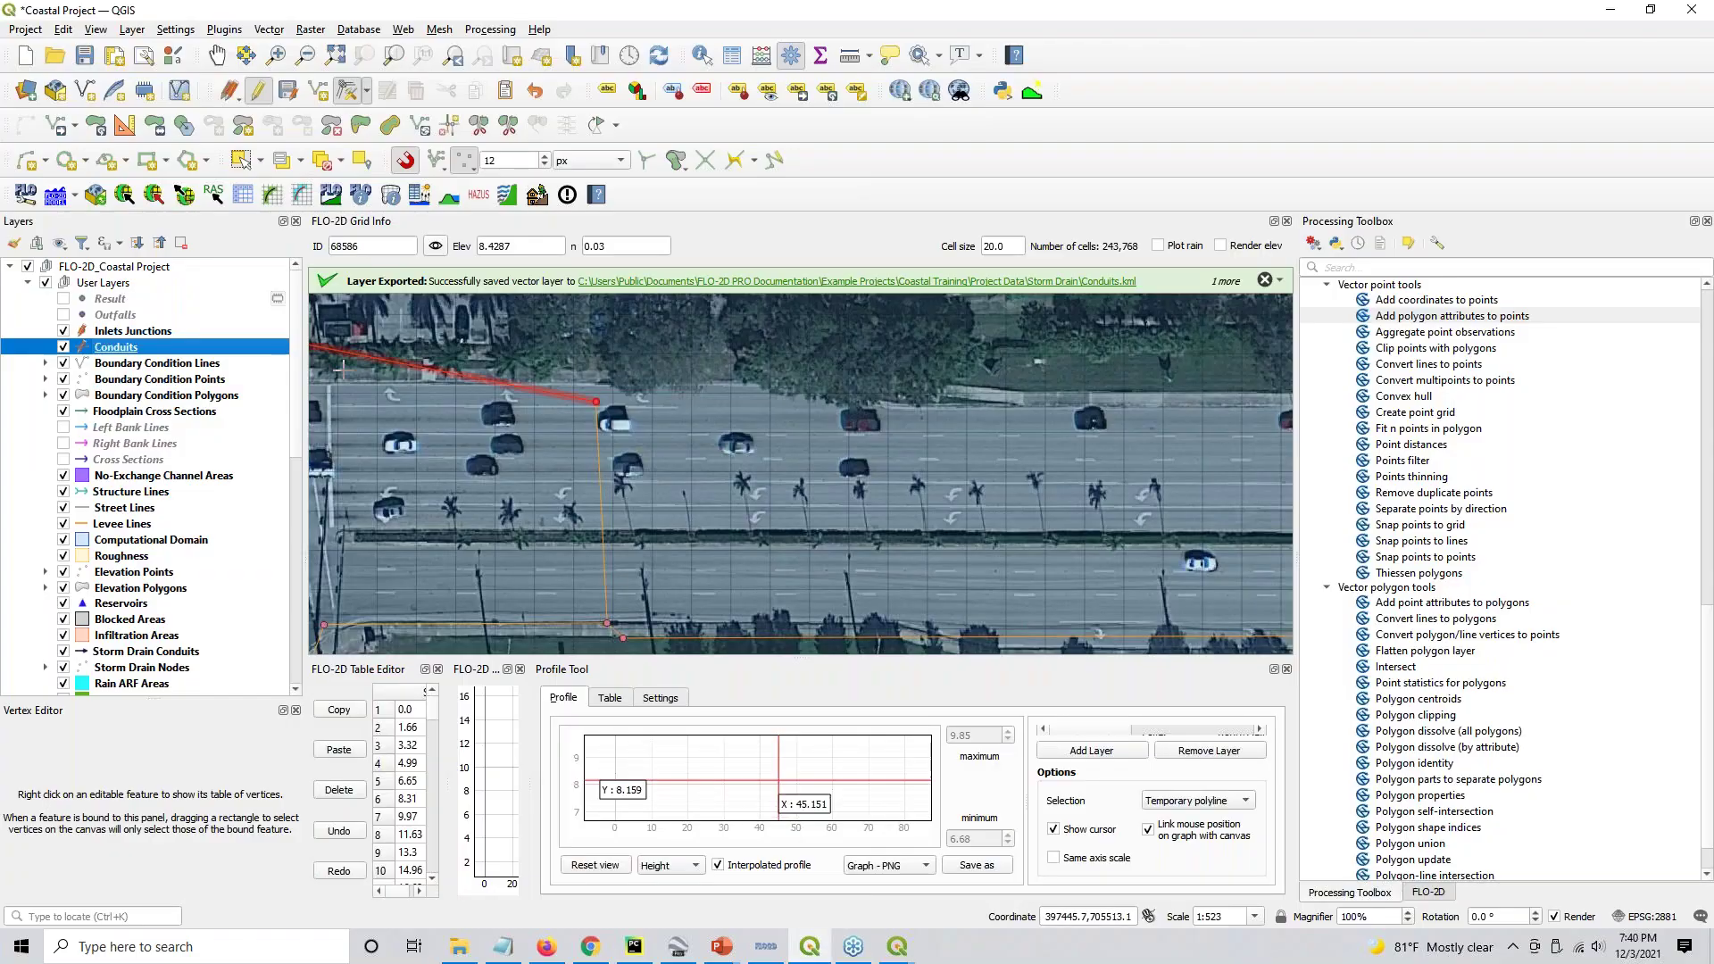
Review the Conduits Save Features As CRS and Conduits.kml target, then cancel without exporting
{"action": "right_click", "coordinate": [114, 350]}
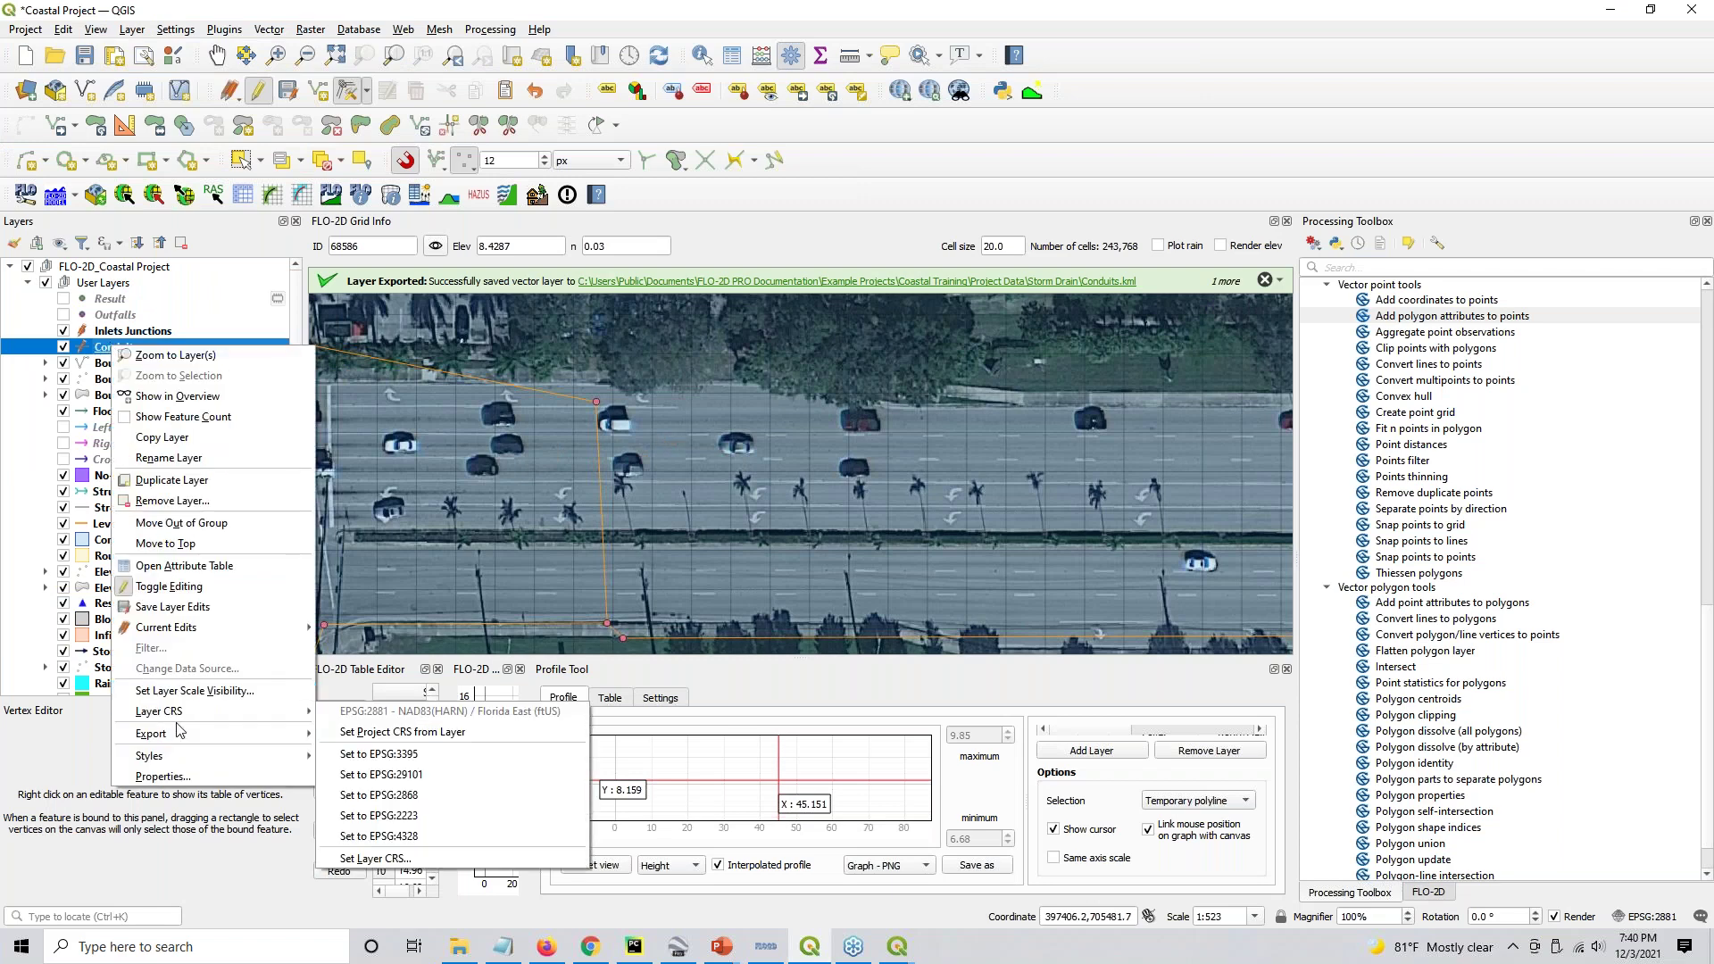
{"action": "mouse_move", "coordinate": [176, 737]}
{"action": "left_click", "coordinate": [345, 734]}
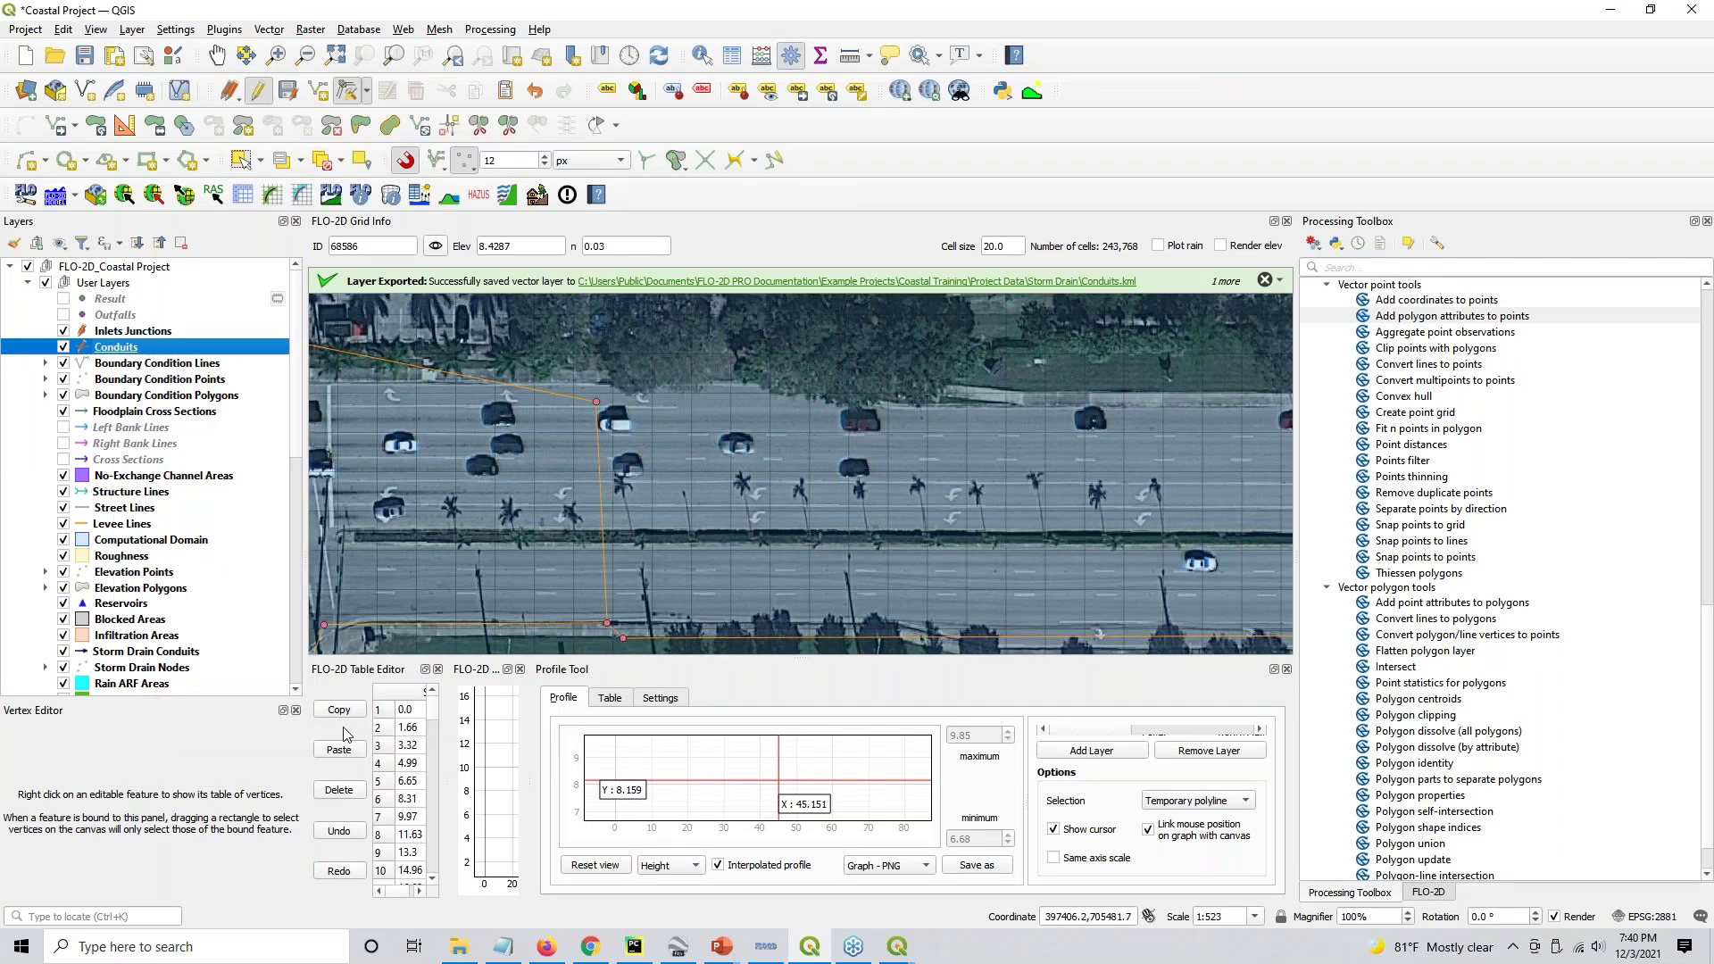
{"action": "left_click", "coordinate": [782, 279]}
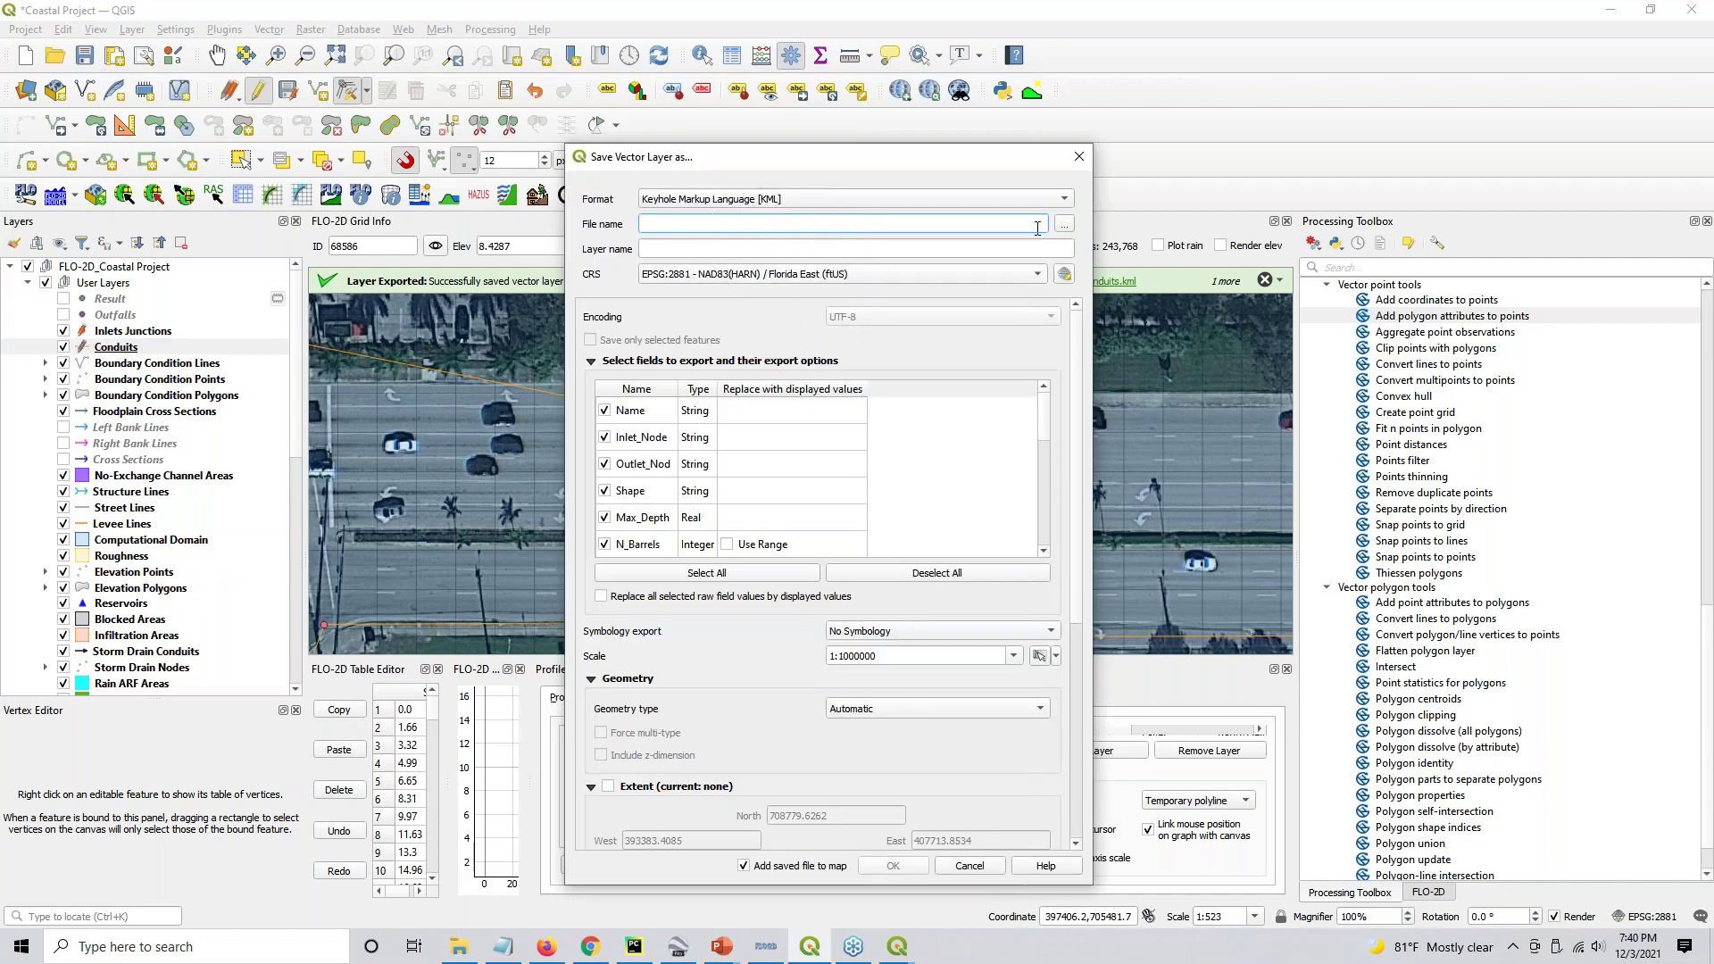
{"action": "left_click", "coordinate": [1069, 228]}
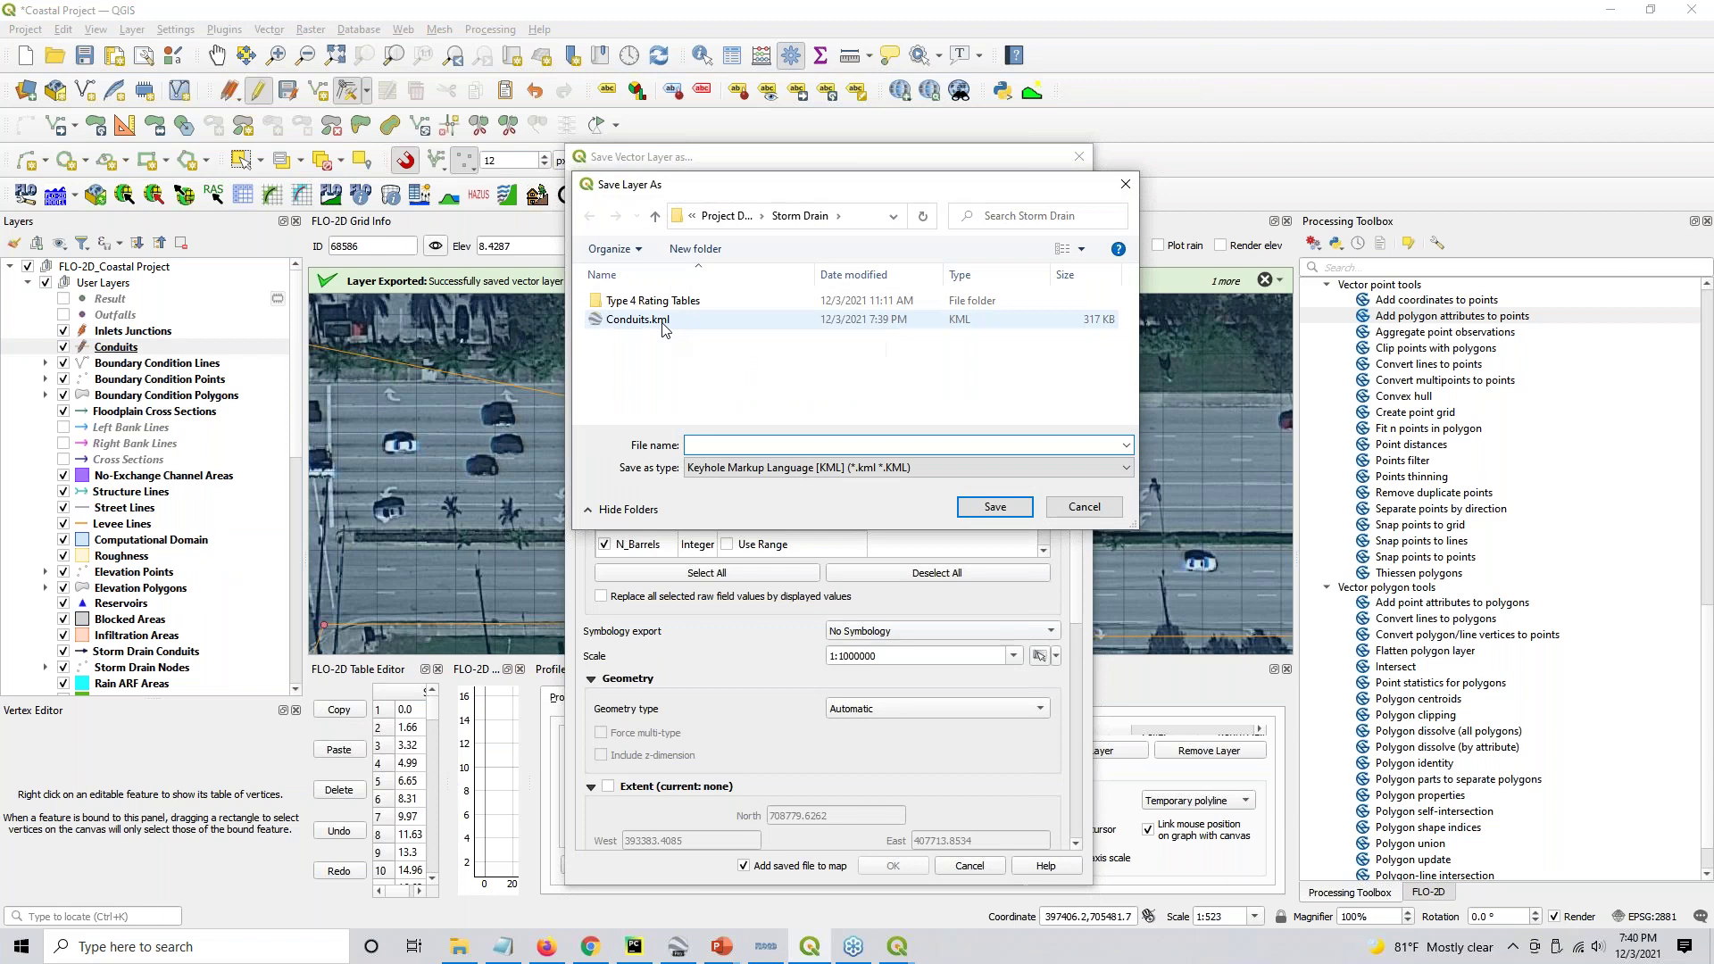
{"action": "left_click", "coordinate": [662, 323]}
{"action": "left_click", "coordinate": [1081, 507]}
{"action": "left_click", "coordinate": [972, 865]}
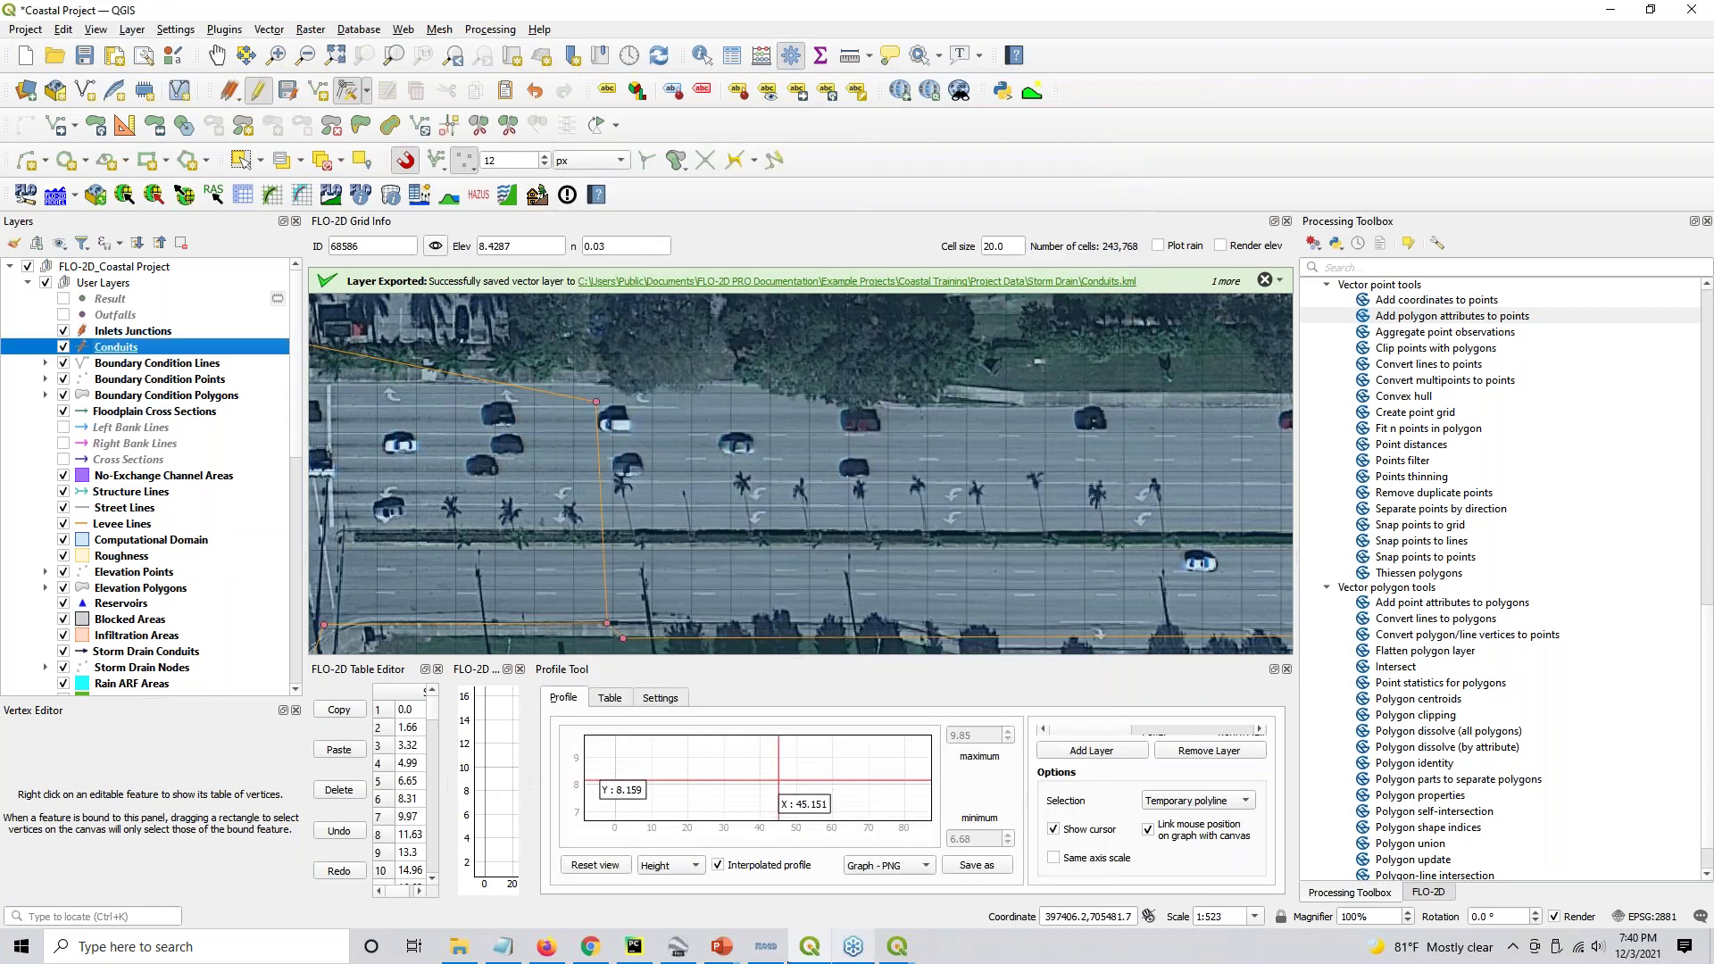
Zoom and pan along the Immokalee Rd conduits, then drop into Street View near Collier's Reserve Dr
{"action": "left_click", "coordinate": [678, 948]}
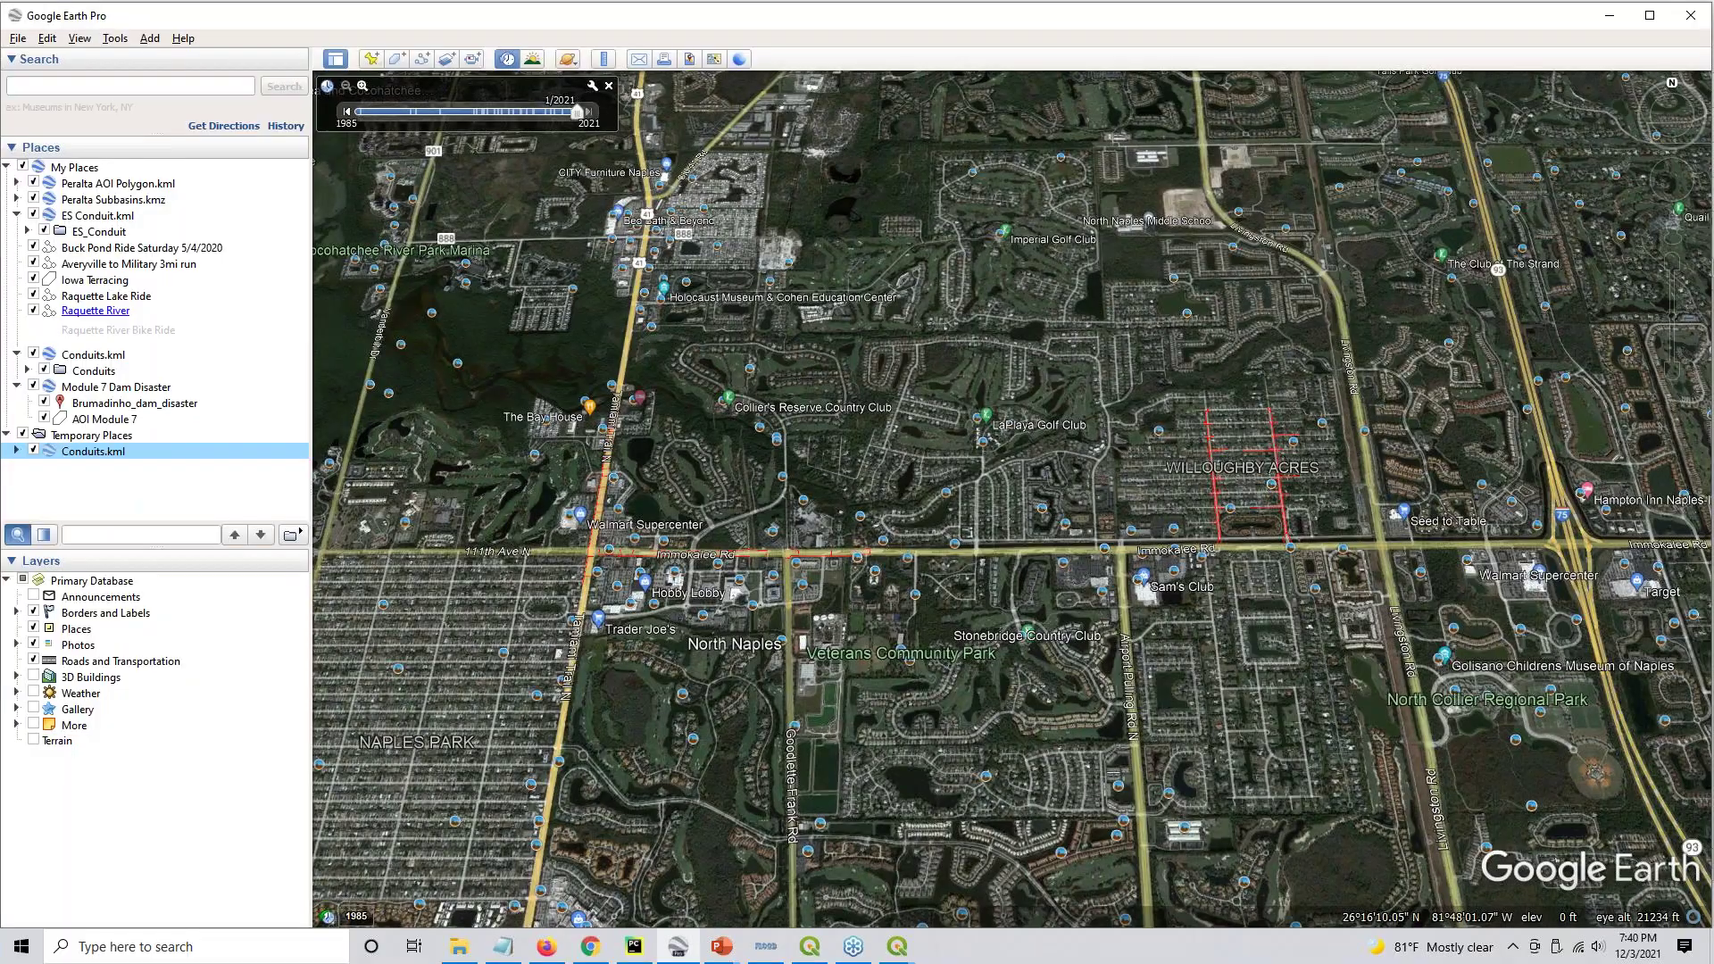
{"action": "scroll", "coordinate": [782, 549], "scroll_direction": "up", "scroll_amount": 5}
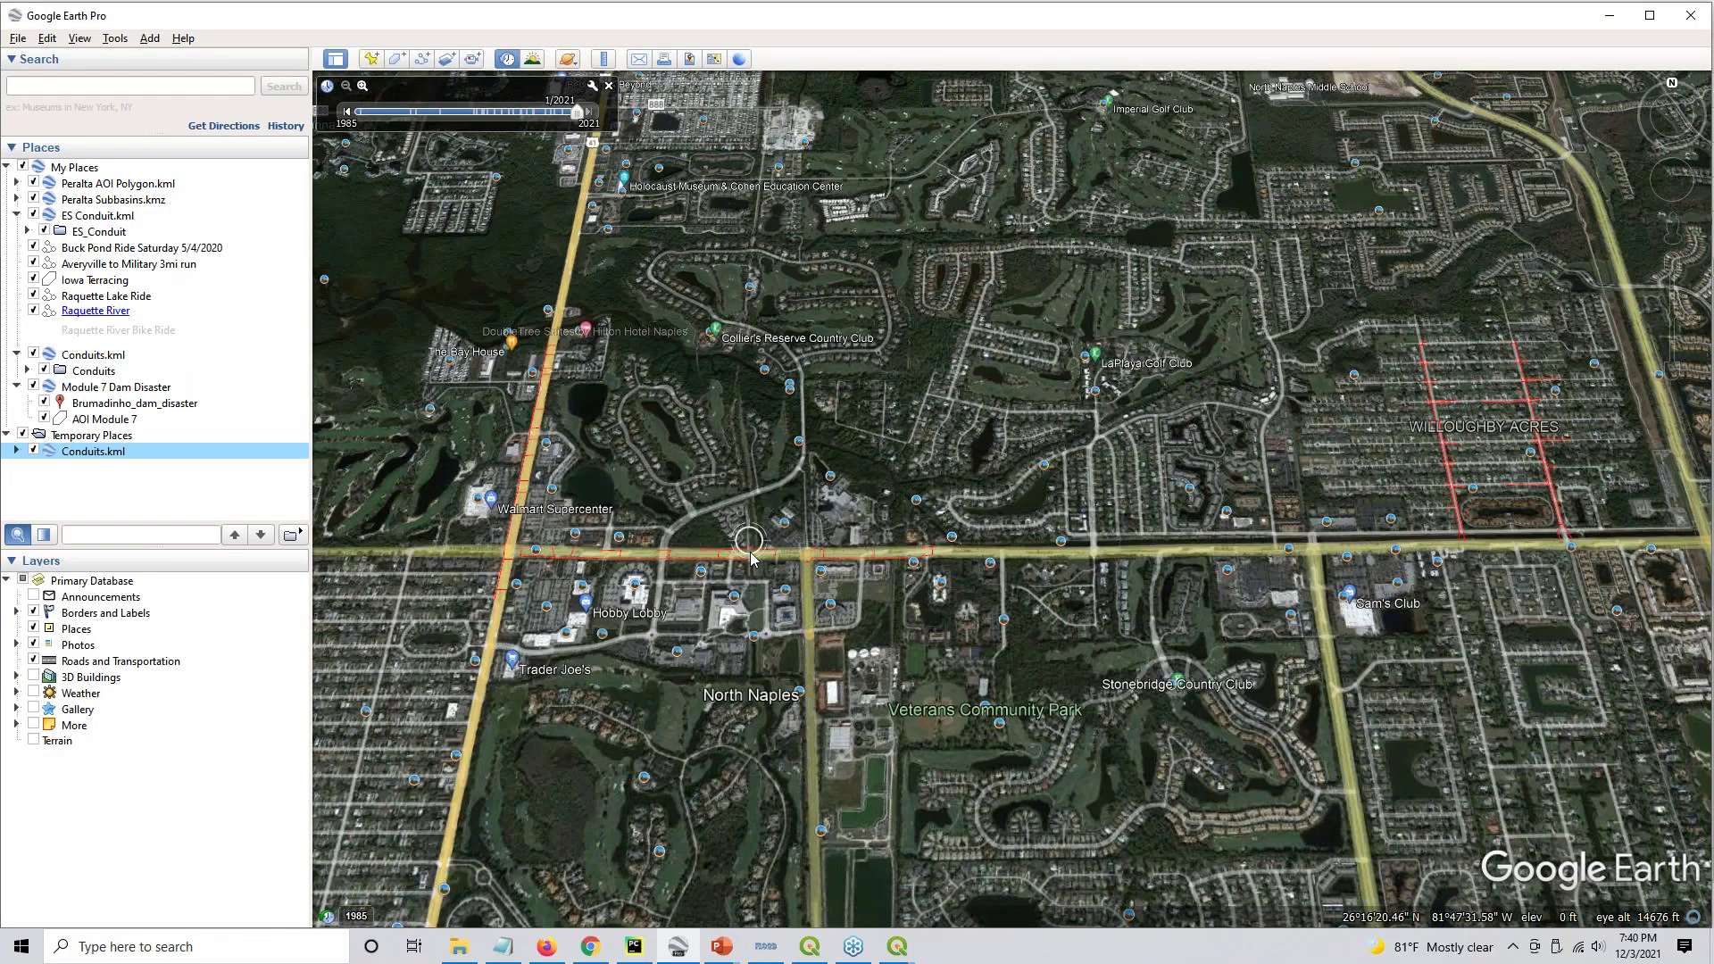
{"action": "scroll", "coordinate": [781, 549], "scroll_direction": "up", "scroll_amount": 5}
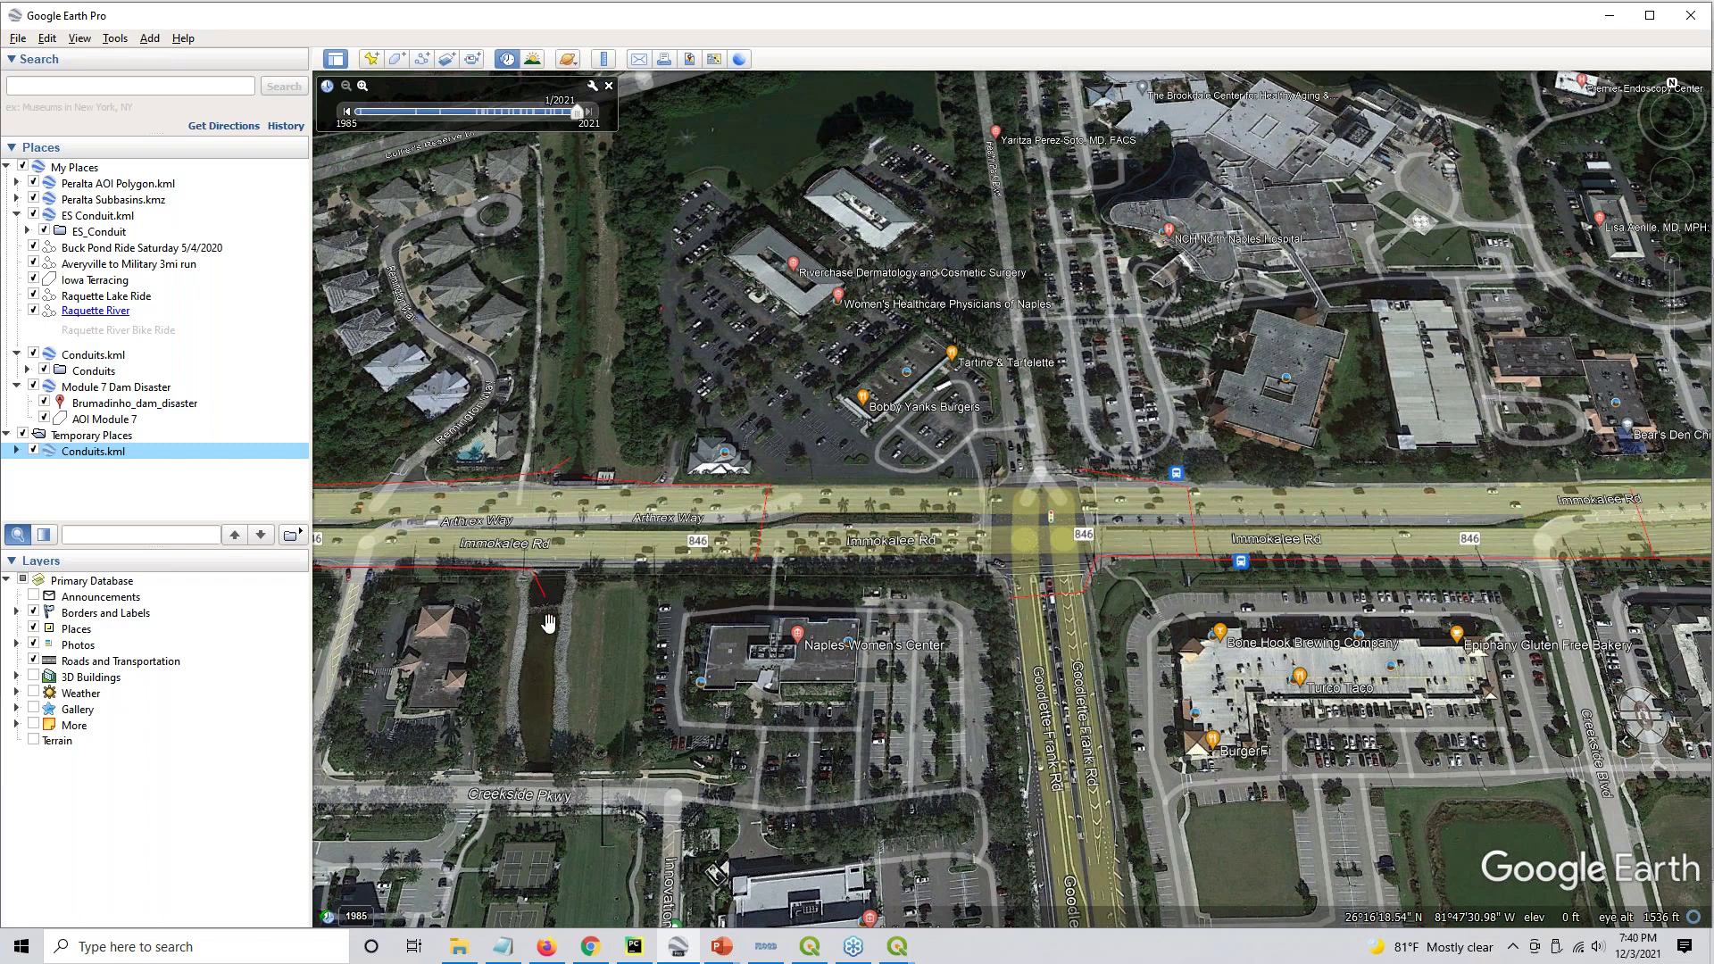
{"action": "left_click_drag", "start_coordinate": [378, 551], "coordinate": [924, 565]}
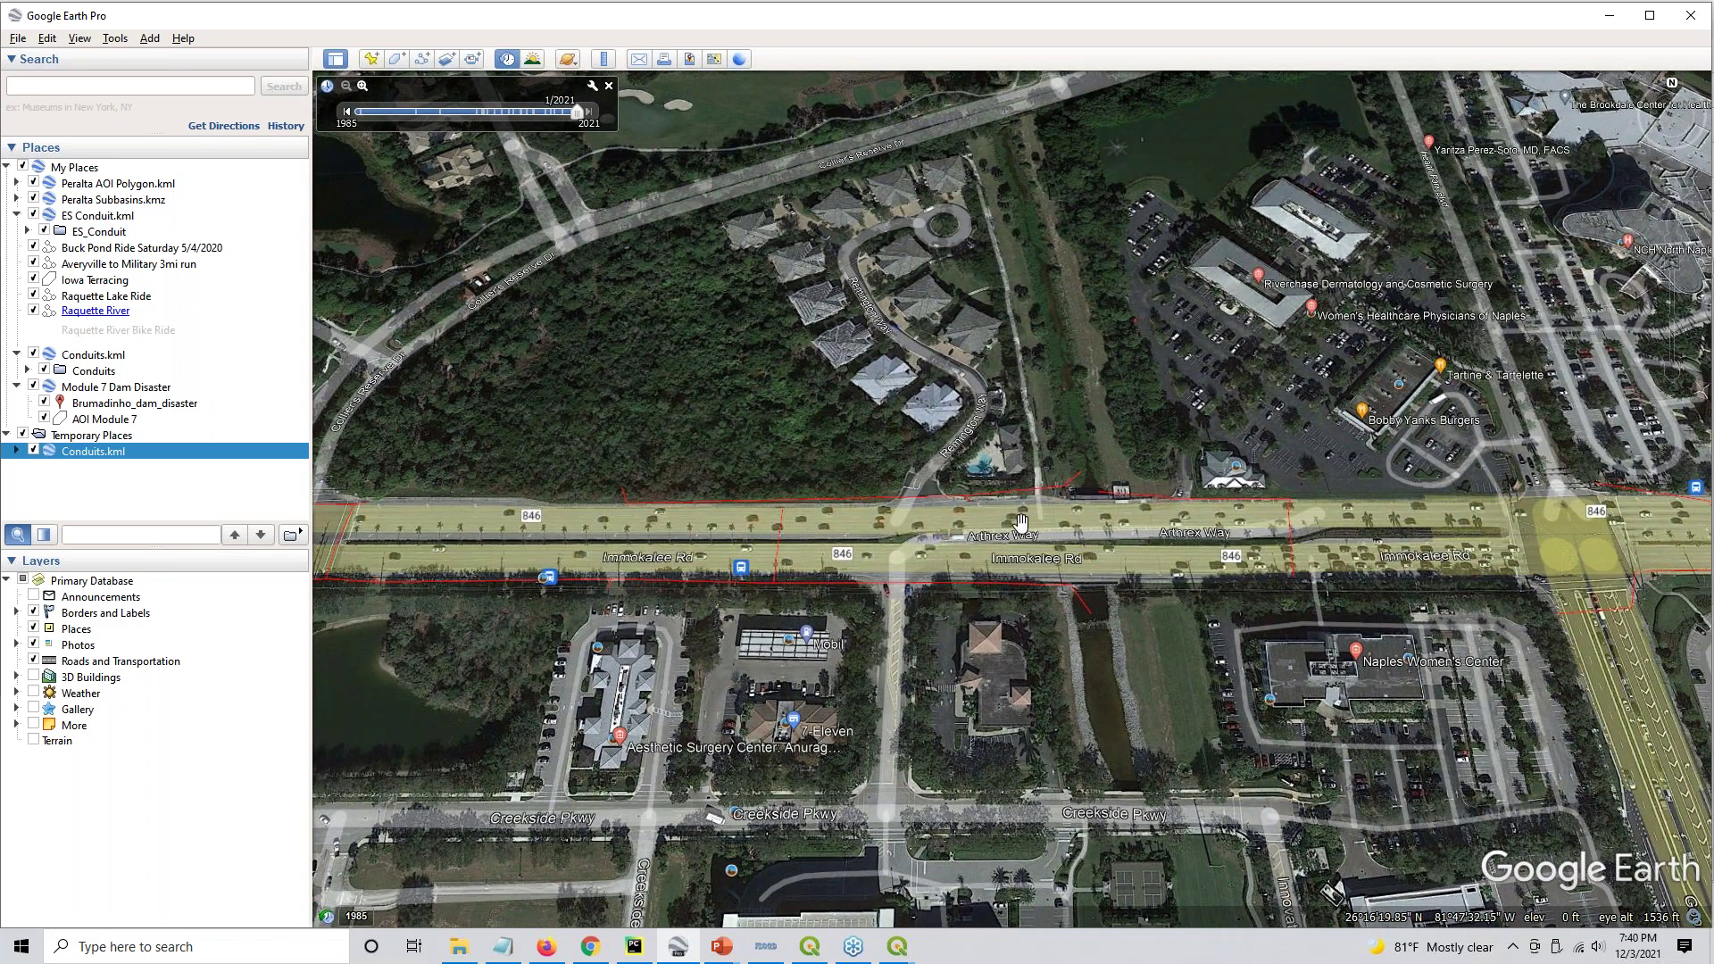
{"action": "left_click_drag", "start_coordinate": [477, 540], "coordinate": [897, 617]}
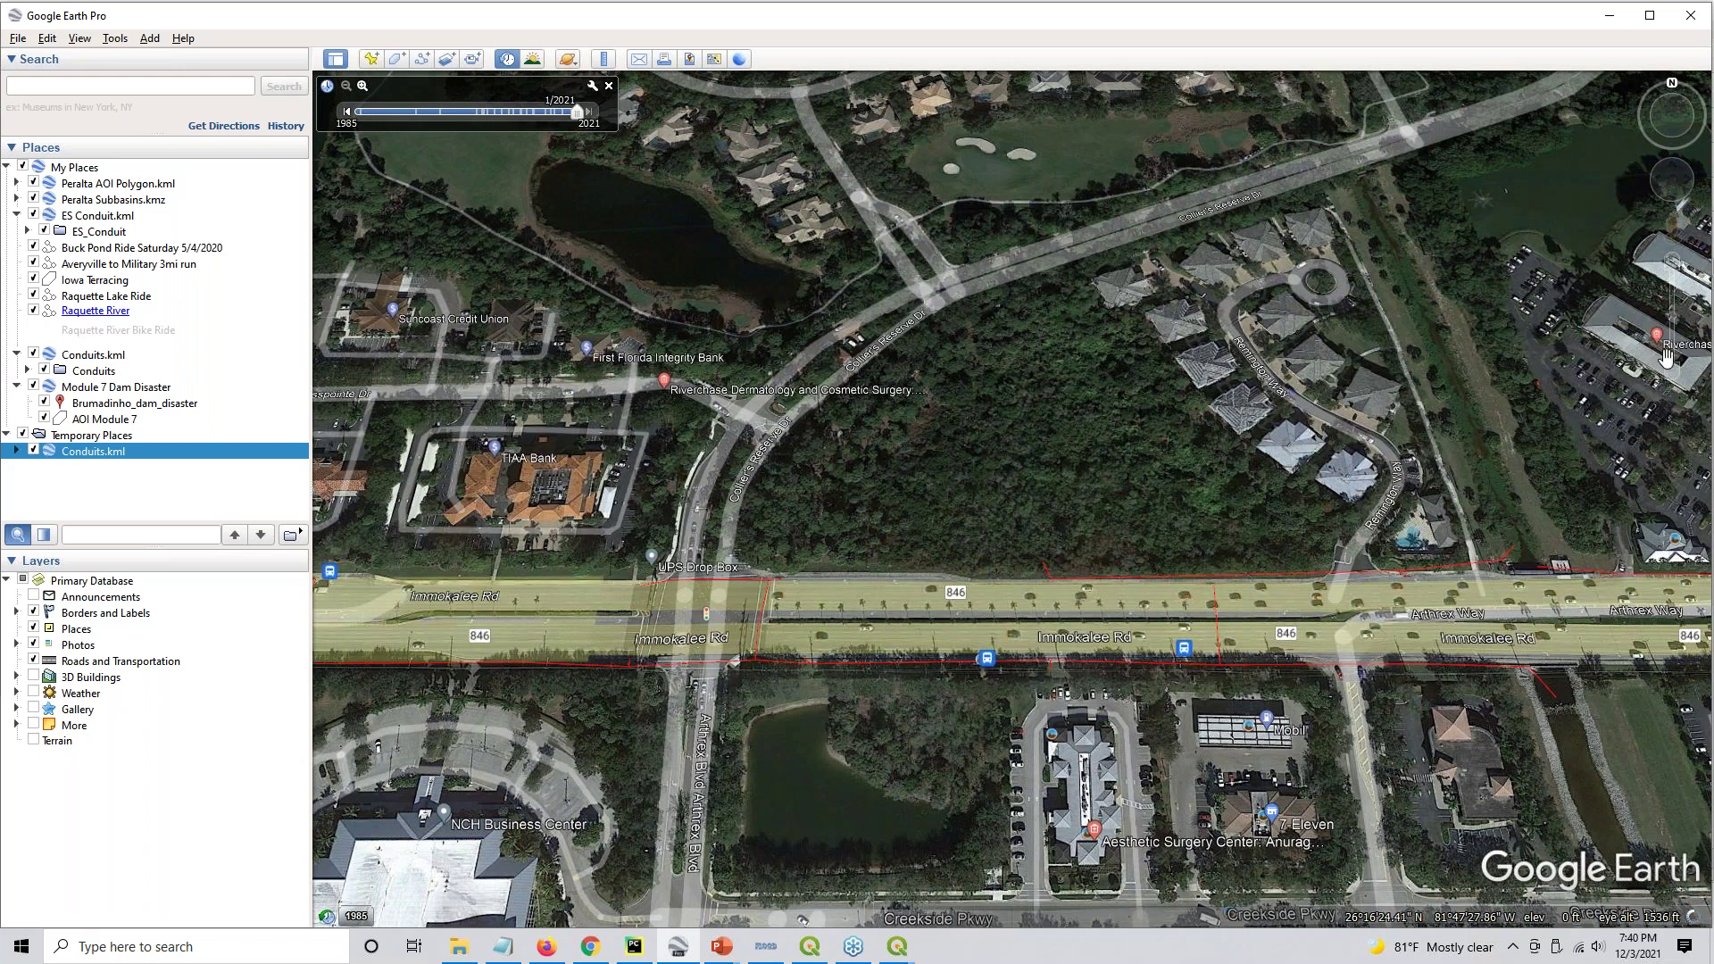
{"action": "left_click_drag", "start_coordinate": [1671, 230], "coordinate": [693, 558]}
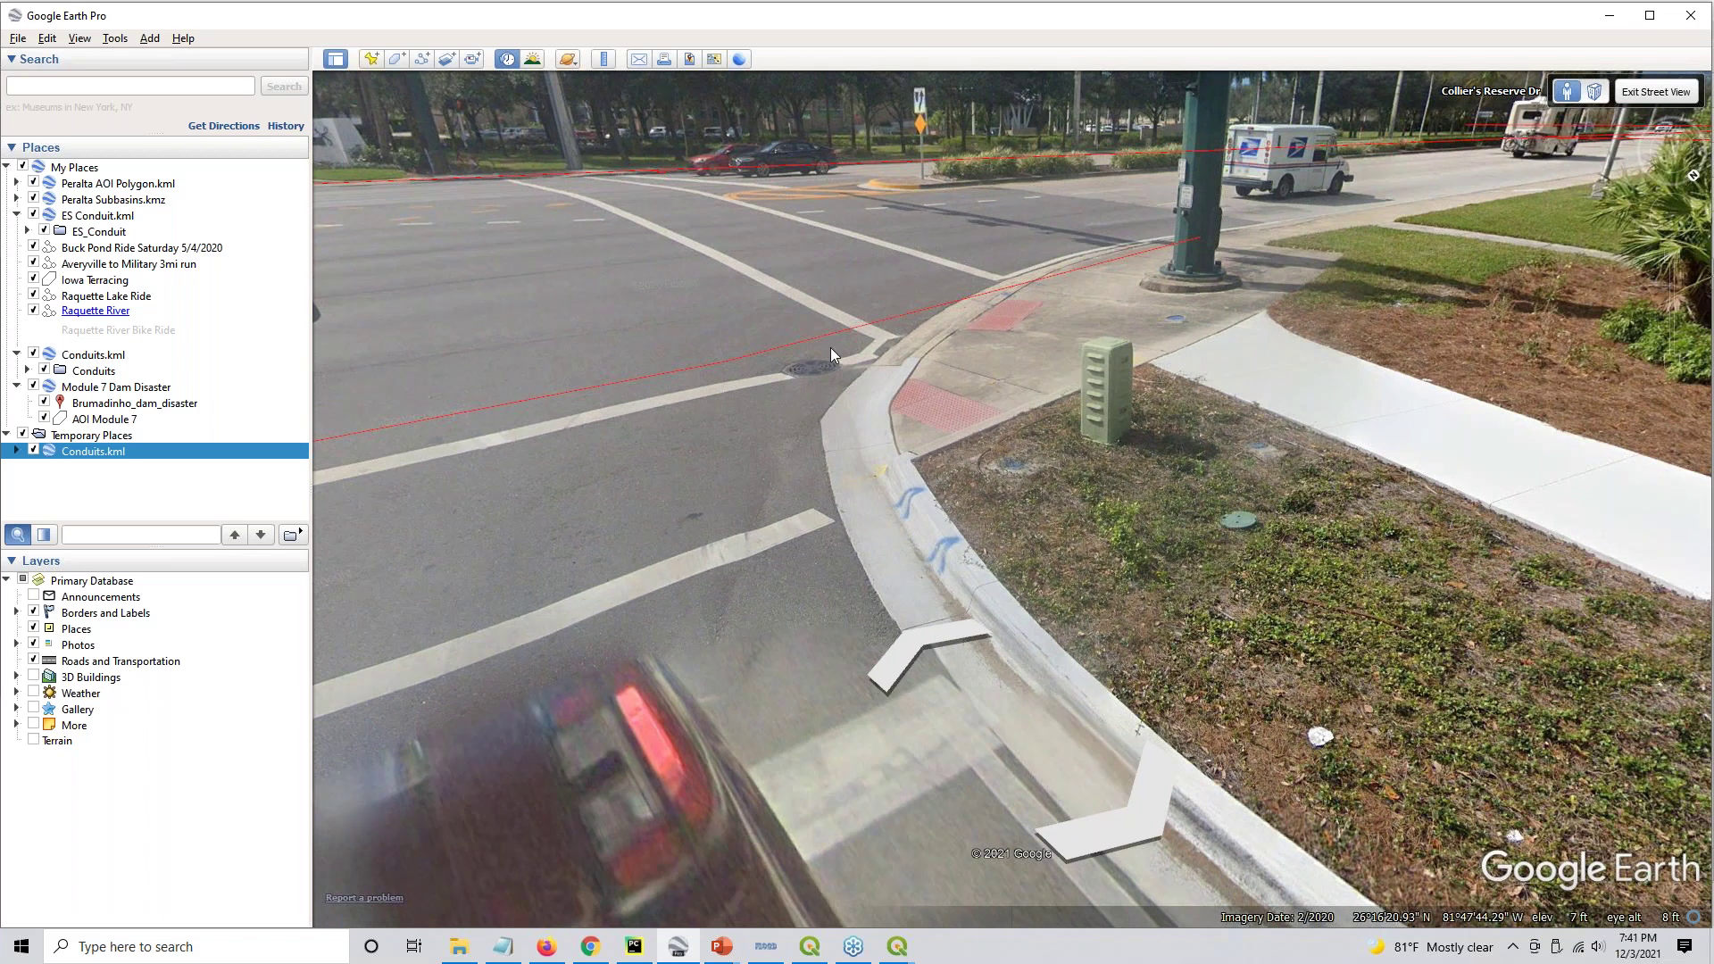
Look around at street level at the roadside grate and the curb inlet by the signal pole
{"action": "left_click_drag", "start_coordinate": [830, 346], "coordinate": [748, 511]}
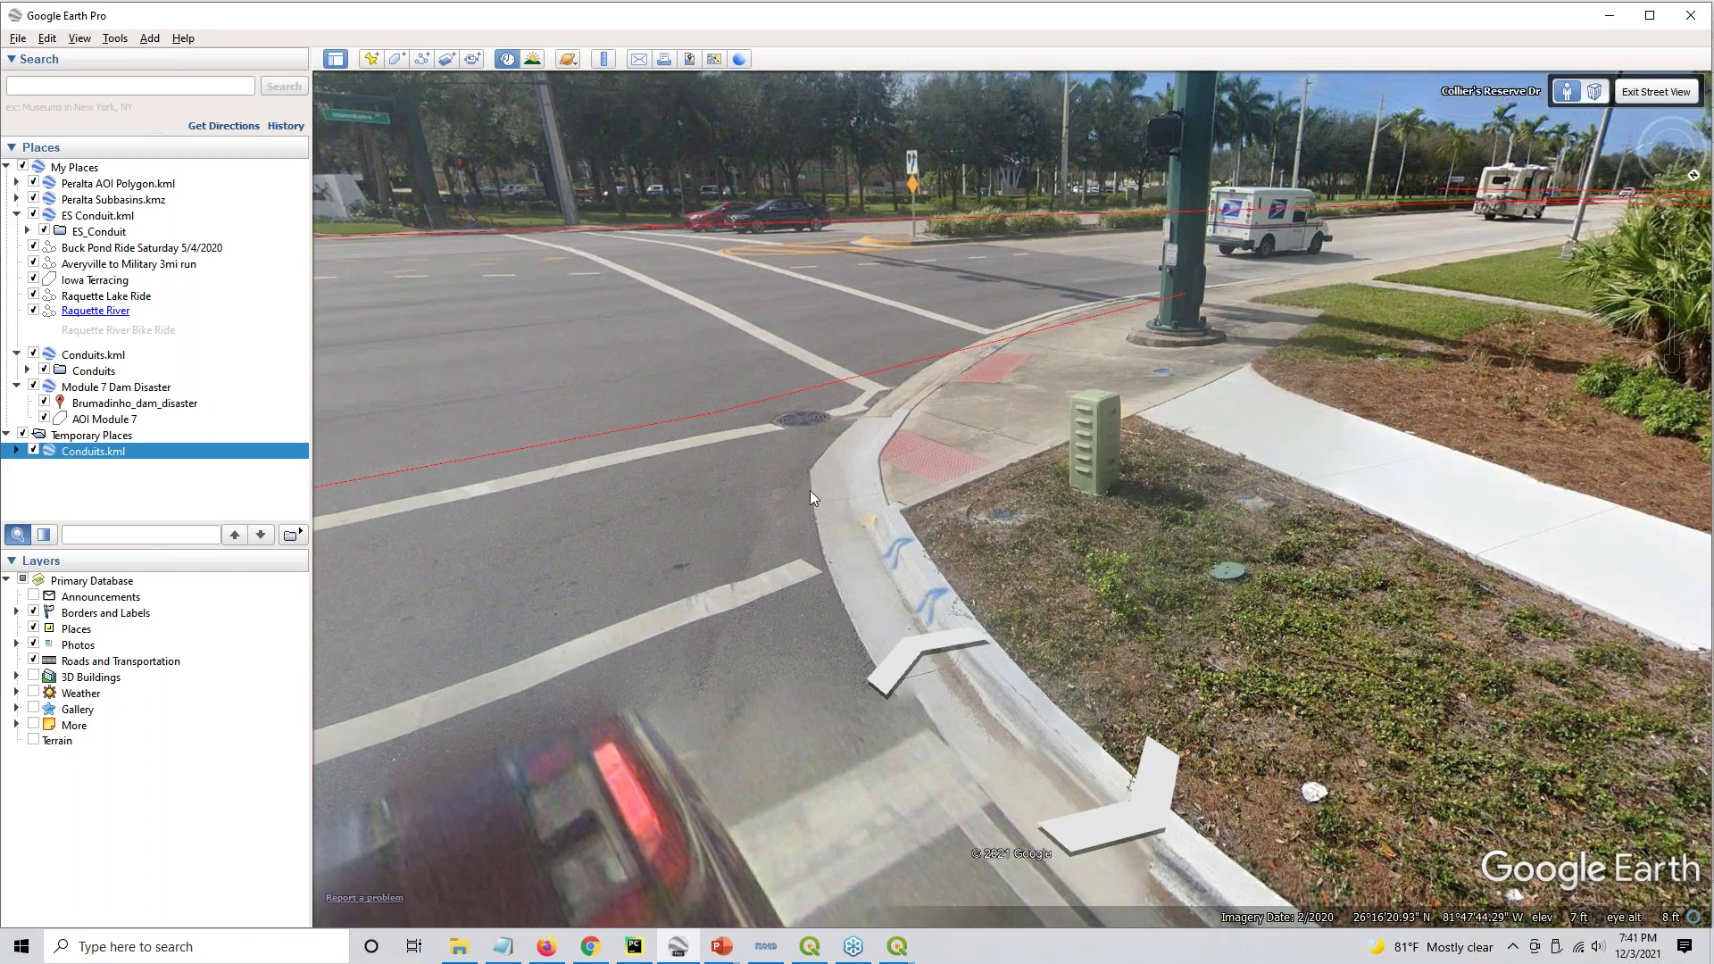
{"action": "left_click", "coordinate": [811, 490]}
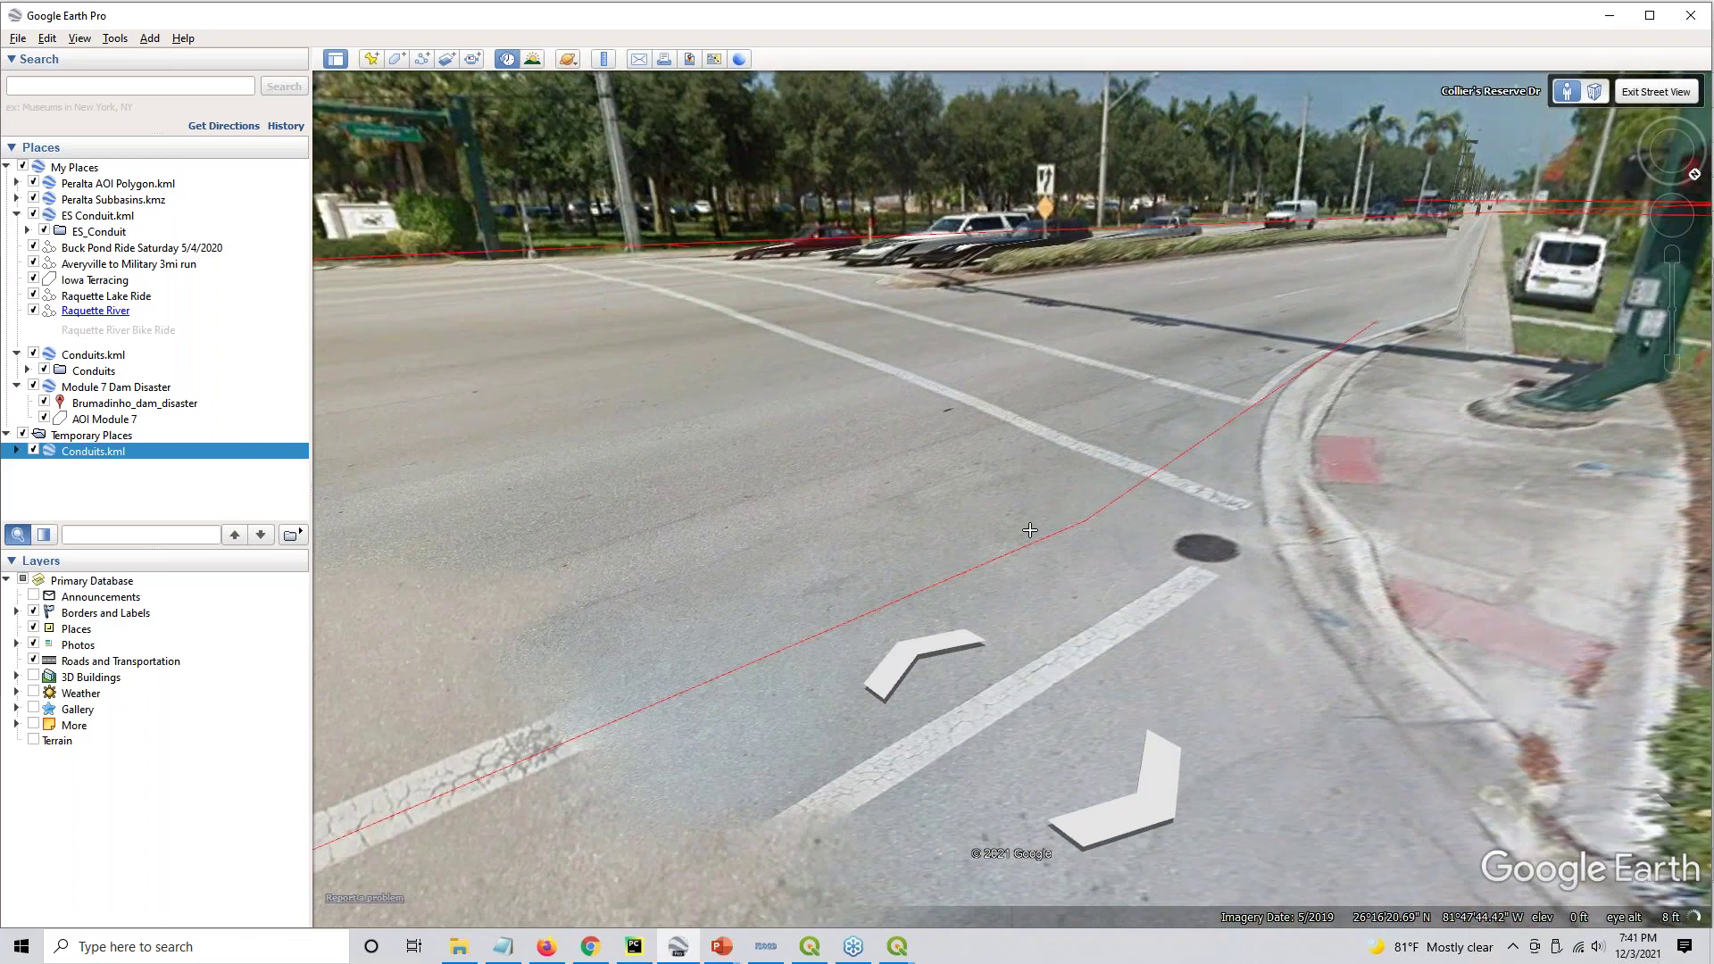
{"action": "left_click_drag", "start_coordinate": [1030, 530], "coordinate": [962, 570]}
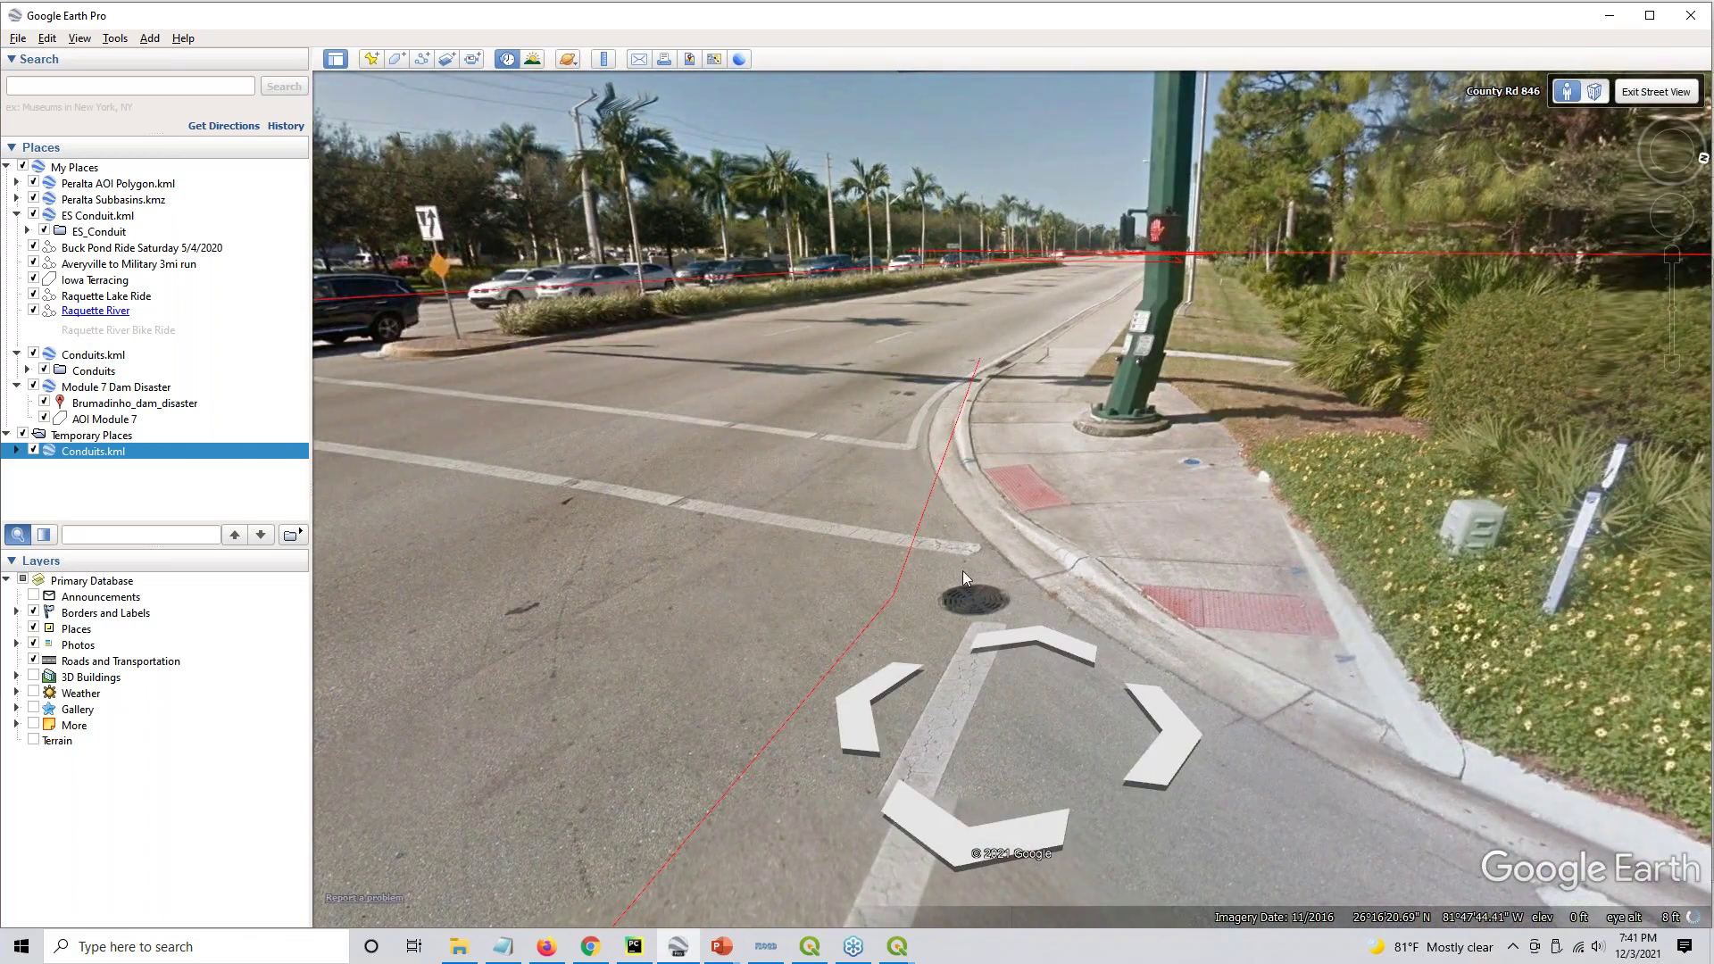
{"action": "left_click", "coordinate": [998, 604]}
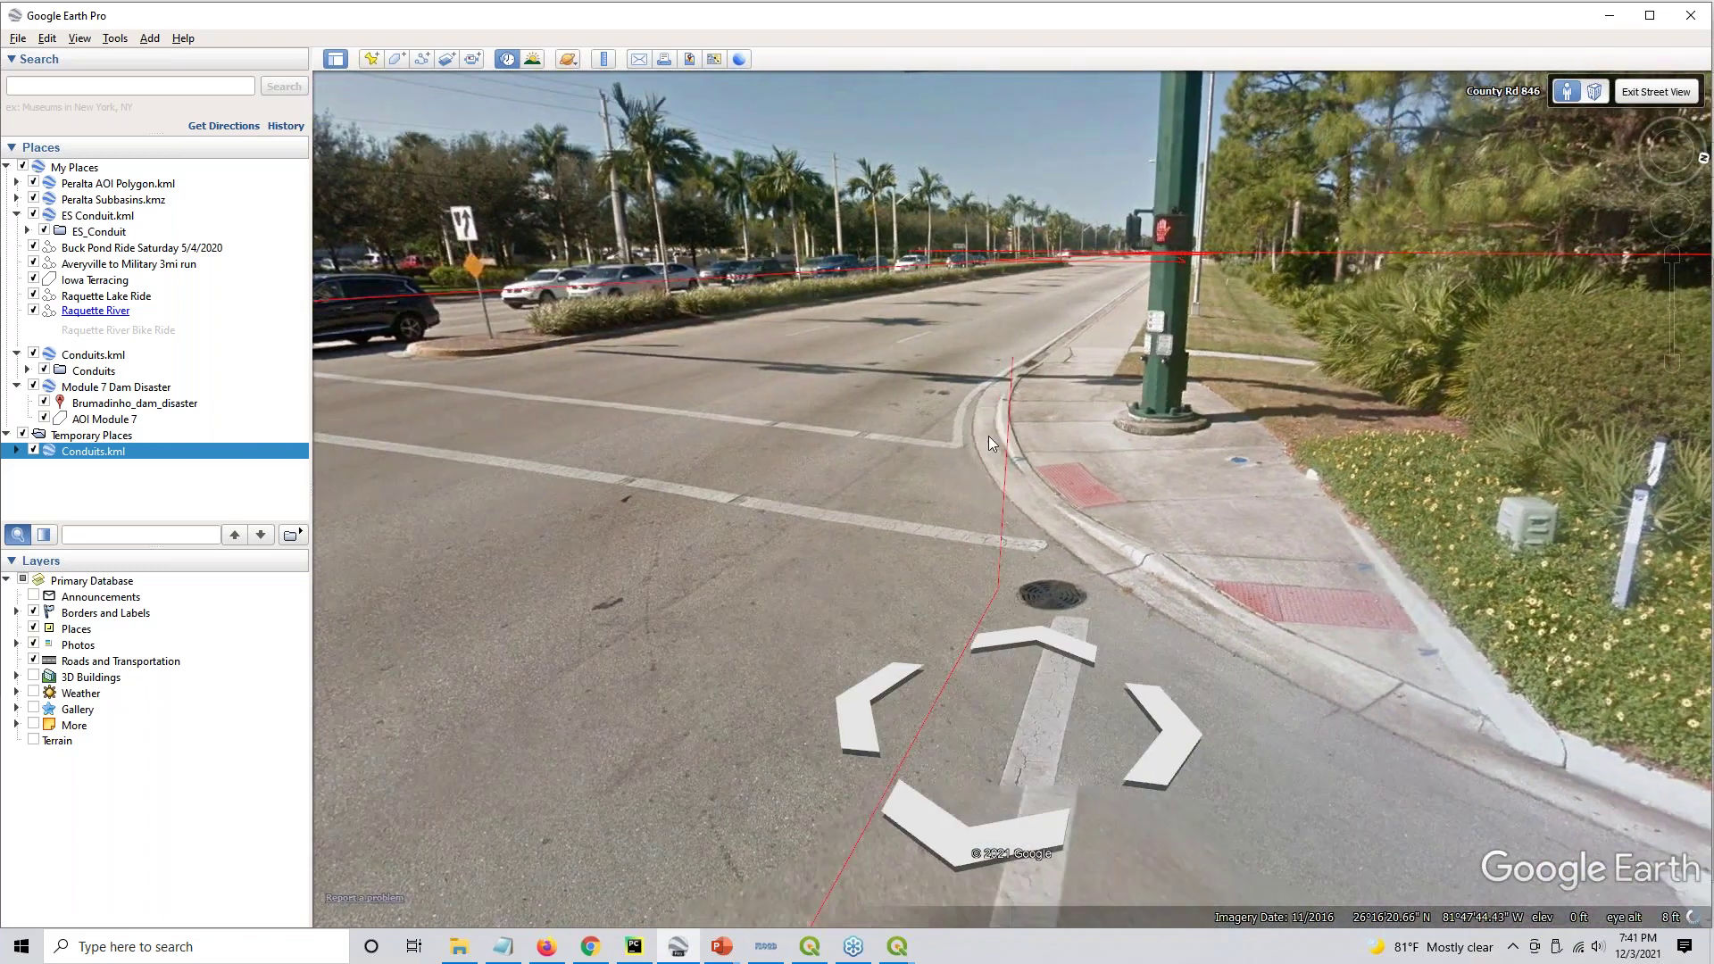
{"action": "left_click", "coordinate": [1012, 357]}
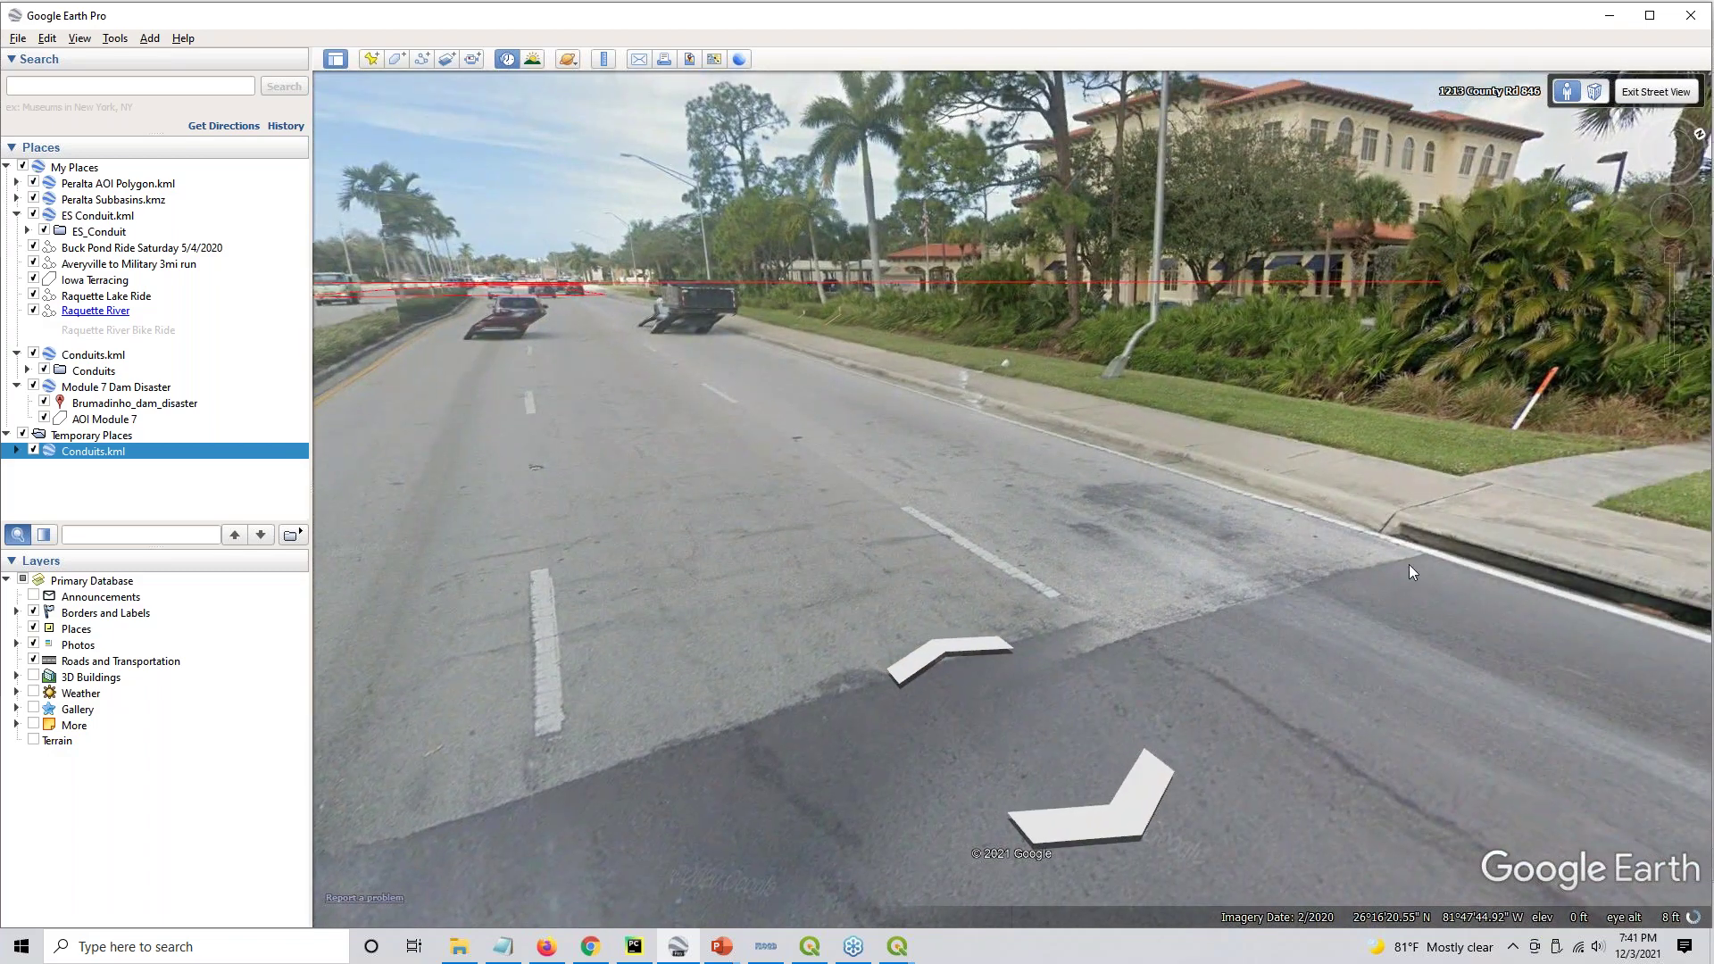
{"action": "left_click_drag", "start_coordinate": [1408, 564], "coordinate": [978, 521]}
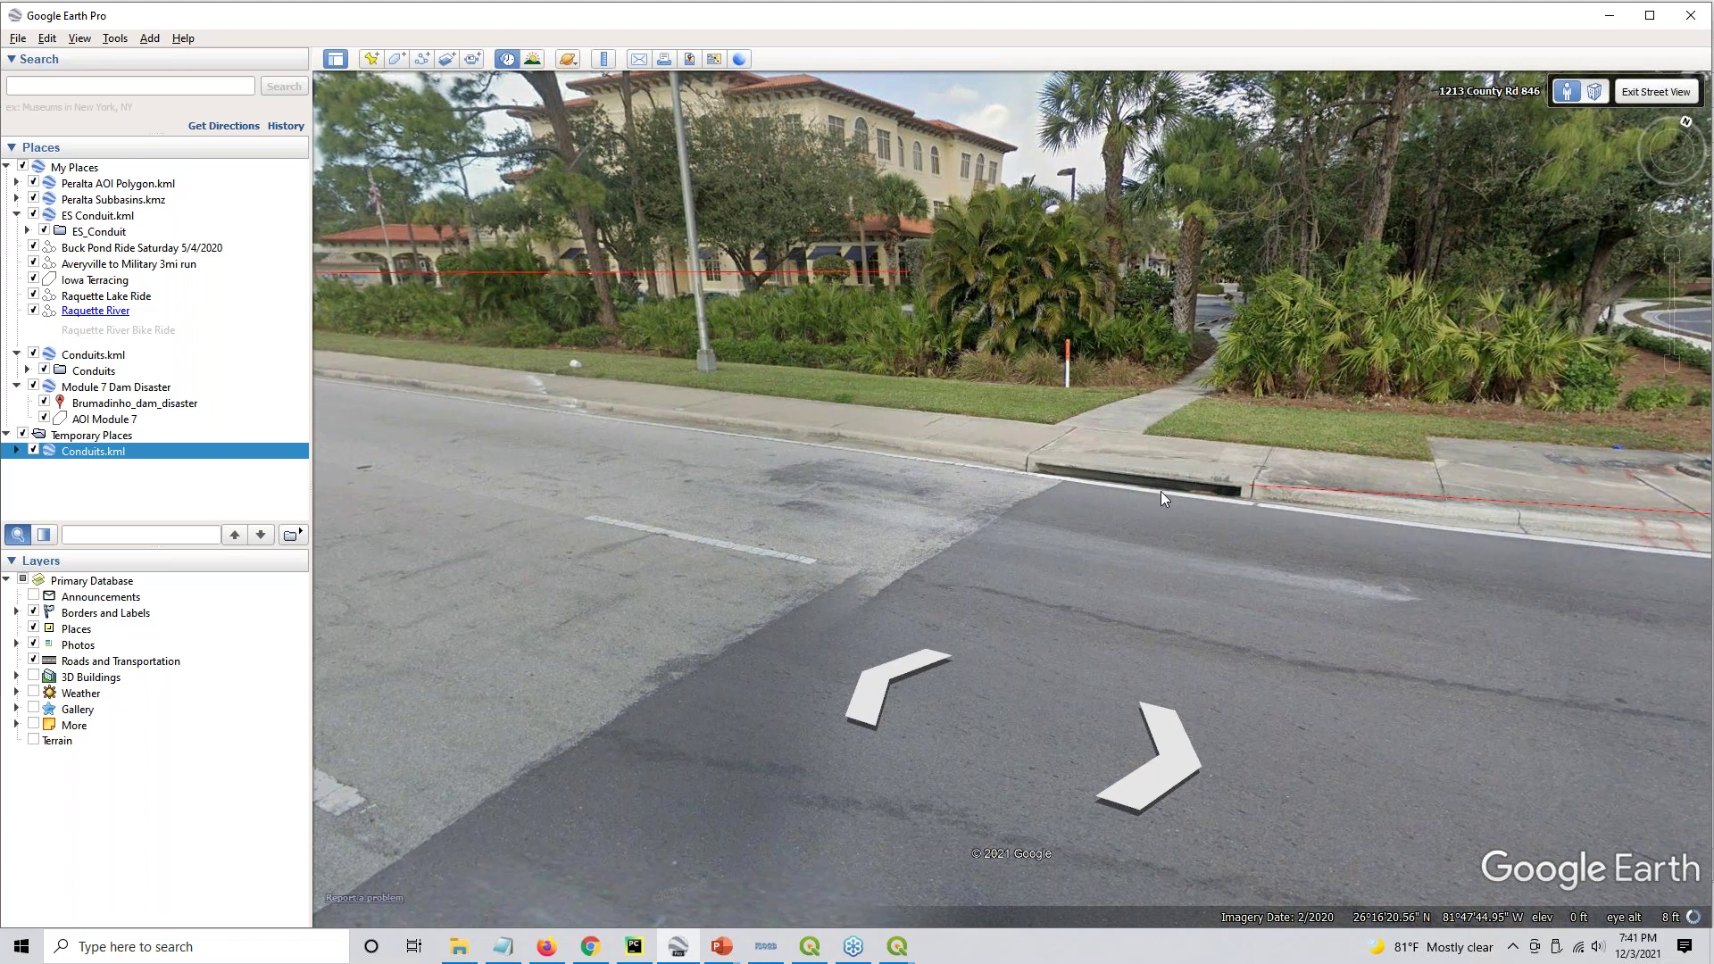
Move across the intersection and down the road toward Collier's Reserve, then minimize Google Earth Pro
{"action": "double_click", "coordinate": [1250, 486]}
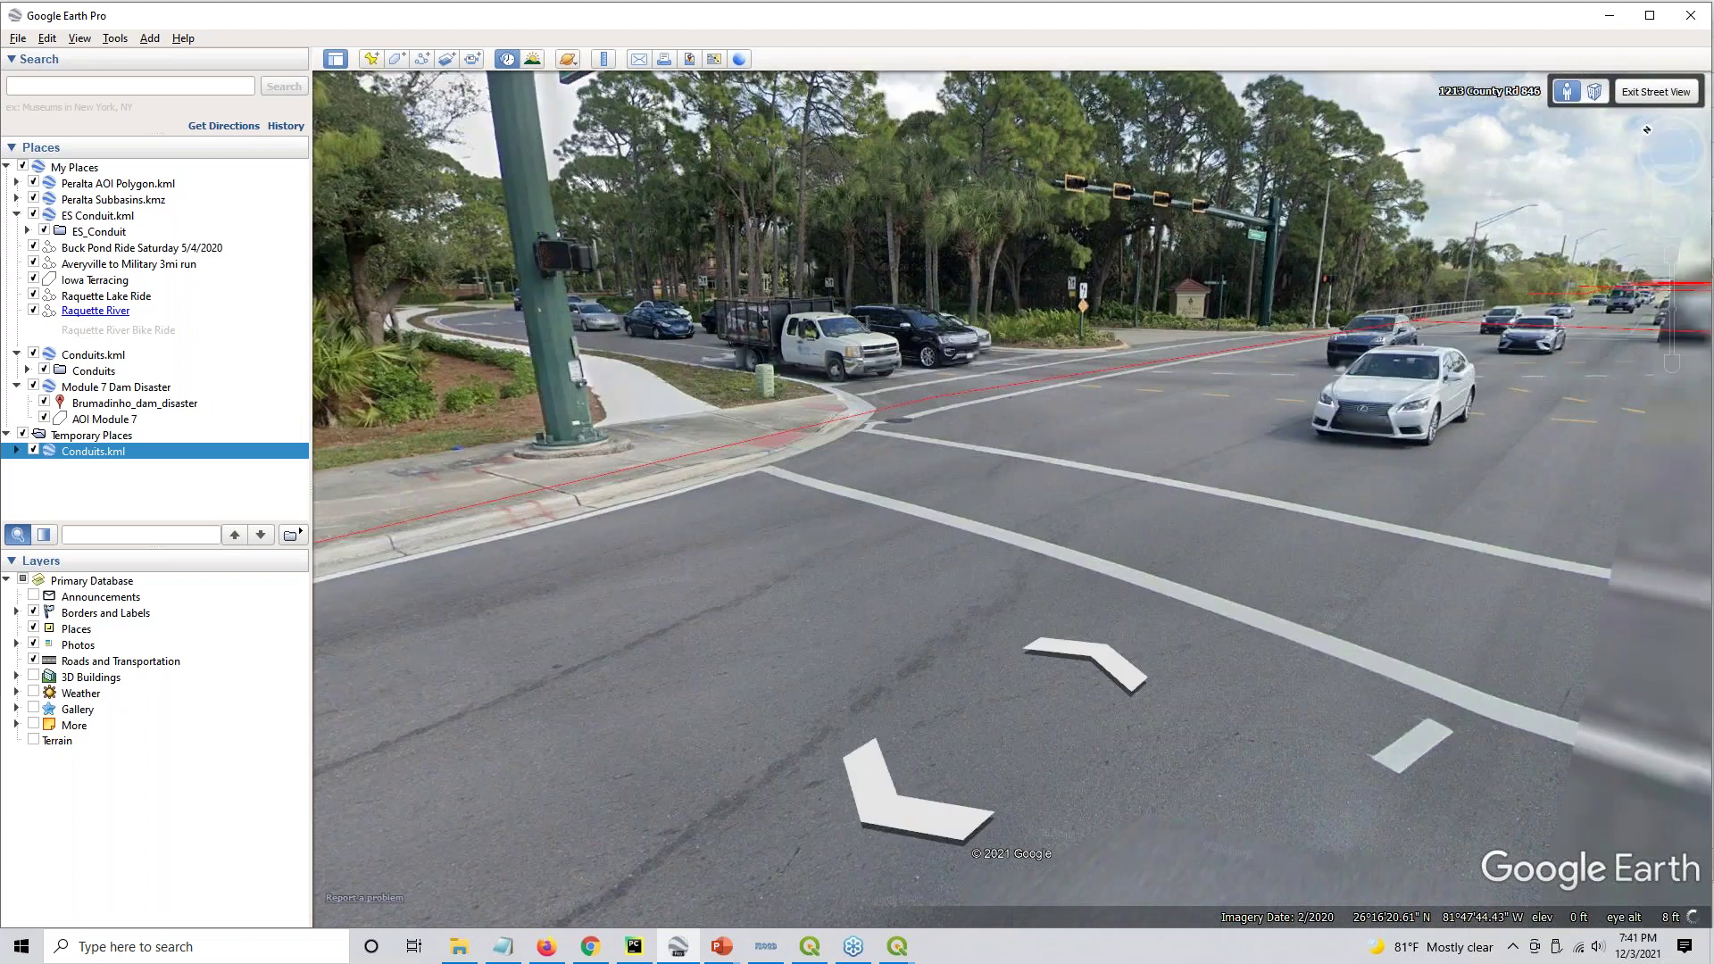
{"action": "double_click", "coordinate": [1432, 325]}
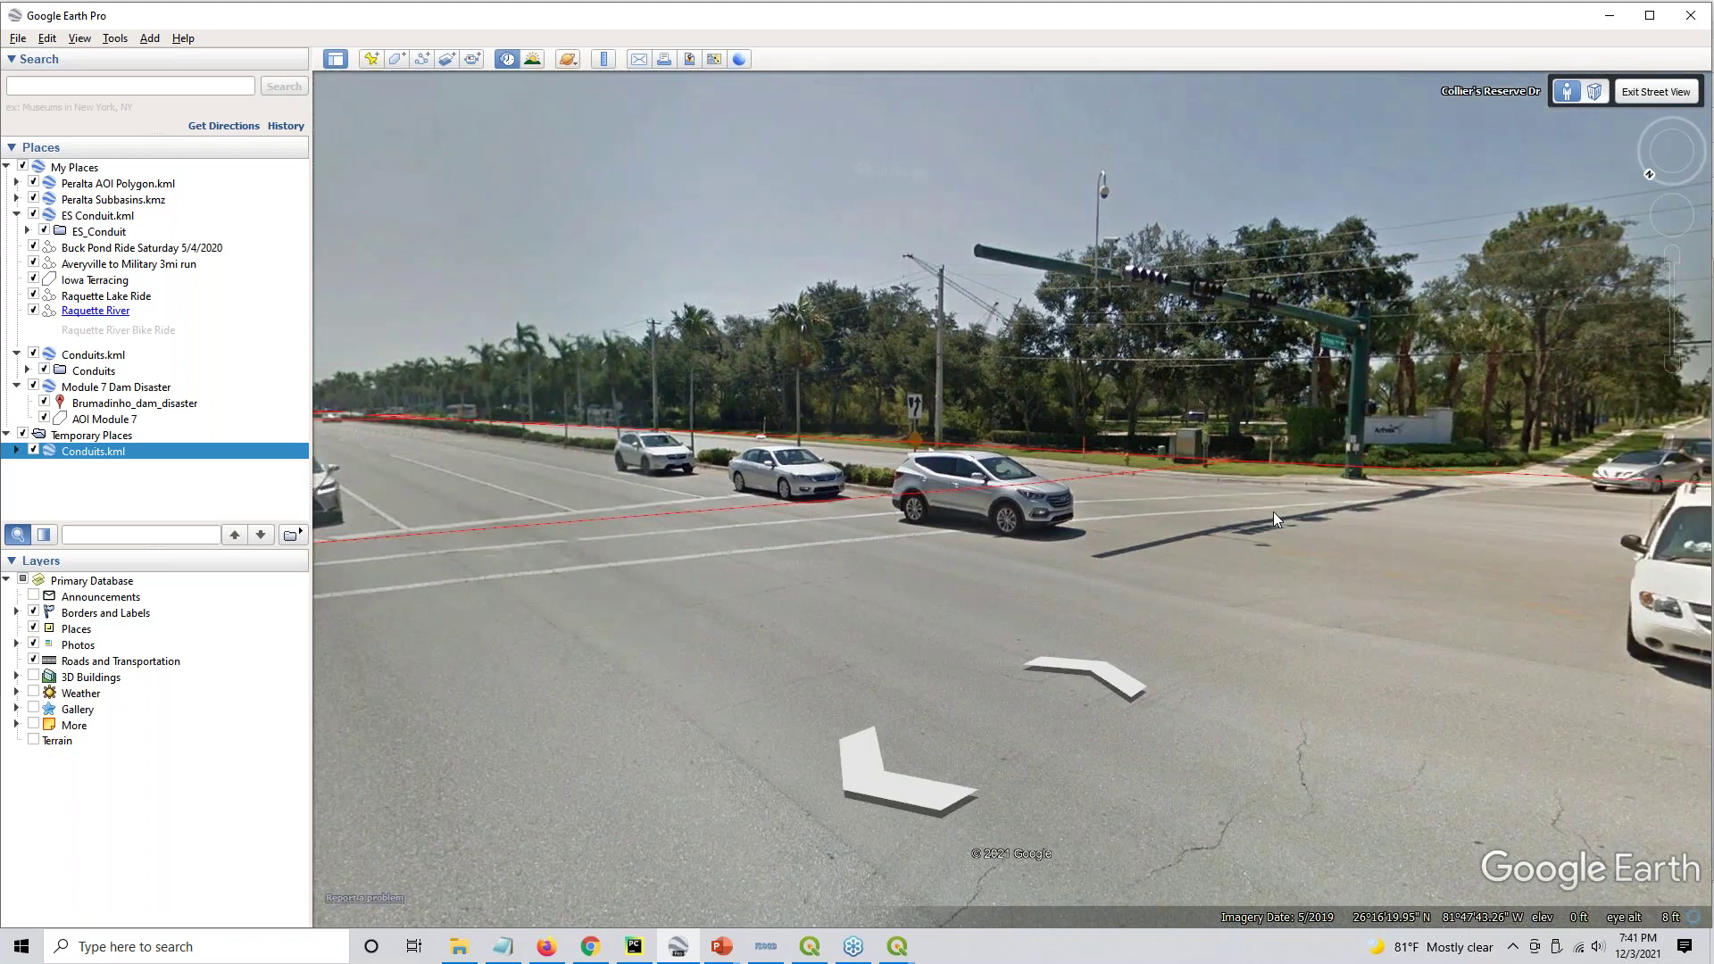
{"action": "left_click", "coordinate": [579, 514]}
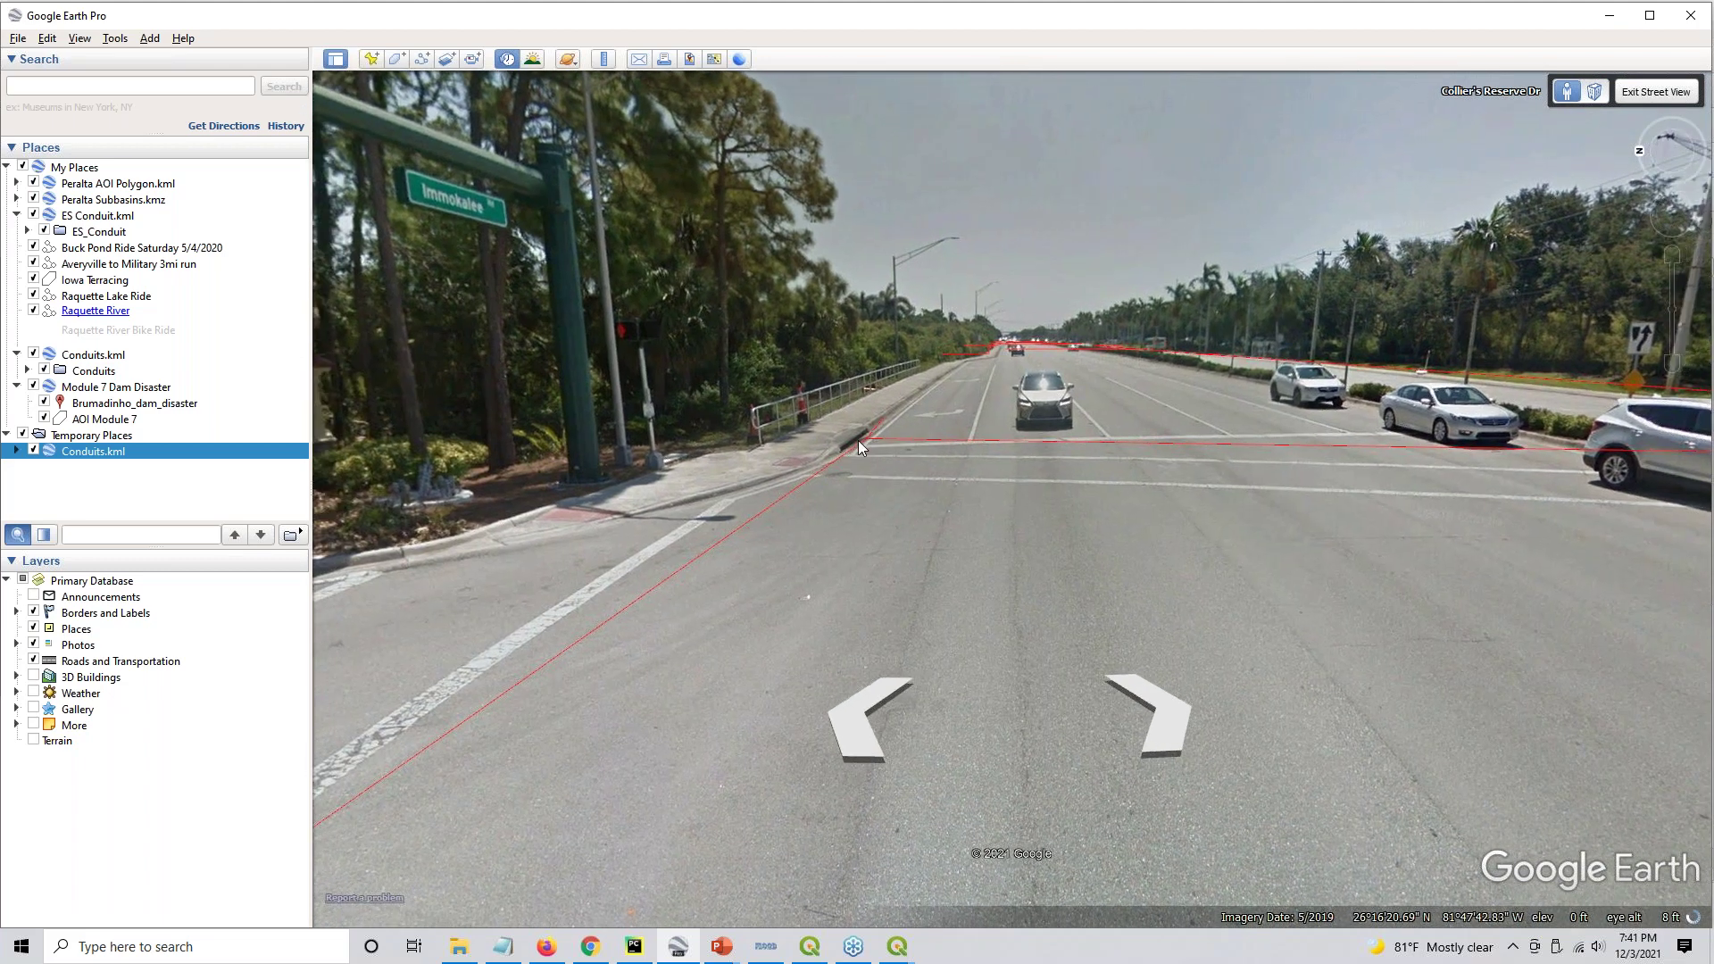
{"action": "left_click", "coordinate": [858, 441]}
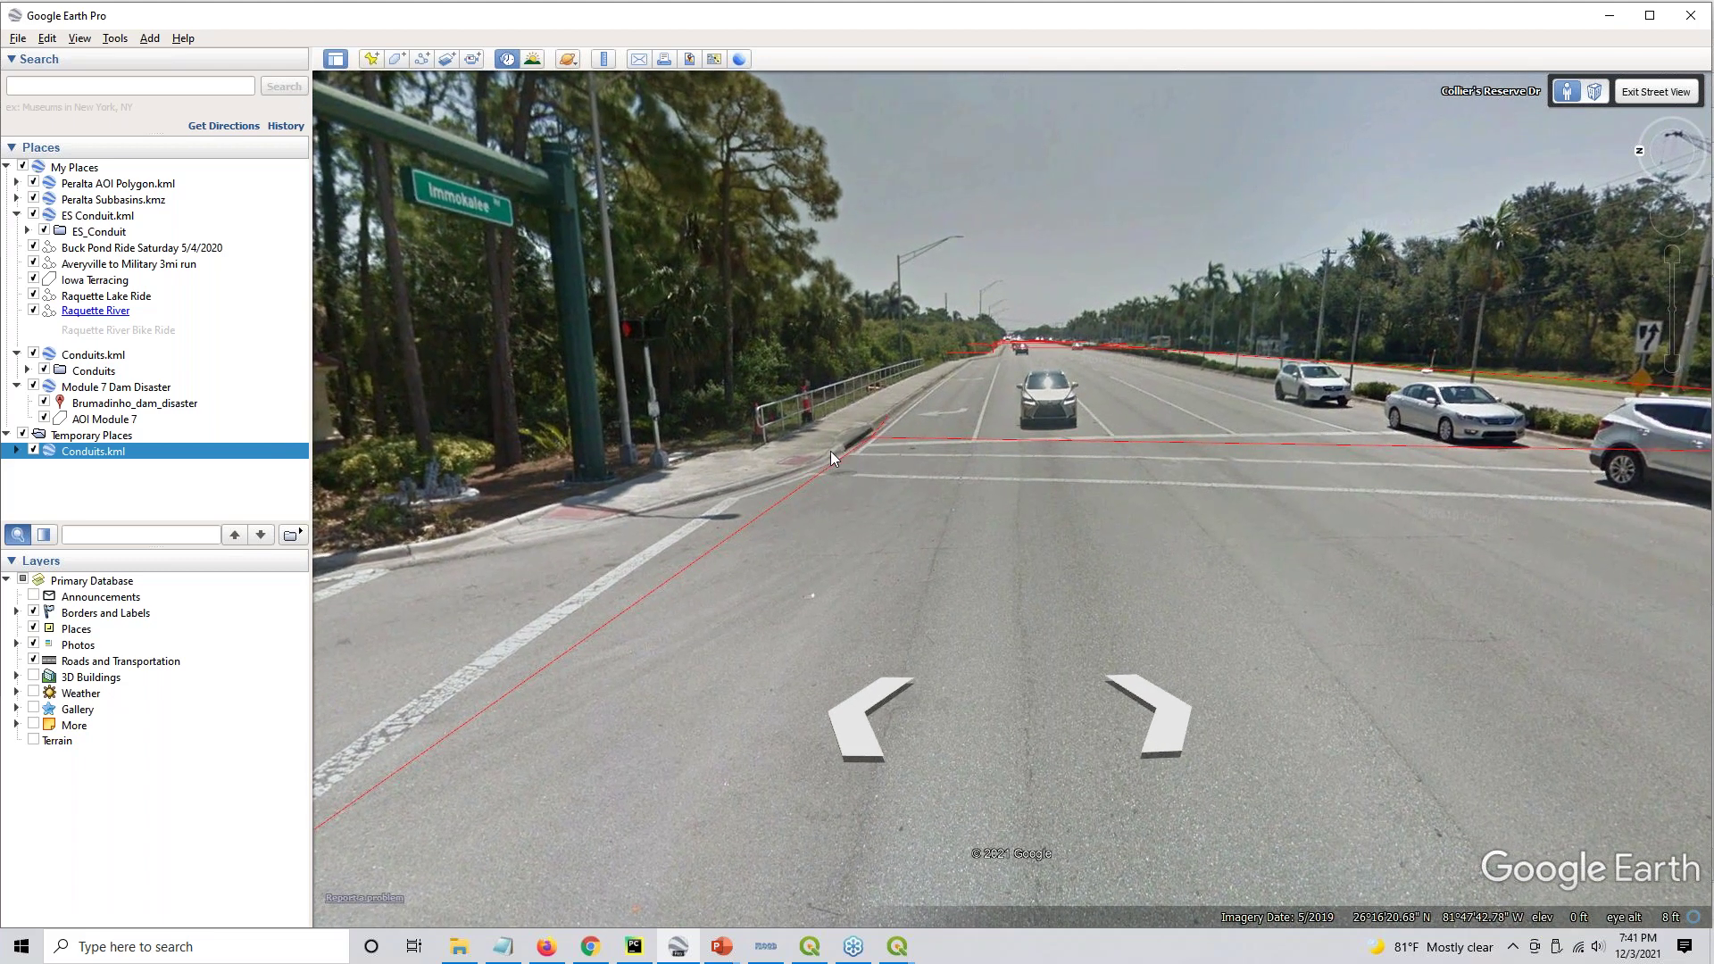
{"action": "left_click", "coordinate": [845, 442]}
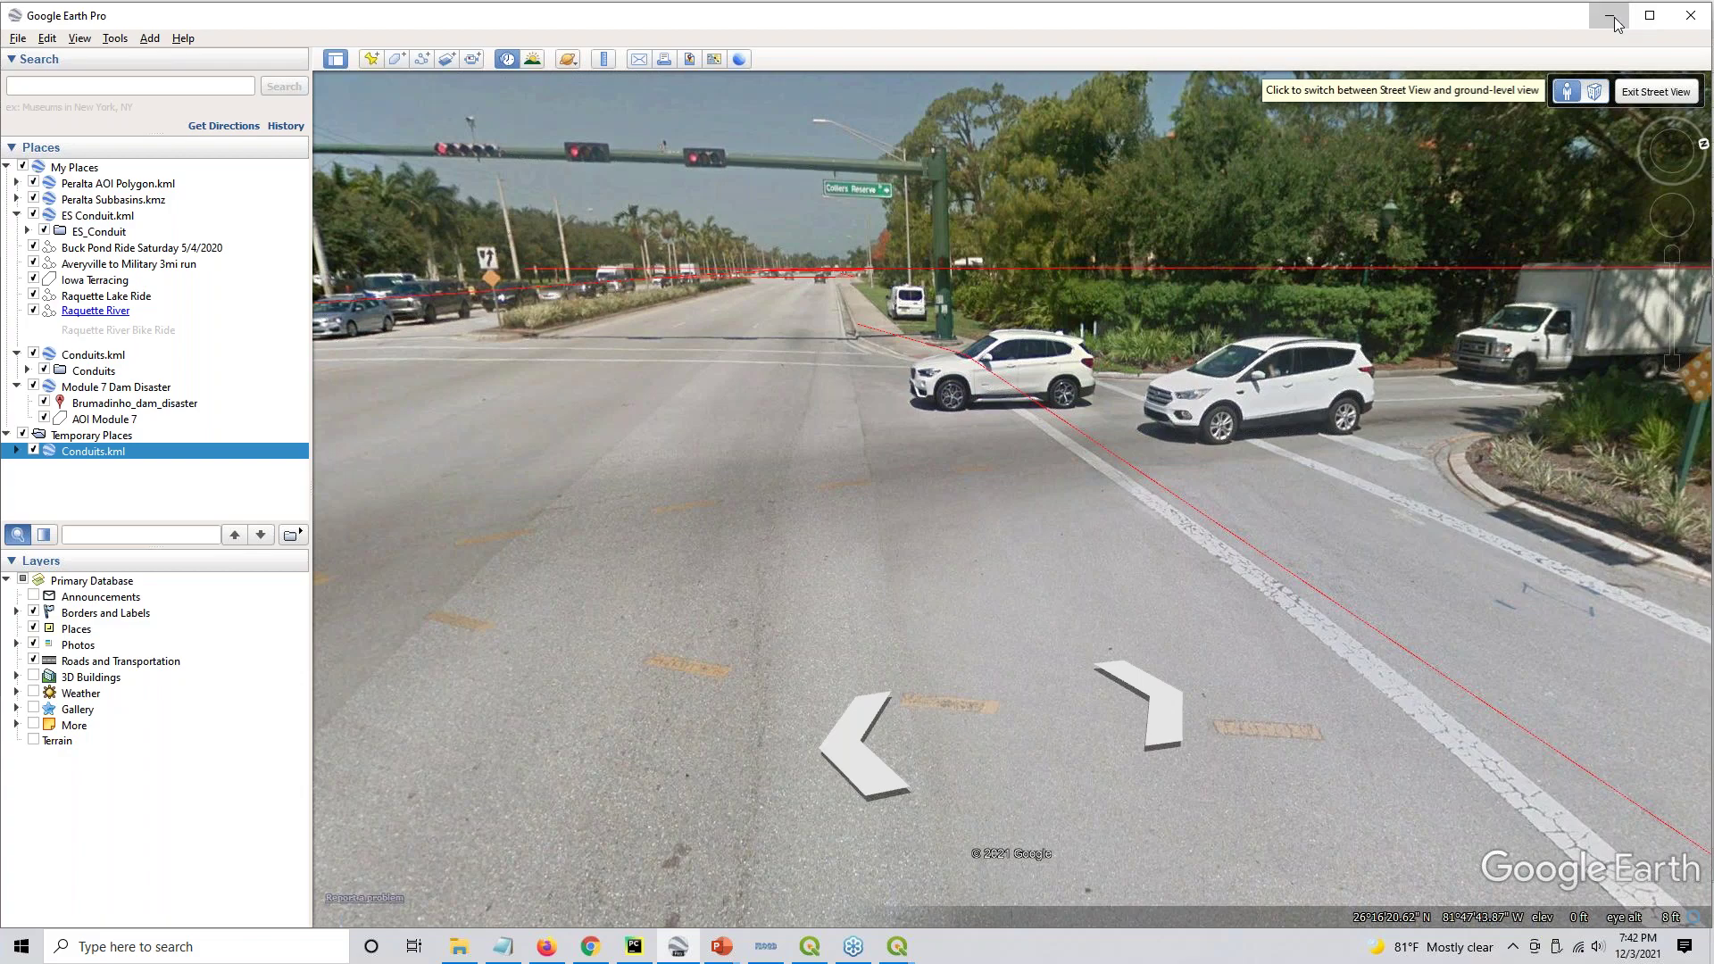
{"action": "left_click", "coordinate": [1611, 16]}
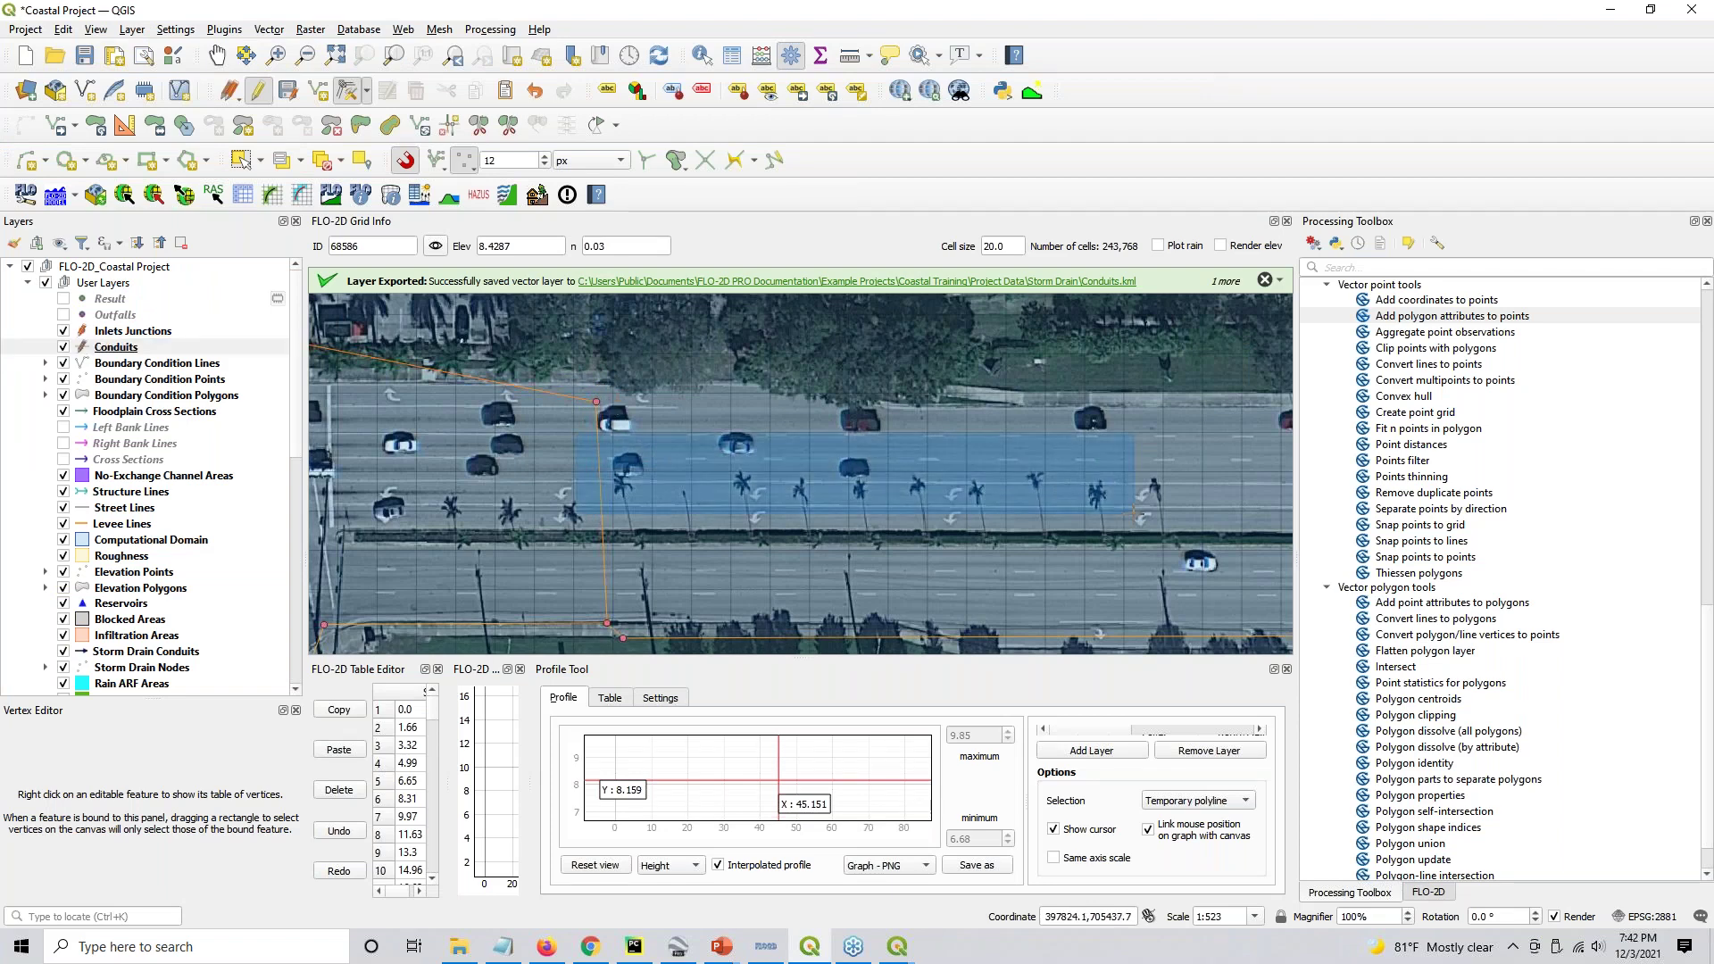
Zoom the QGIS map out to 1:2093 and pan to frame the intersection conduits
{"action": "scroll", "coordinate": [725, 515], "scroll_direction": "down", "scroll_amount": 2}
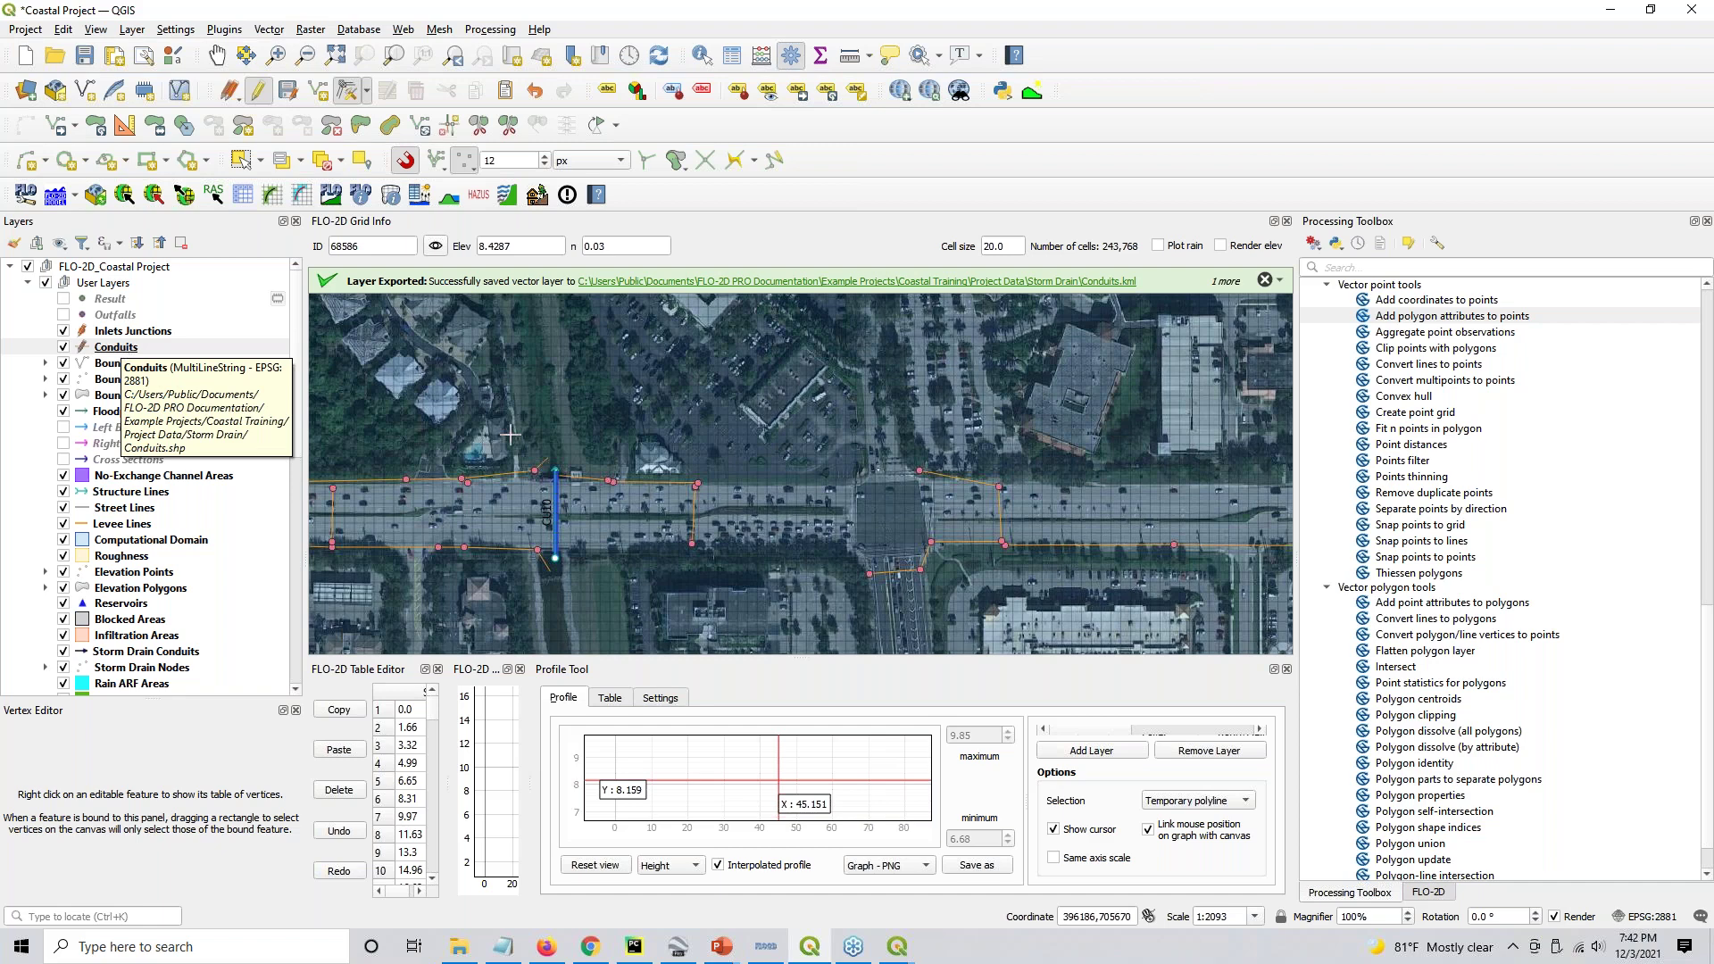
{"action": "left_click_drag", "start_coordinate": [557, 501], "coordinate": [547, 438]}
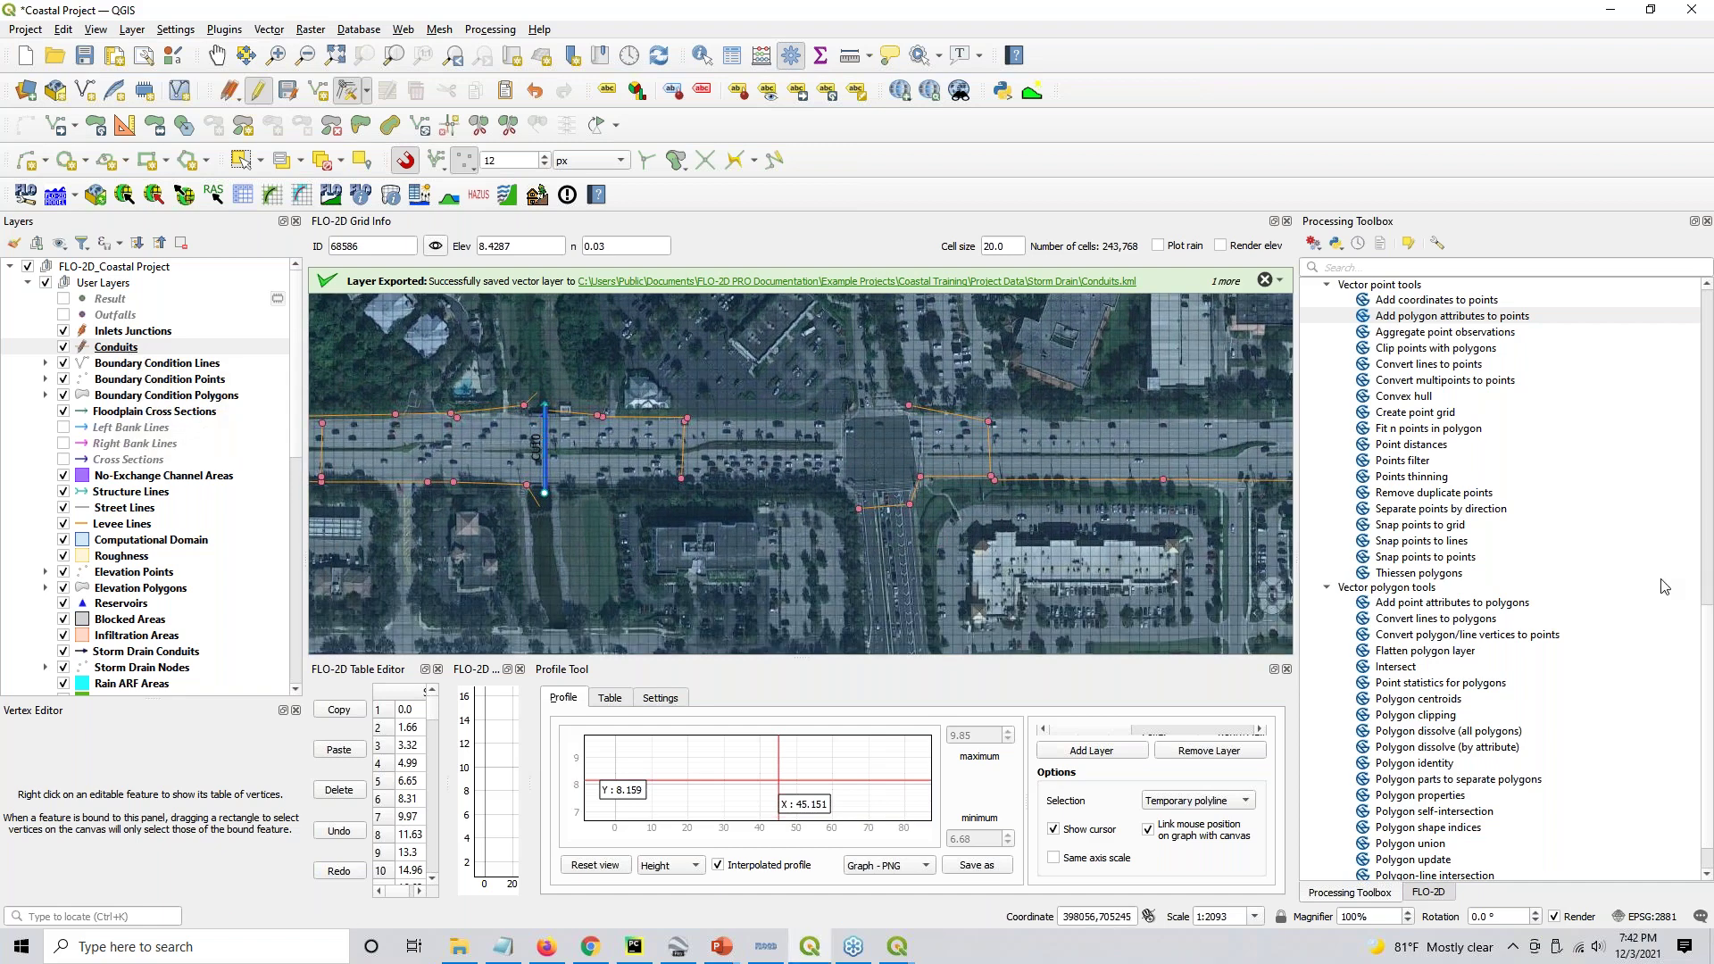